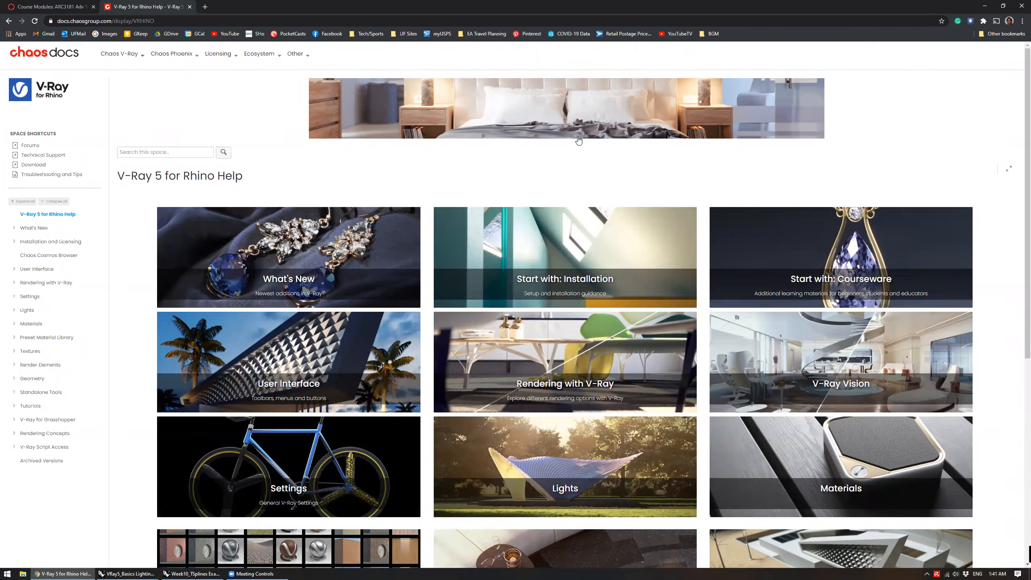
Look over the topic tiles on the V-Ray 5 for Rhino Help page
scroll(287, 196, down, 3)
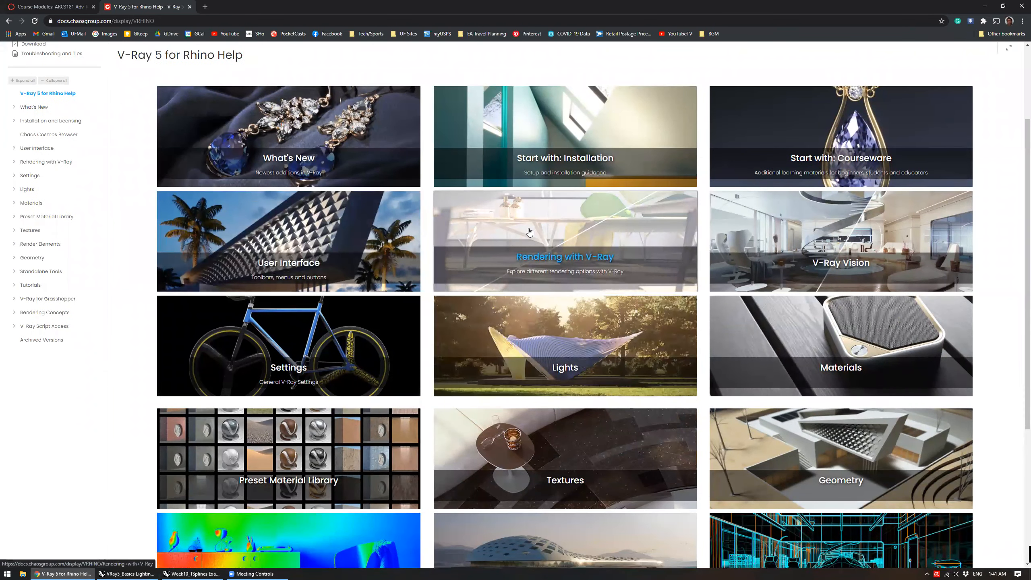
scroll(529, 232, up, 1)
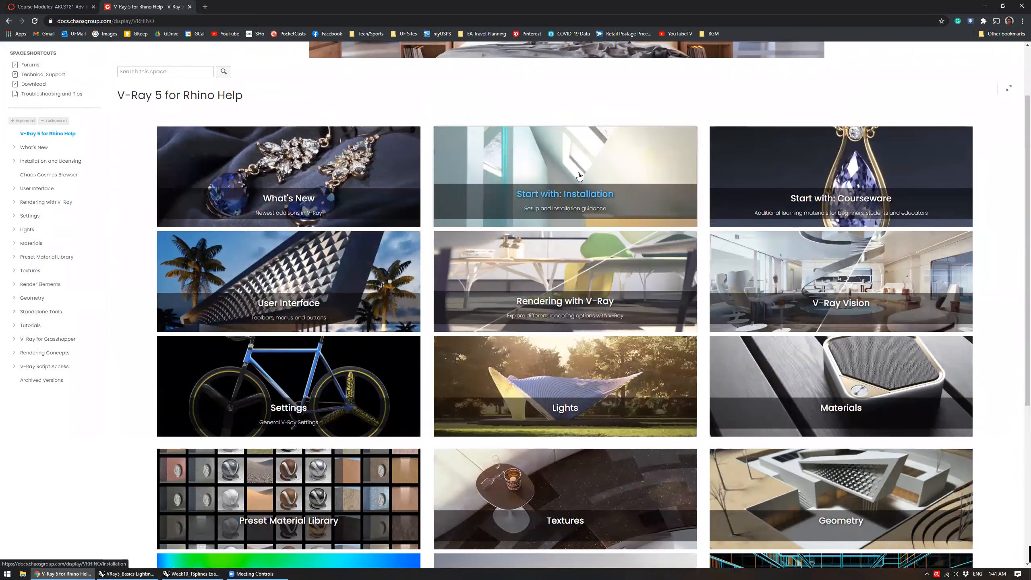
scroll(567, 197, down, 4)
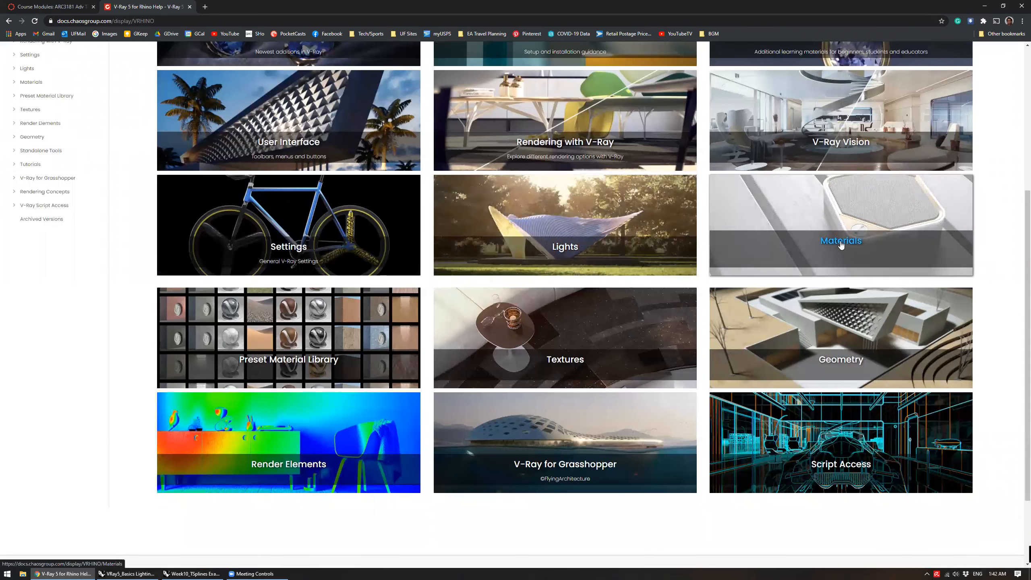
scroll(349, 240, up, 2)
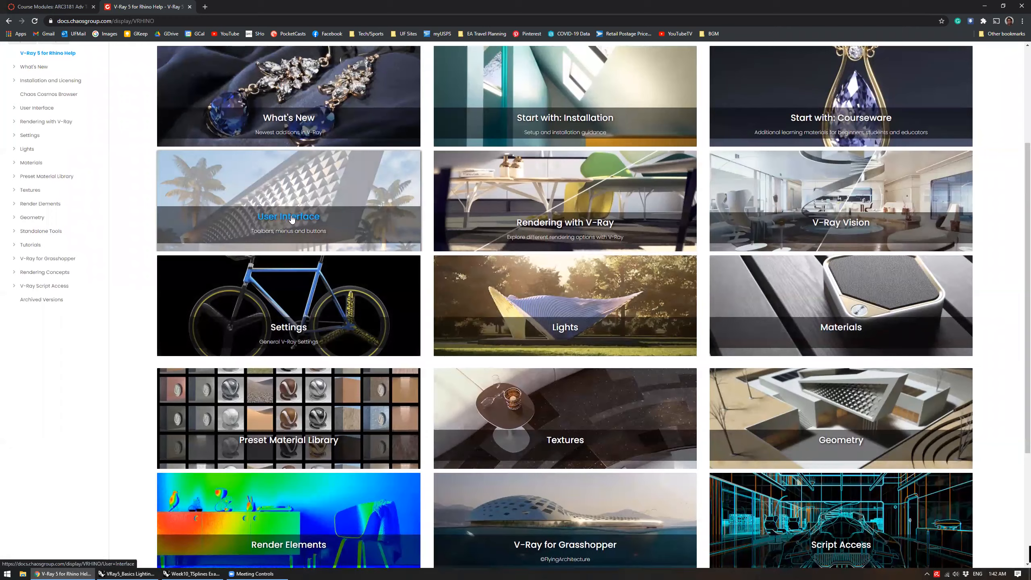
scroll(567, 265, up, 4)
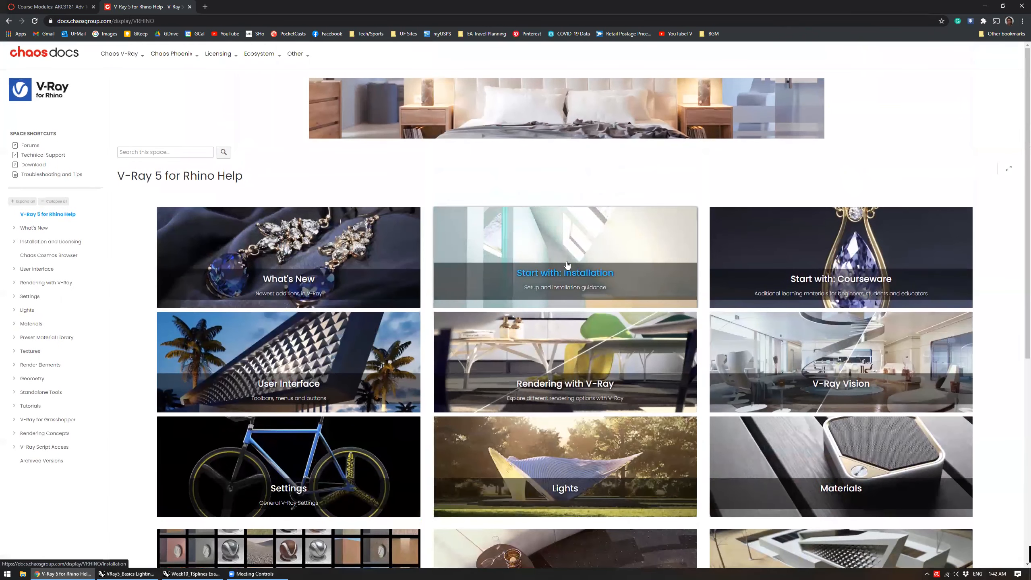
View the Courseware and What's New pages of the V-Ray for Rhino help, returning to the help home page each time
click(840, 273)
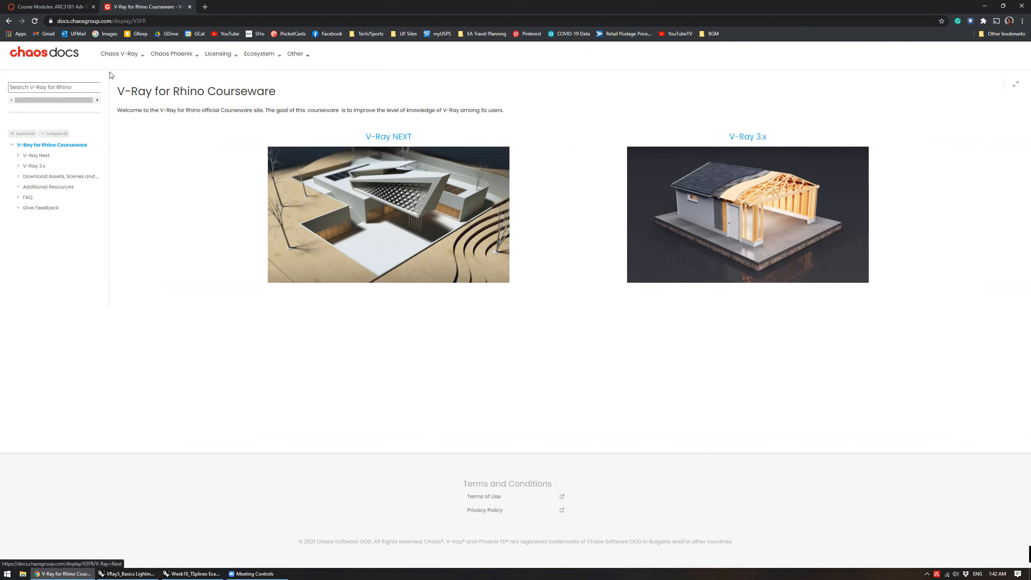
click(11, 21)
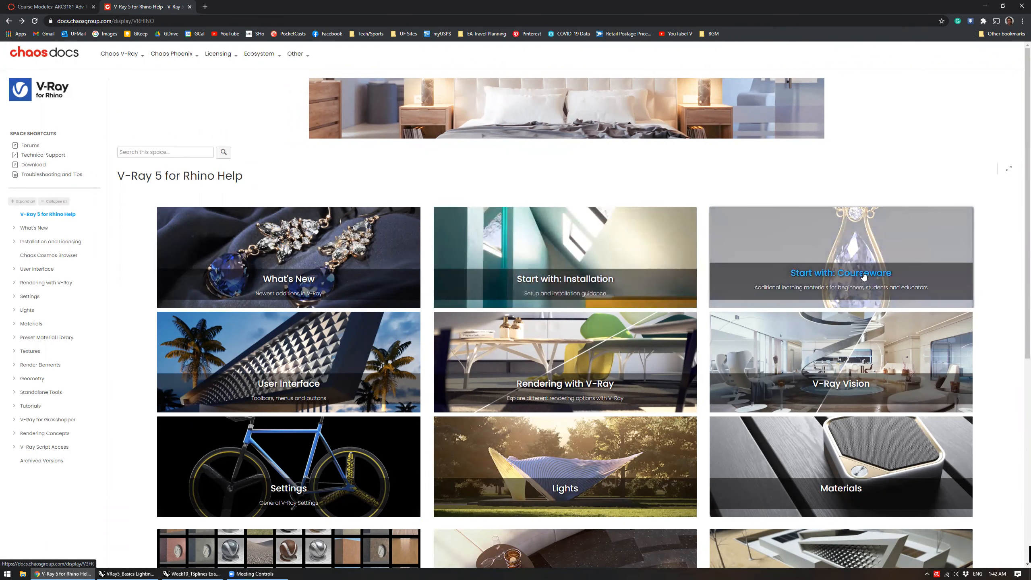
click(398, 264)
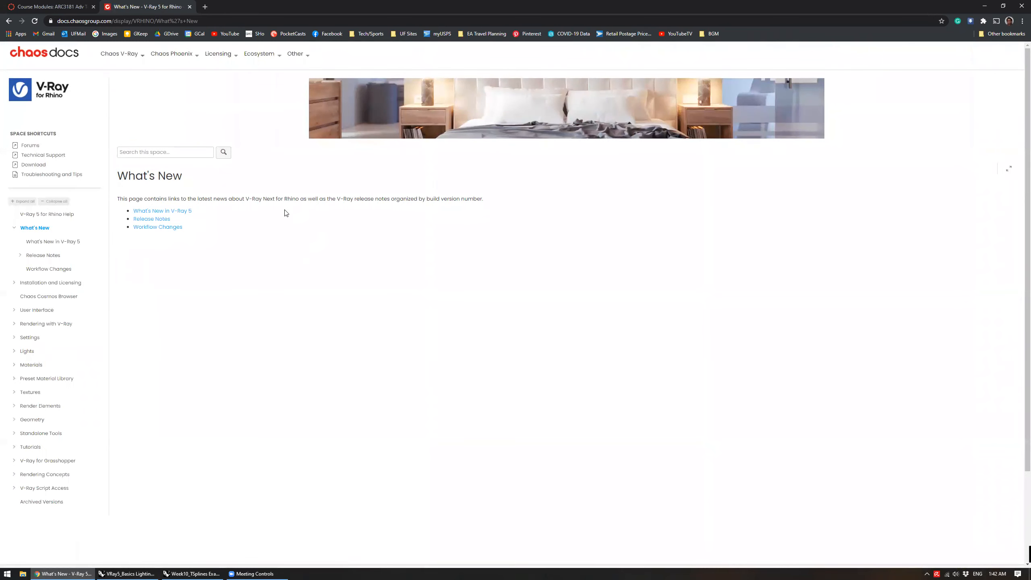
click(5, 21)
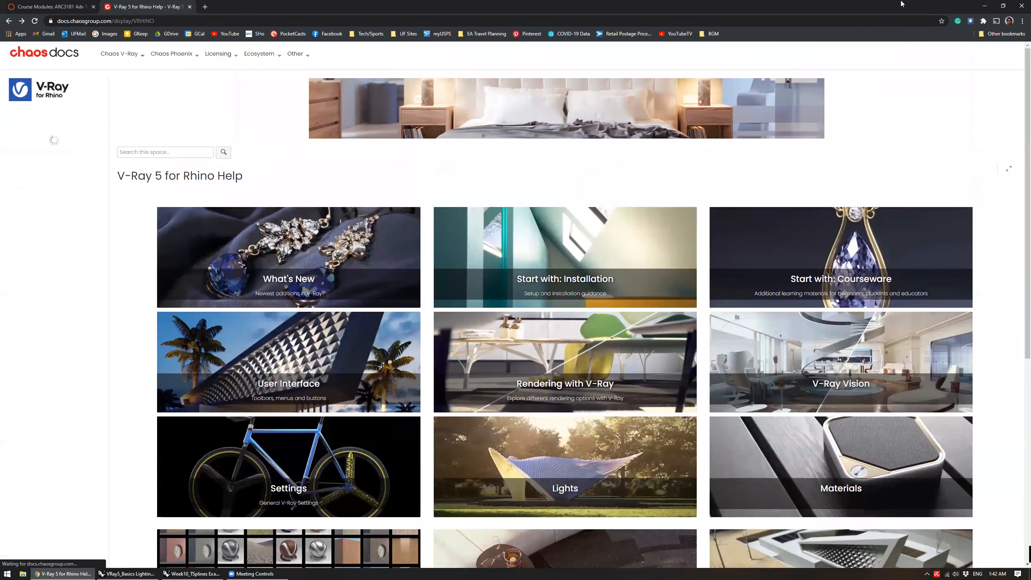
Switch to Rhino, close the separate VRay Lights, Utility, Proxy, Geometry and Rendering toolbars, and reposition the VRay All toolbar
click(983, 6)
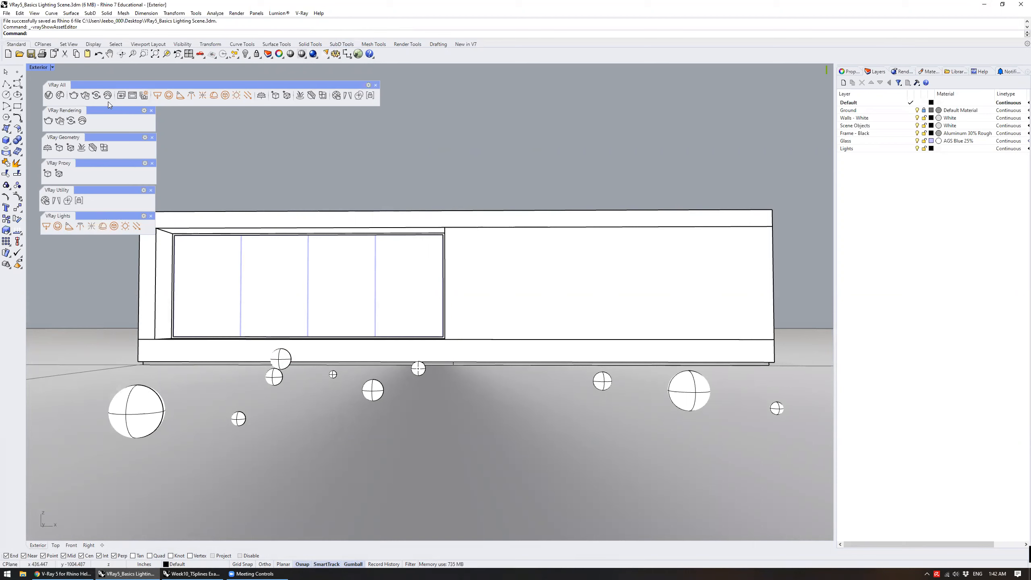
click(151, 216)
click(151, 190)
click(152, 162)
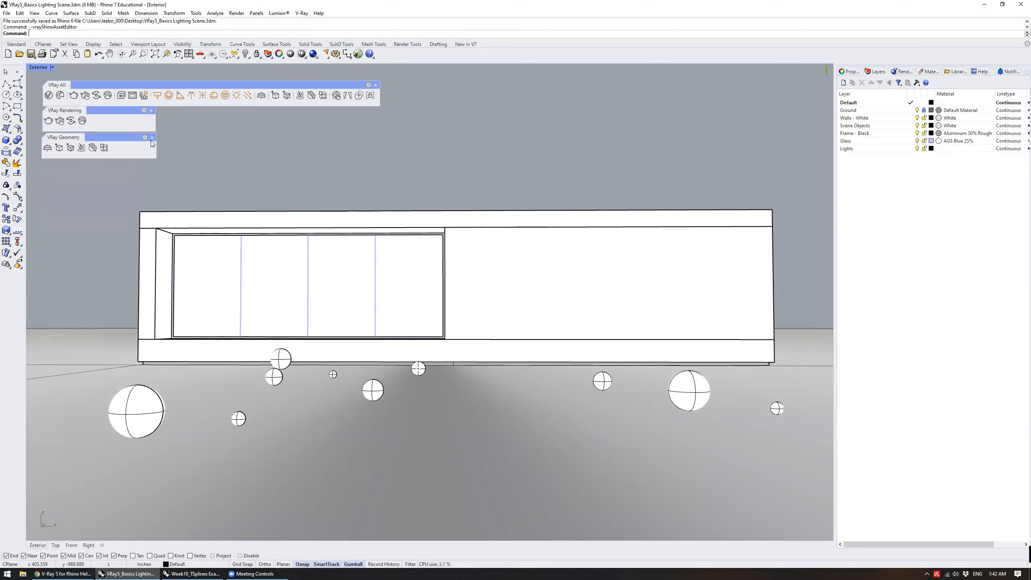
click(152, 137)
click(151, 110)
mouse_move(144, 84)
mouse_down()
mouse_move(449, 89)
mouse_move(408, 71)
mouse_move(173, 84)
mouse_move(603, 72)
mouse_move(159, 82)
mouse_up()
click(301, 13)
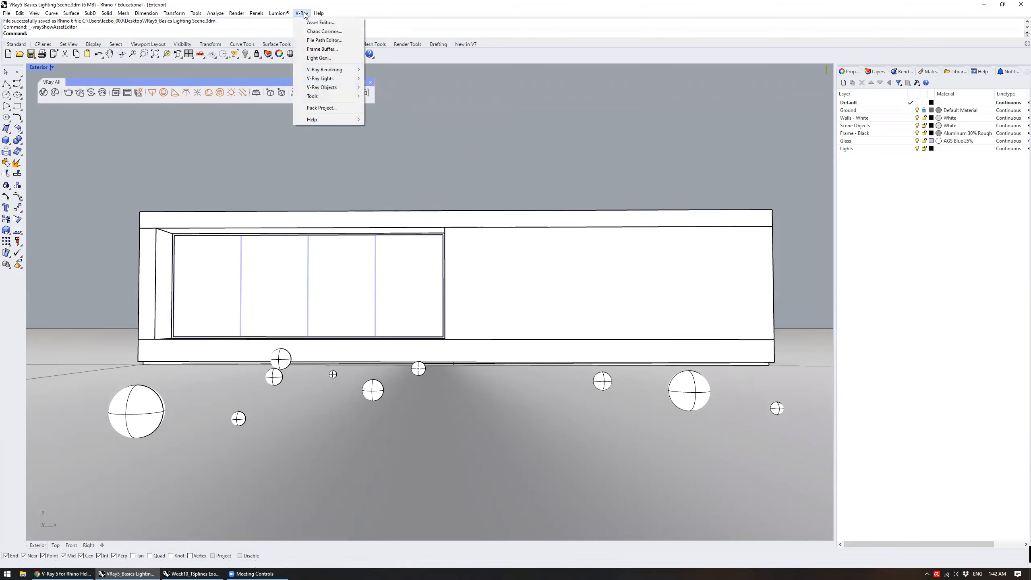
mouse_move(342, 77)
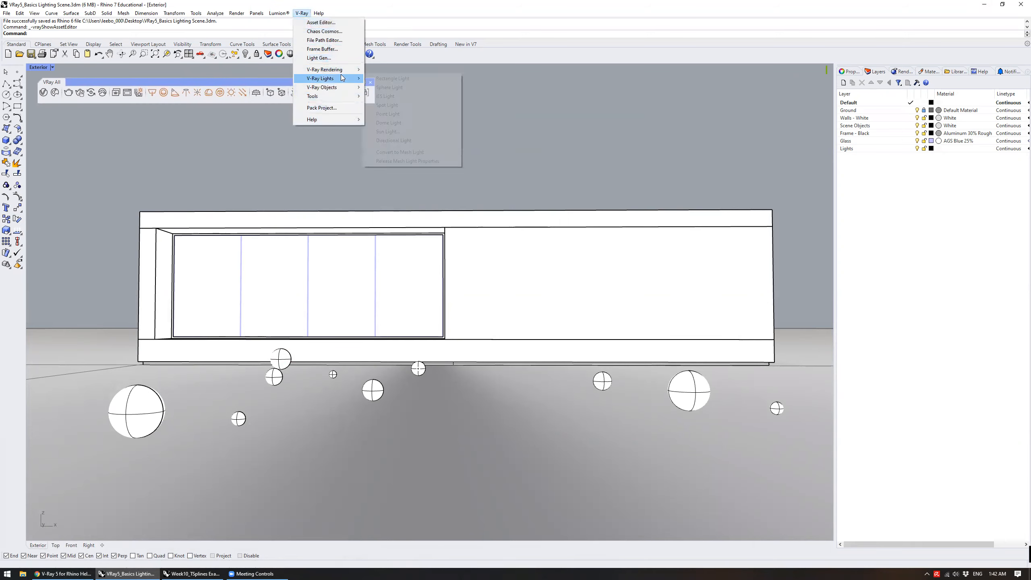
click(400, 6)
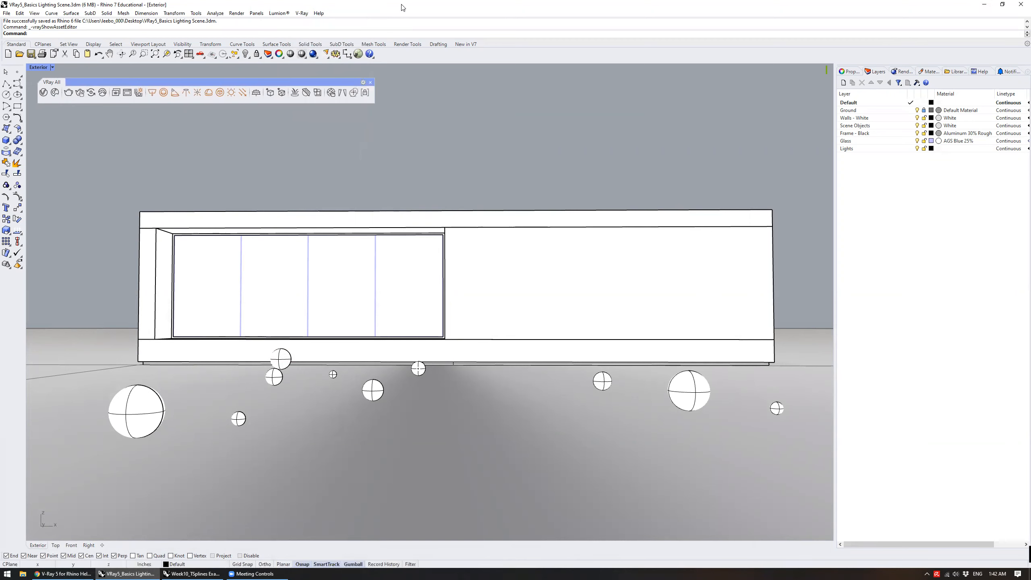
Find the VRayForRhino group in the list of available toolbars and toggle VRay Compact on and back off
right_click(849, 42)
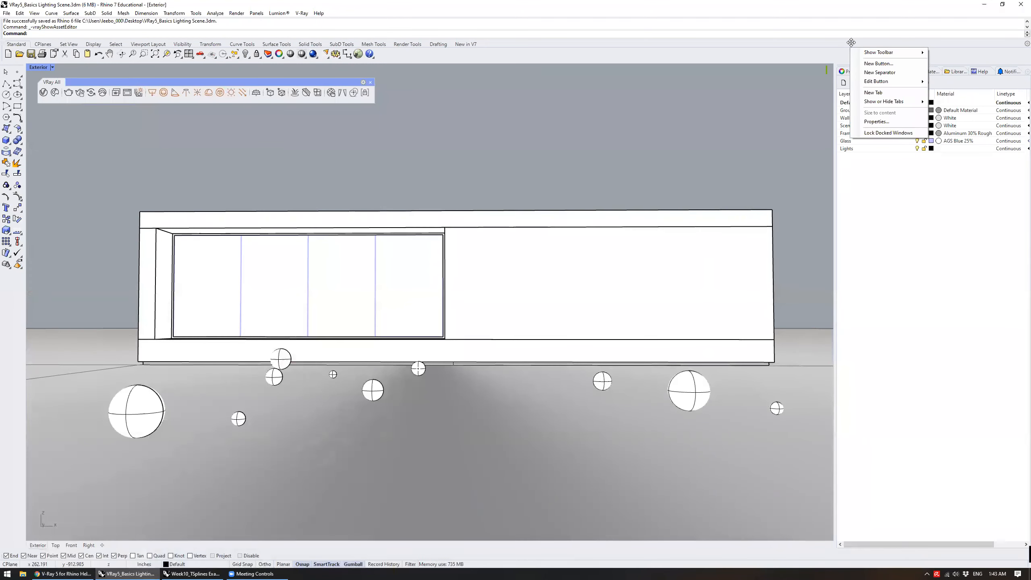
mouse_move(868, 54)
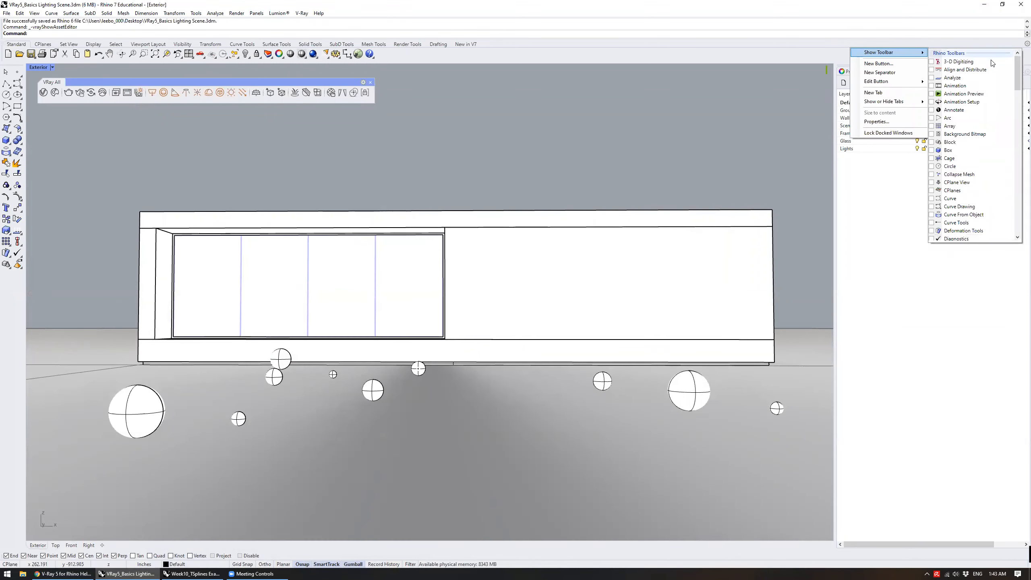
drag(1017, 81, 1018, 217)
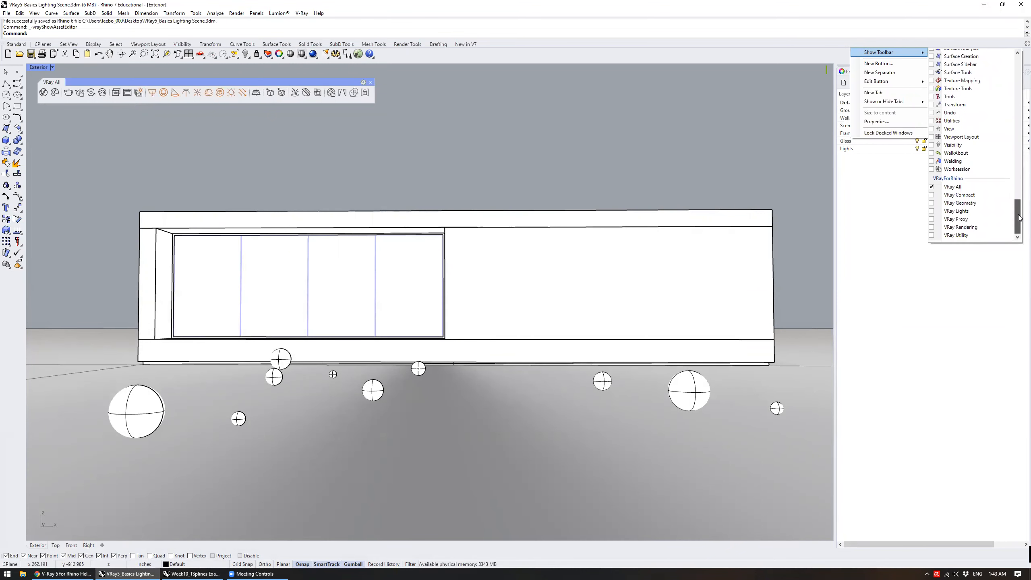
click(931, 196)
click(932, 196)
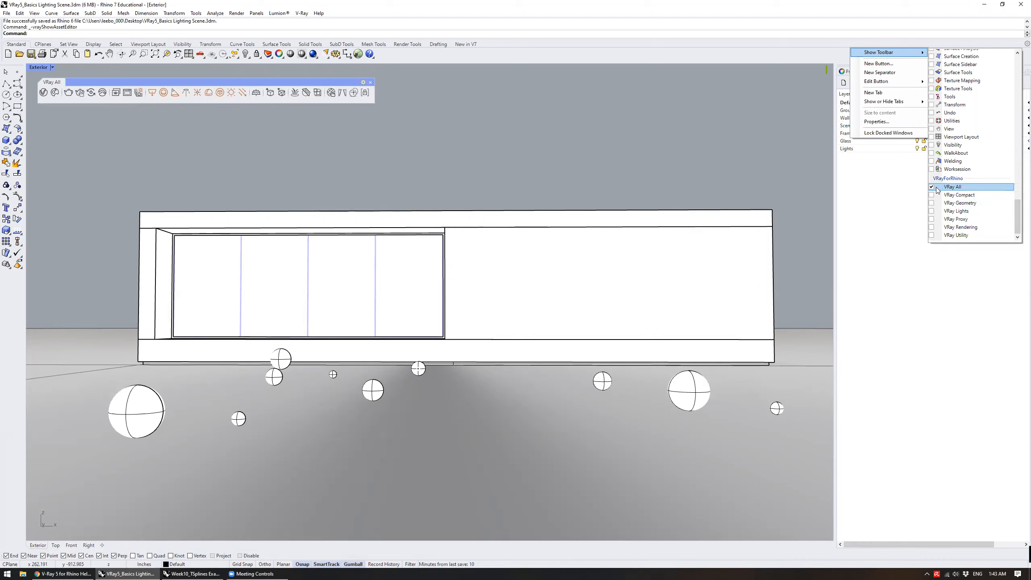
click(650, 151)
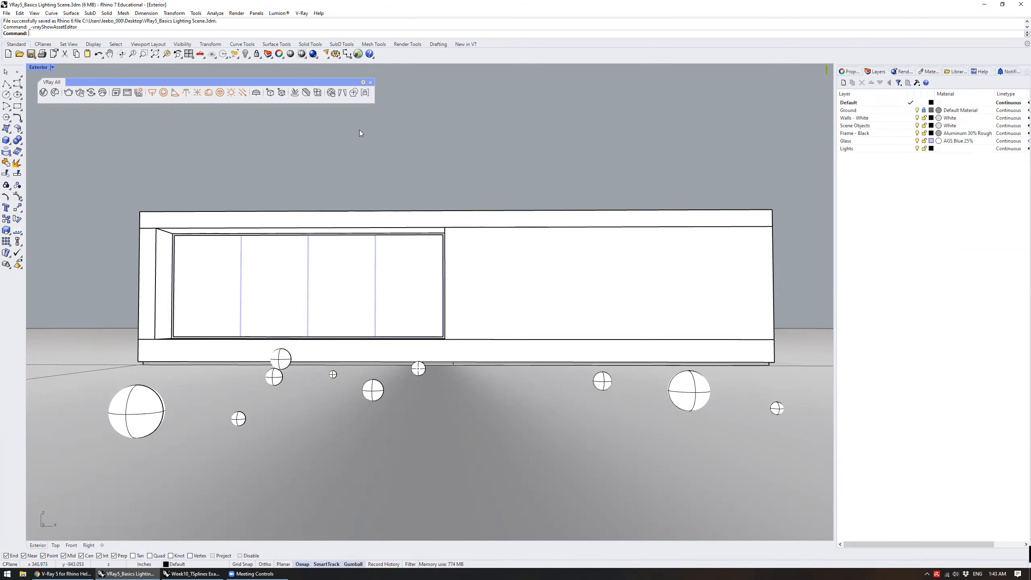
Open the V-Ray Asset Editor, expand its material library and render parameters sides, and reposition the window over the viewport
click(302, 12)
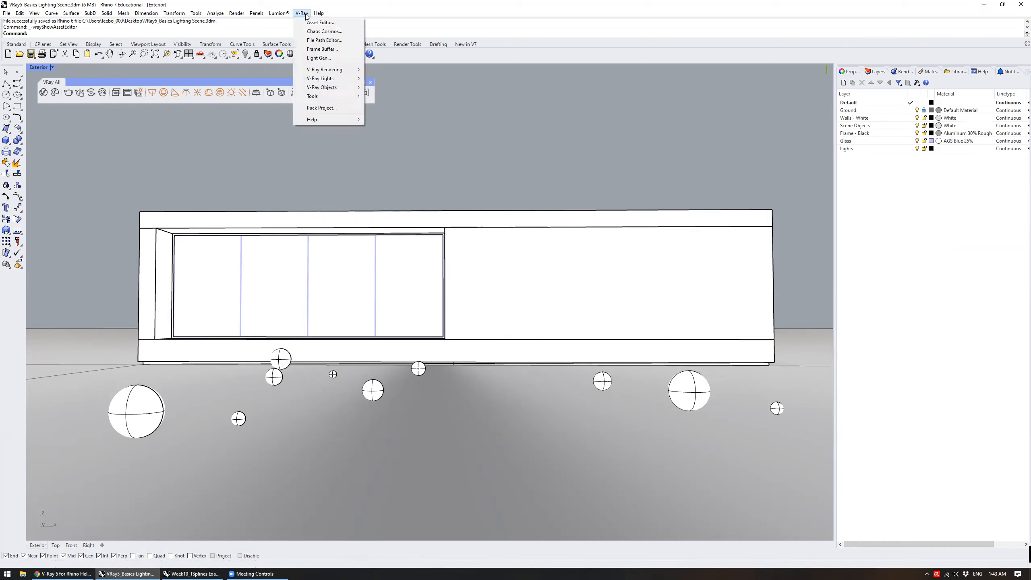
click(331, 22)
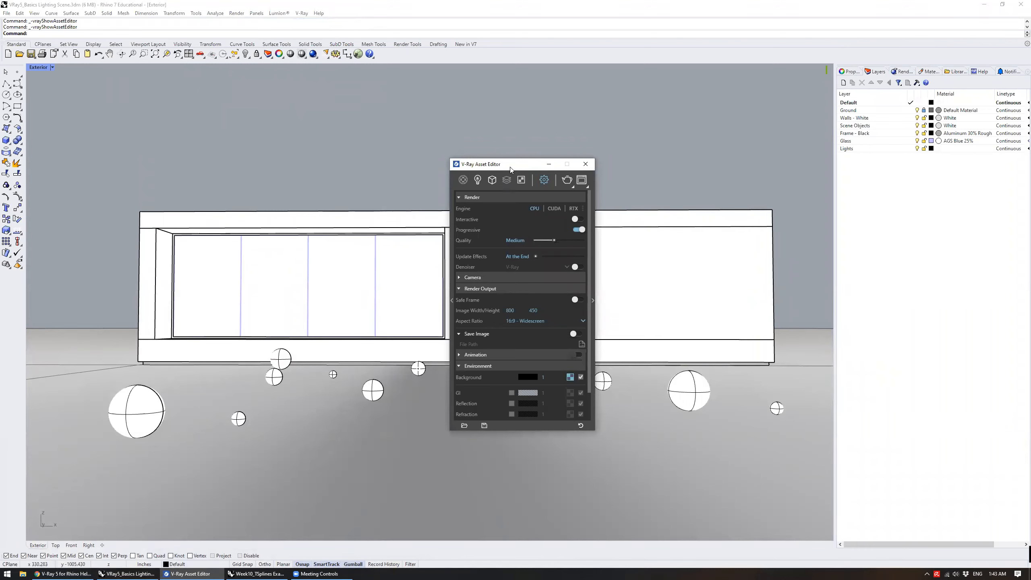
drag(510, 170, 562, 149)
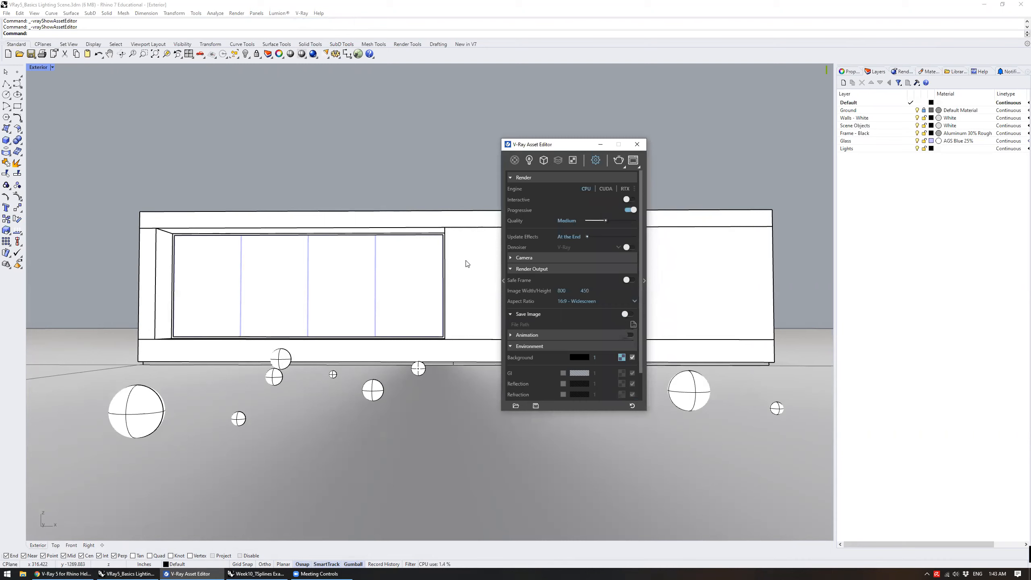
click(502, 280)
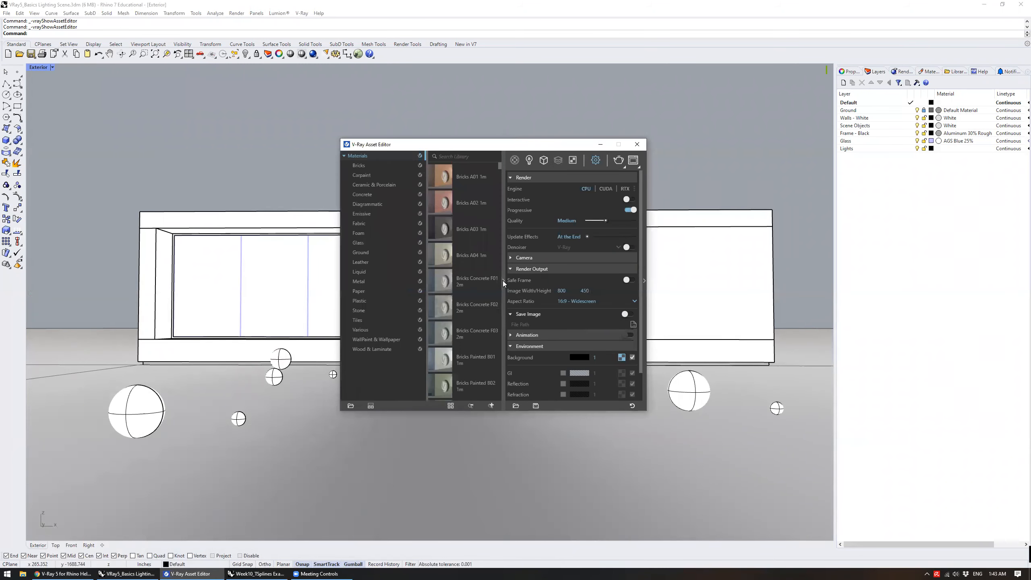
click(645, 282)
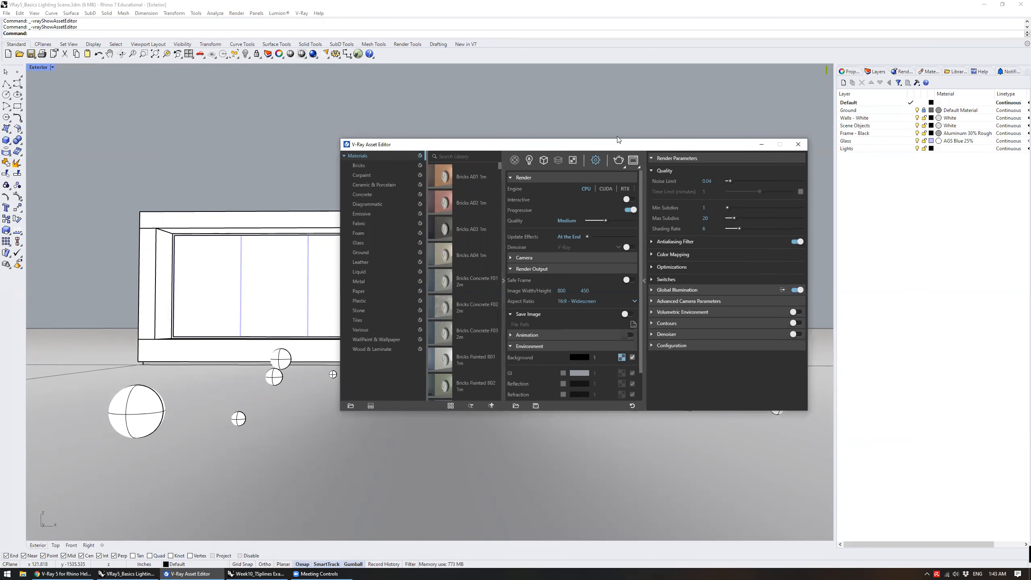
drag(617, 140, 582, 130)
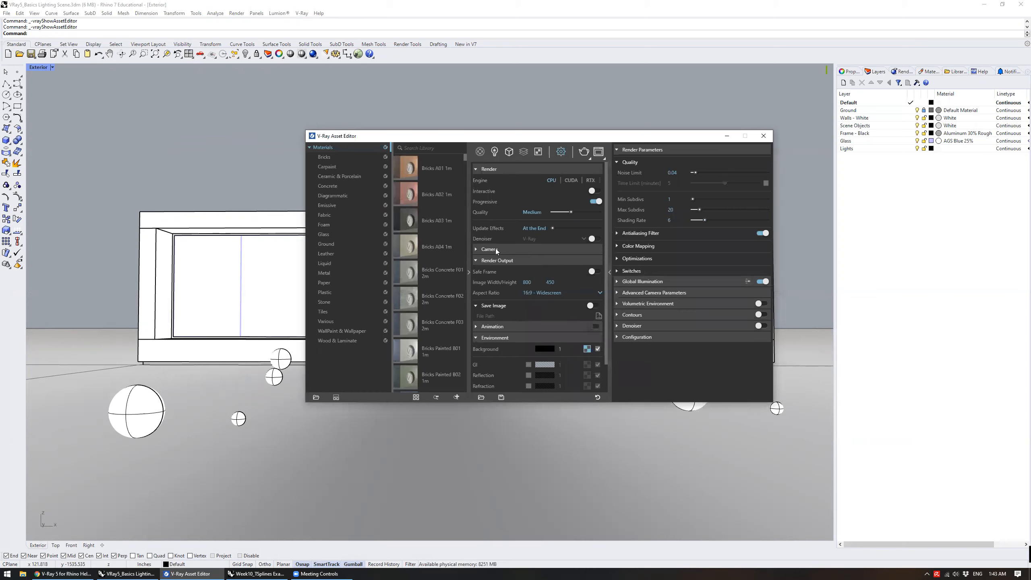
Collapse the Render, Render Output and Environment sections of the render settings and shift the Asset Editor slightly
click(476, 168)
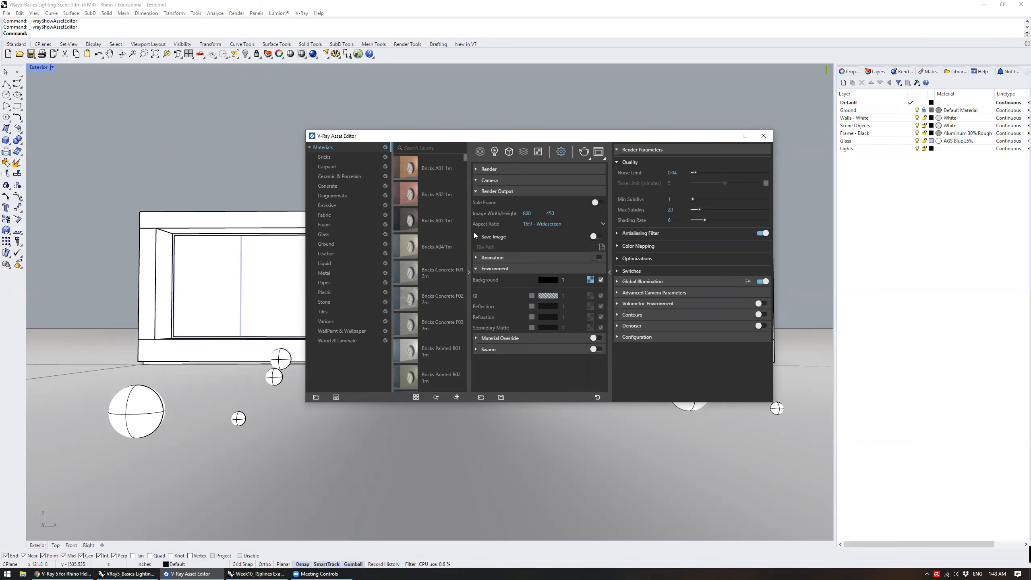
click(477, 192)
click(492, 213)
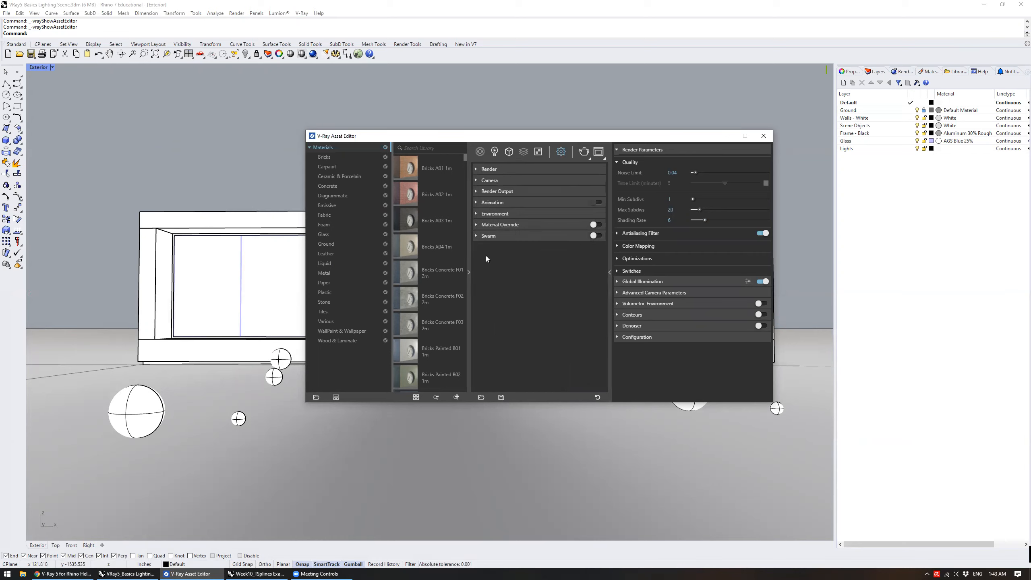
drag(582, 135, 565, 141)
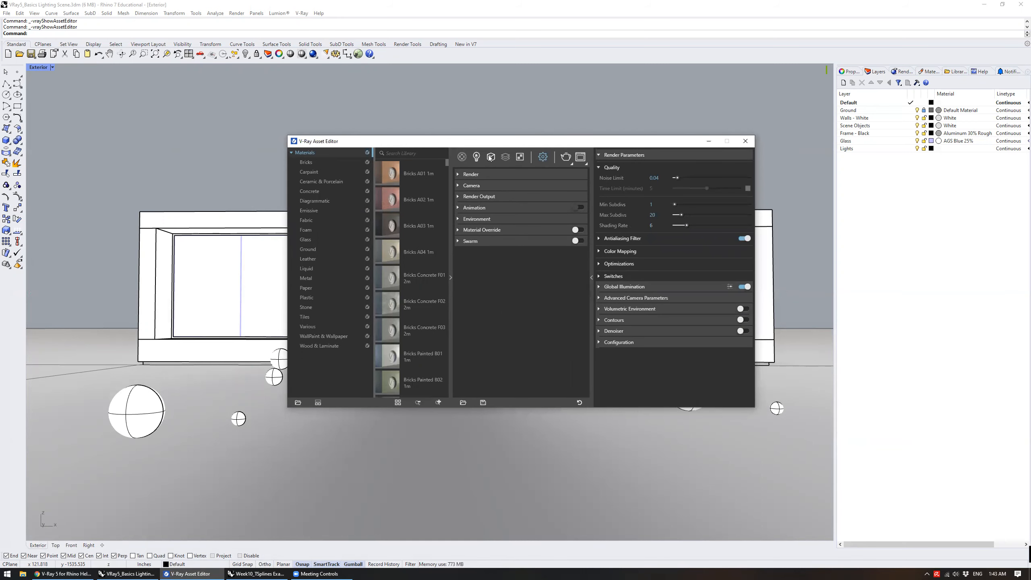
View the V-Ray Frame Buffer, close it again, and check the Asset Editor's render options
click(581, 156)
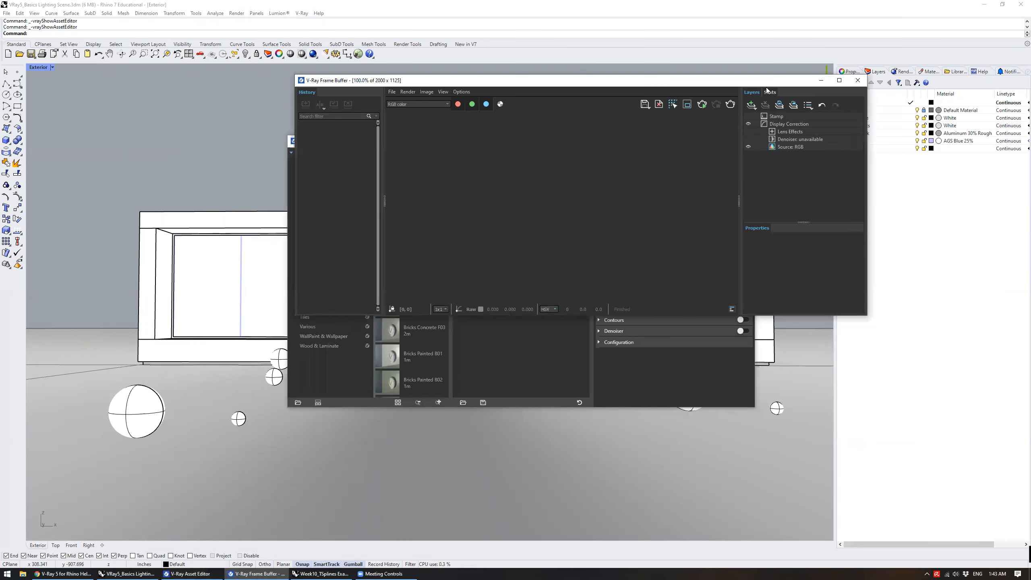
drag(762, 84, 648, 85)
click(745, 80)
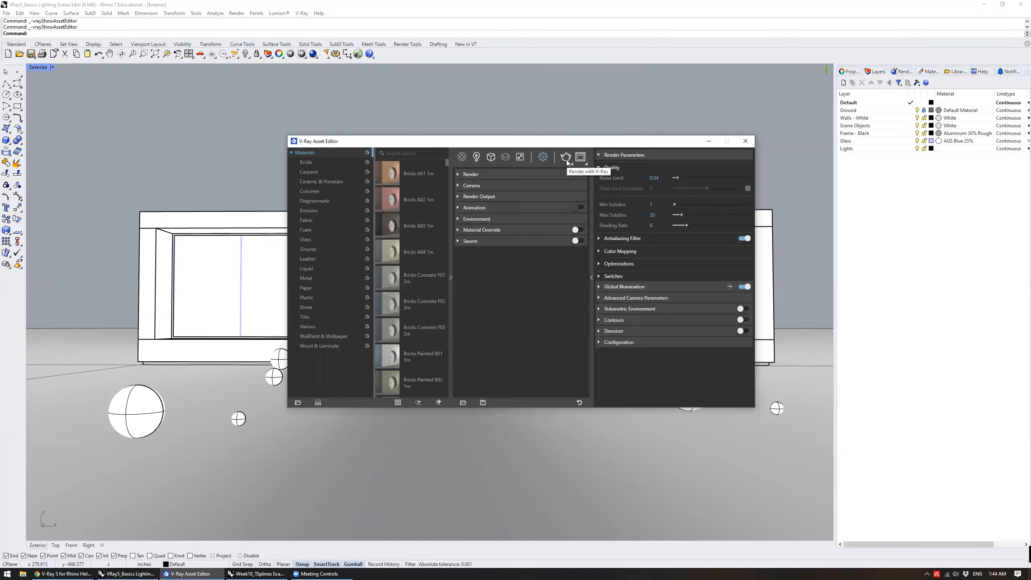
click(572, 163)
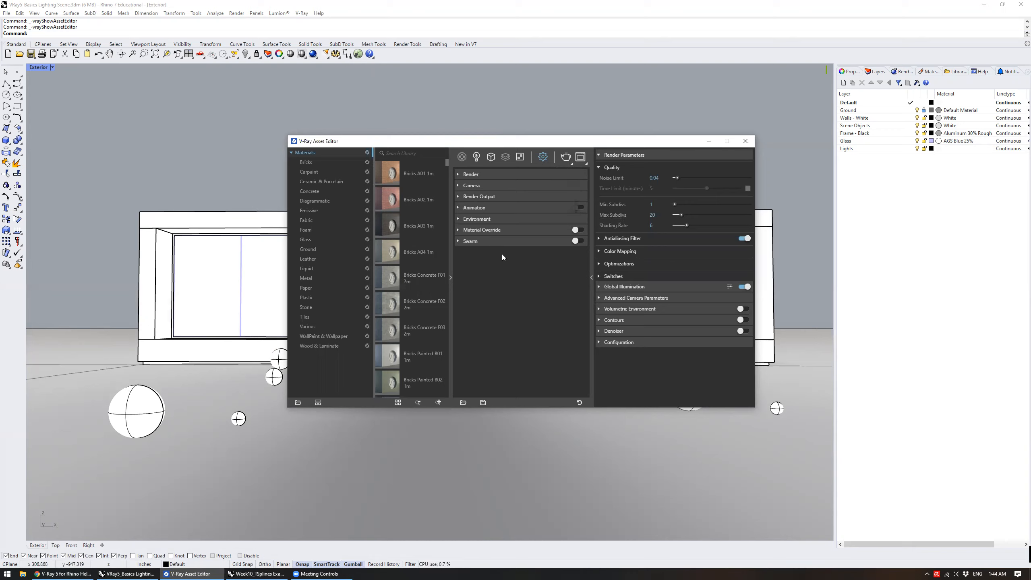
Look through the Asset Editor's textures, render element types, geometries, lights and the material types available for creation
click(519, 157)
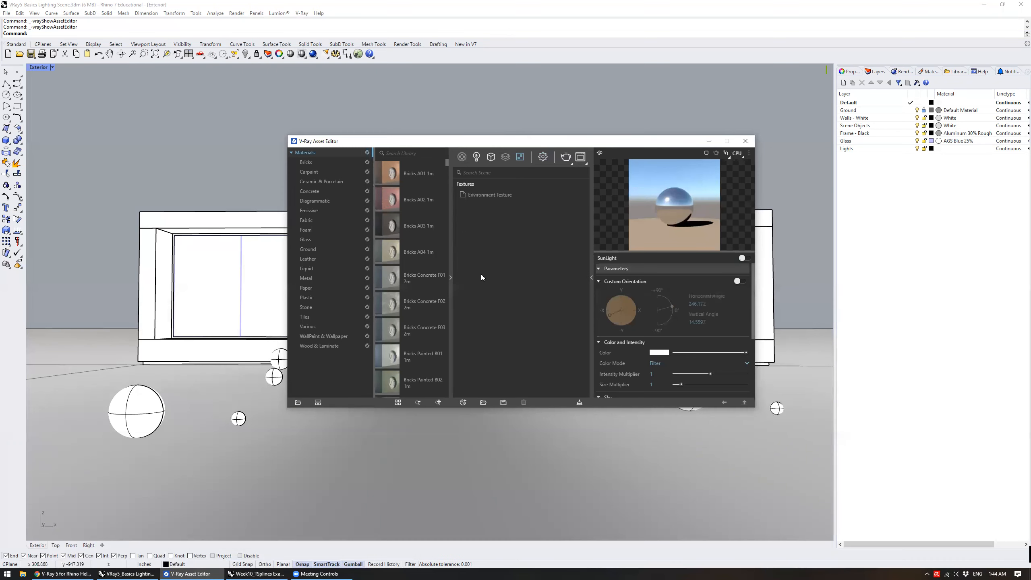
right_click(505, 156)
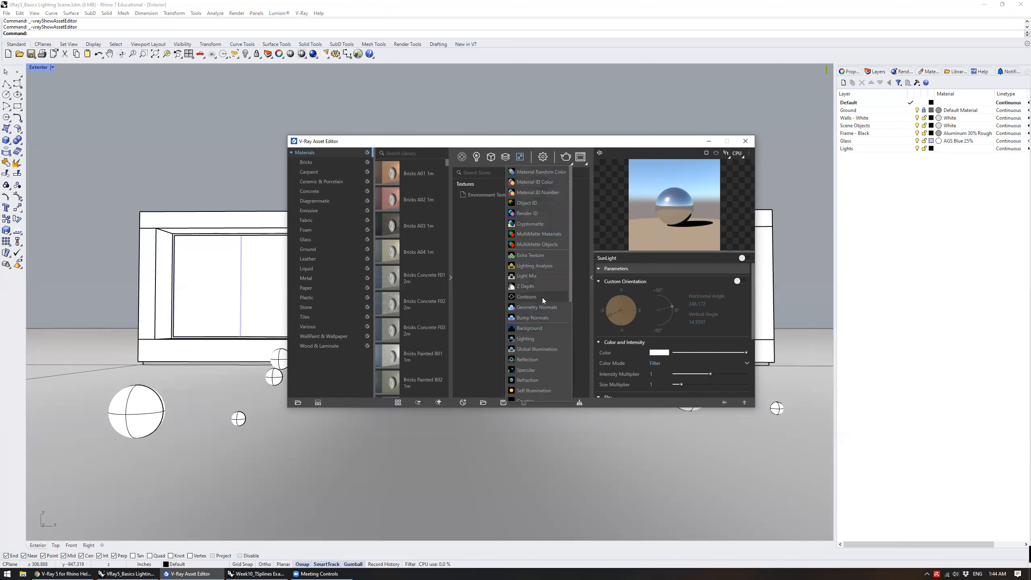
click(491, 157)
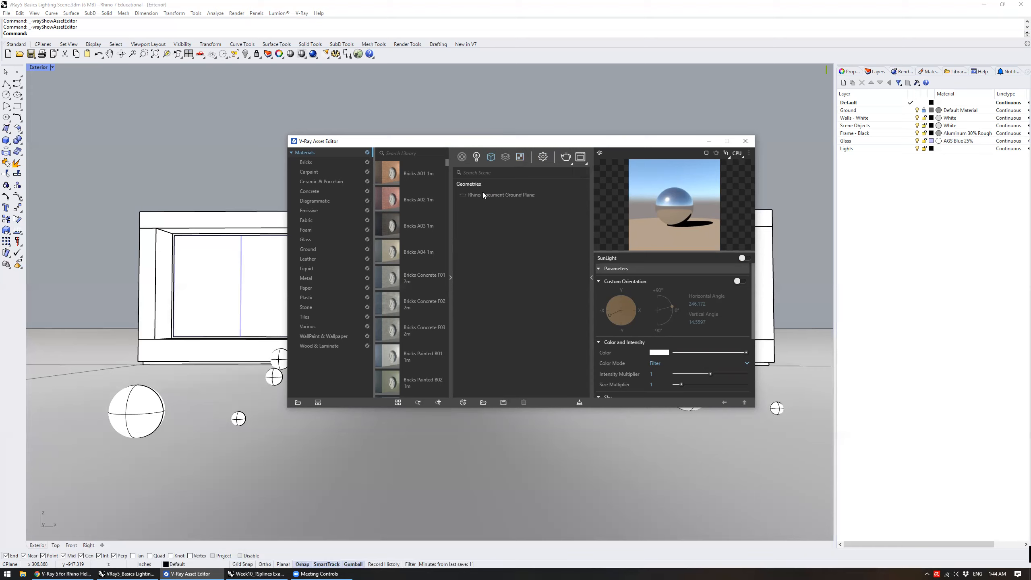
click(476, 157)
mouse_move(463, 156)
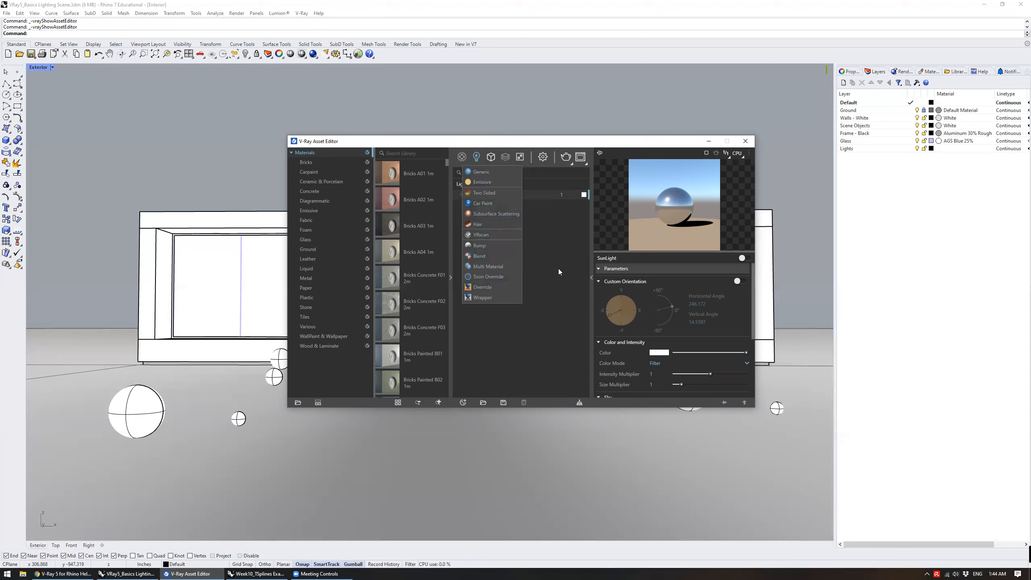
Run a V-Ray test render of the exterior view and arrange the Frame Buffer above the Asset Editor, then stop the render
click(544, 157)
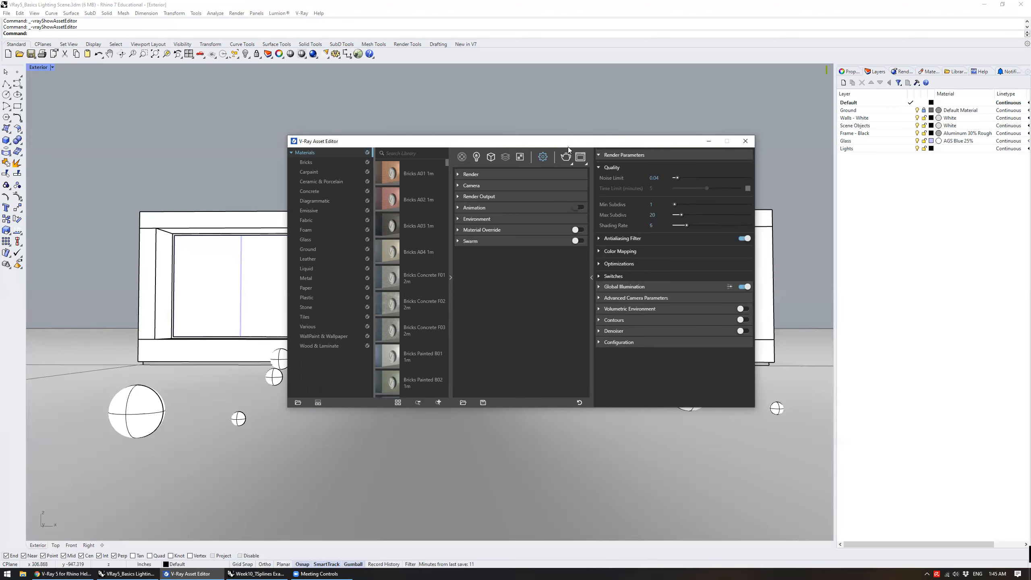
drag(567, 147, 581, 206)
click(579, 219)
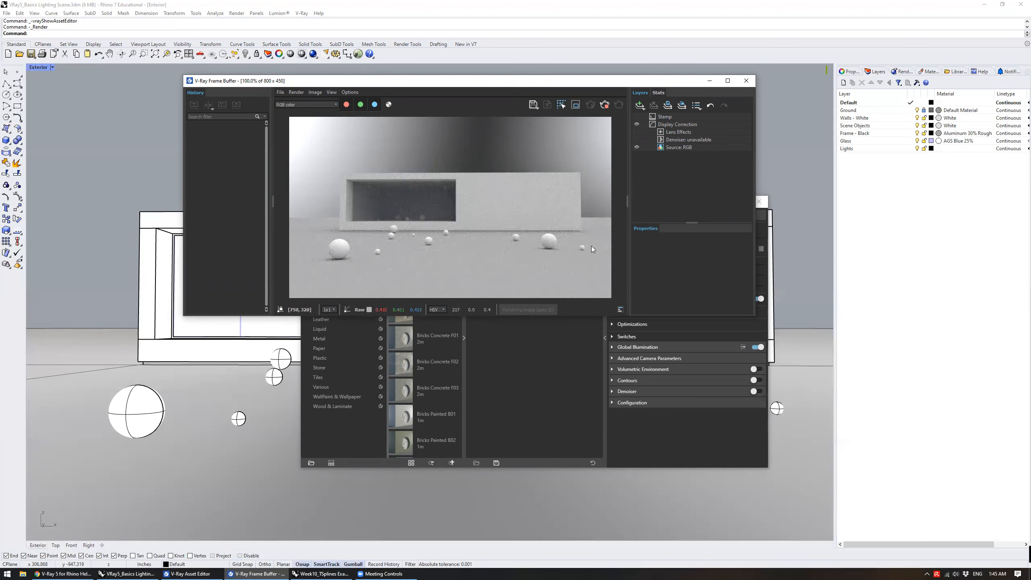
drag(556, 86, 616, 16)
click(534, 206)
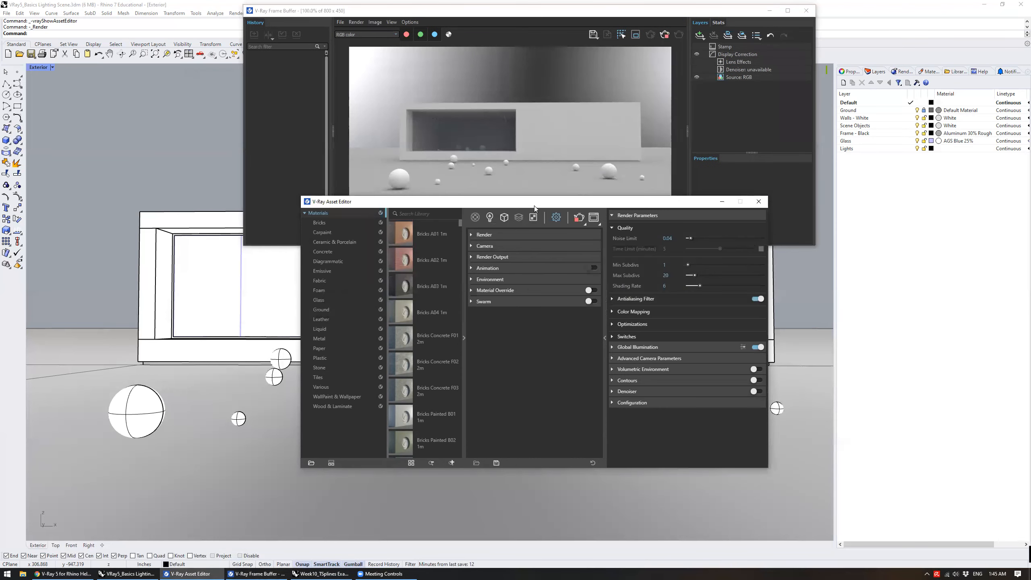
drag(538, 205, 528, 265)
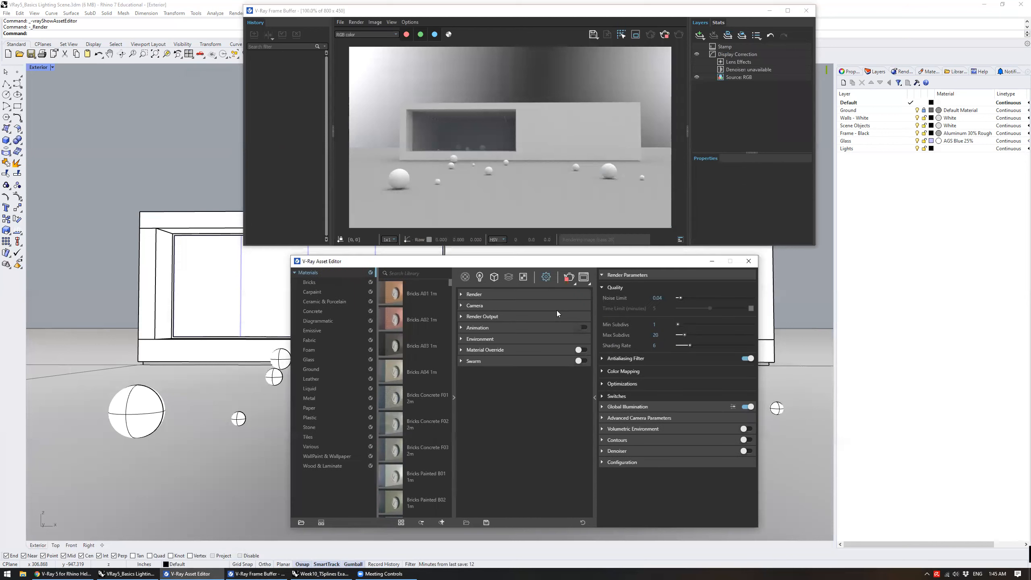
click(569, 278)
Expand the Render settings, try the CUDA and RTX engines, and show the list of available GPU devices
click(540, 294)
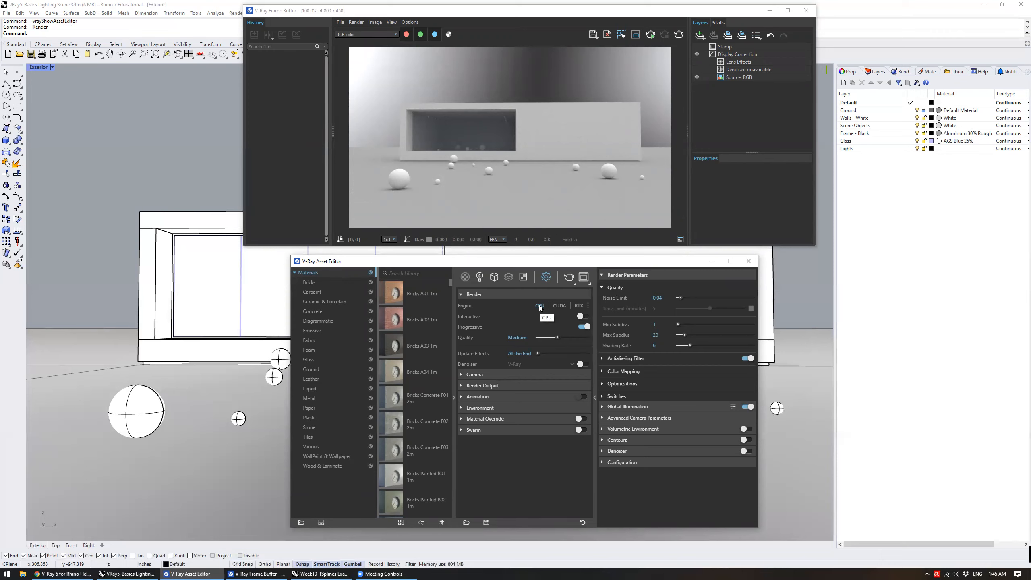
click(559, 305)
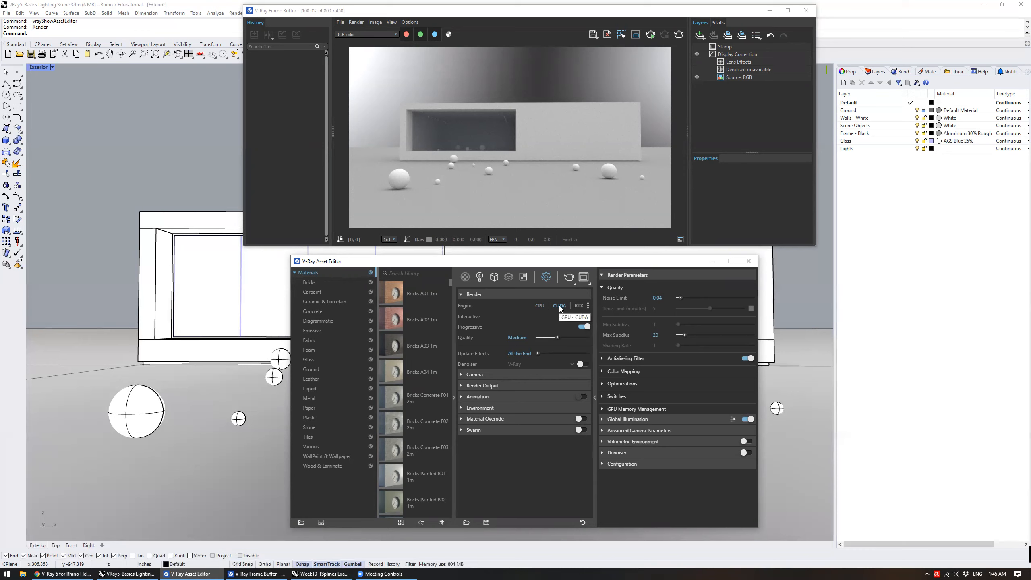
click(588, 306)
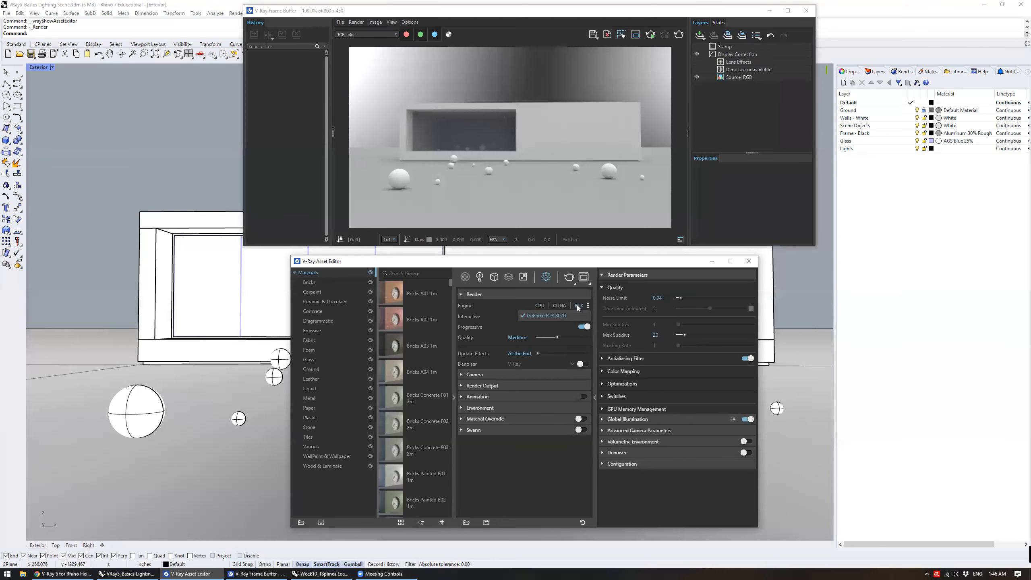
Open V-Ray's GPU Device Selection tool, widen its window to read the listed CPU and GPU devices, and close it
drag(588, 260, 595, 253)
click(388, 13)
drag(388, 14, 385, 56)
click(303, 13)
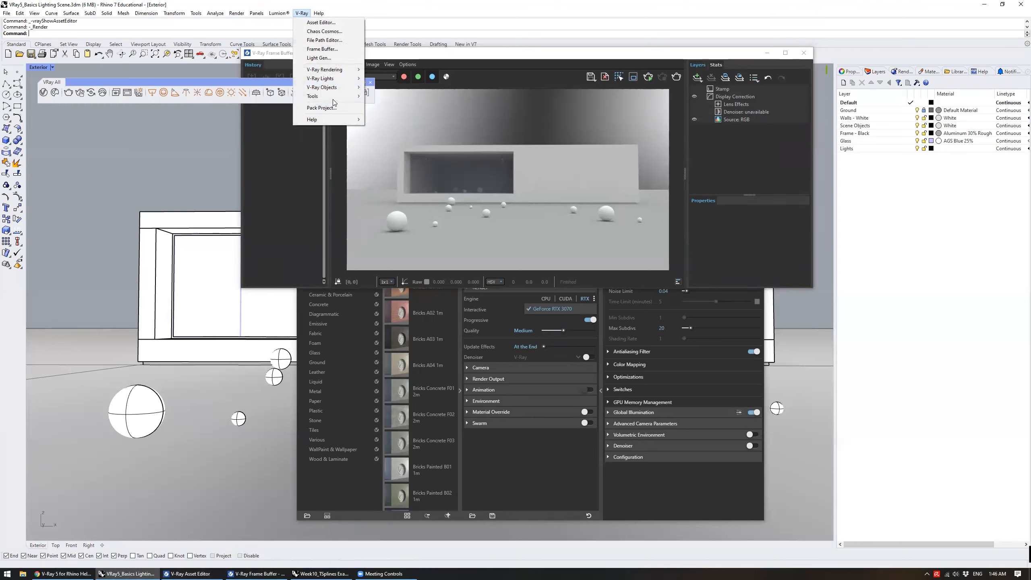
mouse_move(333, 99)
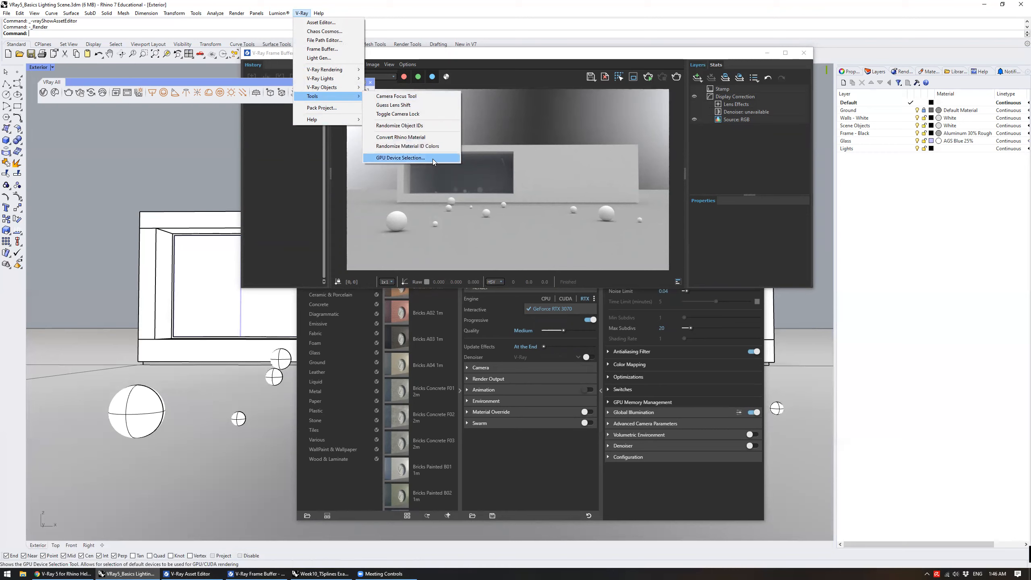
click(400, 158)
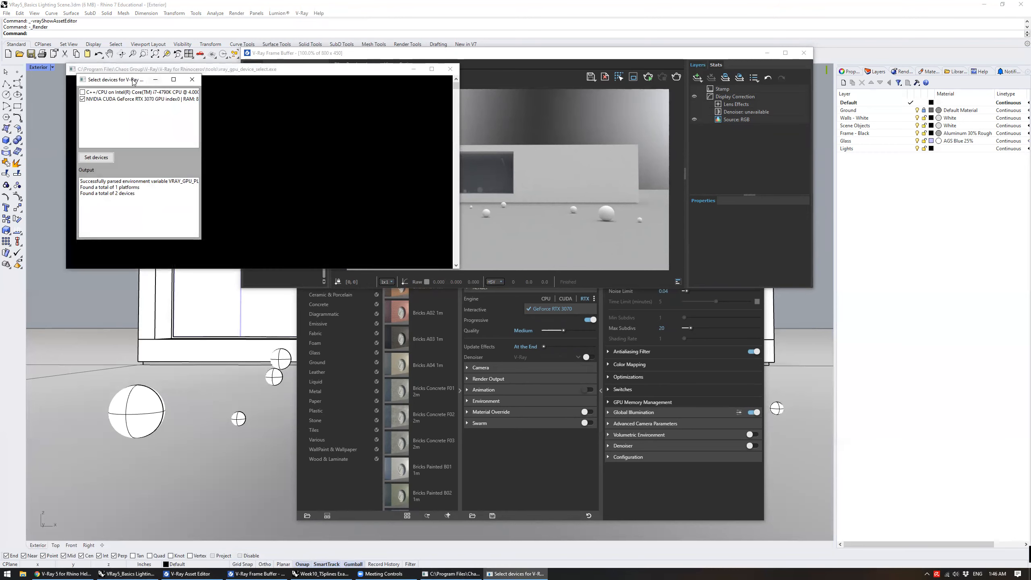
drag(135, 81, 488, 158)
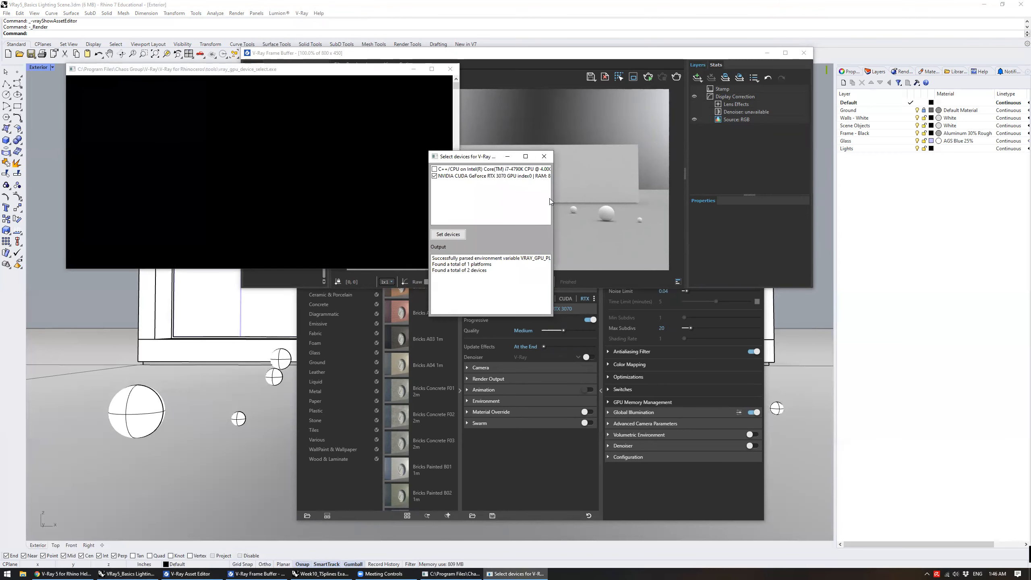
drag(554, 202, 735, 202)
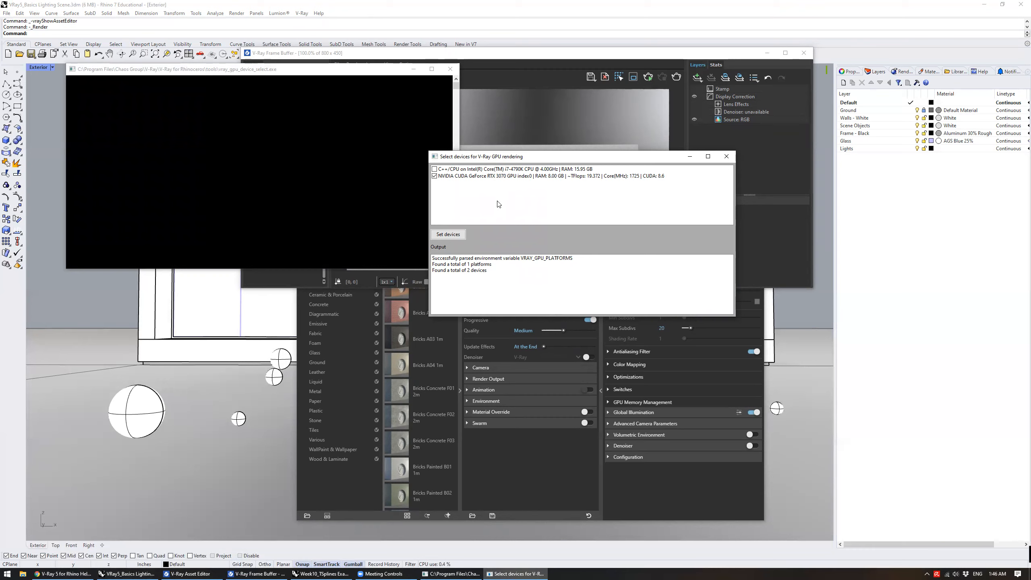
click(516, 179)
click(517, 171)
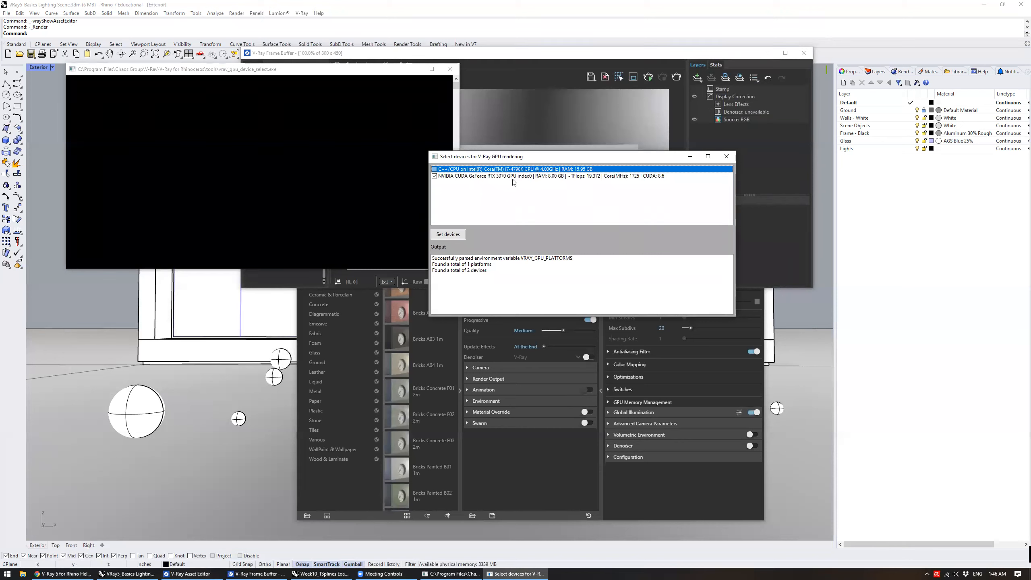
click(456, 177)
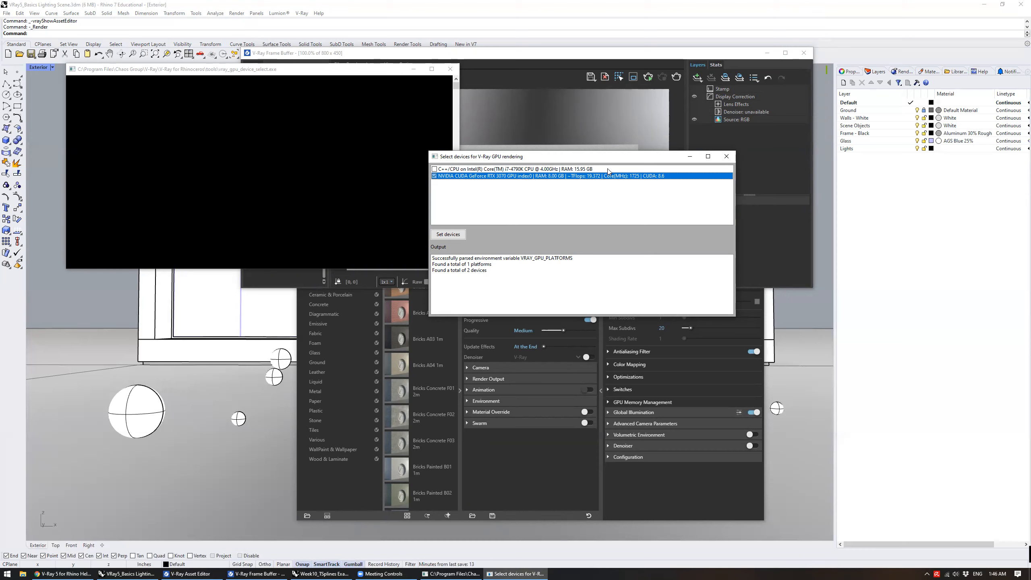
click(732, 157)
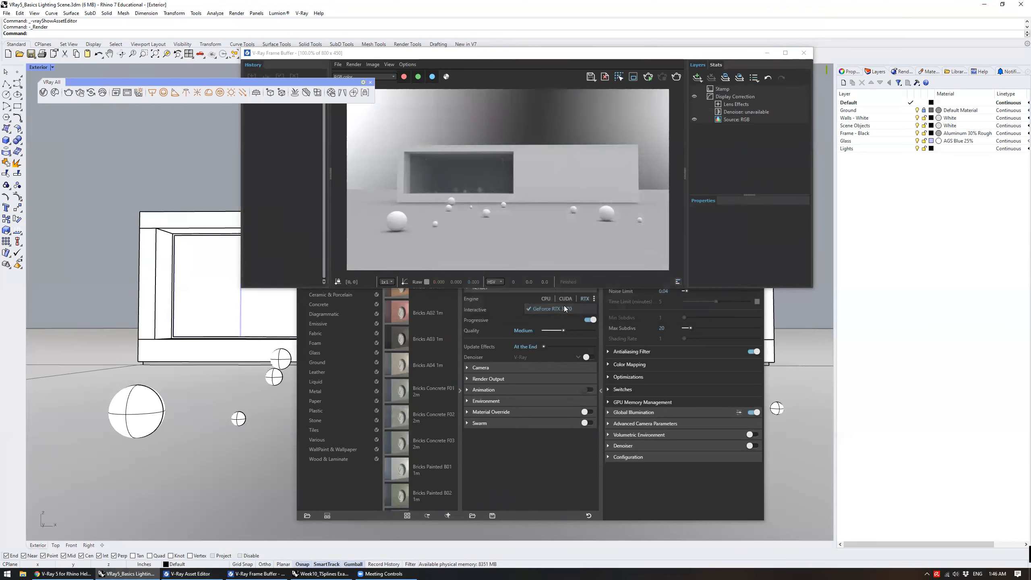
Set the render engine to CPU and try several quality presets, finishing on Medium
click(545, 301)
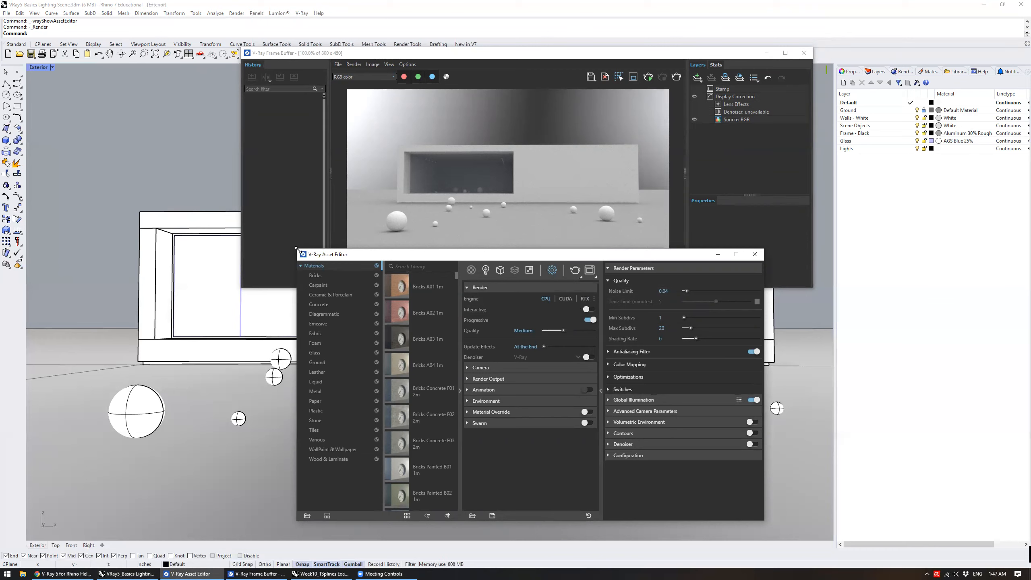
drag(319, 249, 319, 236)
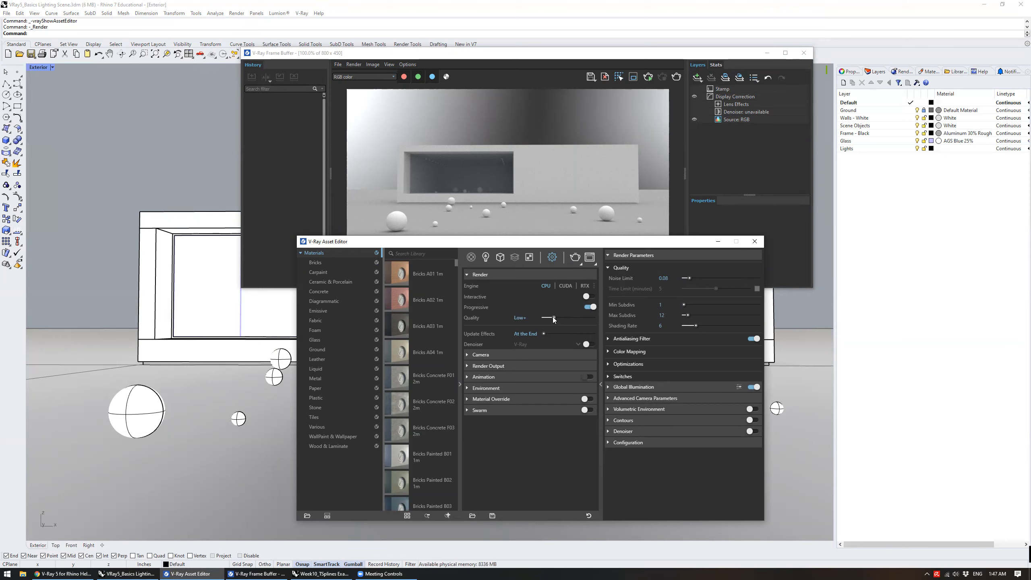
drag(553, 317, 561, 318)
drag(565, 317, 583, 319)
drag(579, 317, 572, 319)
Enable the denoiser in the Render settings and set its type to NVIDIA AI
click(586, 344)
click(578, 344)
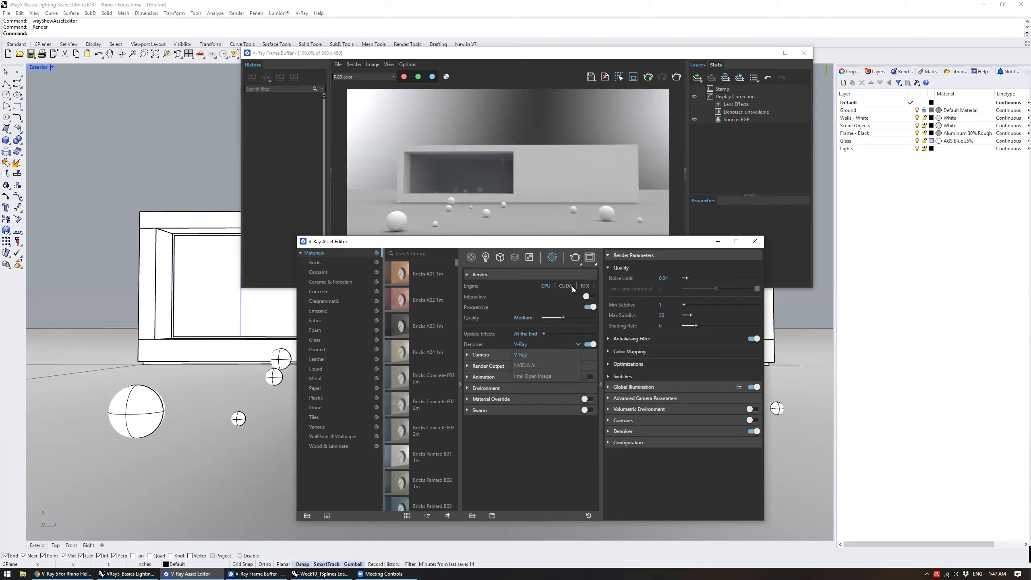
click(539, 365)
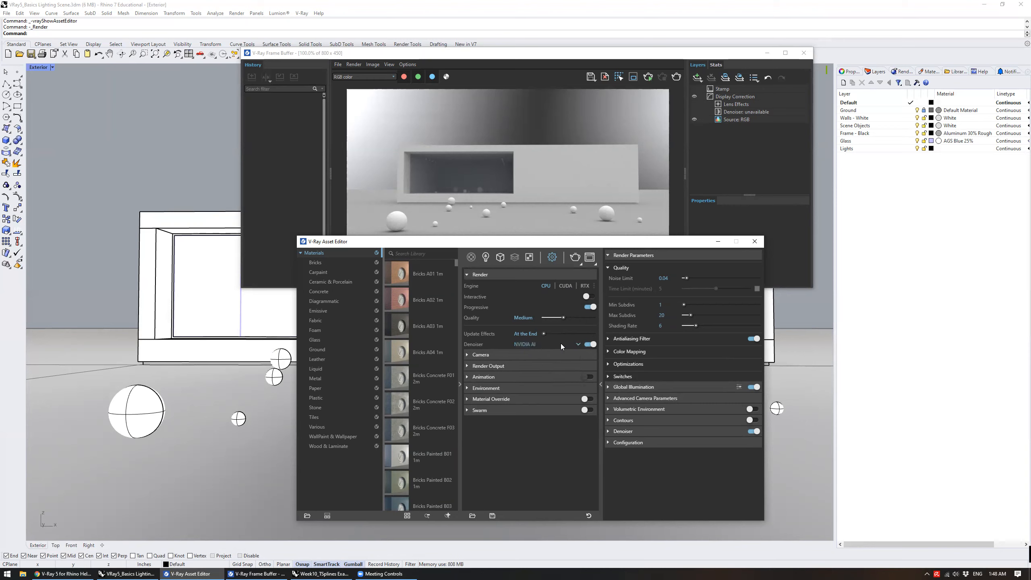
Examine the Camera settings, then the image width and height and the aspect ratio choices under Render Output
click(468, 354)
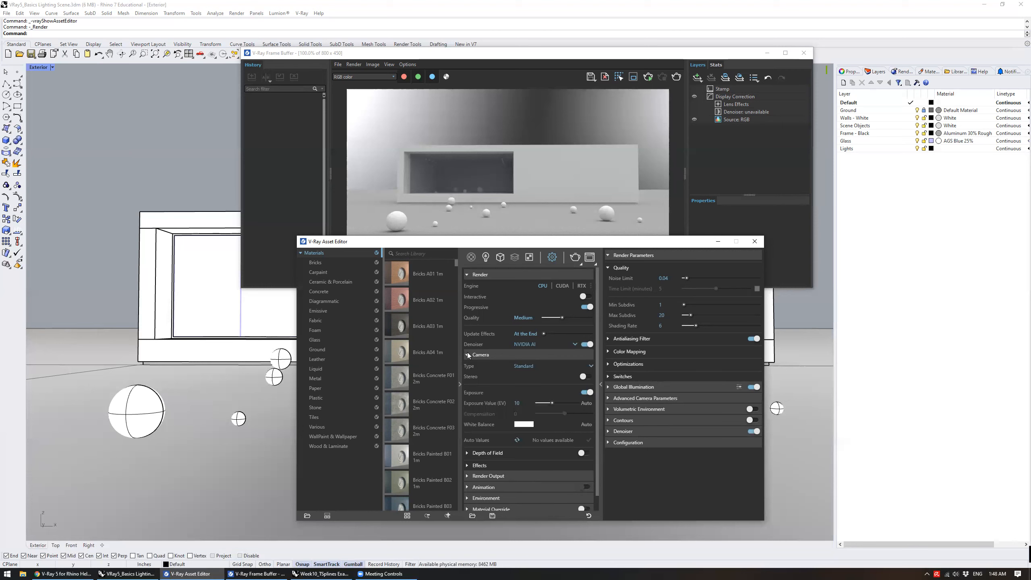
click(467, 354)
click(468, 366)
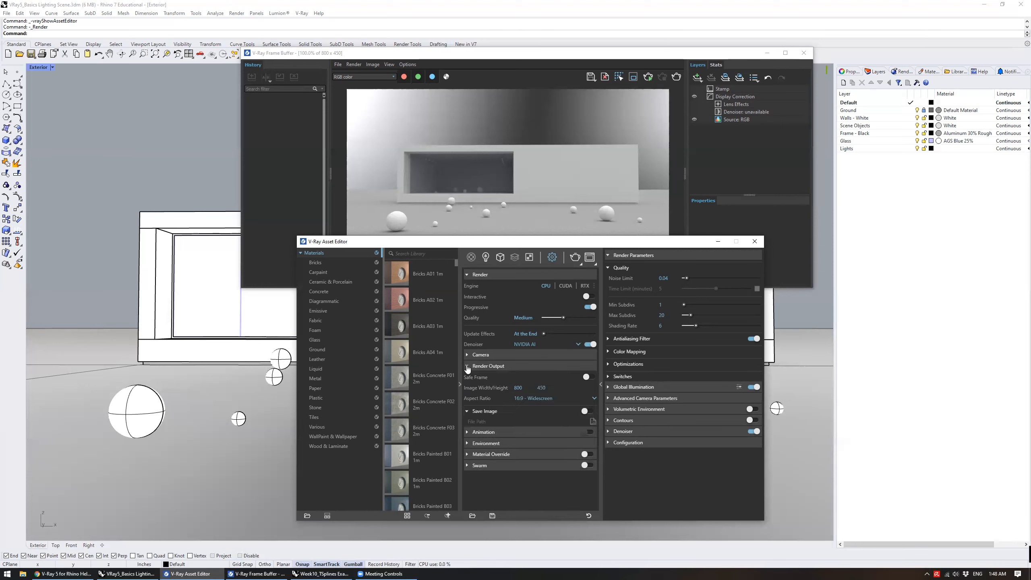
double_click(522, 388)
click(526, 387)
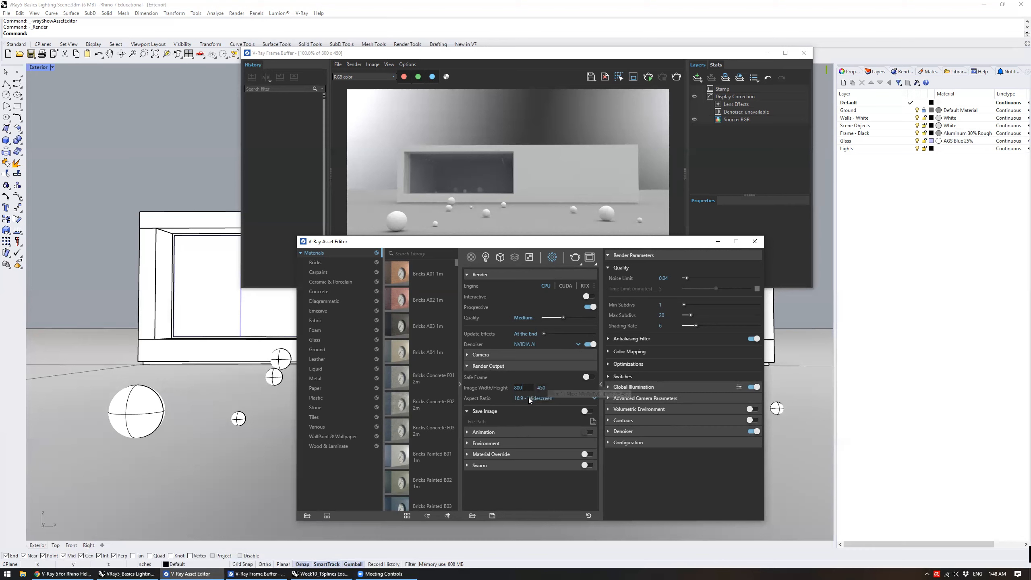
click(594, 398)
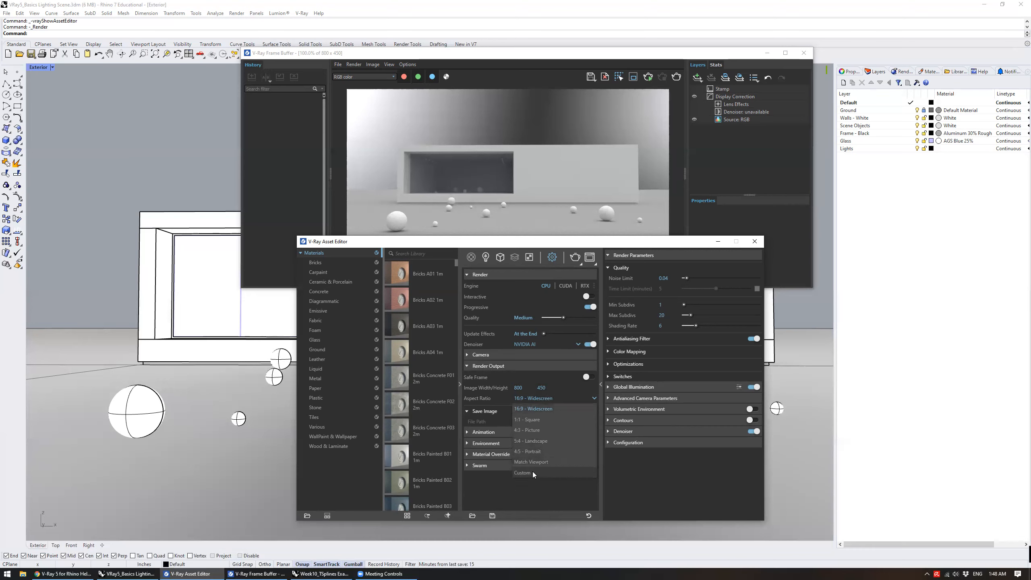
click(515, 452)
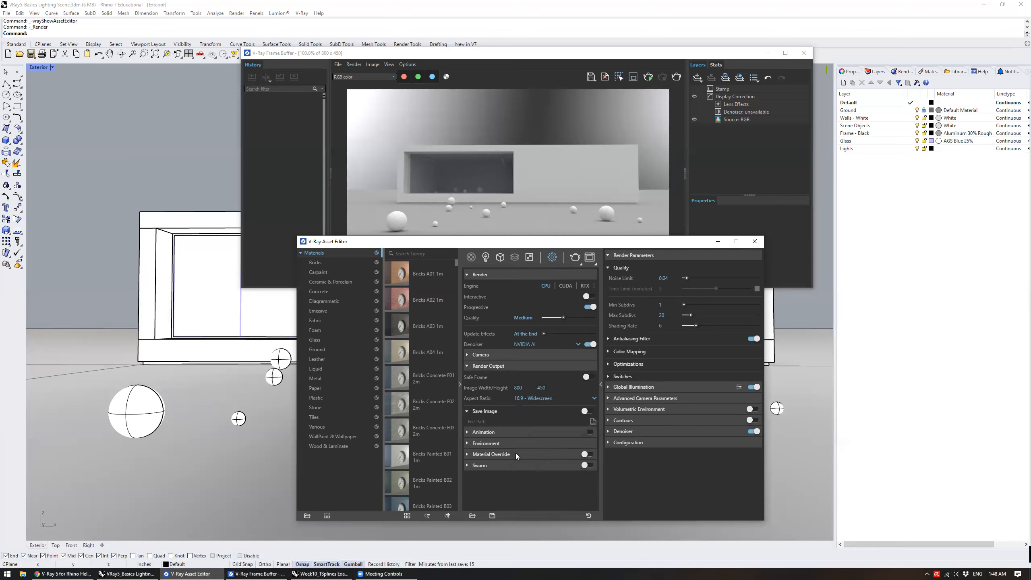
click(469, 366)
click(486, 366)
Separate the Frame Buffer and Asset Editor windows so they do not overlap, and expand the Environment settings
click(523, 133)
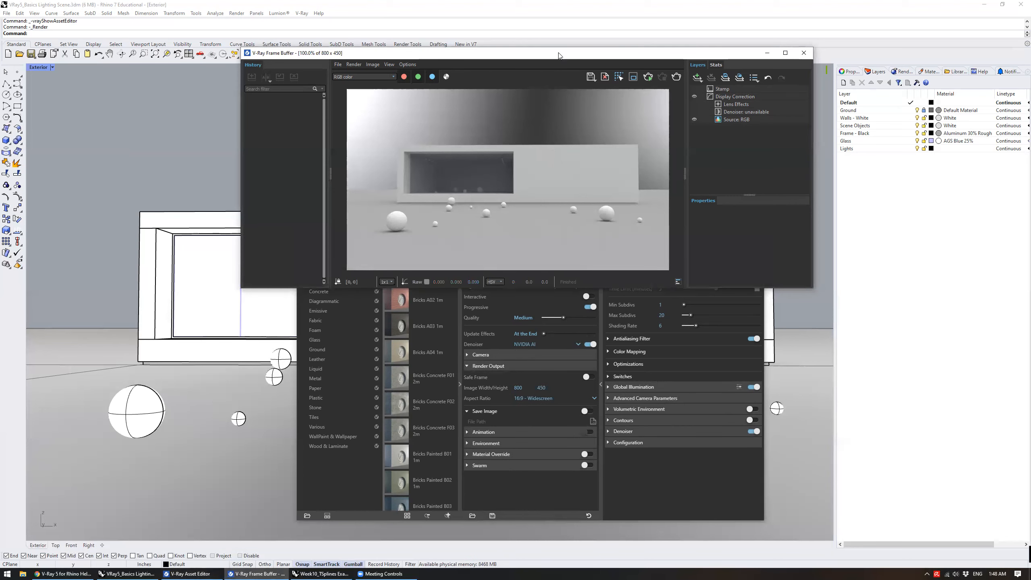
drag(558, 56, 568, 17)
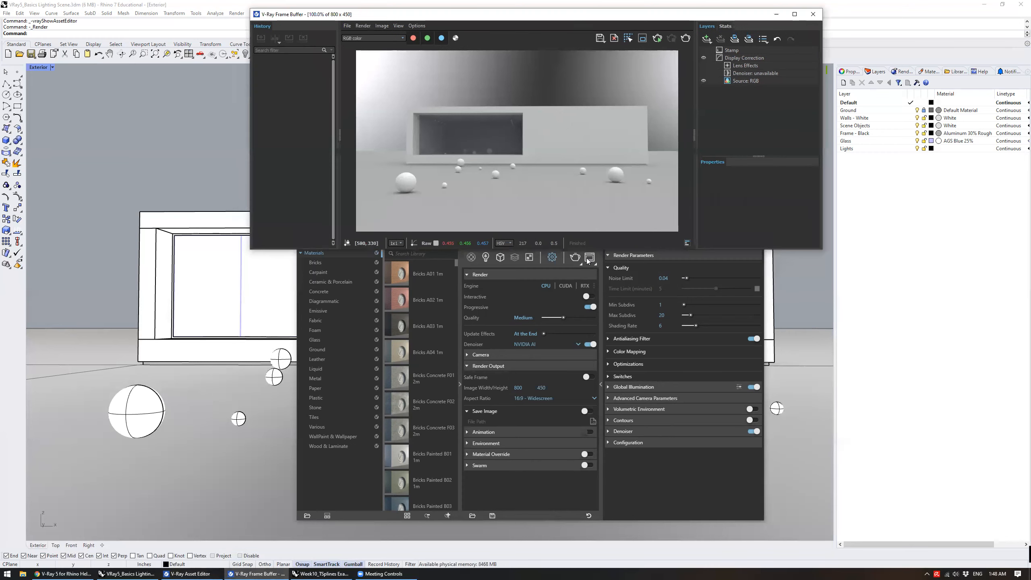
click(689, 473)
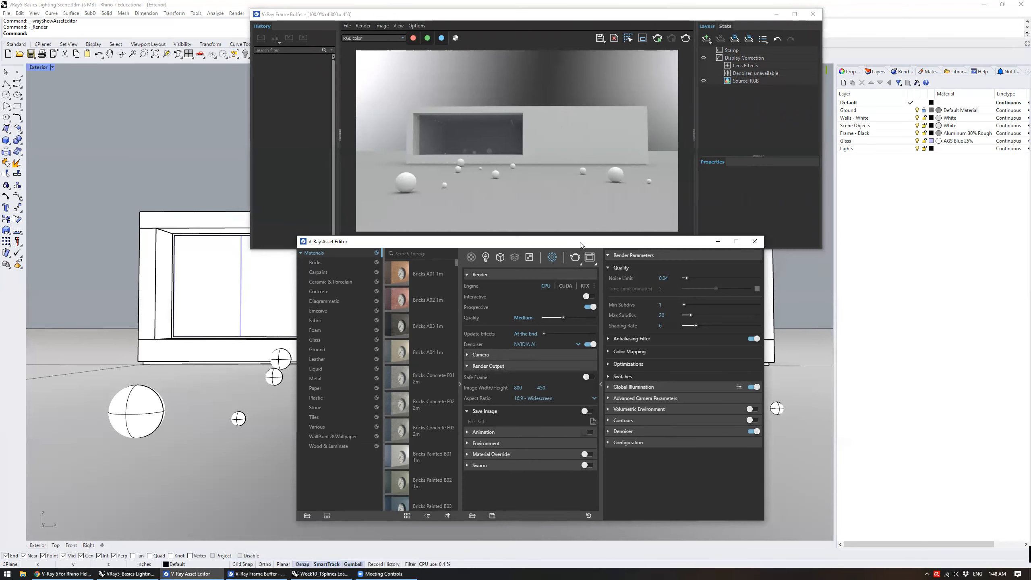
drag(576, 247, 569, 267)
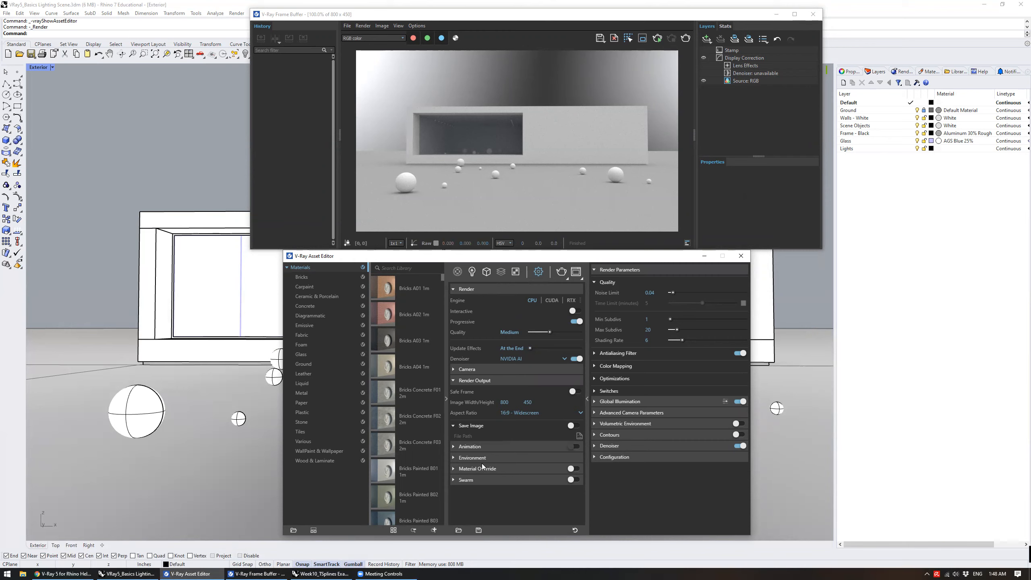
click(453, 458)
scroll(510, 470, down, 1)
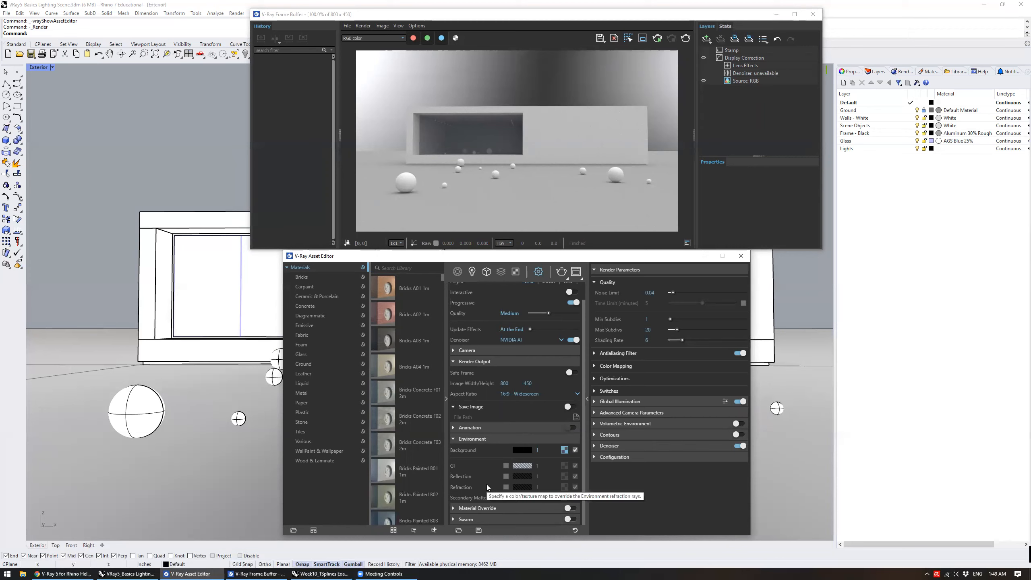
Switch the Rhino Document Sun on and off again in the scene's lights
click(471, 272)
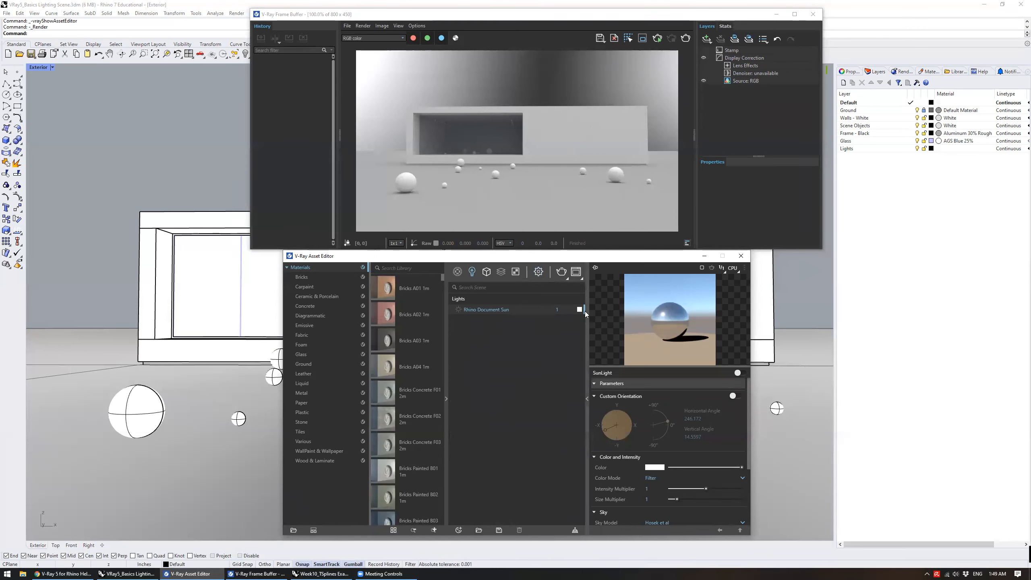
click(459, 310)
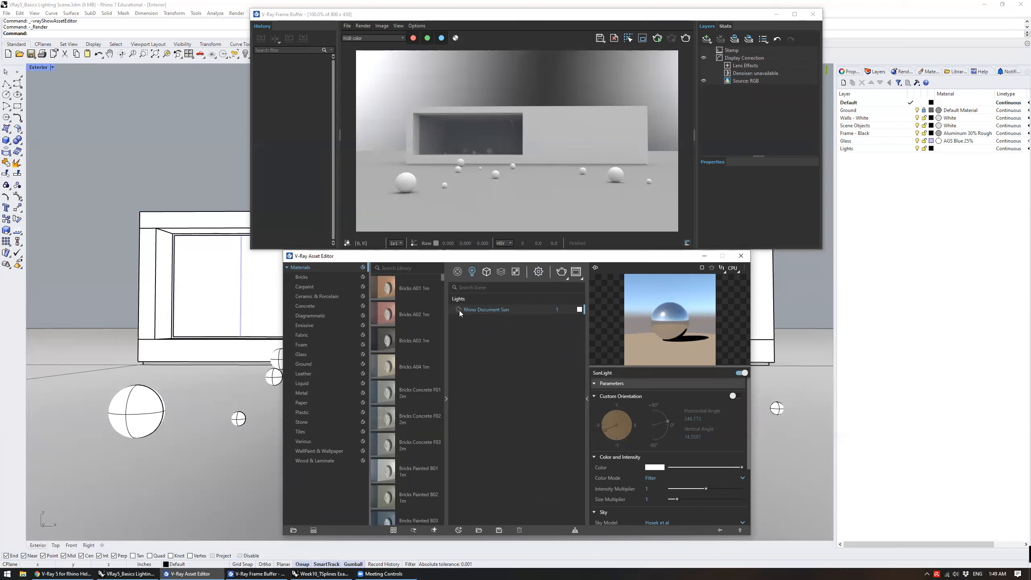
click(457, 310)
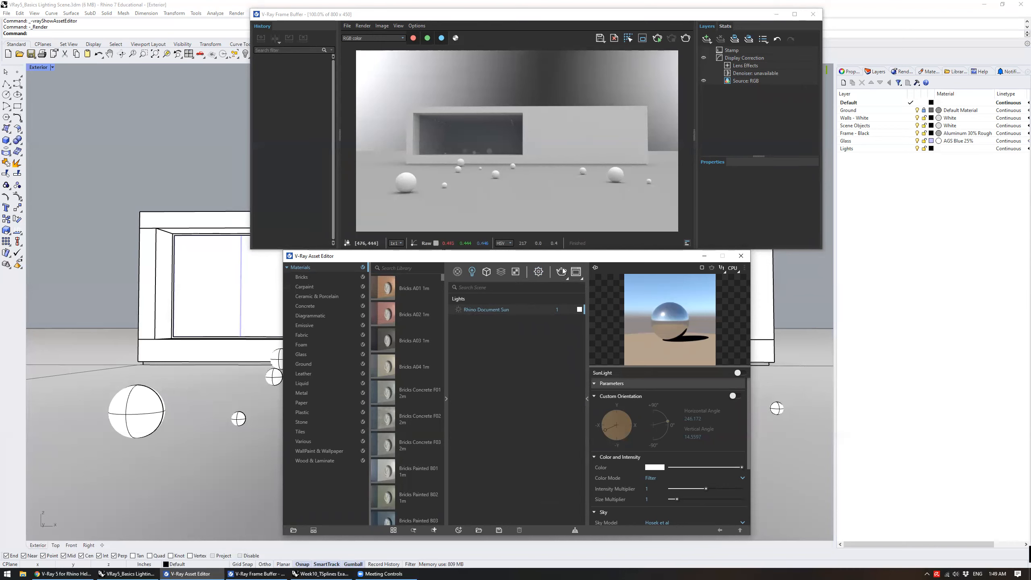
Return to the render settings and start rendering the scene with V-Ray Interactive
click(536, 273)
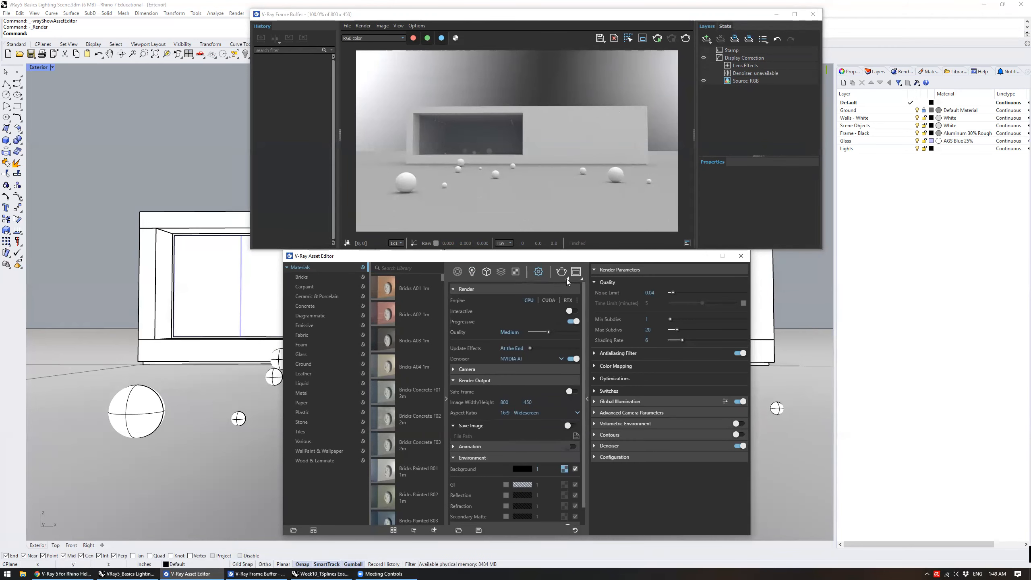
click(566, 279)
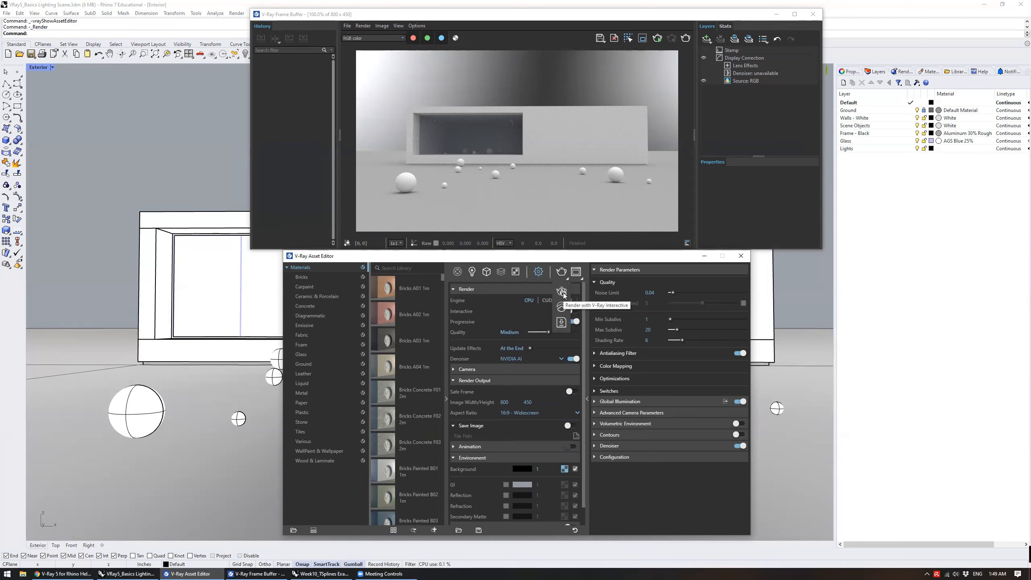
click(562, 292)
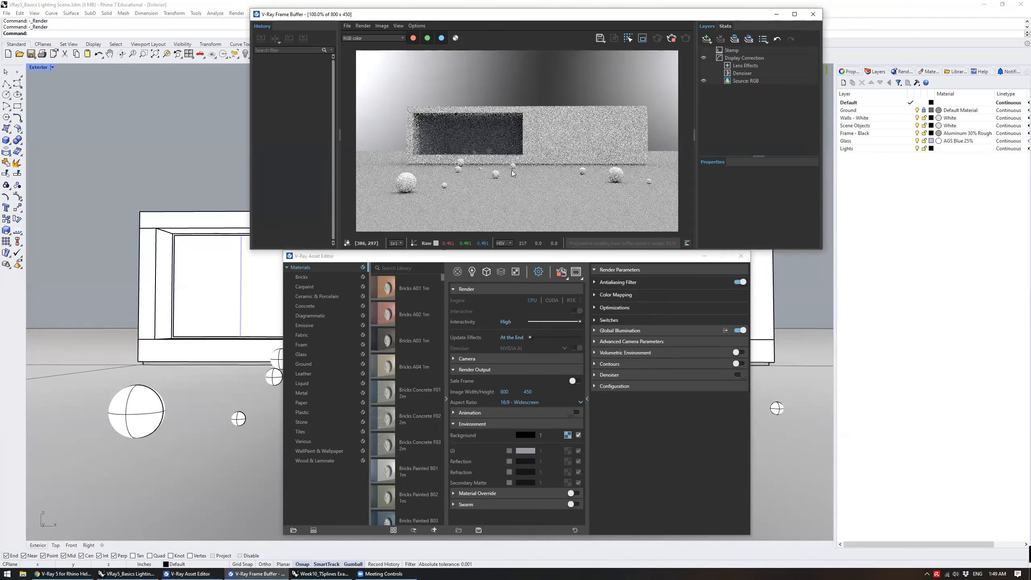
Orbit the perspective view while the interactive render runs, and restore the saved Exterior view
right_drag(162, 177, 166, 239)
click(37, 67)
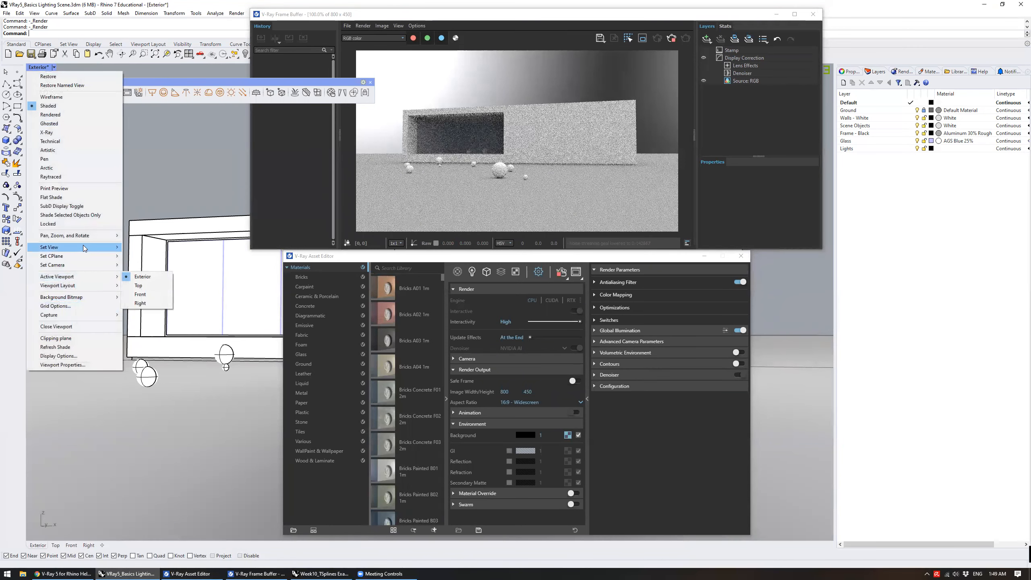
mouse_move(83, 247)
click(173, 353)
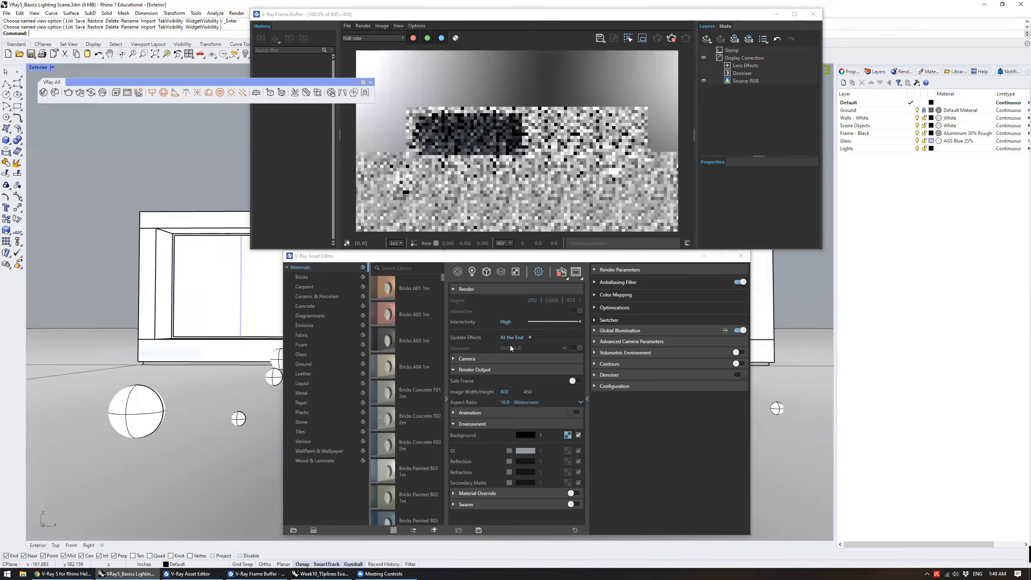
Switch the Rhino Document Sun on and off in the scene's lights to compare the interactive render
click(472, 273)
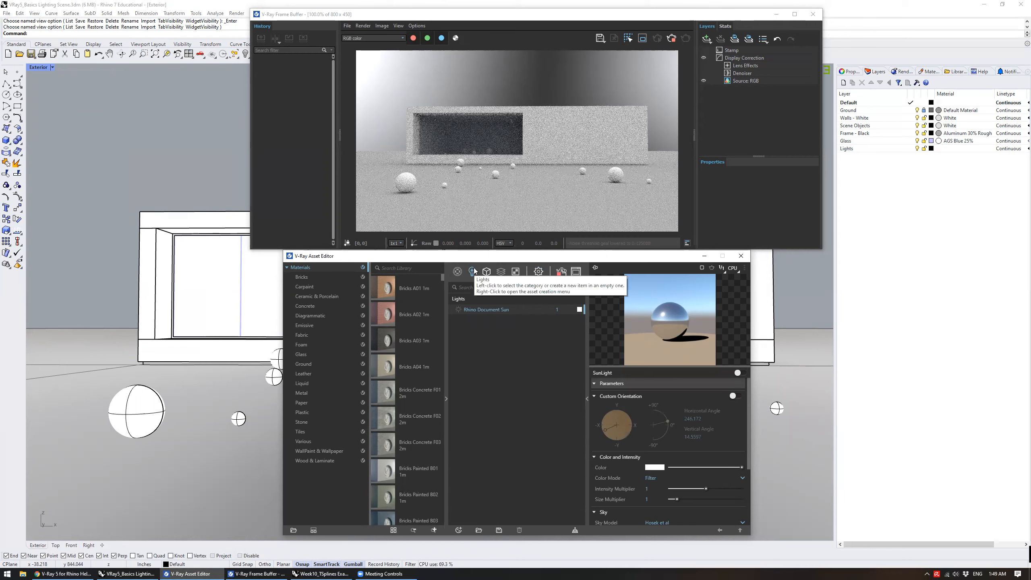
click(458, 309)
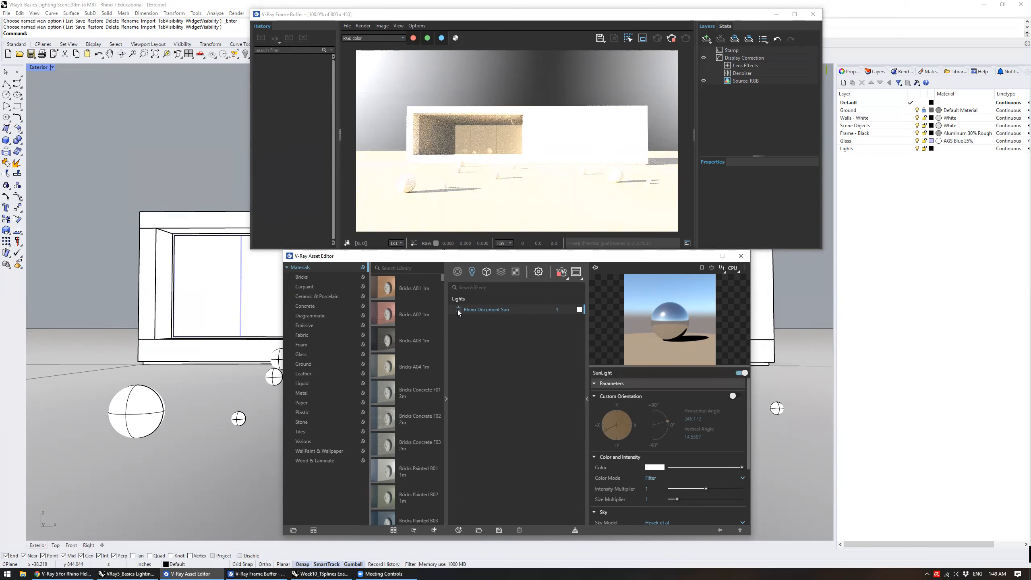
click(457, 310)
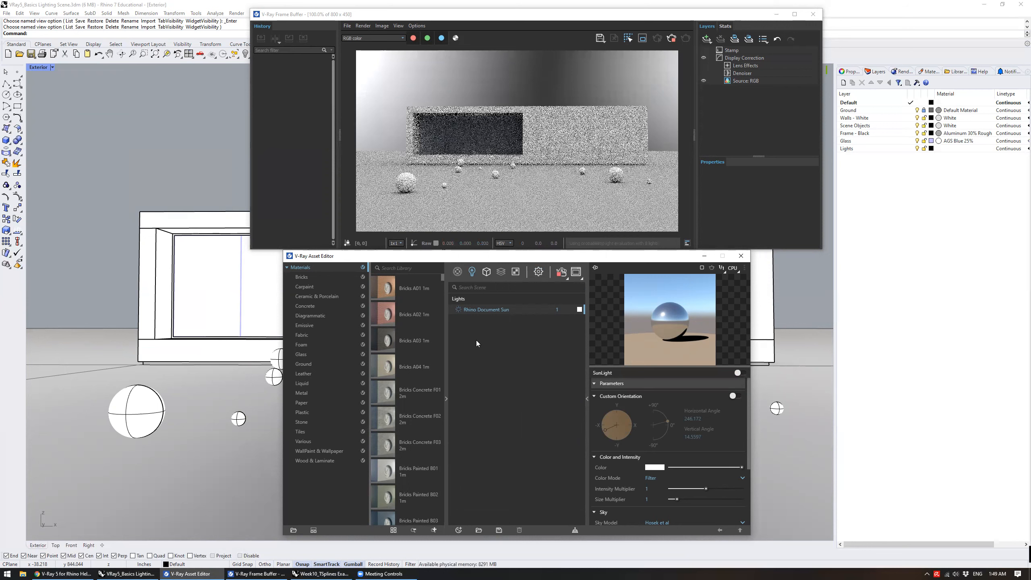
Turn off the environment Background, and switch the Rhino Document Sun on and off without it
click(543, 273)
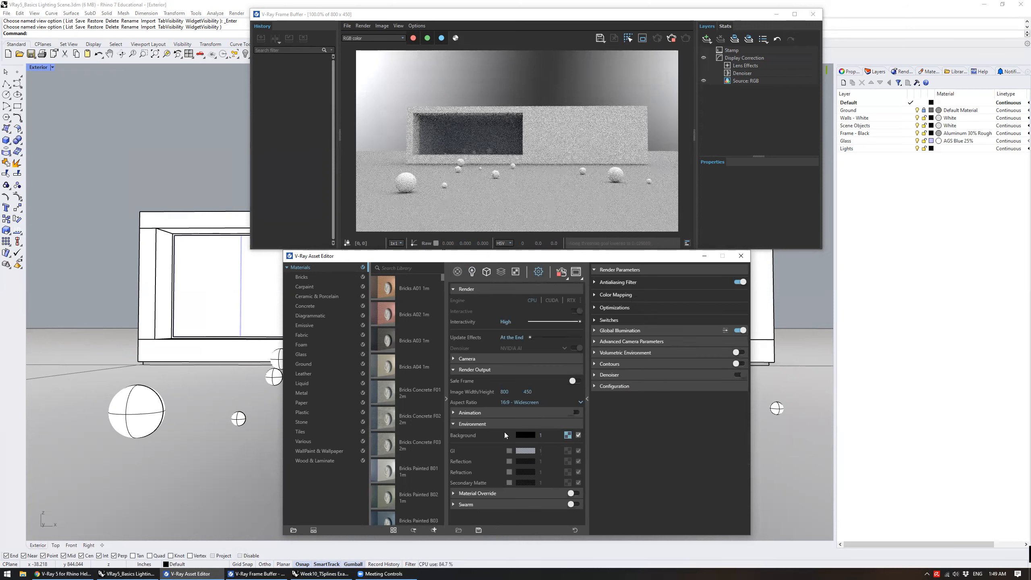
click(578, 434)
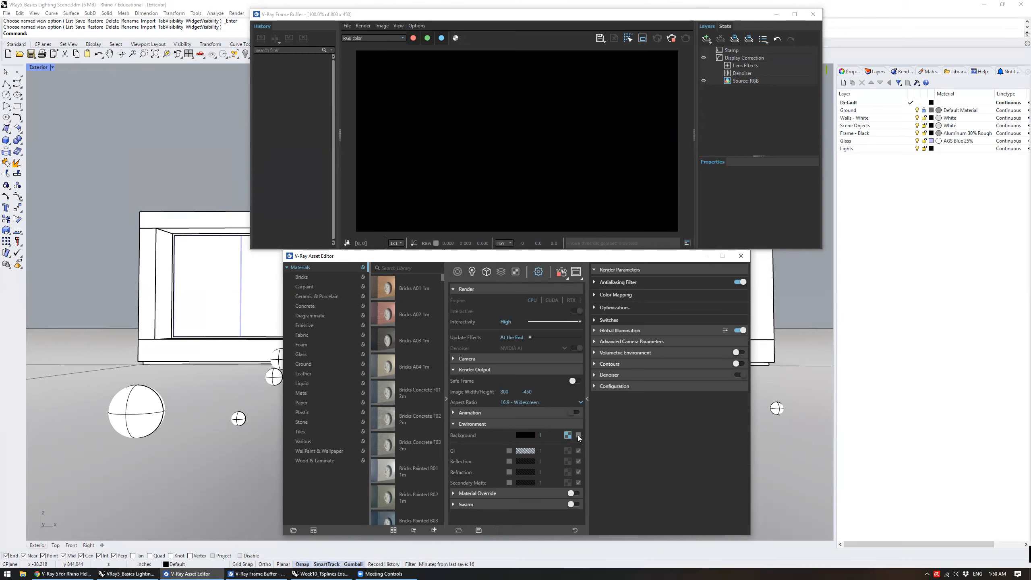
click(472, 272)
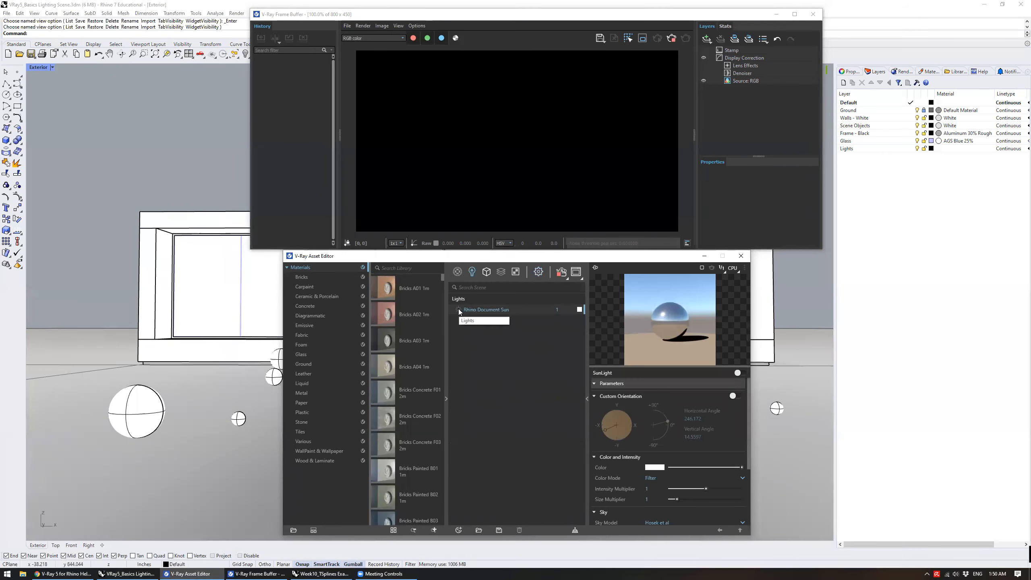
click(458, 310)
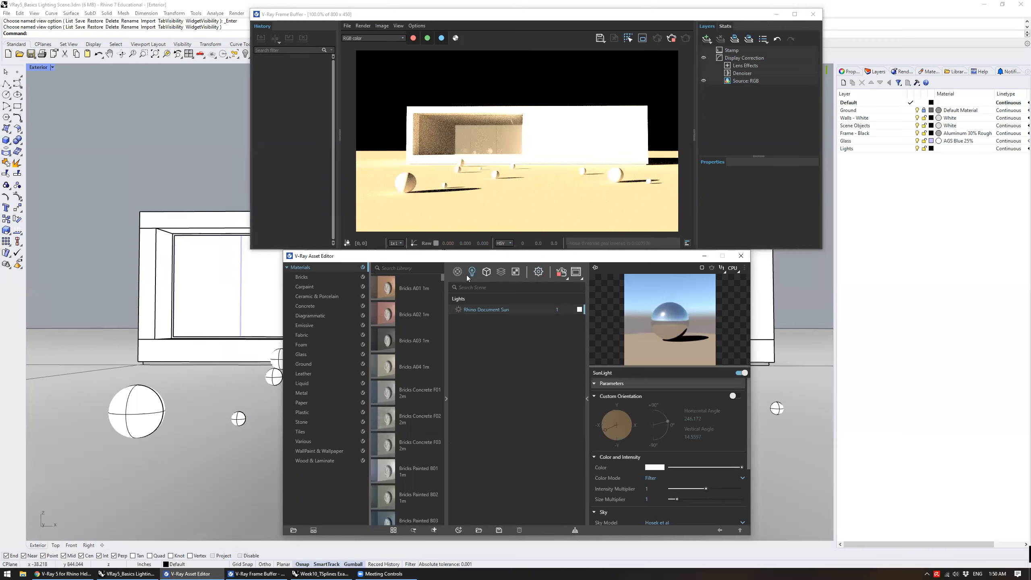
click(458, 309)
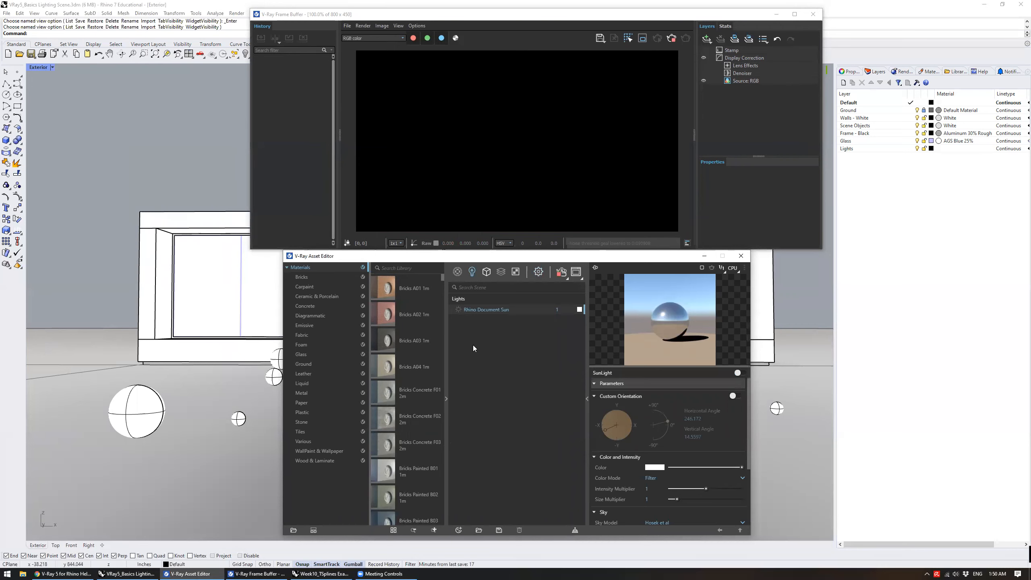
Turn the environment Background back on and replace its Bitmap texture with a Color texture
click(537, 273)
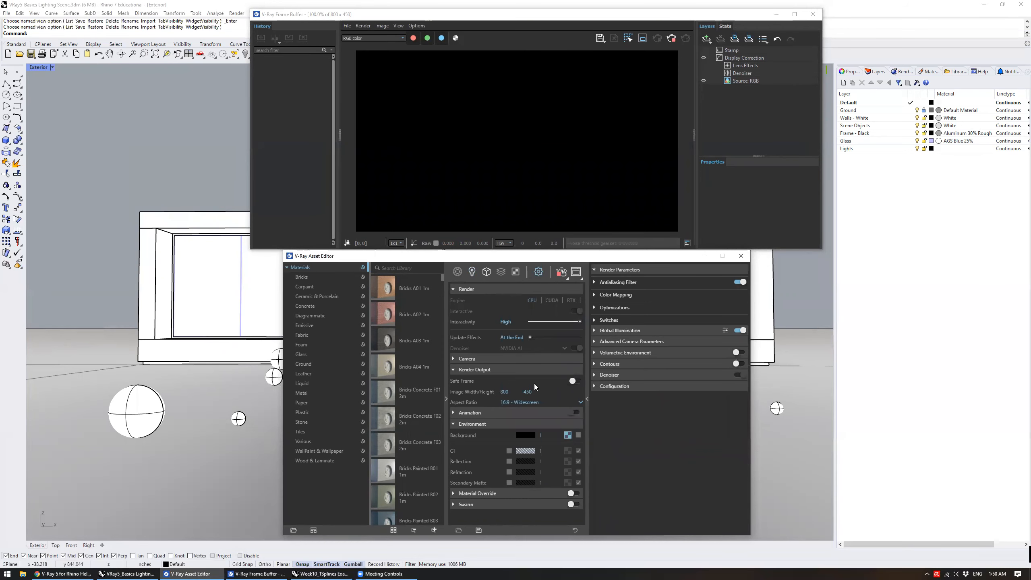
click(578, 435)
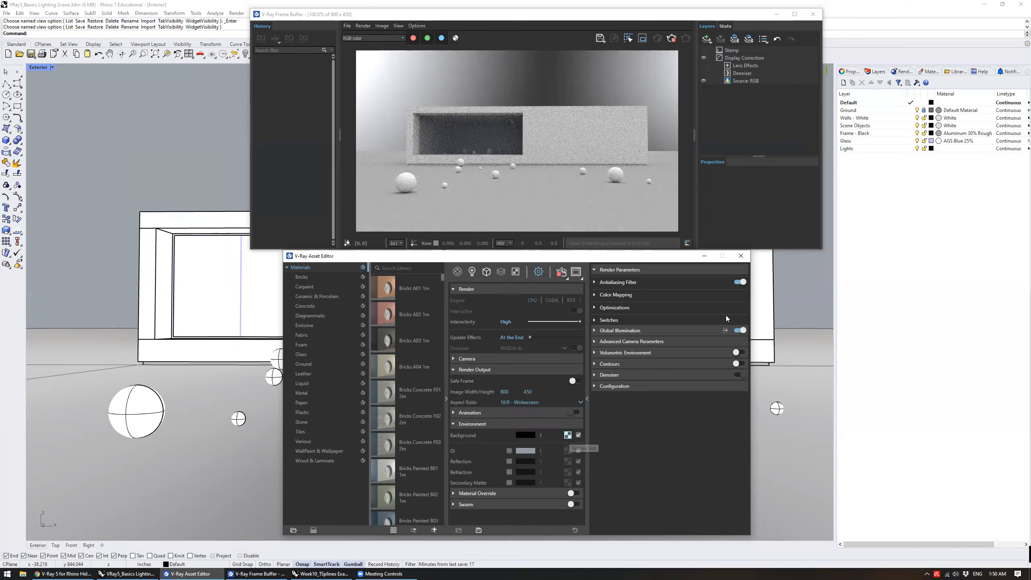
click(567, 435)
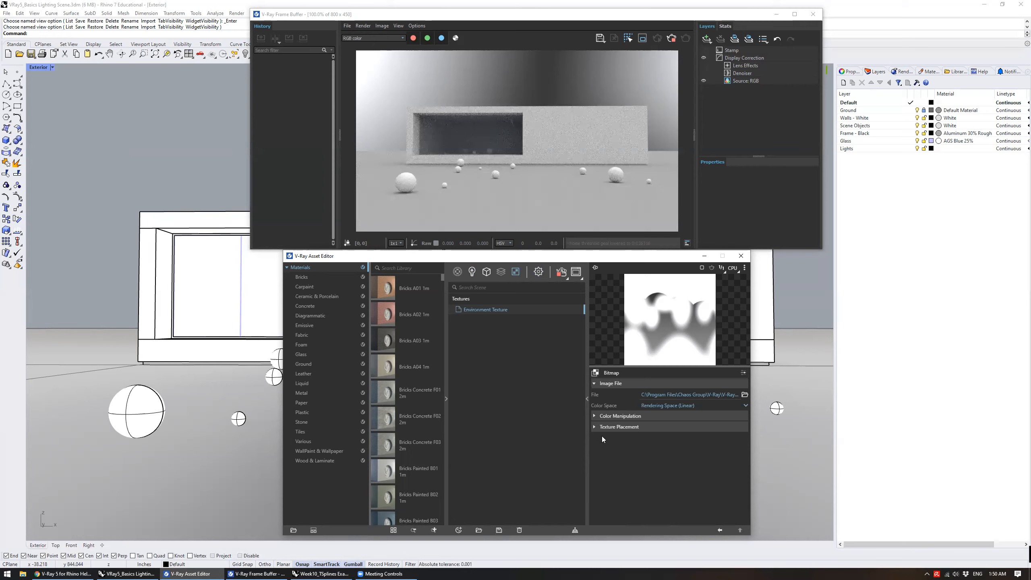
click(595, 372)
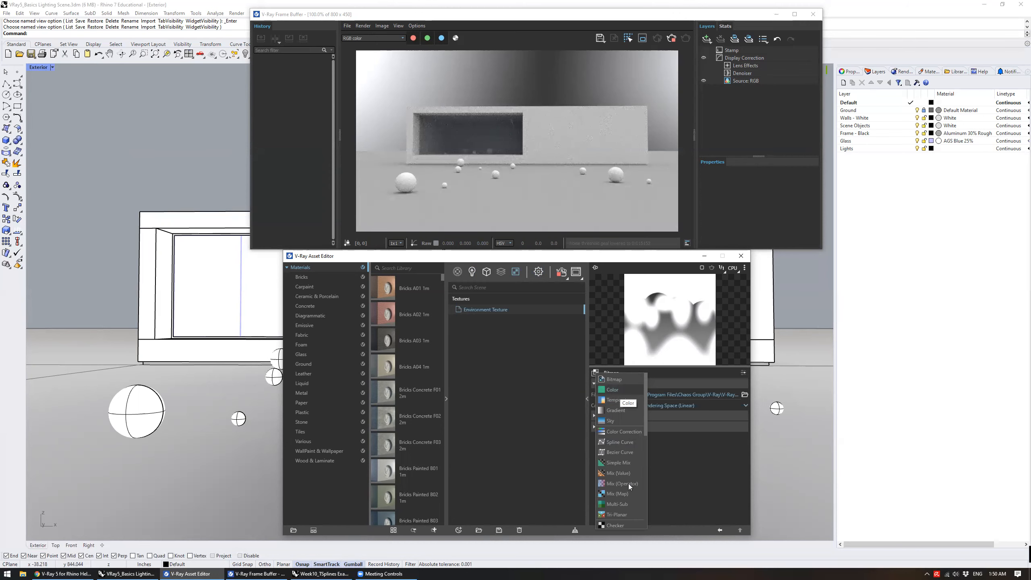
click(621, 389)
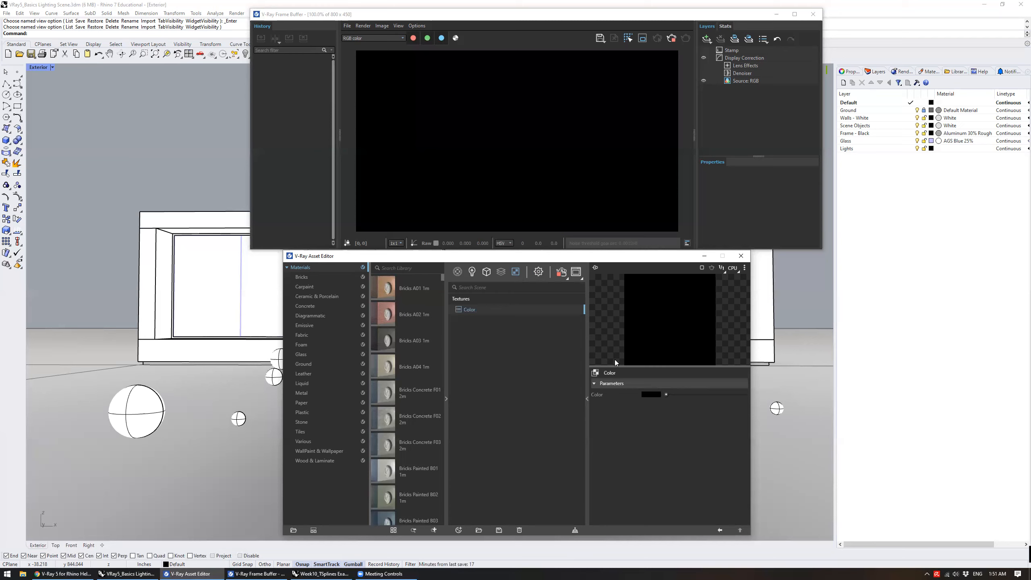
Set the background Color texture to a near-white grey with RGB values of about 0.917
click(650, 395)
click(385, 232)
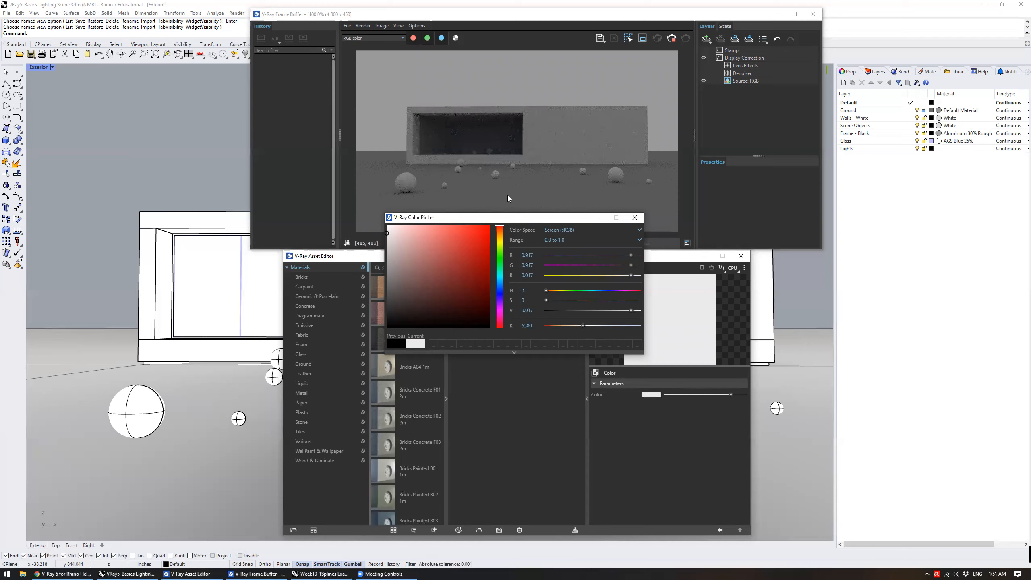
drag(519, 220, 575, 233)
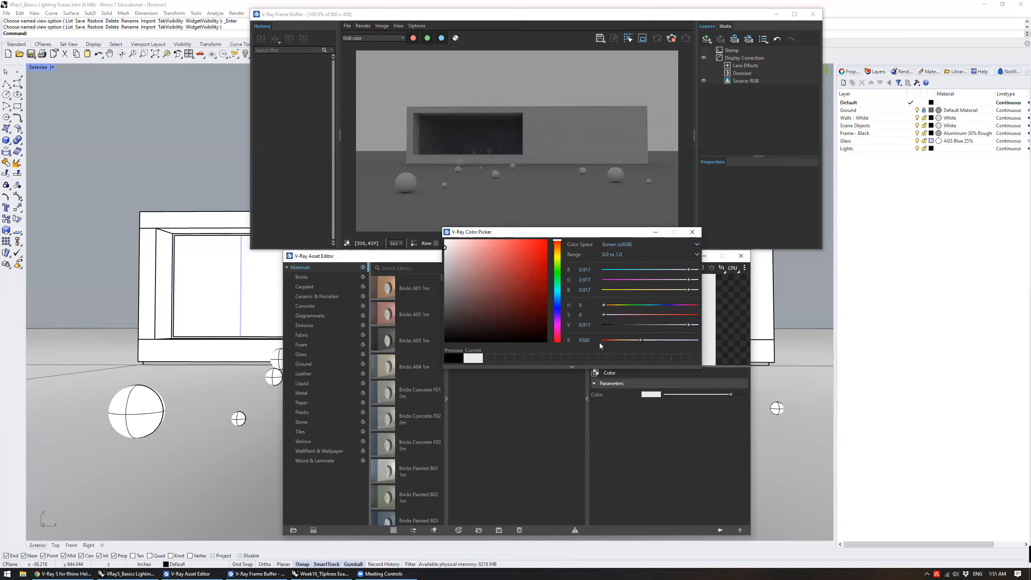
Try warmer and cooler temperatures for the background color, settle on about 7893 K, and compare the render with the Background off and on
click(647, 339)
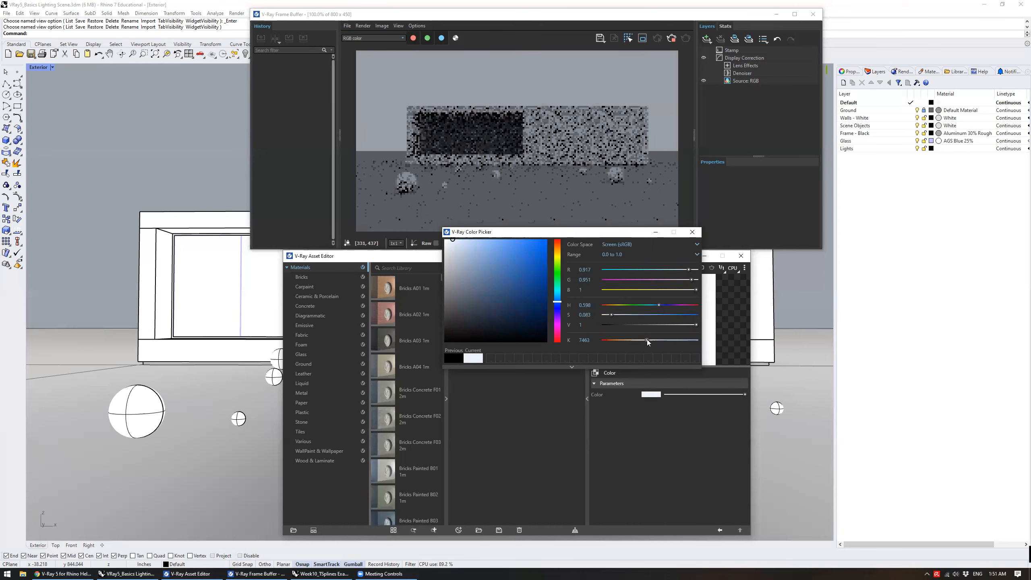
click(627, 340)
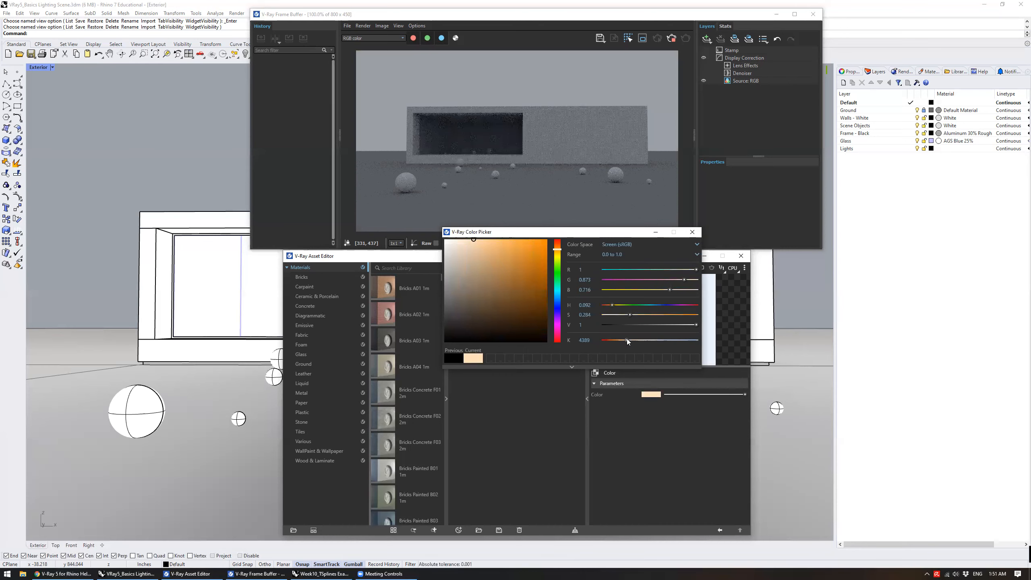
click(632, 340)
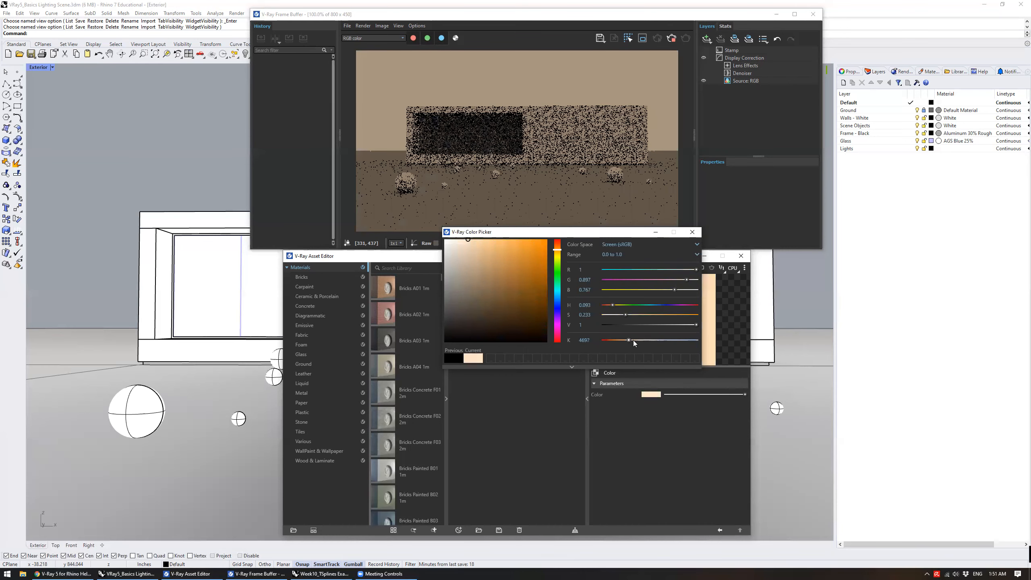
click(611, 340)
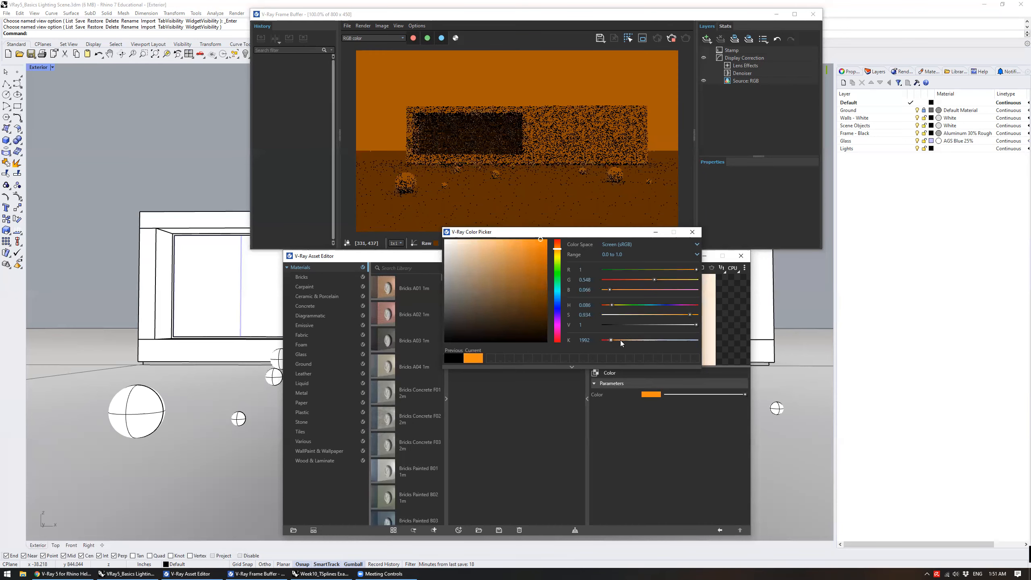
click(654, 341)
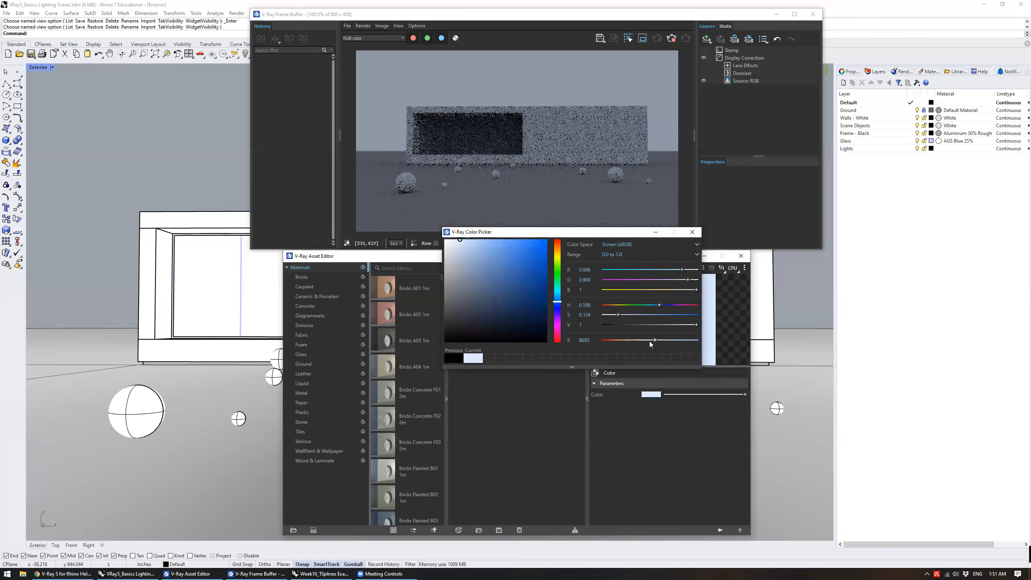
click(649, 340)
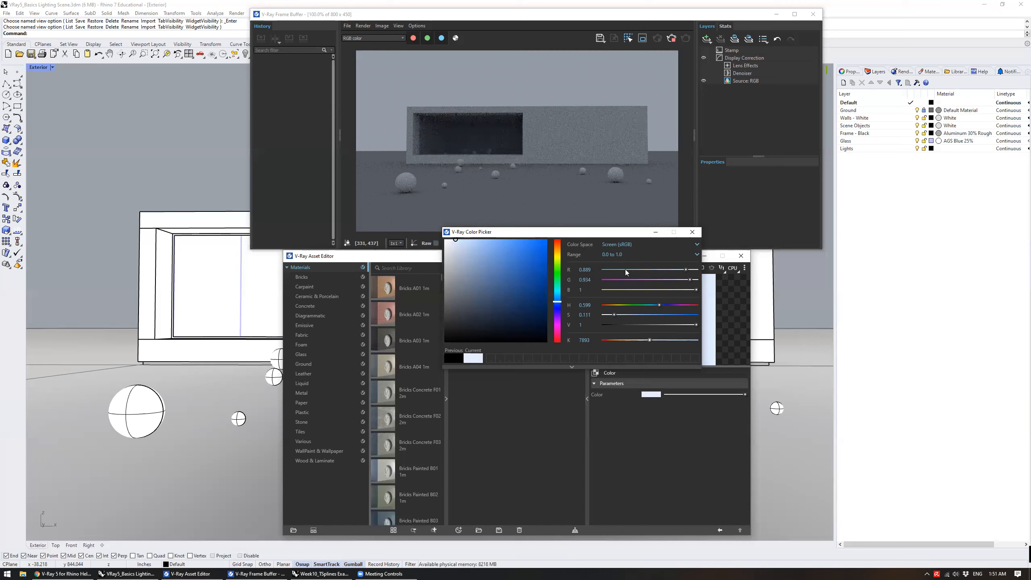
click(692, 232)
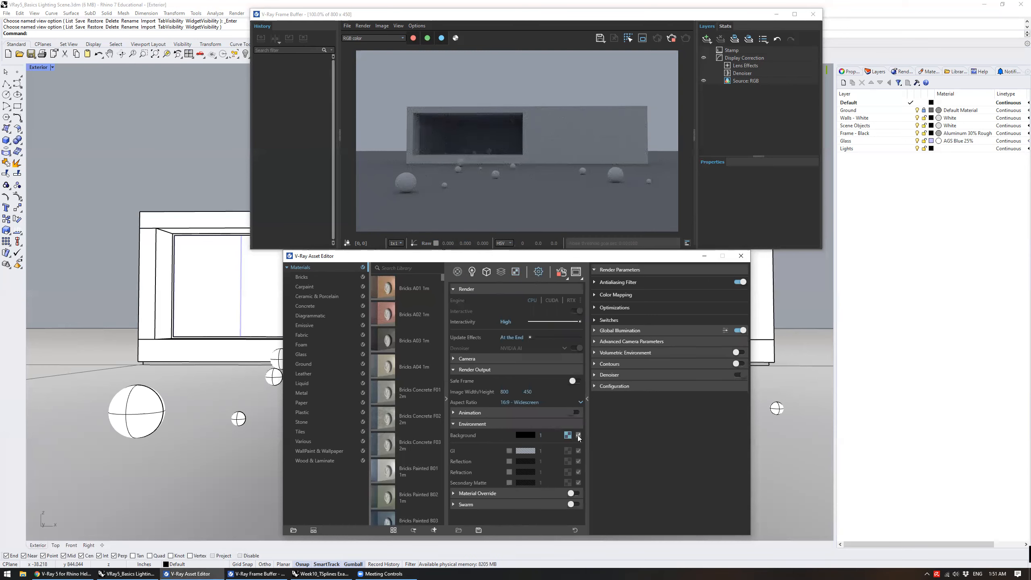
click(578, 435)
click(578, 435)
Enable the GI override in the Environment settings and give it a warm orange color by lowering its temperature
click(509, 450)
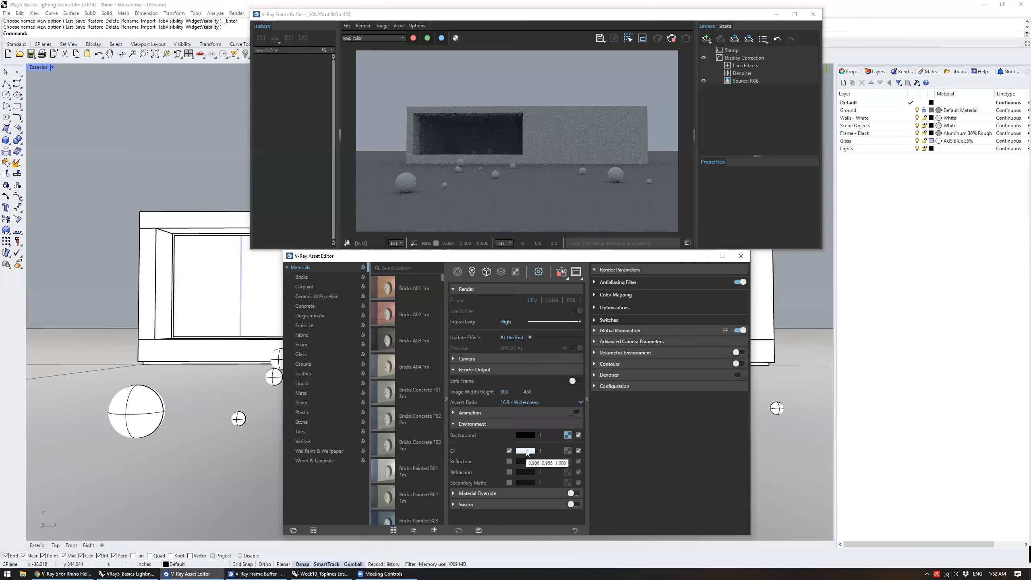
click(526, 451)
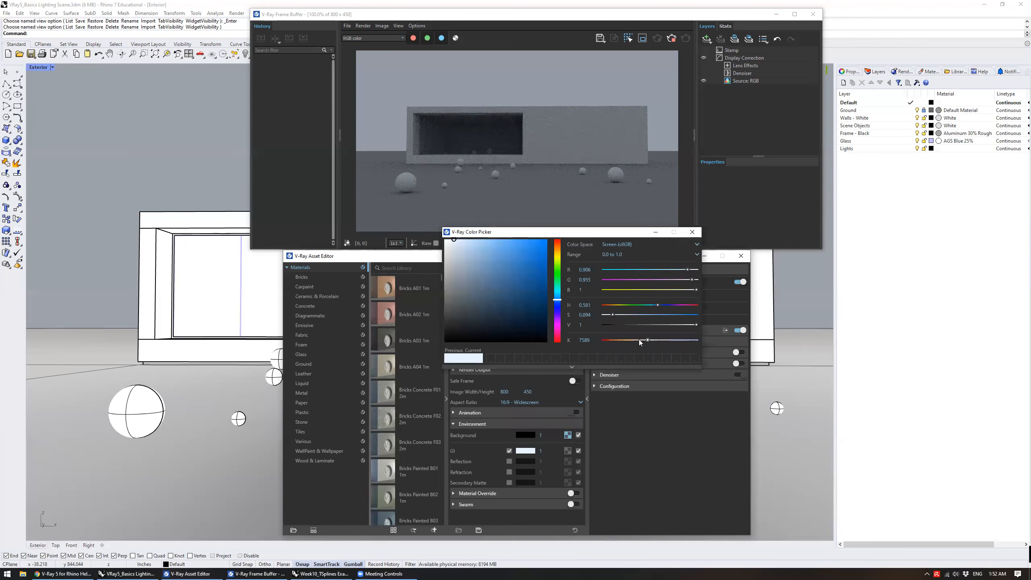
click(632, 339)
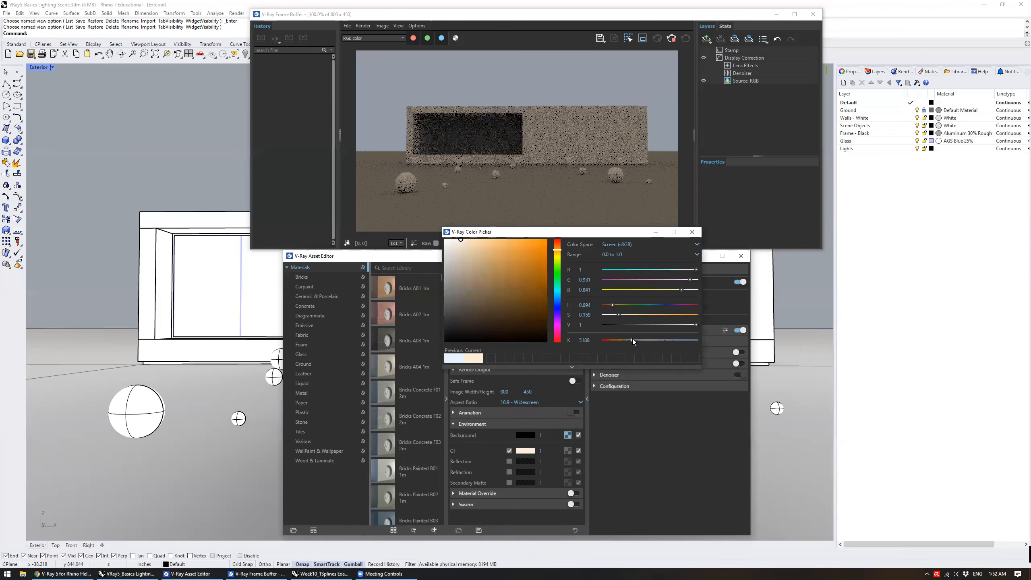
click(625, 339)
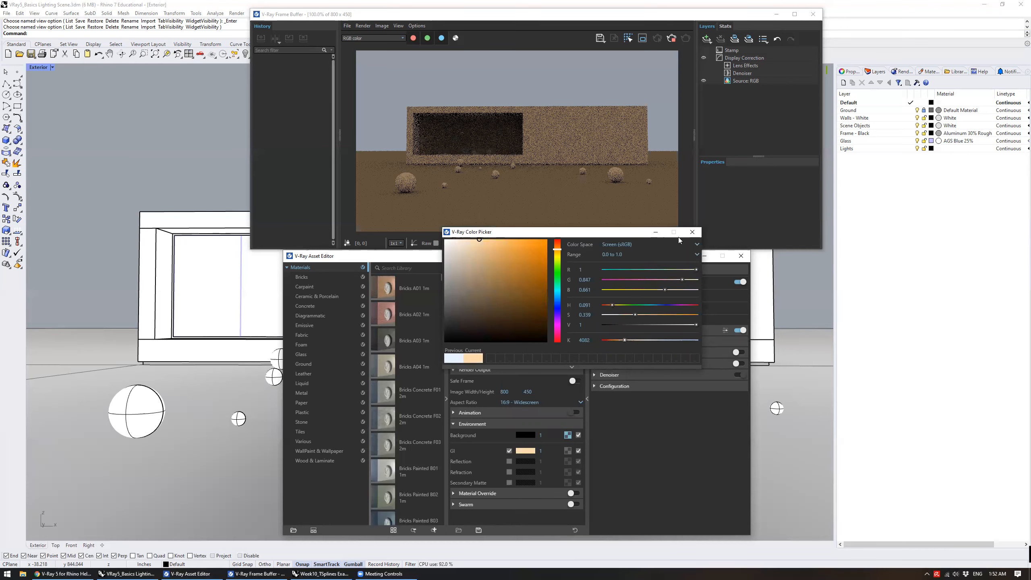
click(691, 232)
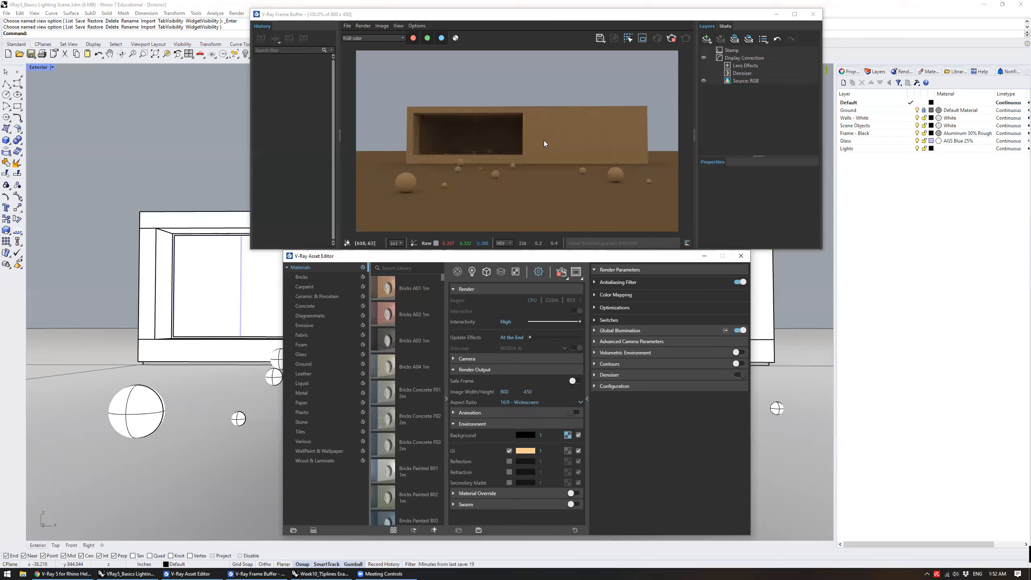
Compare the render with the GI override off and on, and leave the override disabled
click(509, 450)
click(510, 451)
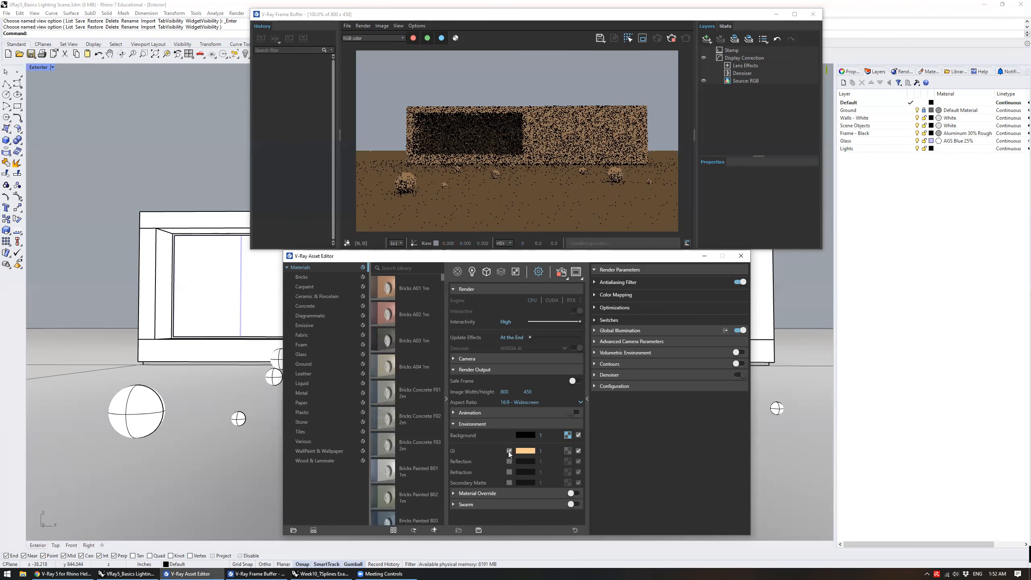
click(509, 450)
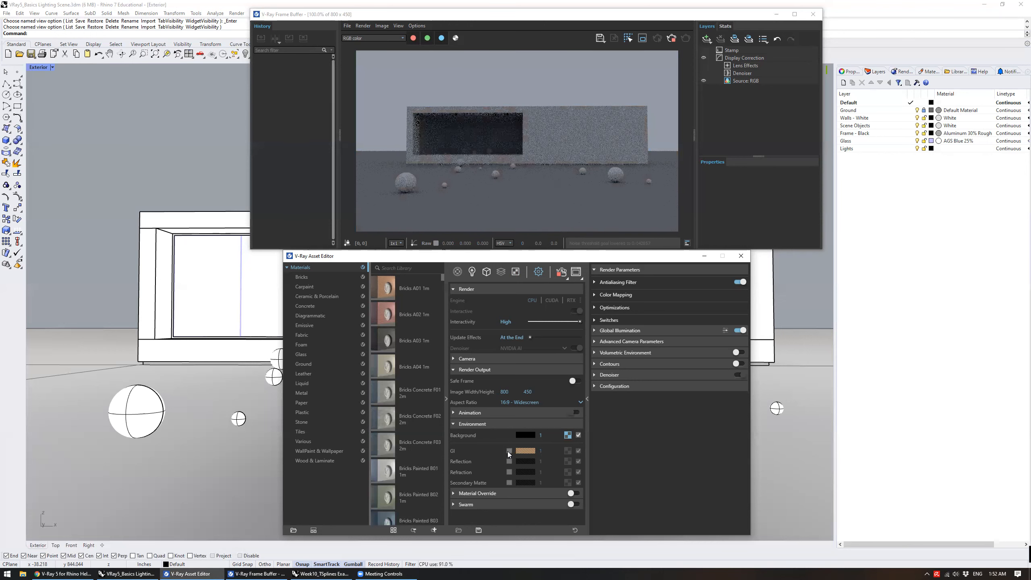
Replace the background's Color texture with a Sky texture linked to the Rhino Document Sun, and look through its parameters
click(568, 435)
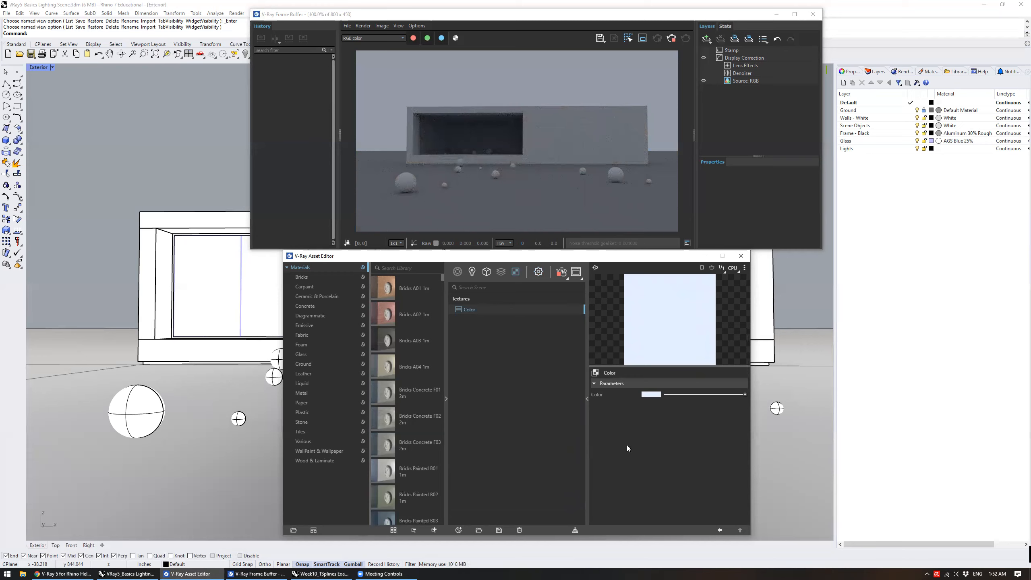
click(595, 372)
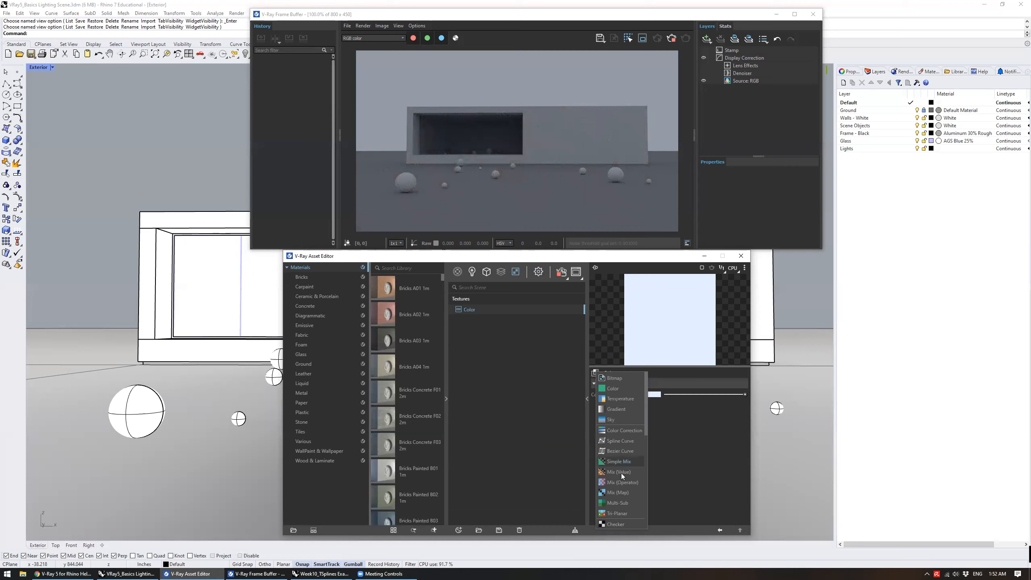
click(612, 419)
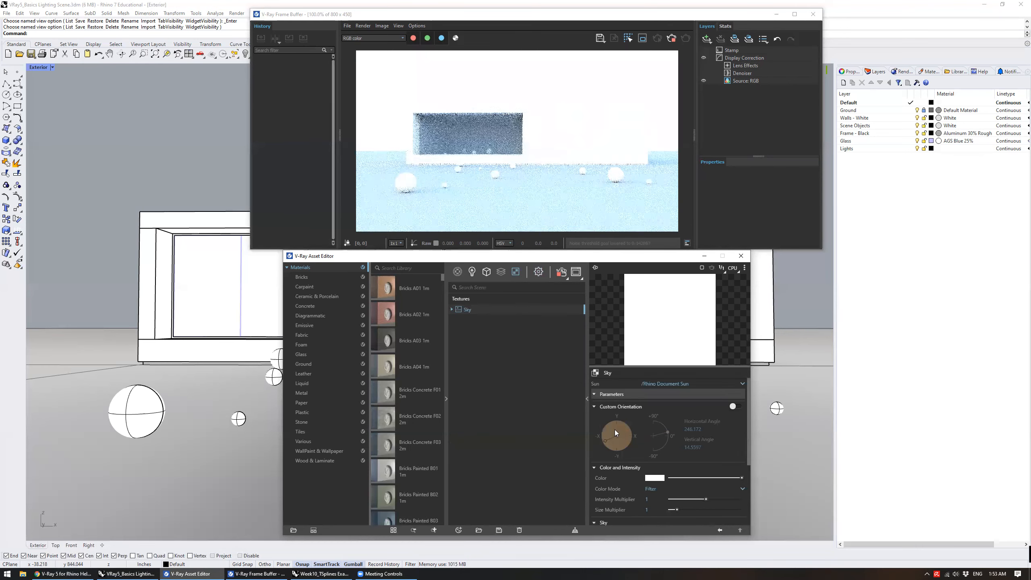
scroll(615, 430, down, 2)
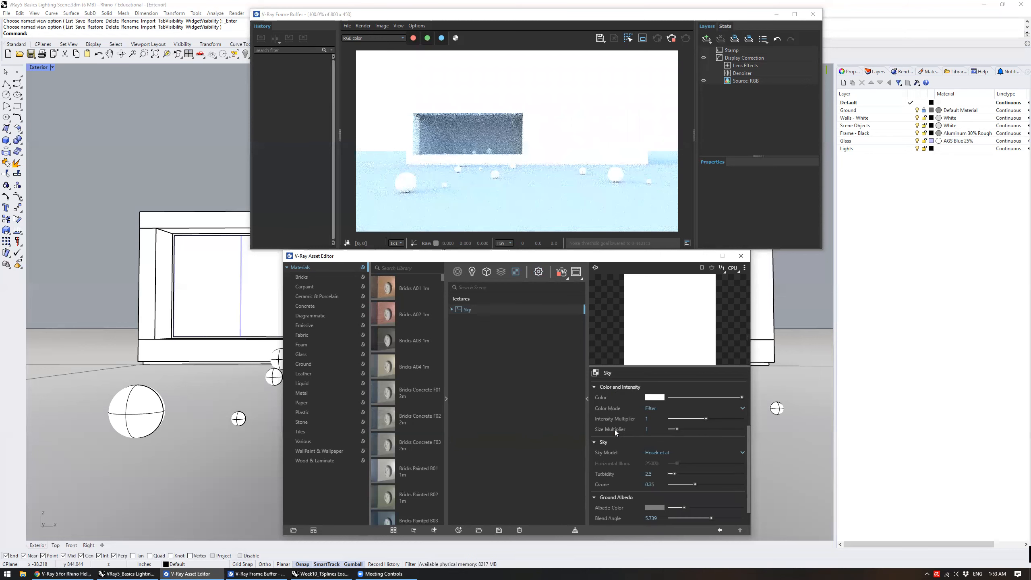
Lower the Sky texture's intensity multiplier to about 0.117
scroll(614, 429, up, 2)
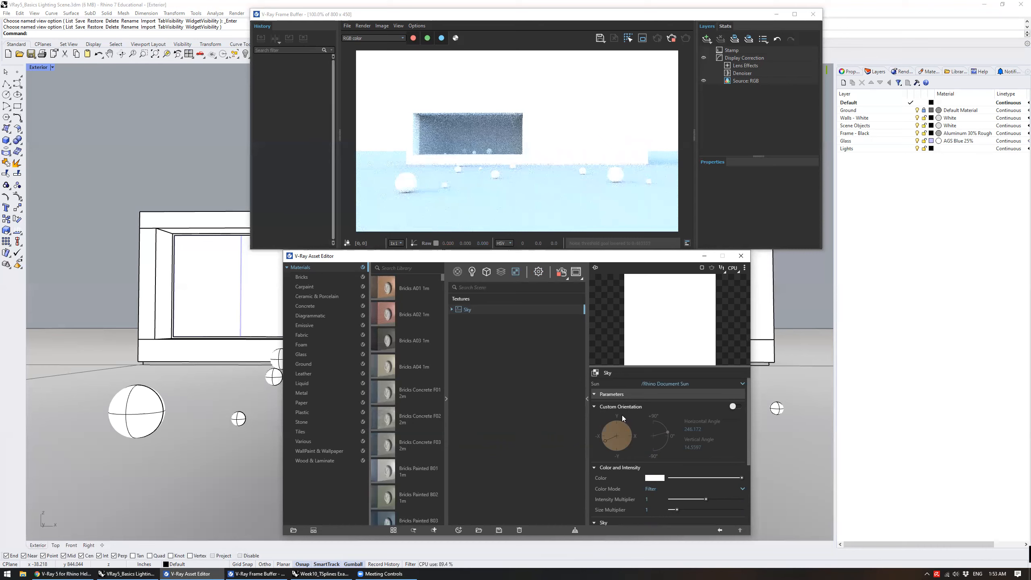
scroll(621, 444, down, 2)
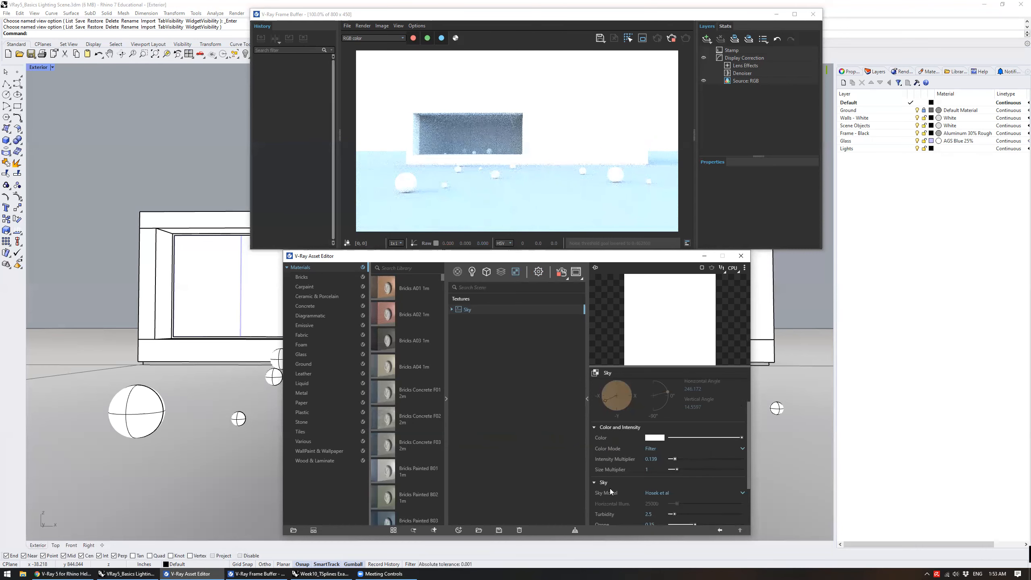
click(674, 460)
drag(672, 460, 674, 460)
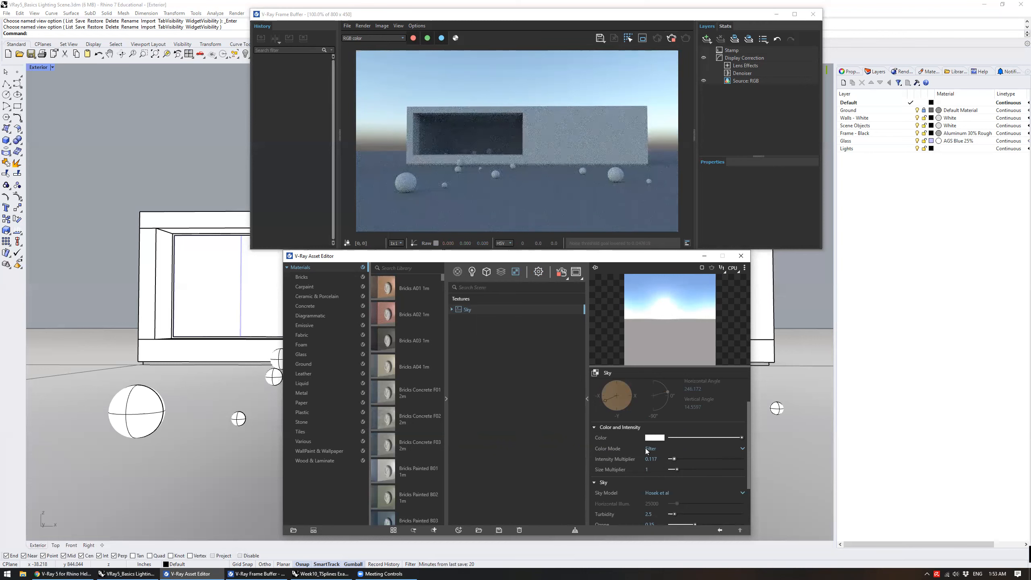
Try the Preetham et al. sky model, then set the Sky texture's model to Improved
scroll(659, 451, down, 1)
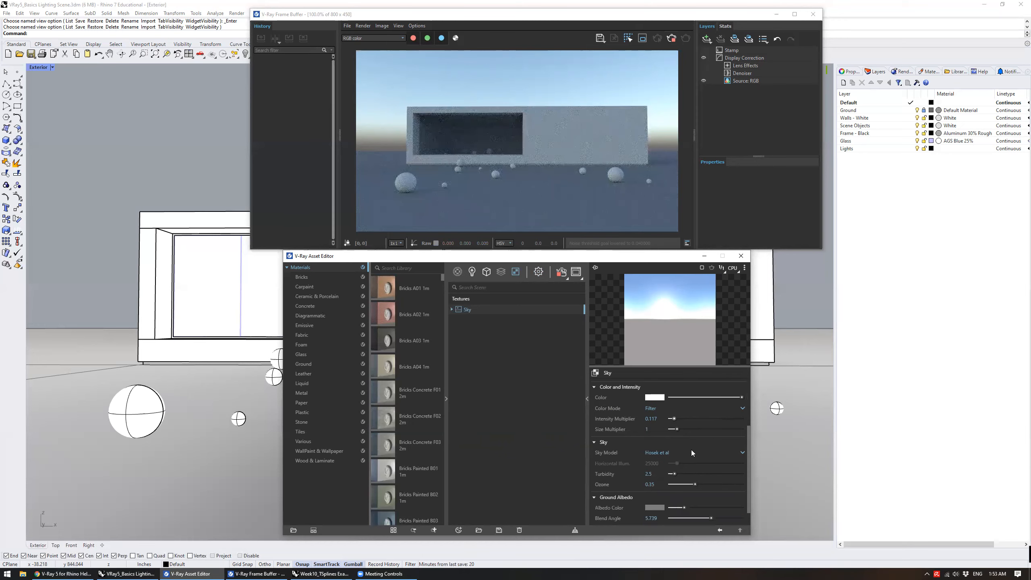
click(691, 451)
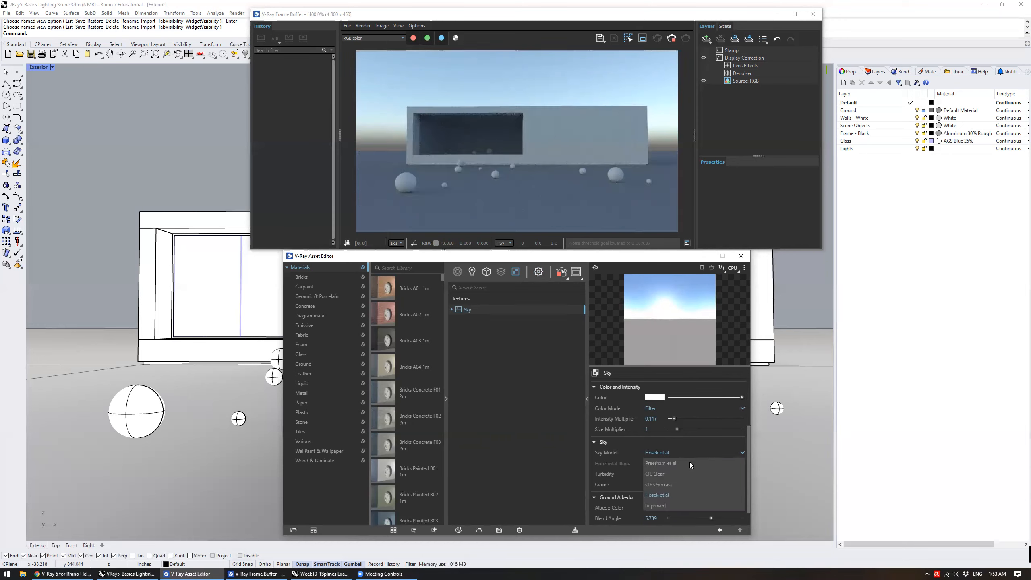
click(689, 462)
click(688, 452)
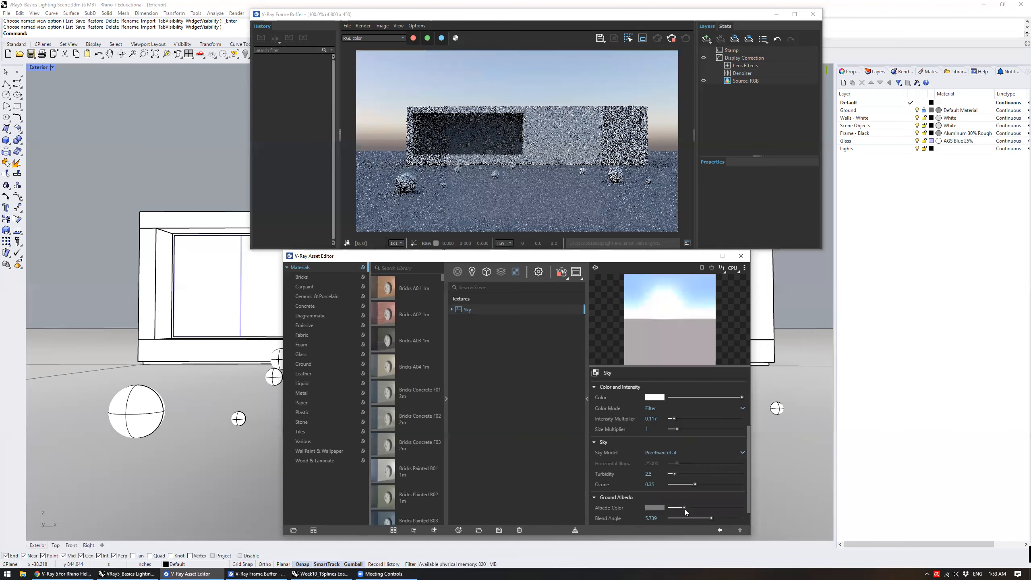
click(685, 509)
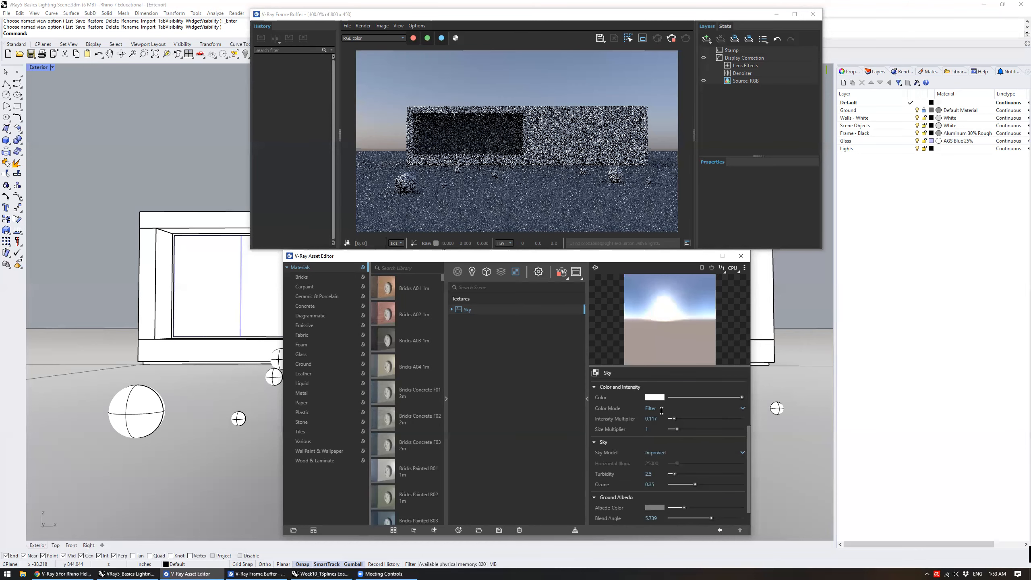
click(662, 453)
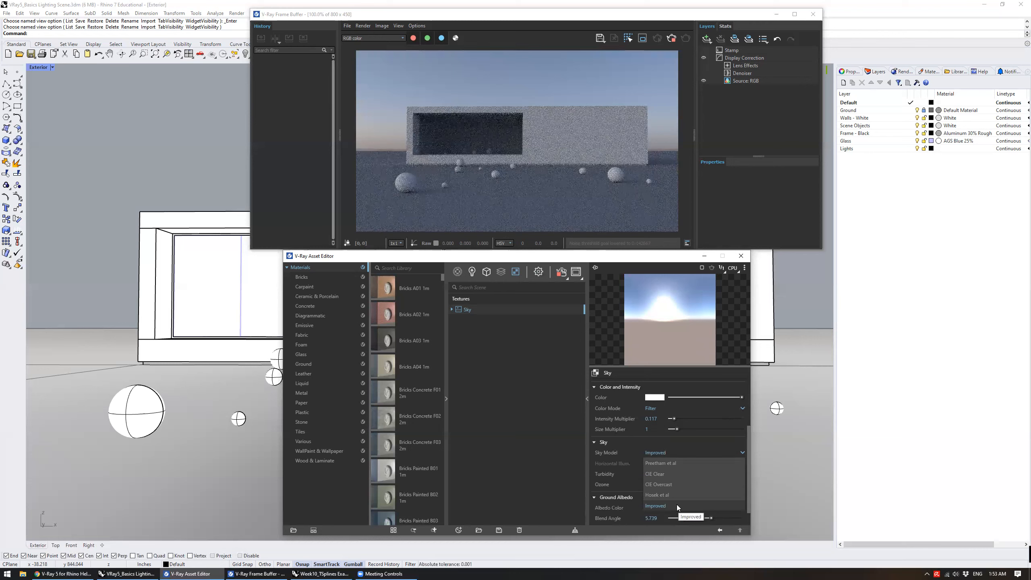
click(628, 449)
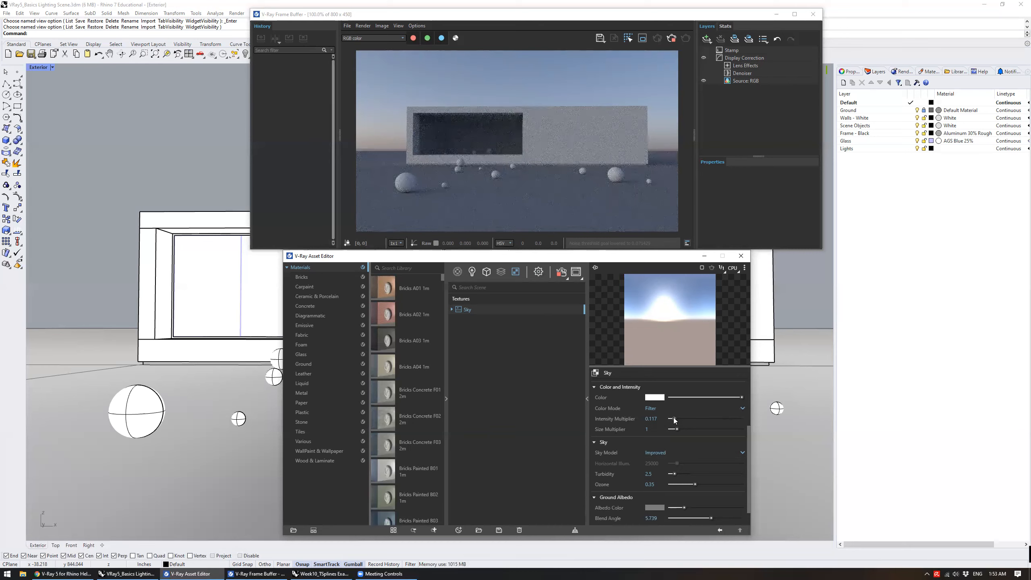
Raise the Sky texture's intensity multiplier to about 0.162 and check the brightness in the render
click(674, 418)
drag(673, 418, 676, 418)
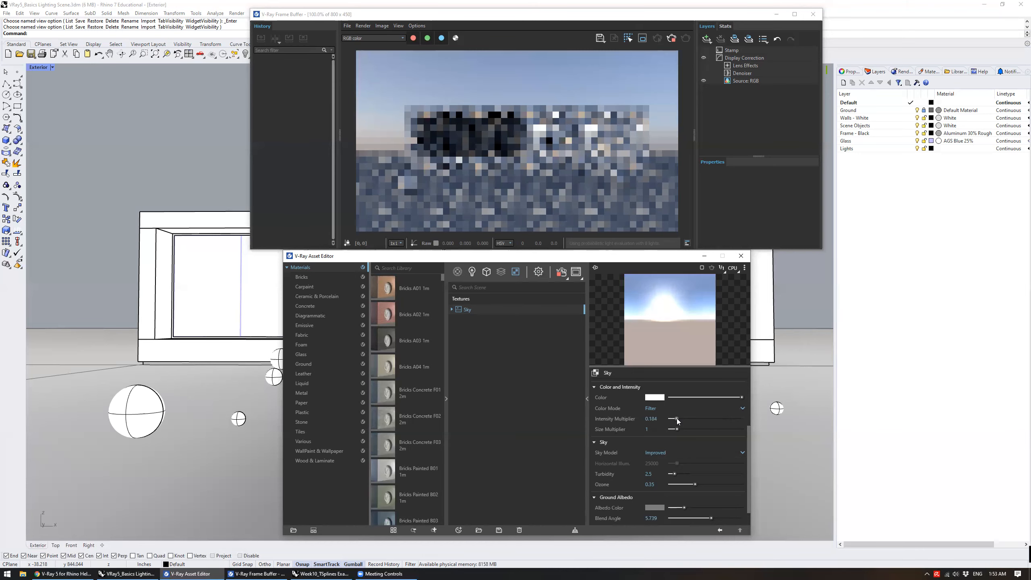
click(675, 418)
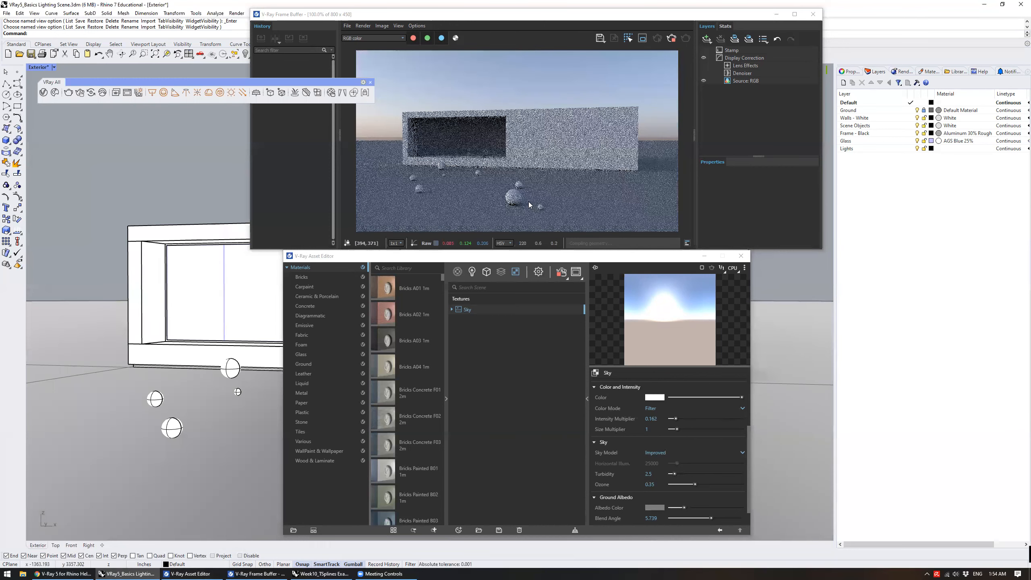
scroll(521, 204, up, 1)
scroll(537, 196, down, 1)
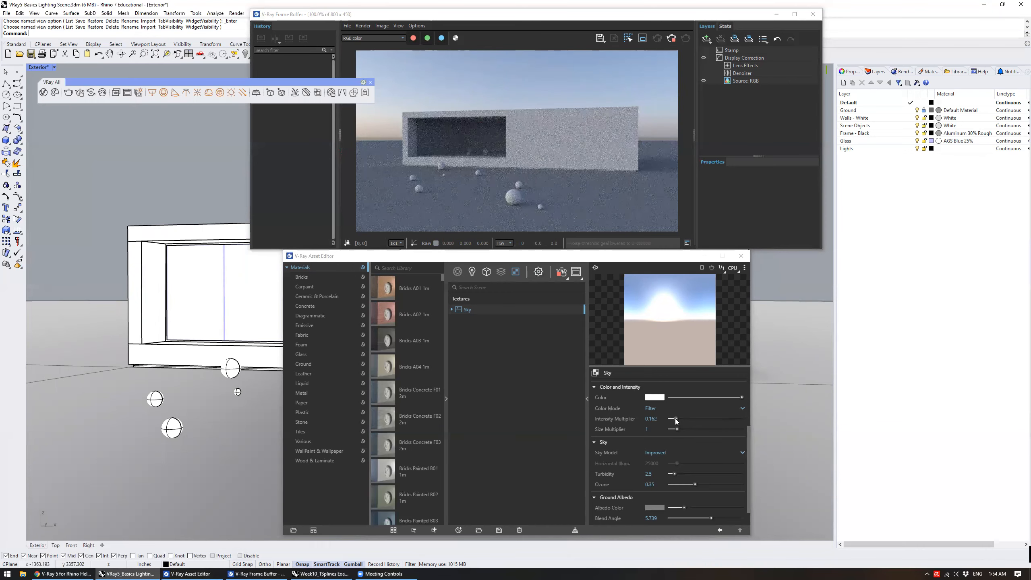
drag(676, 419, 675, 420)
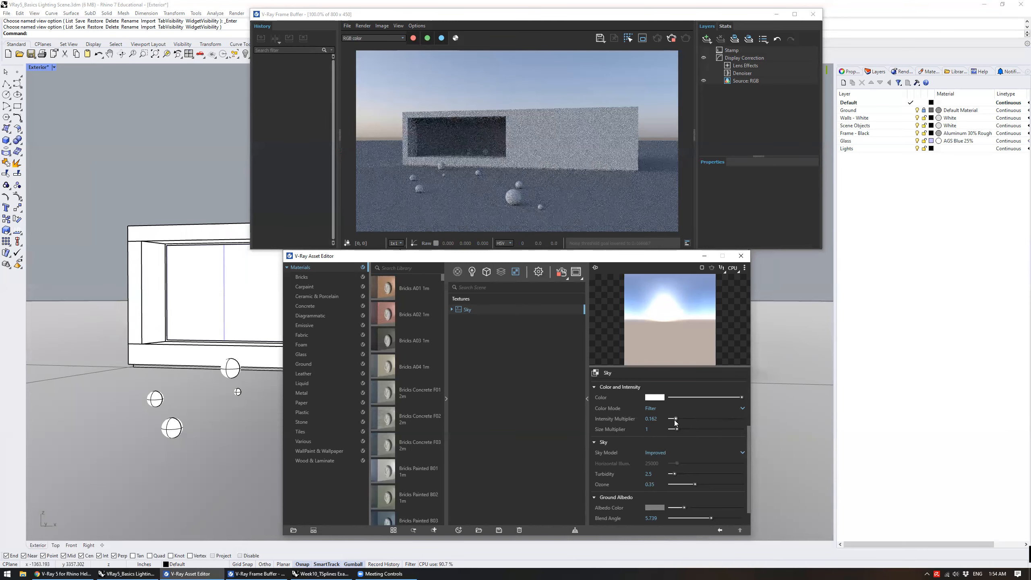
drag(674, 419, 675, 419)
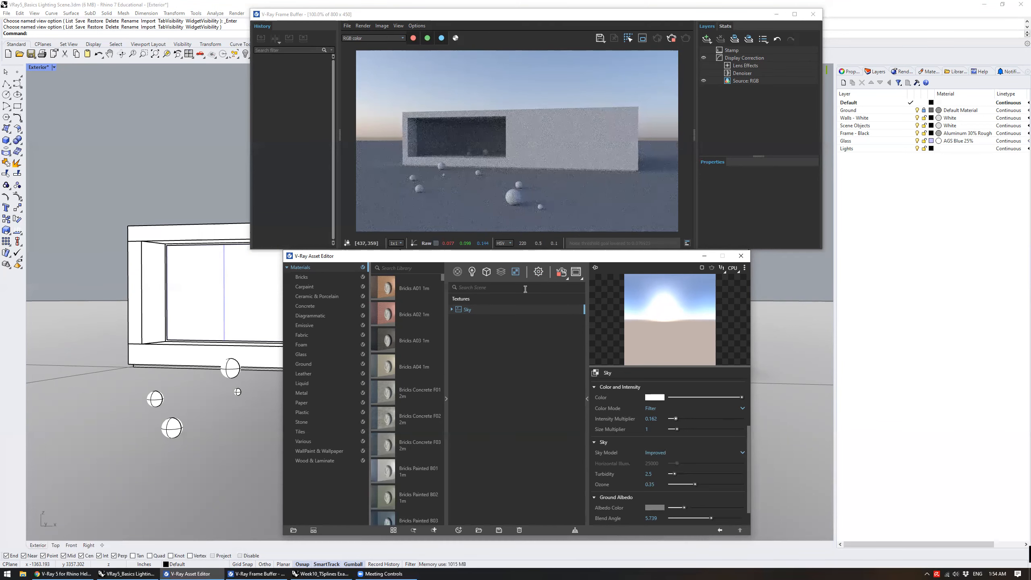
Expand the Camera render settings and try brighter and darker exposure values of about 8.16, 13.4 and 9.36
click(538, 273)
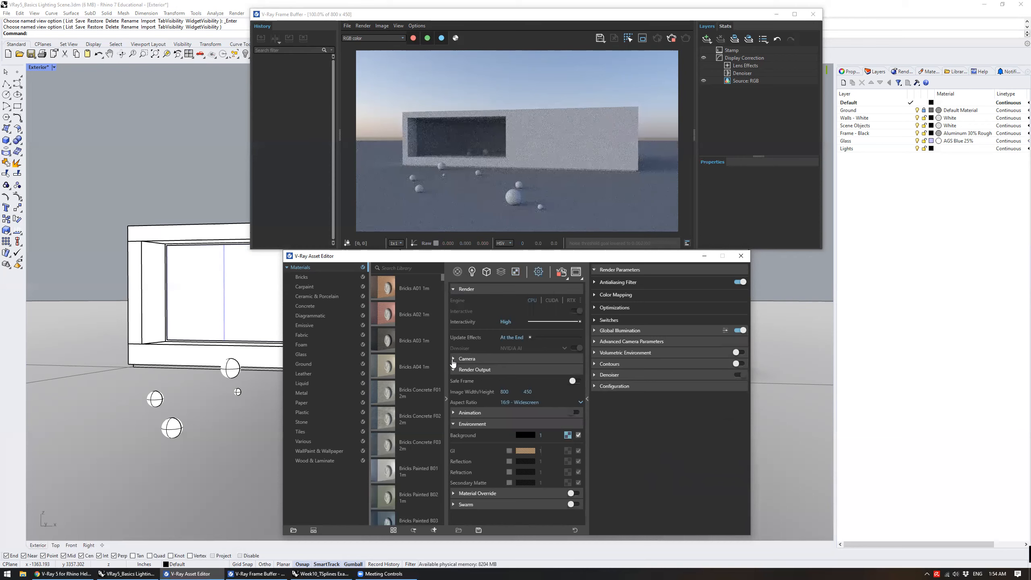
click(487, 359)
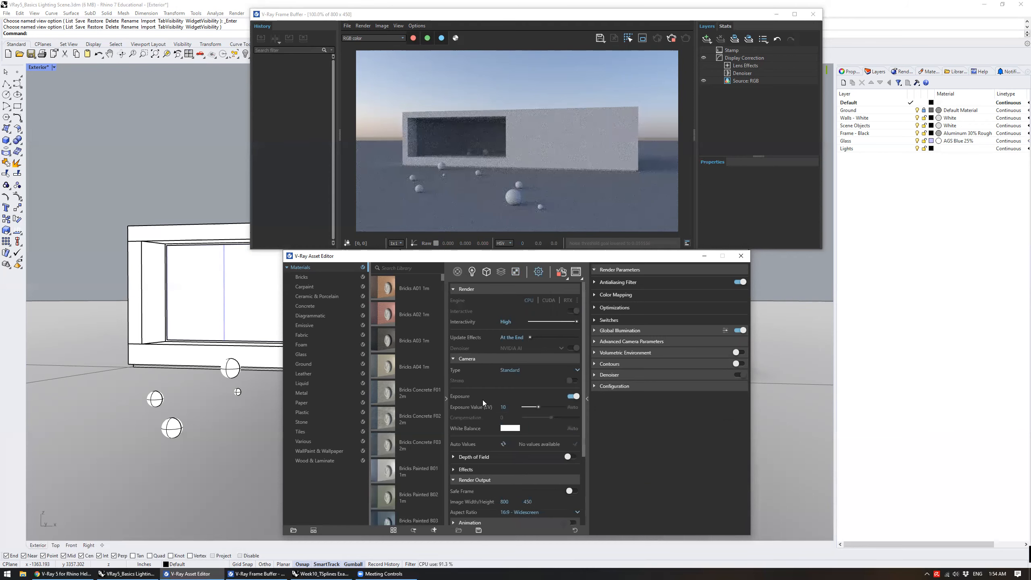
click(541, 405)
drag(541, 404, 543, 411)
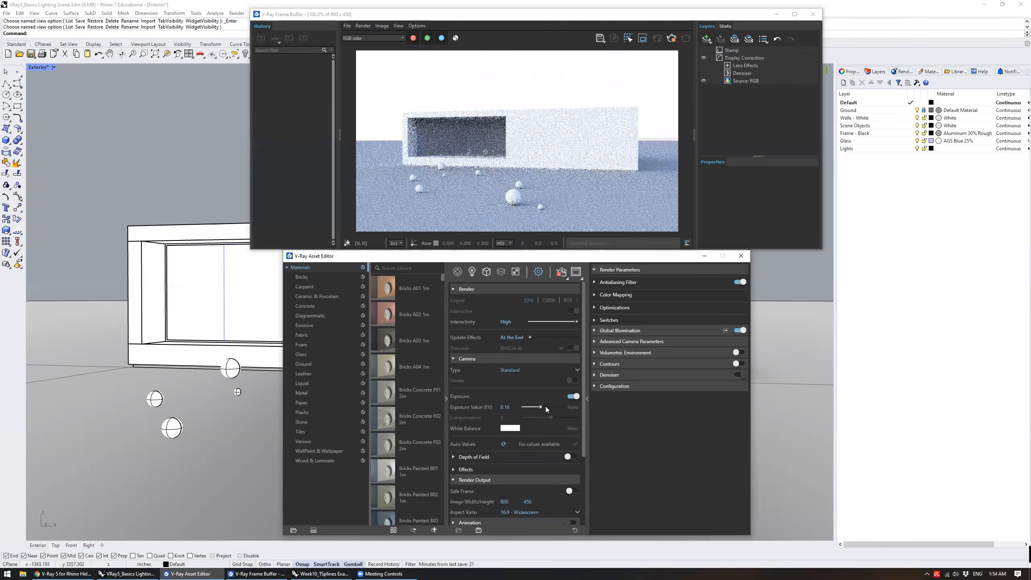
click(545, 406)
click(535, 407)
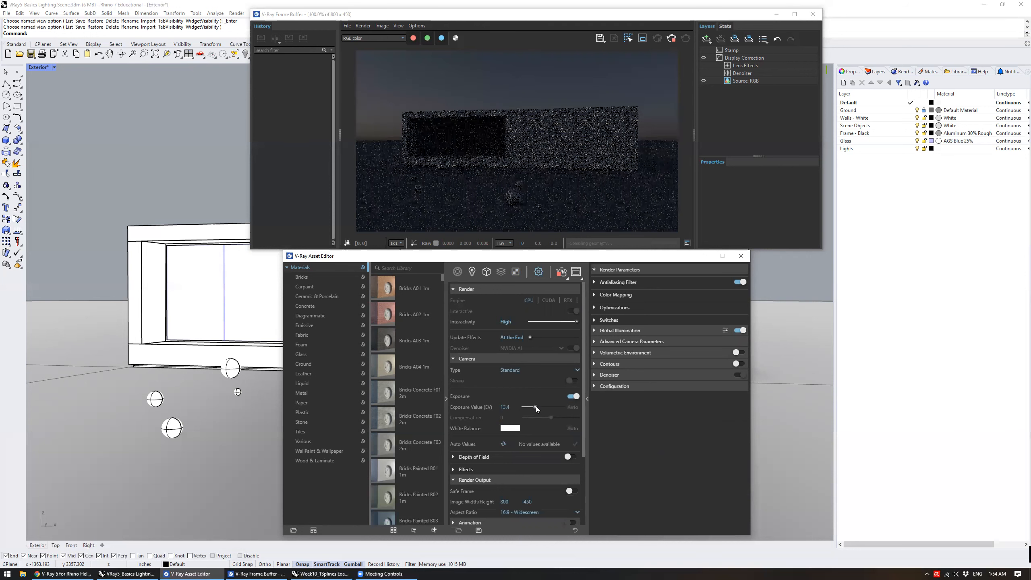
click(540, 407)
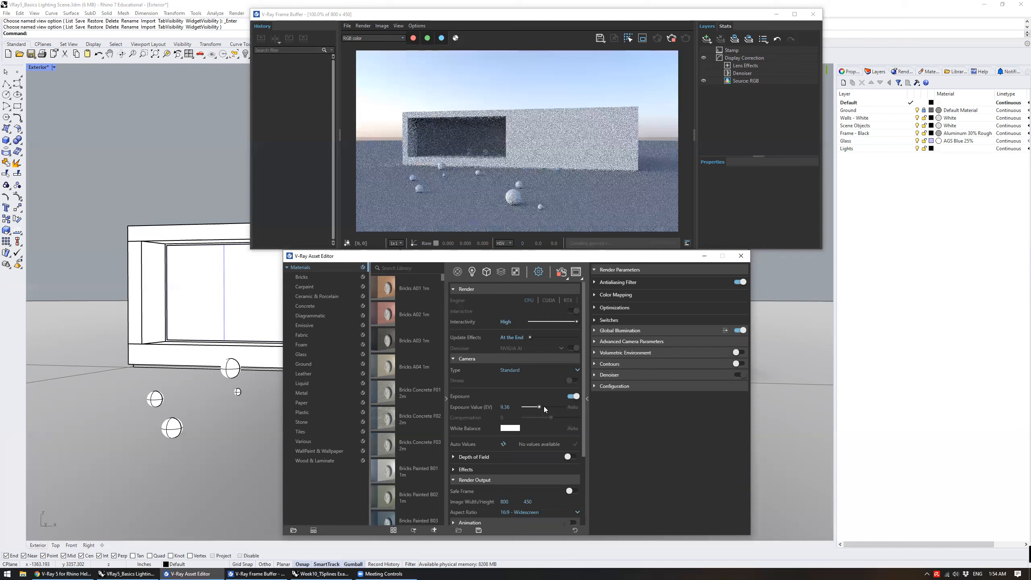
Compare the render at camera exposure values of 11, 10 and 9
click(518, 409)
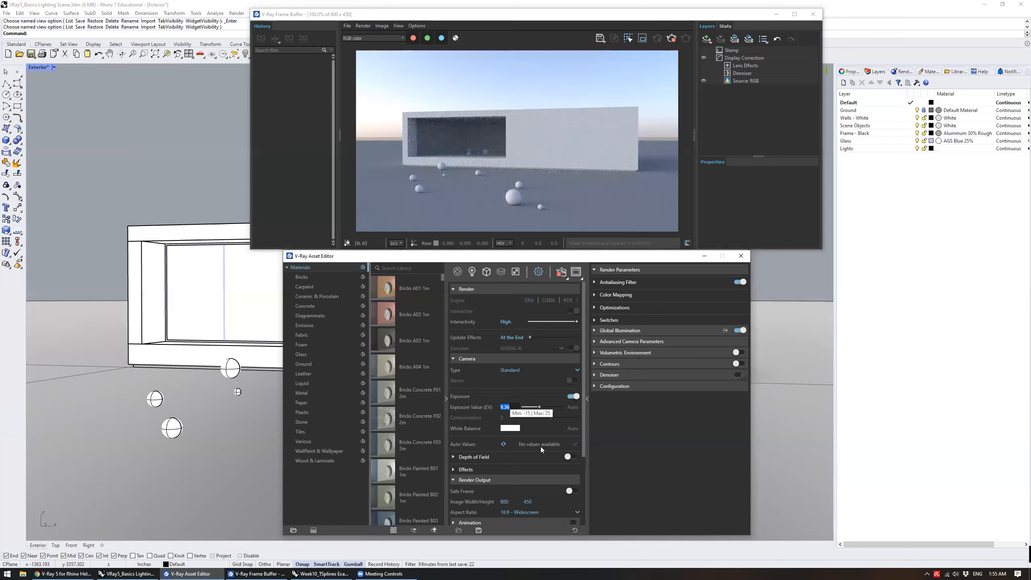
mouse_move(542, 445)
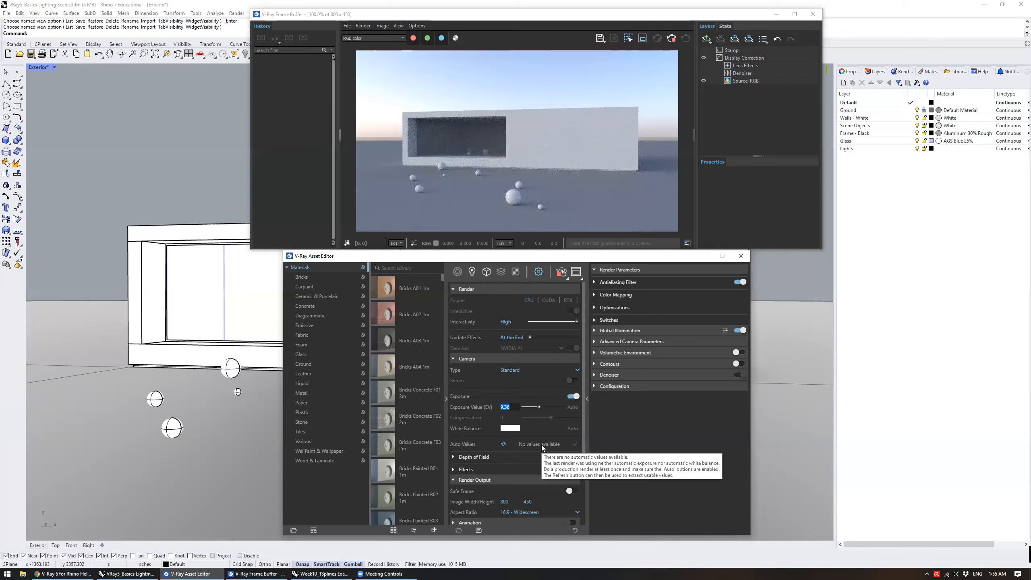
click(516, 403)
key(BackSpace)
key(BackSpace)
key(BackSpace)
key(BackSpace)
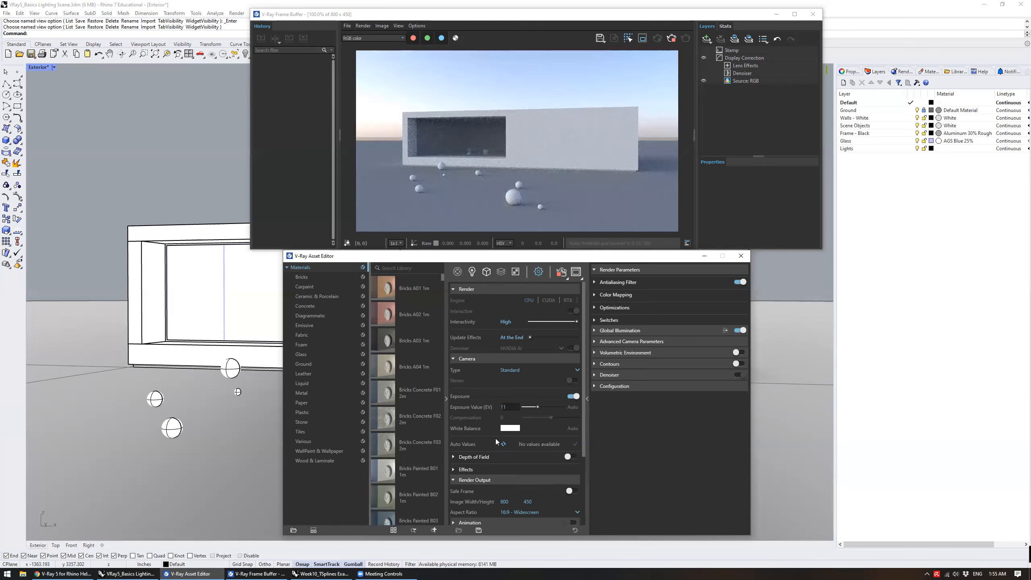
text(11)
key(Return)
double_click(514, 407)
text(10)
key(Return)
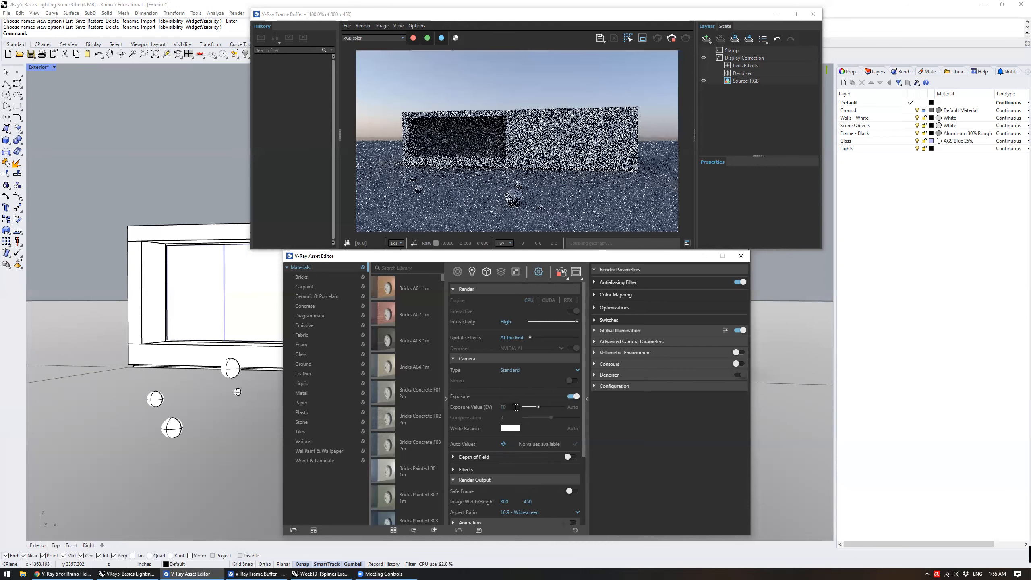
double_click(515, 407)
text(9)
key(Return)
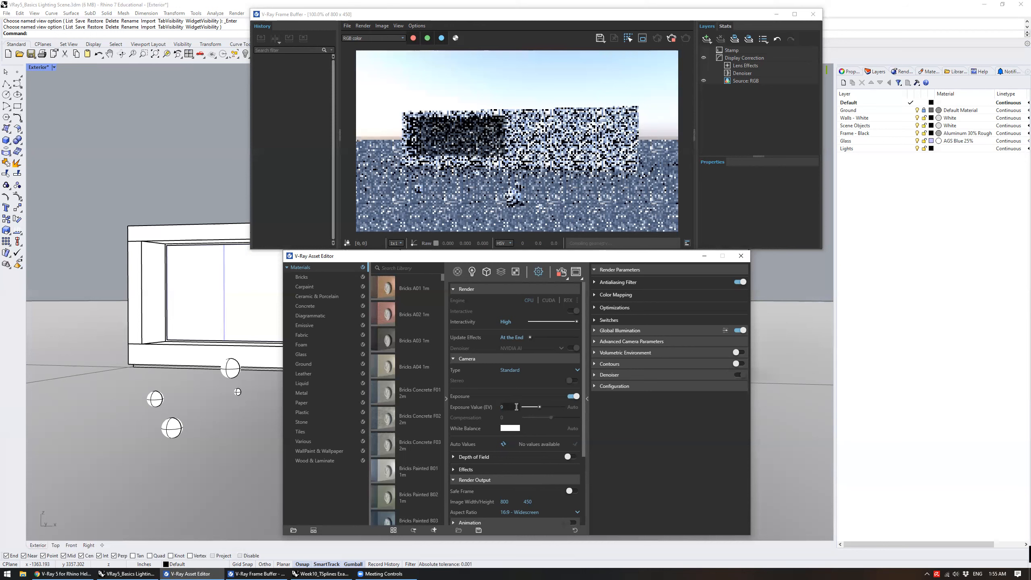
Set the camera's exposure value to 9.5
double_click(516, 406)
text(9.5)
key(Return)
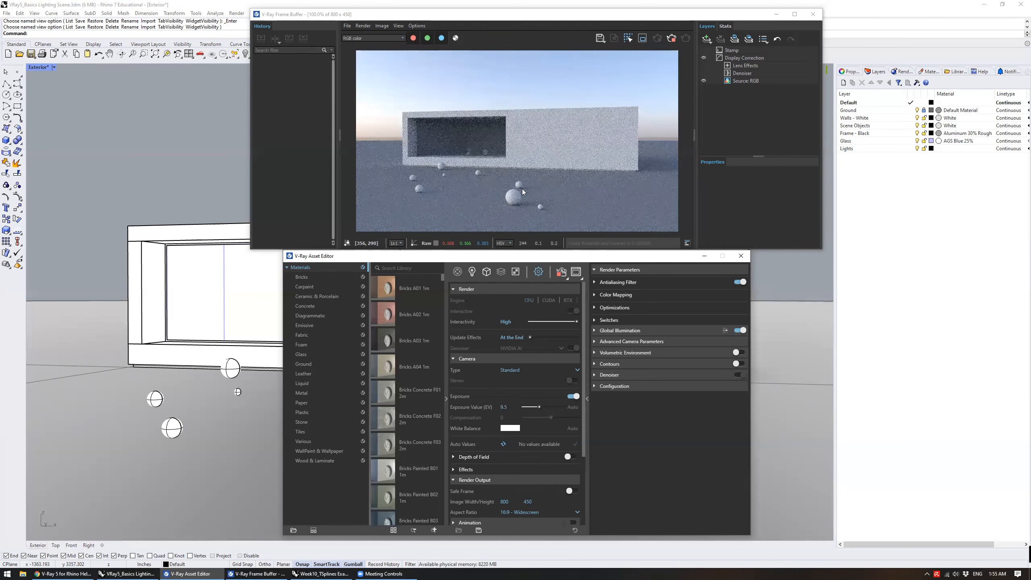
Restore the saved Exterior view in the viewport and stop the interactive render
click(40, 68)
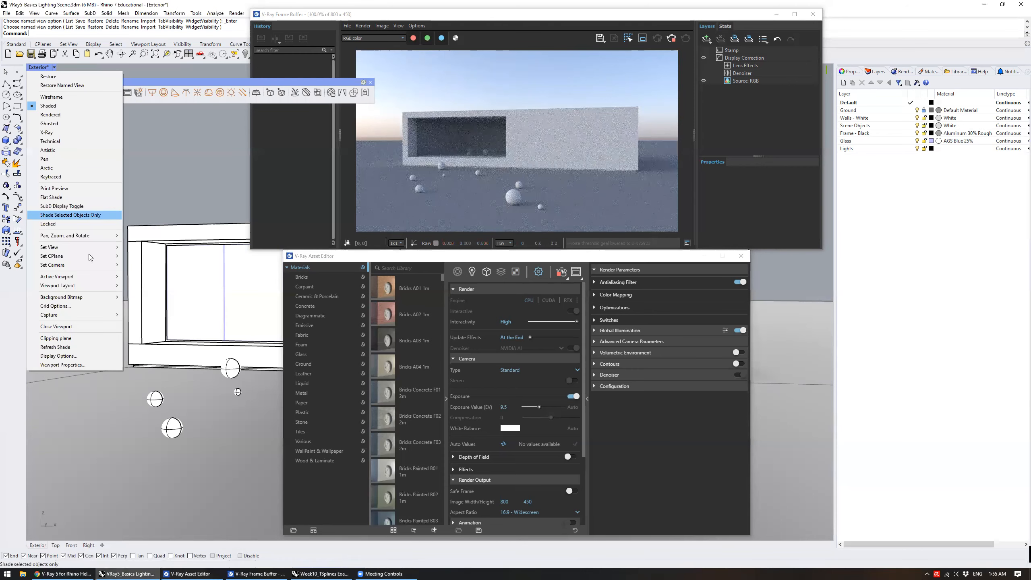
click(163, 353)
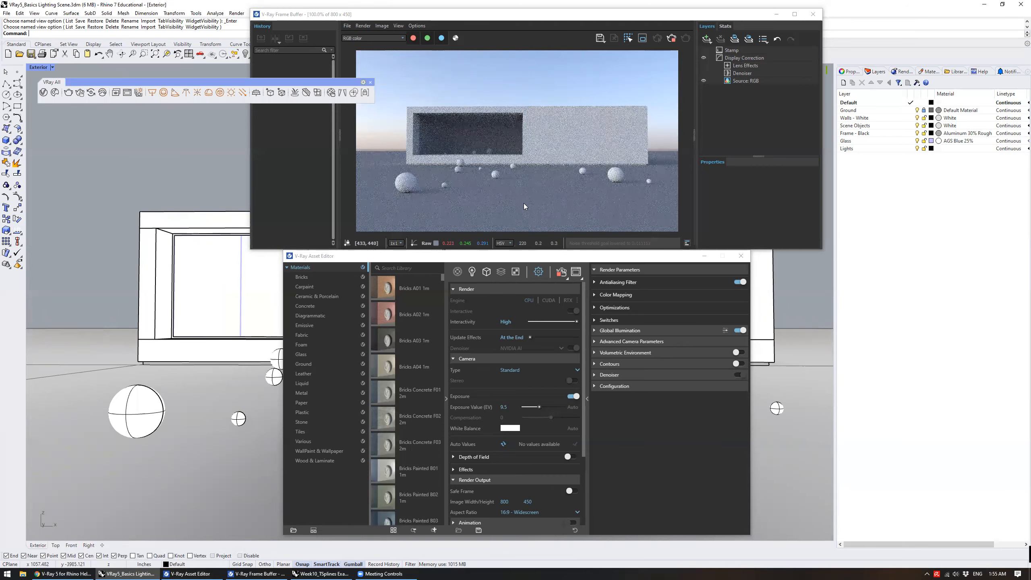
click(560, 273)
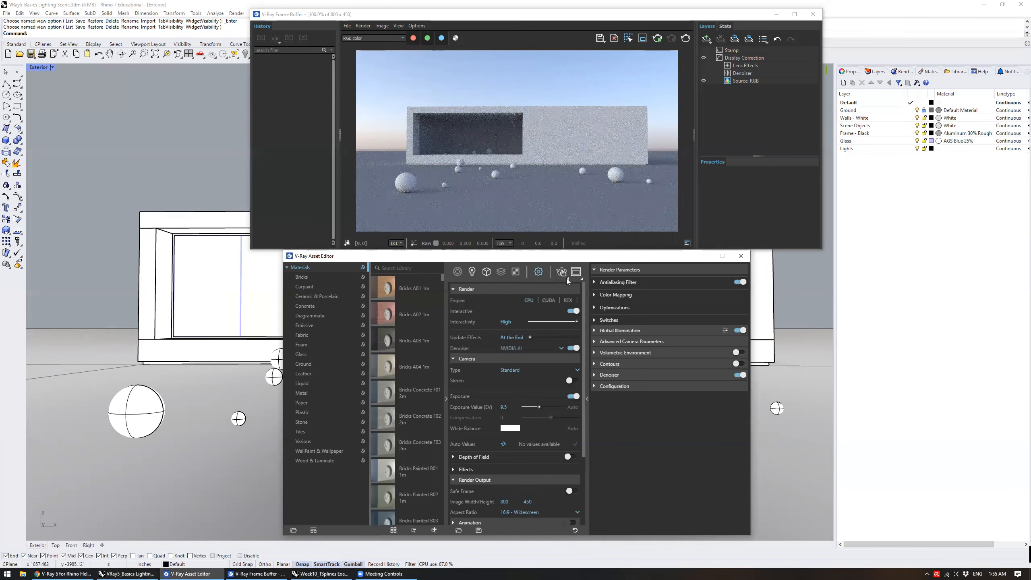
Switch the render engine to RTX and run a non-interactive production render of the Exterior view
click(566, 278)
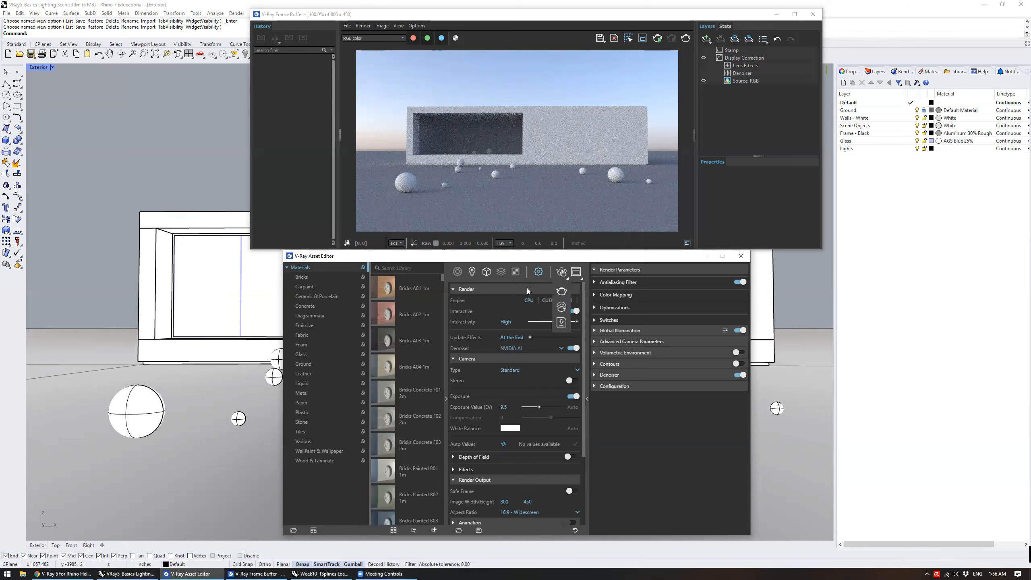
click(472, 289)
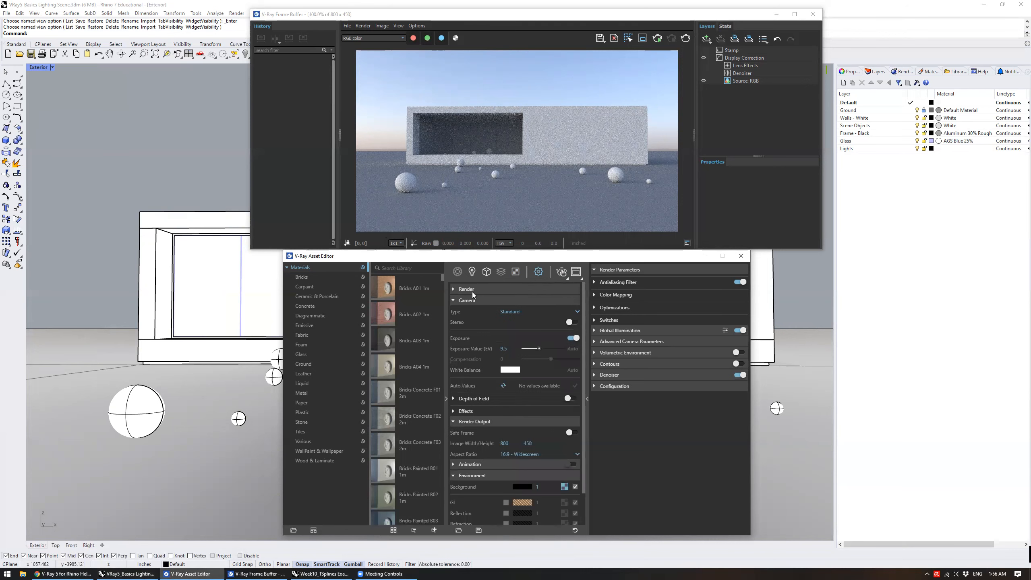
click(551, 291)
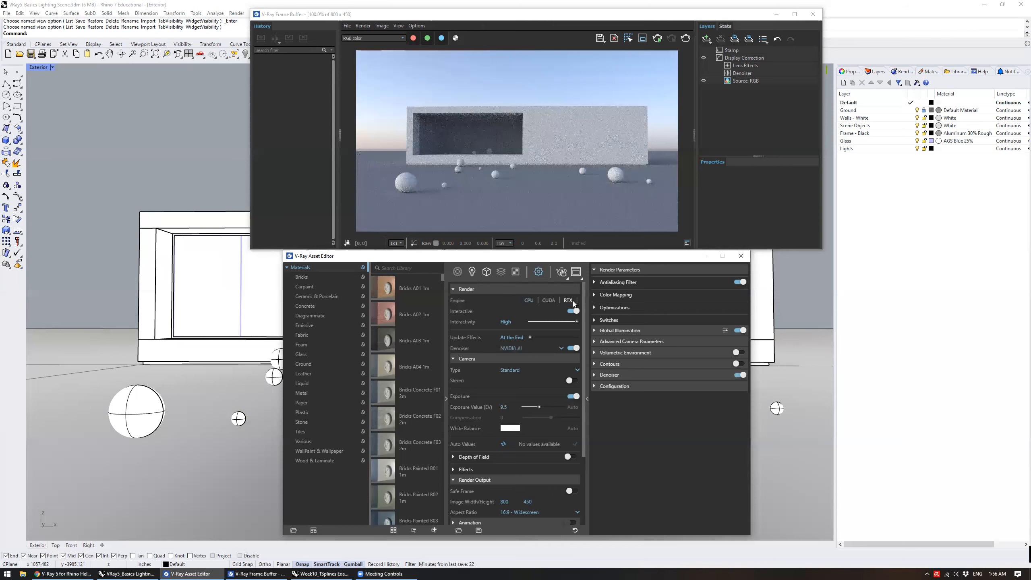
click(572, 300)
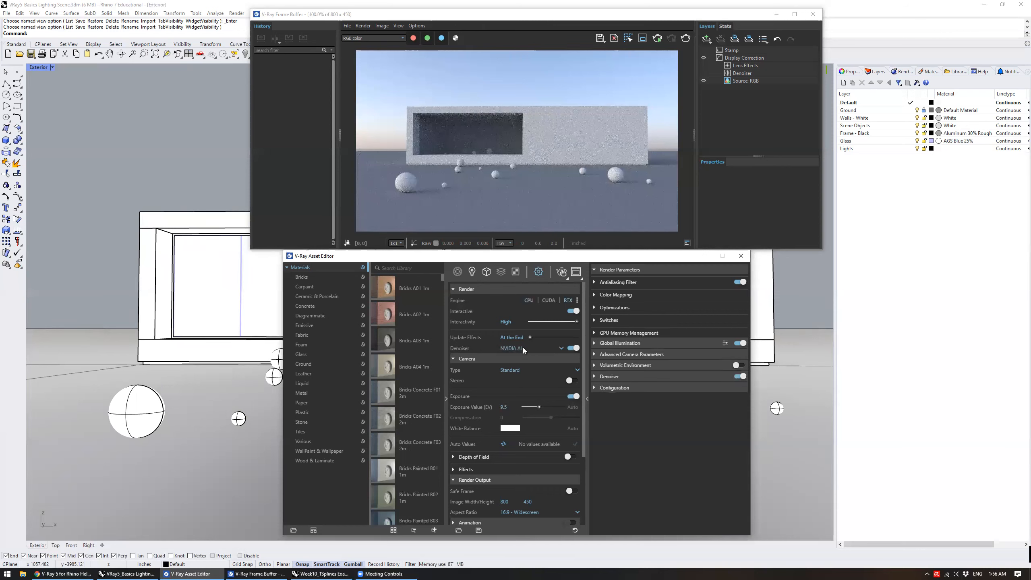
click(567, 279)
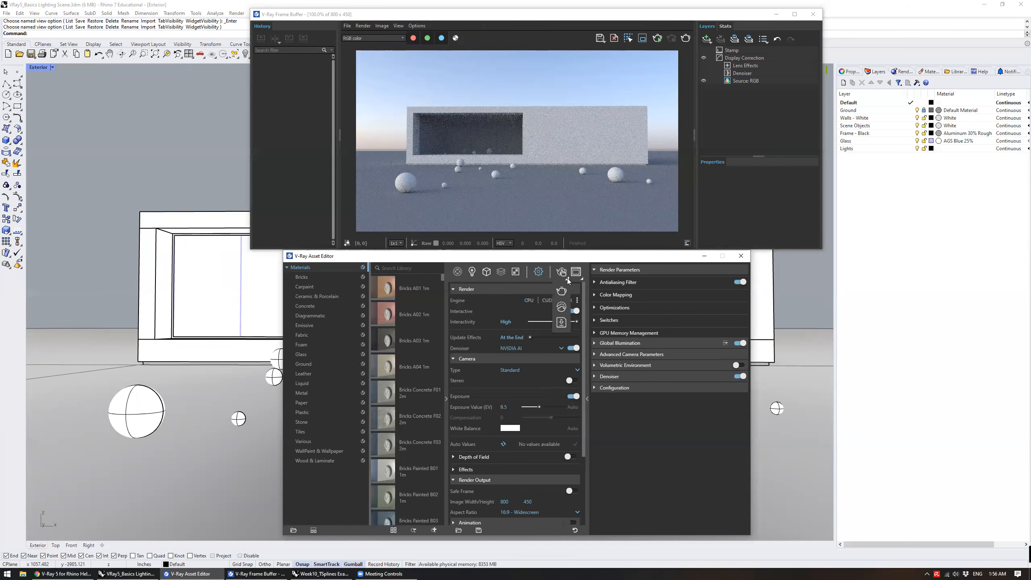
click(562, 290)
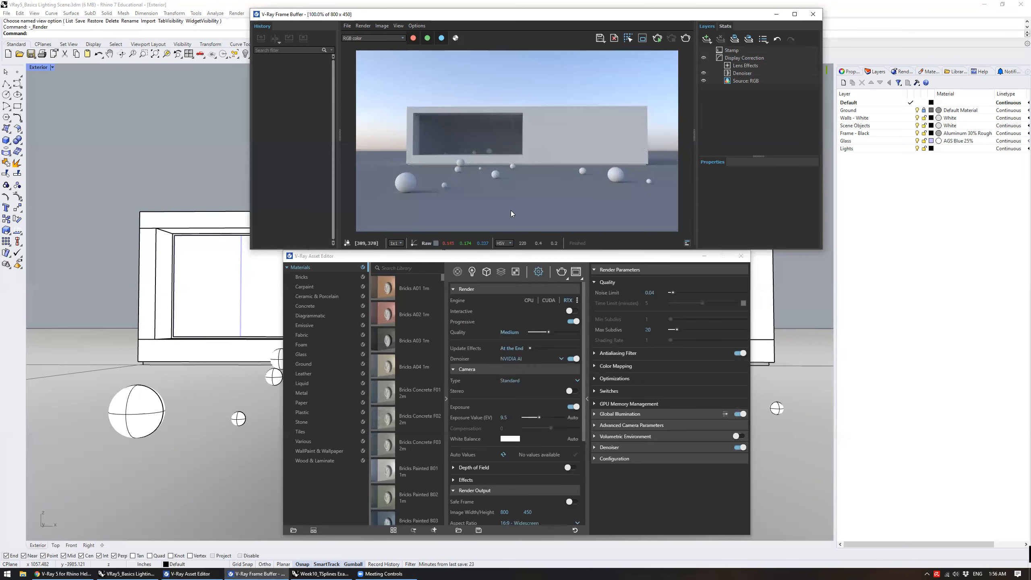
scroll(489, 406, down, 3)
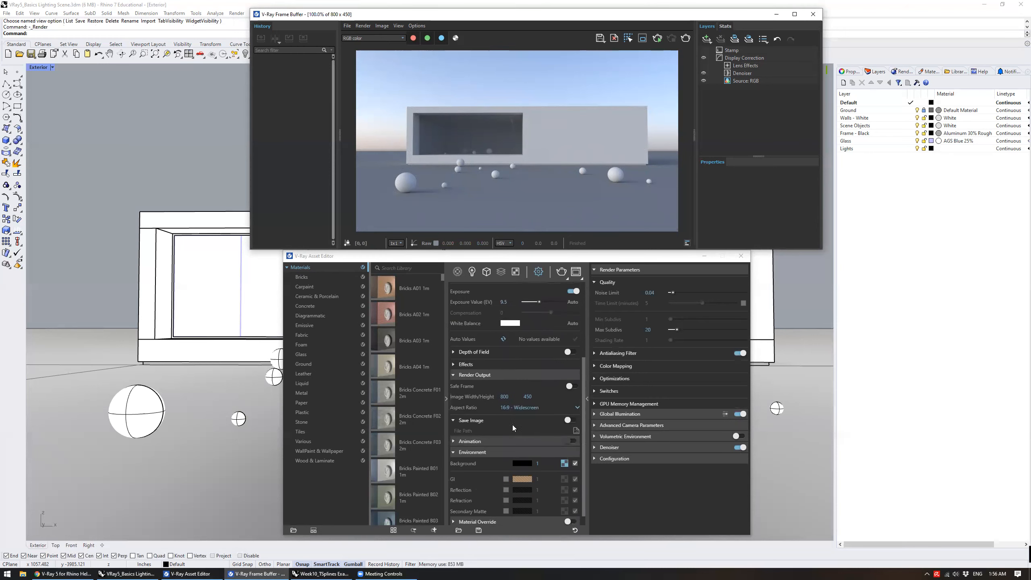
Set the output image width to 2000 and run a production render, viewing it in a maximized frame buffer
double_click(517, 391)
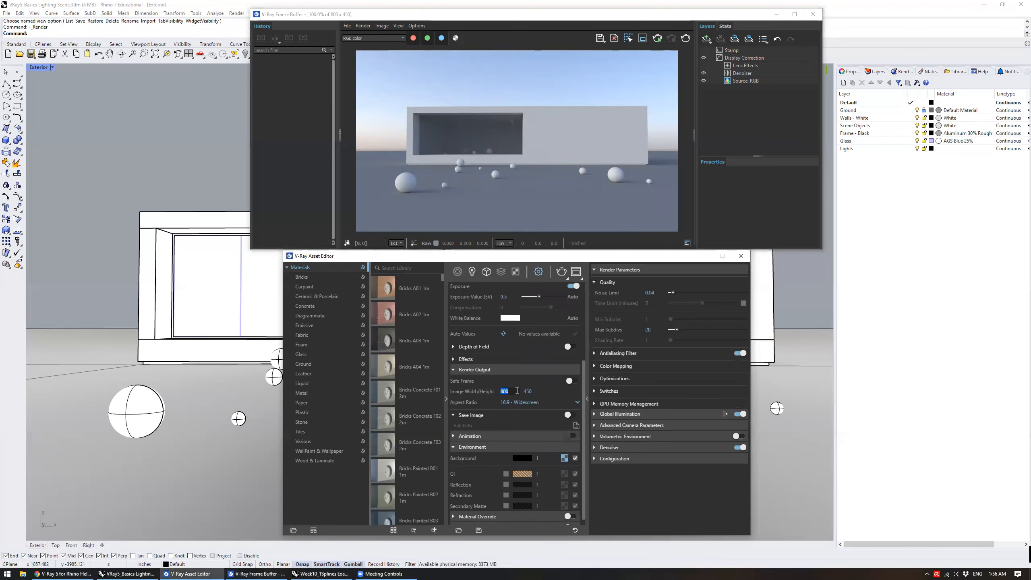
text(2000)
key(Return)
click(565, 274)
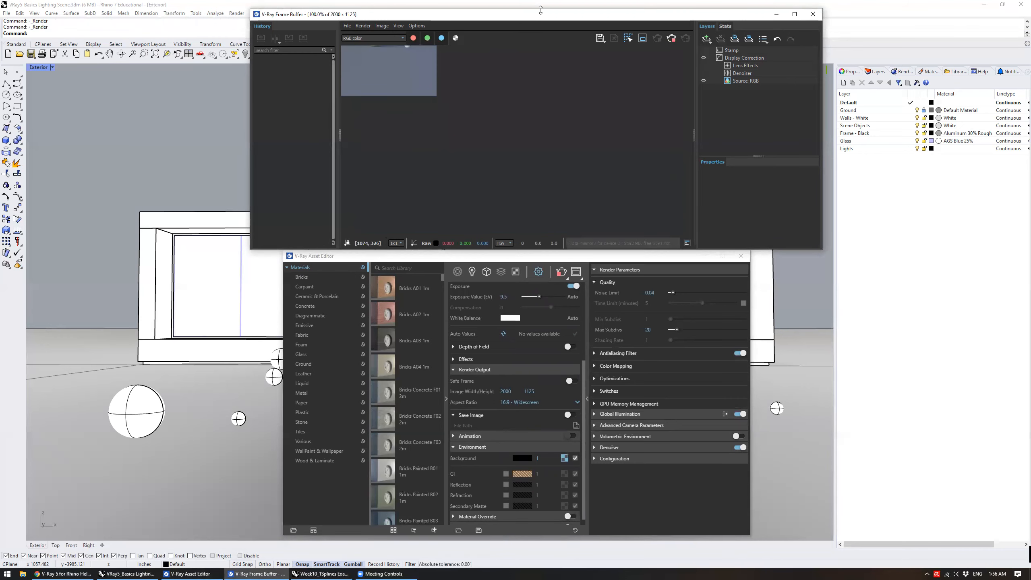
double_click(540, 14)
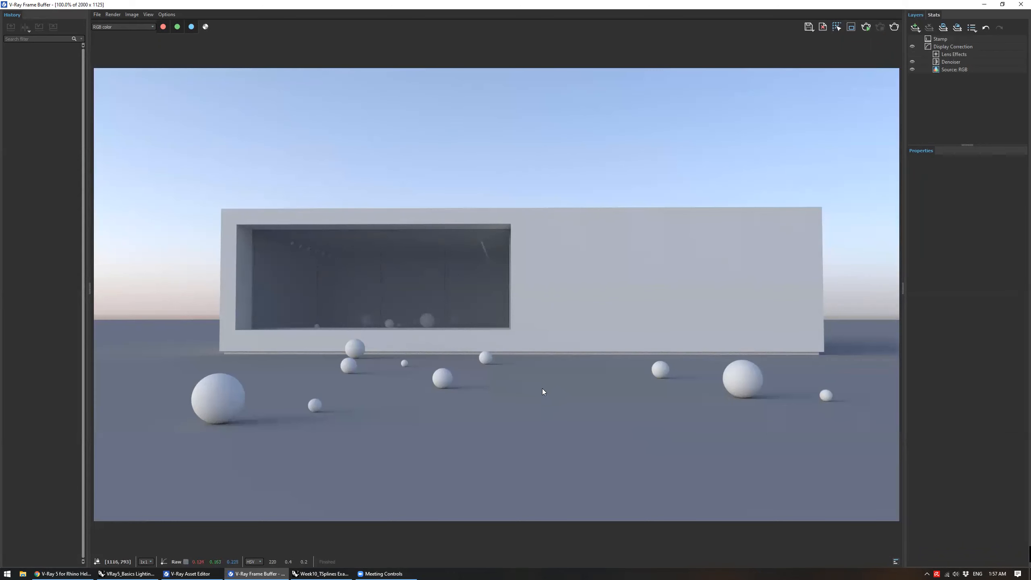
Restore the frame buffer to a floating window, enlarge it and inspect the finished render up close and in full
drag(525, 15, 531, 83)
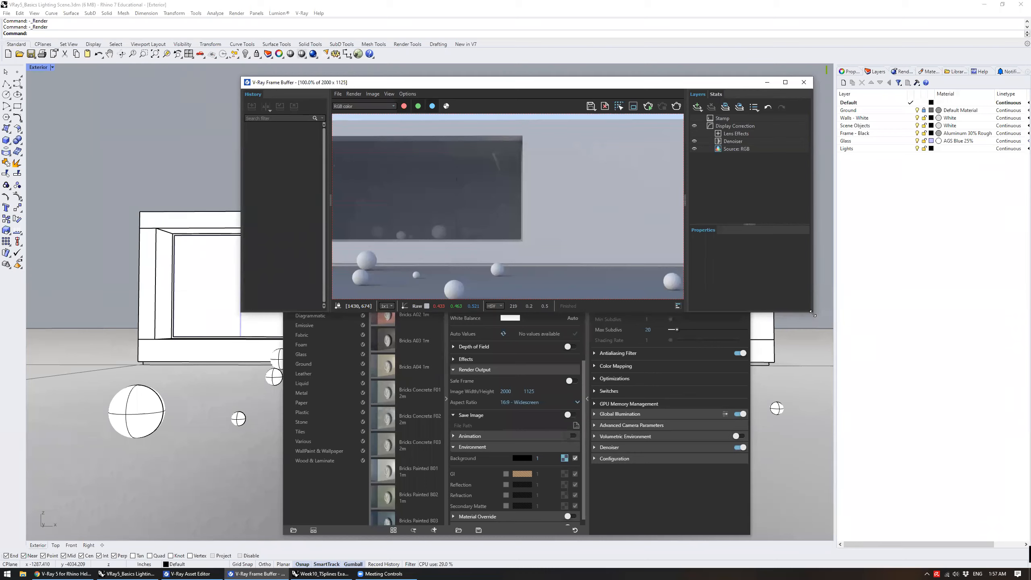
drag(813, 313, 879, 468)
scroll(540, 304, down, 1)
scroll(539, 303, up, 2)
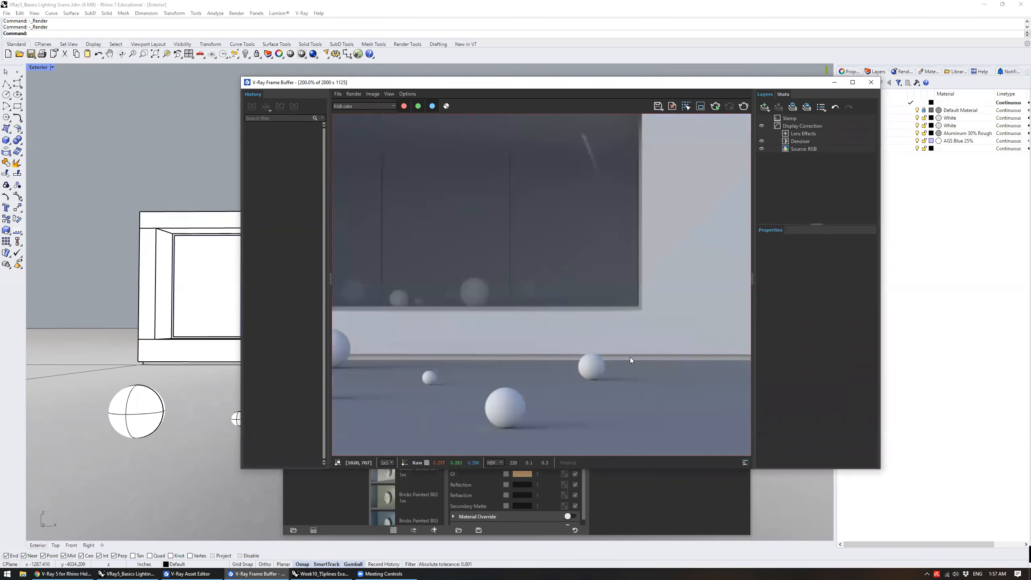
scroll(630, 360, down, 2)
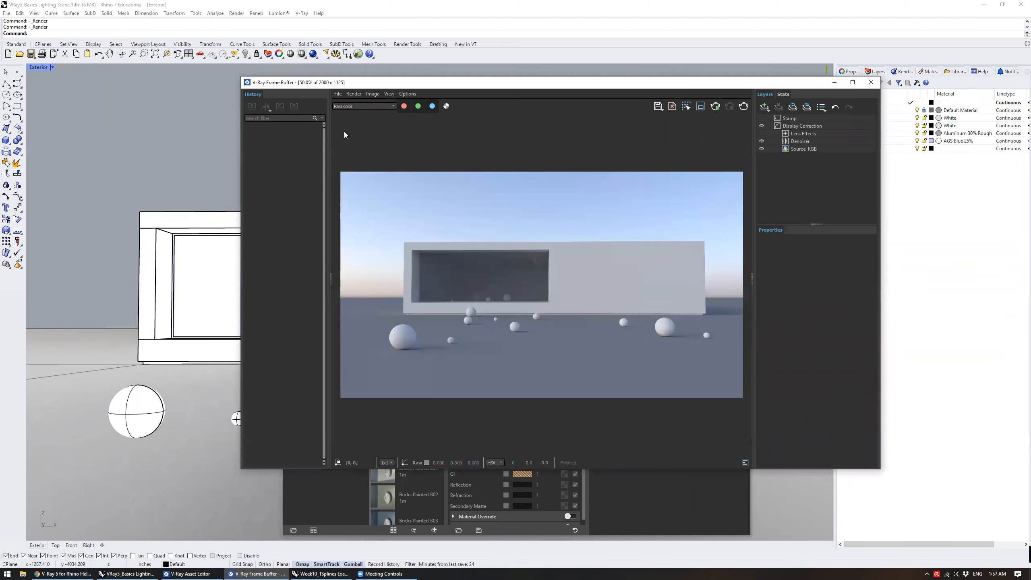
Switch off the render's red, green and blue channels, display its alpha channel and review the frame buffer's save options
click(337, 94)
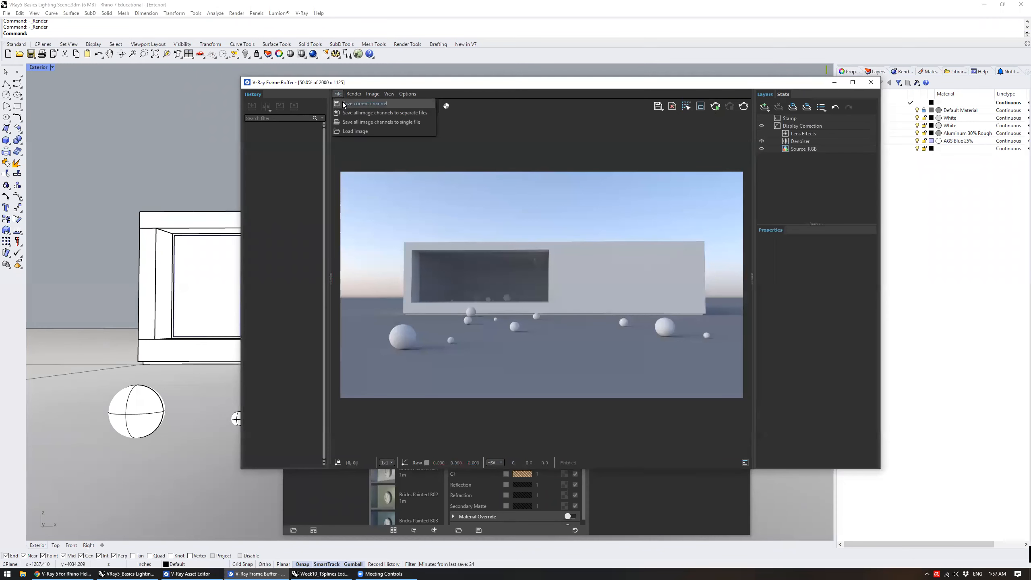
click(428, 170)
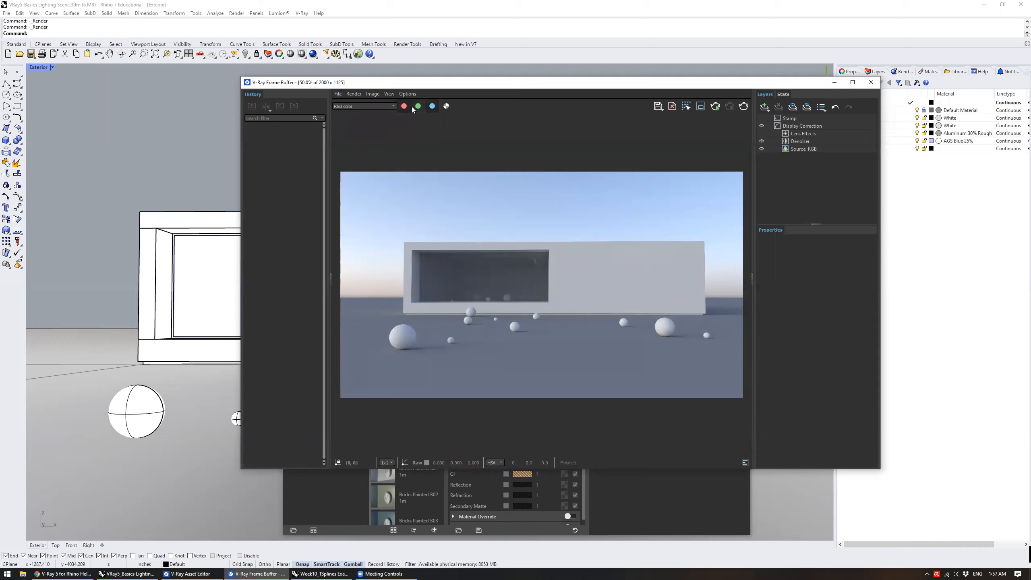
click(406, 106)
click(418, 106)
click(431, 106)
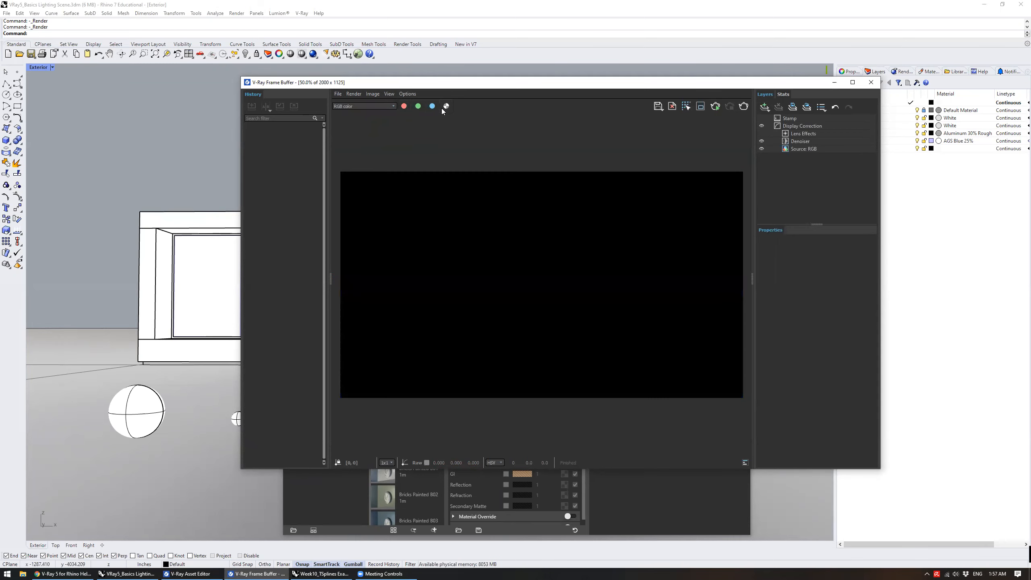
click(446, 107)
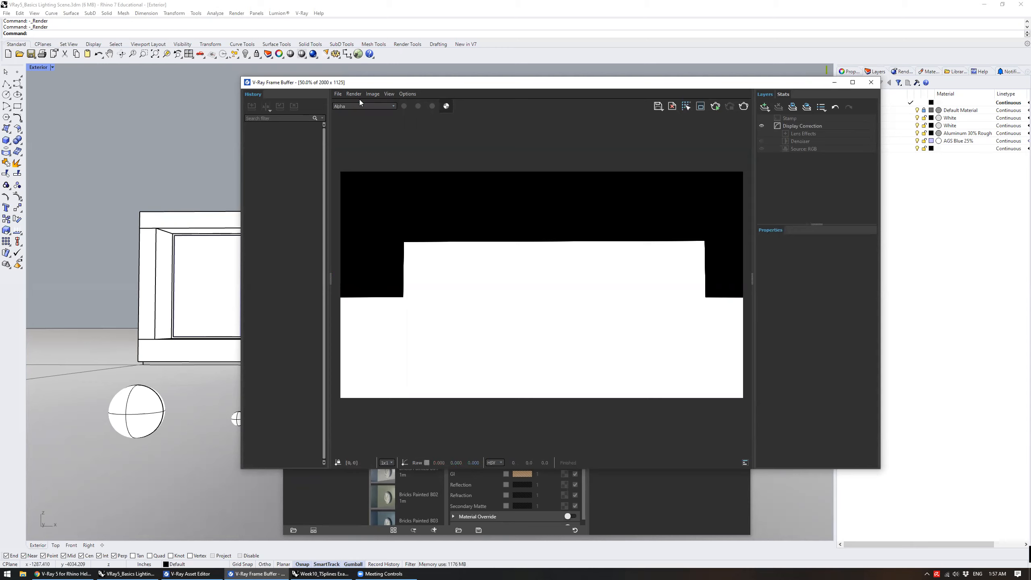
click(338, 94)
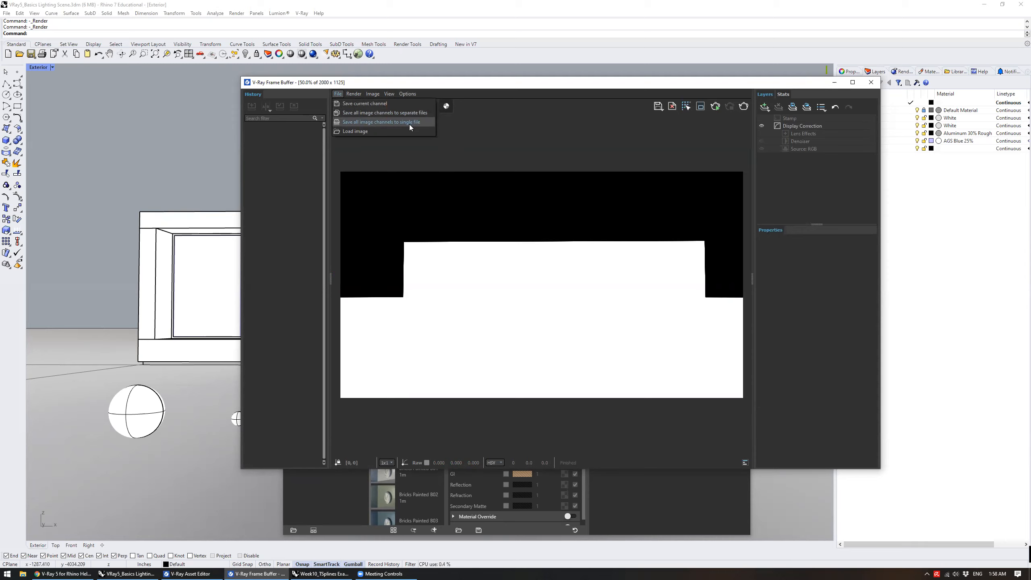
click(489, 148)
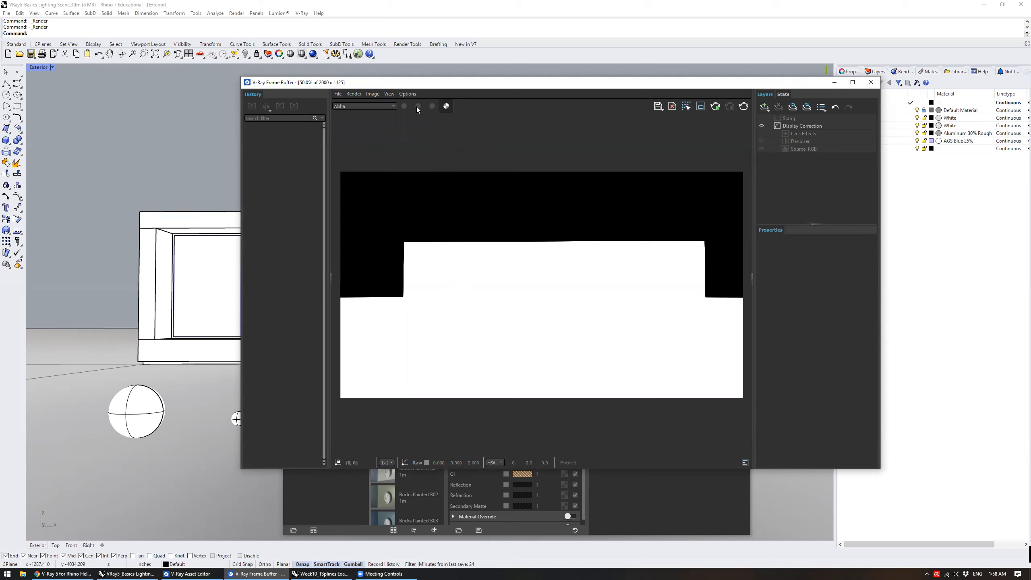
Return the frame buffer display to RGB color with the red, green and blue channels switched on
click(390, 107)
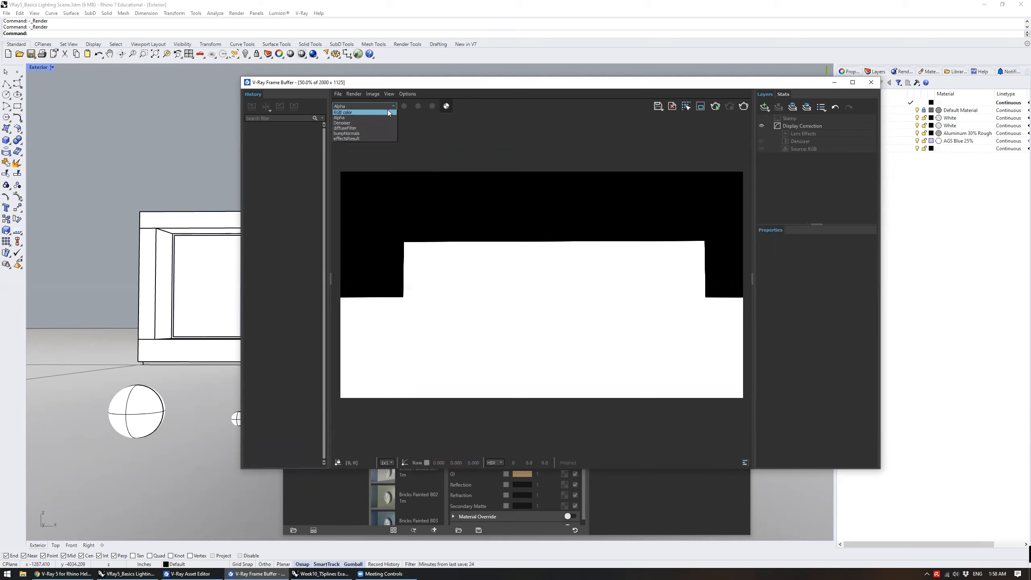
click(387, 112)
click(403, 106)
click(418, 106)
click(431, 105)
Review the image formats available for saving the current channel, and leave without saving
click(338, 94)
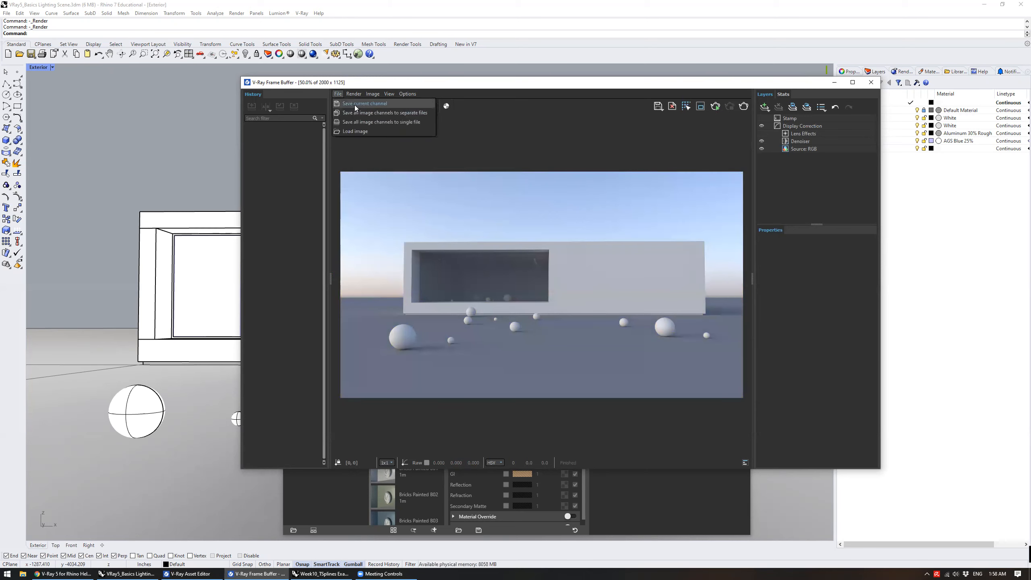
click(396, 104)
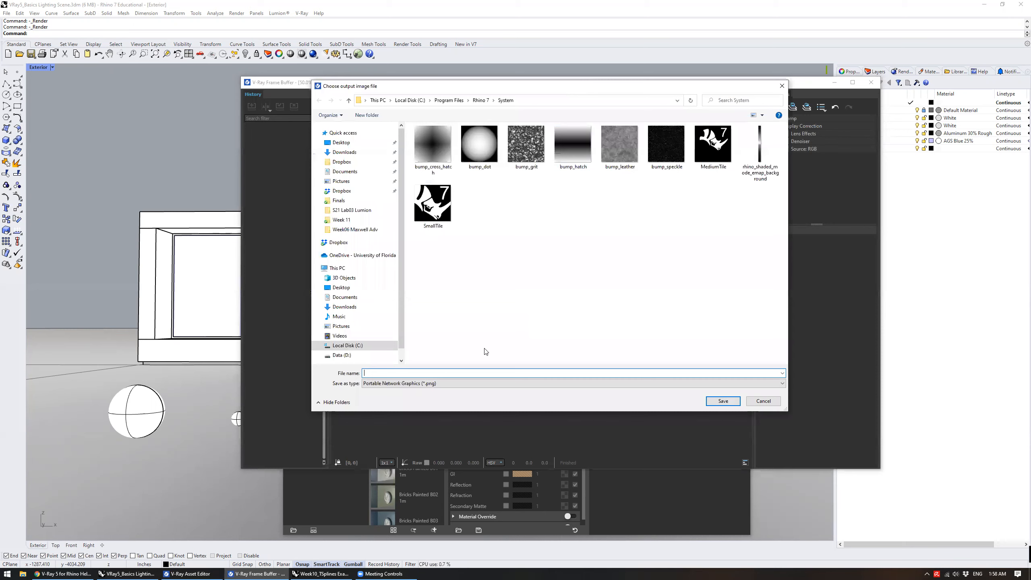
click(480, 384)
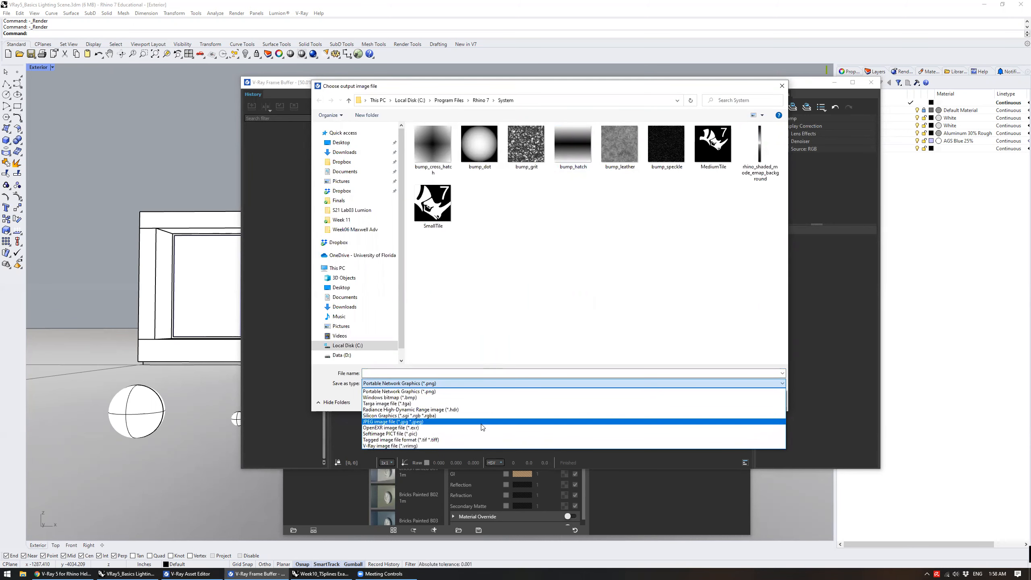
click(520, 315)
click(763, 401)
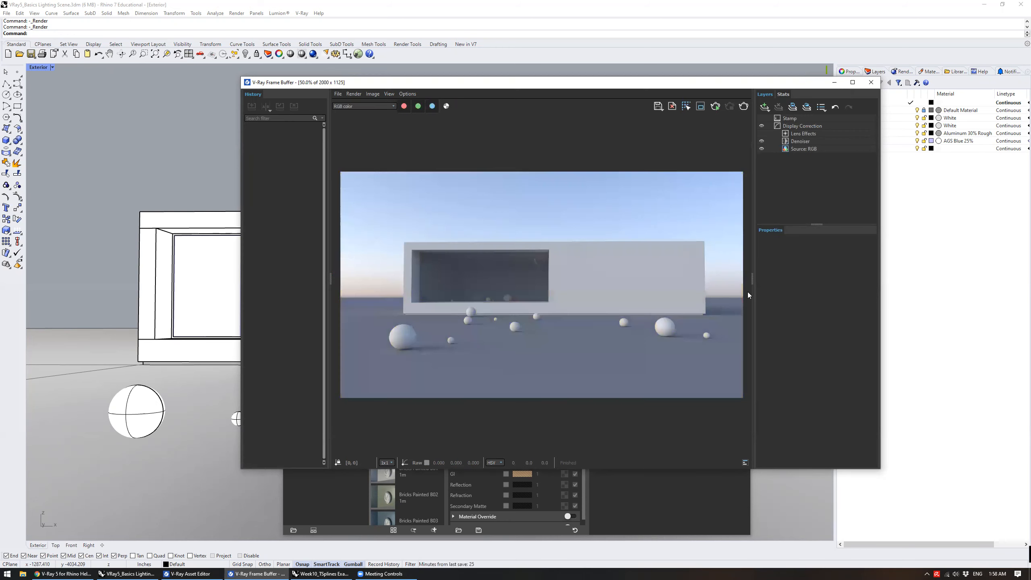
Close the frame buffer and set the output image width to 800 in the render settings
drag(522, 88, 501, 95)
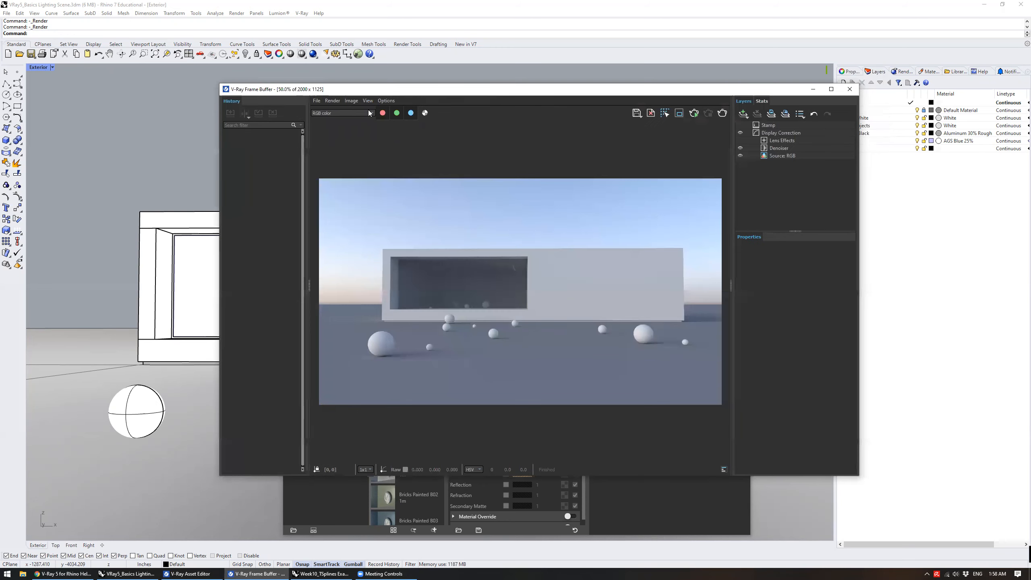
click(848, 90)
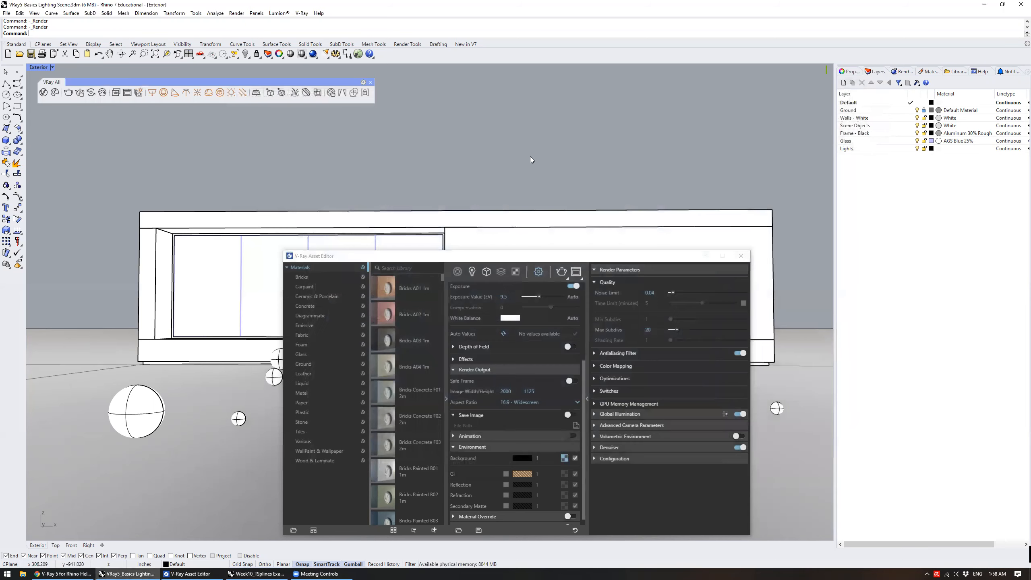
drag(591, 255, 627, 141)
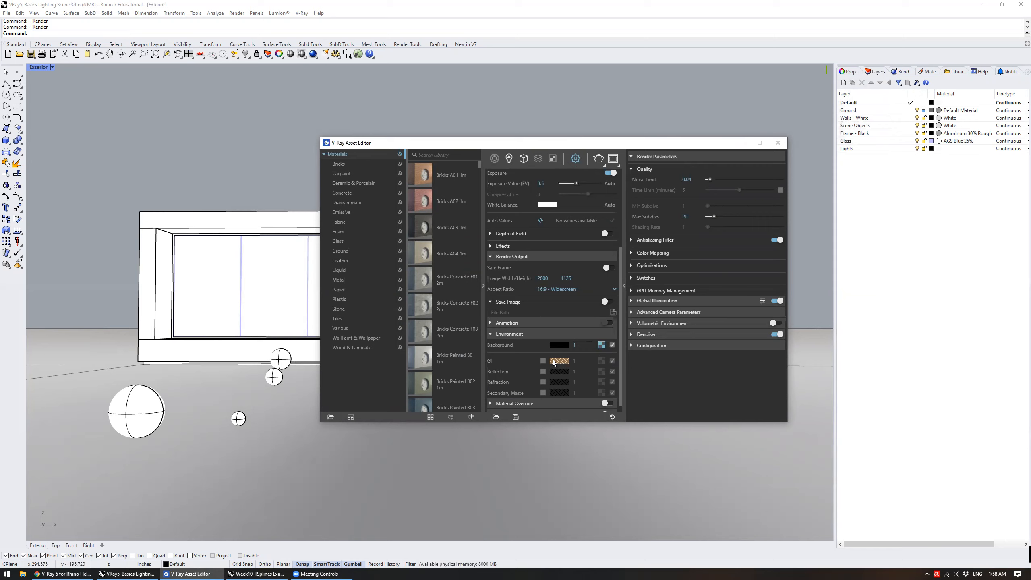
click(509, 158)
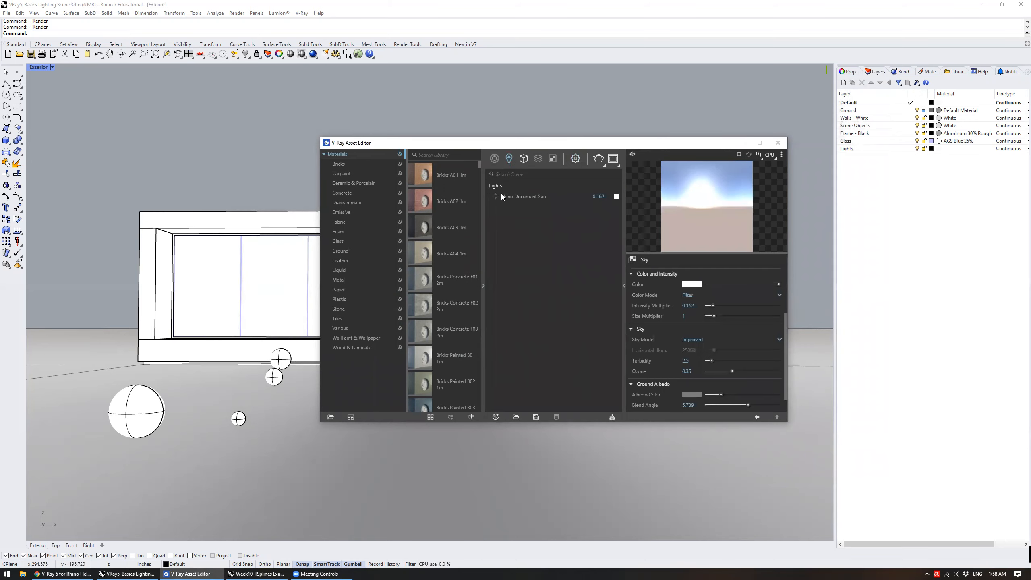
click(603, 165)
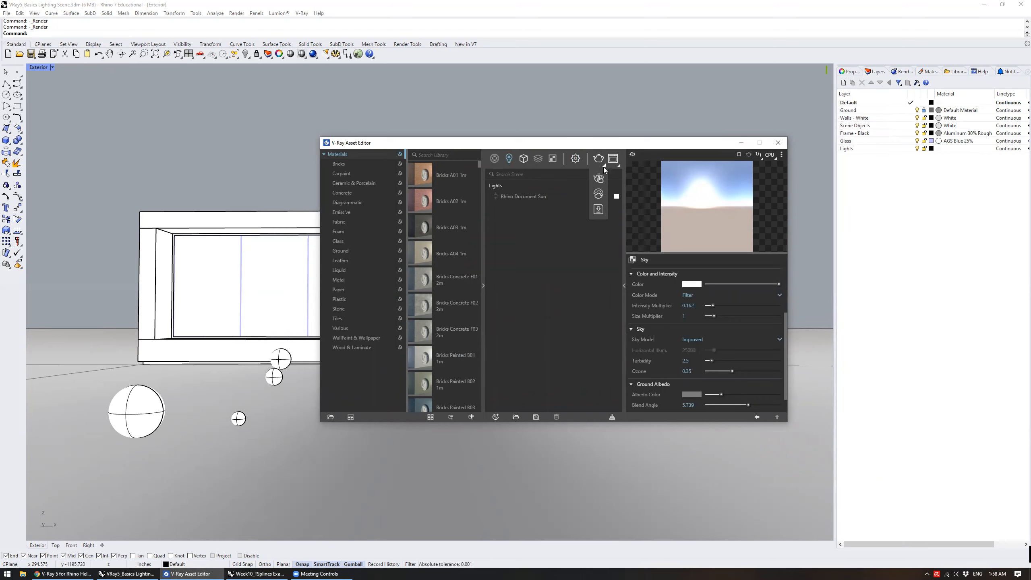
click(575, 158)
double_click(543, 278)
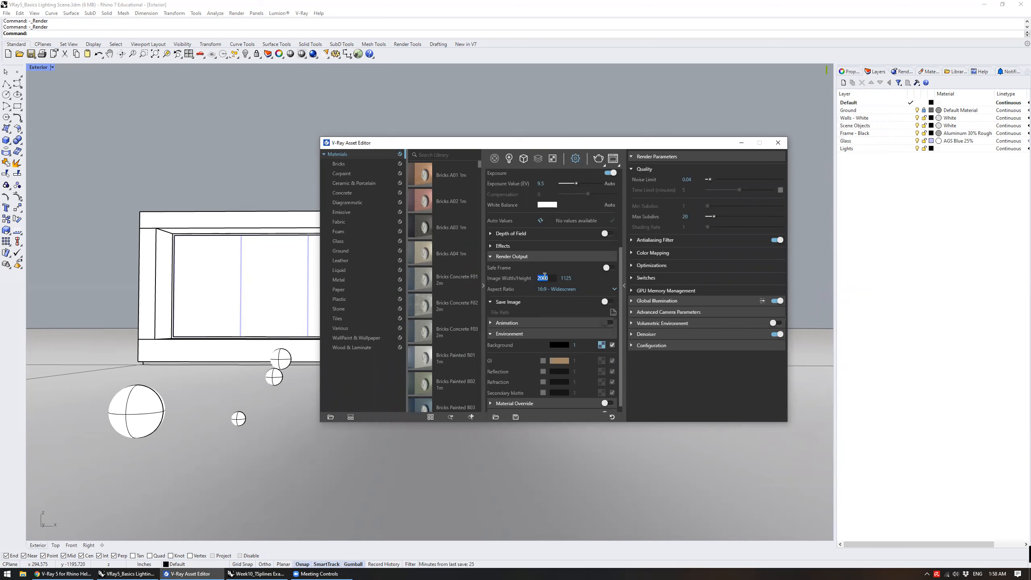
text(800)
key(Return)
Start an interactive render and arrange a smaller frame buffer window above the Asset Editor
drag(575, 147, 606, 252)
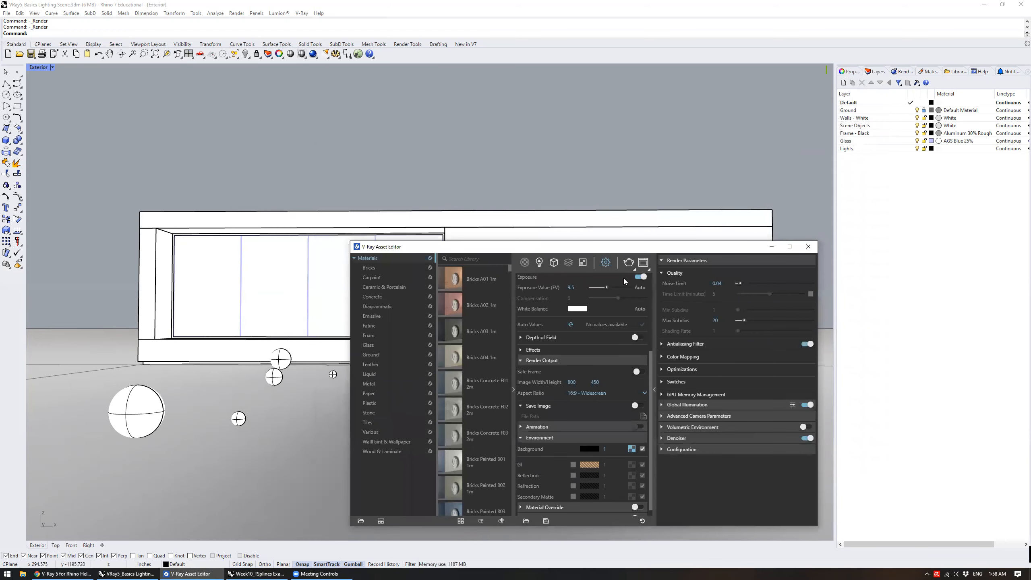
click(635, 270)
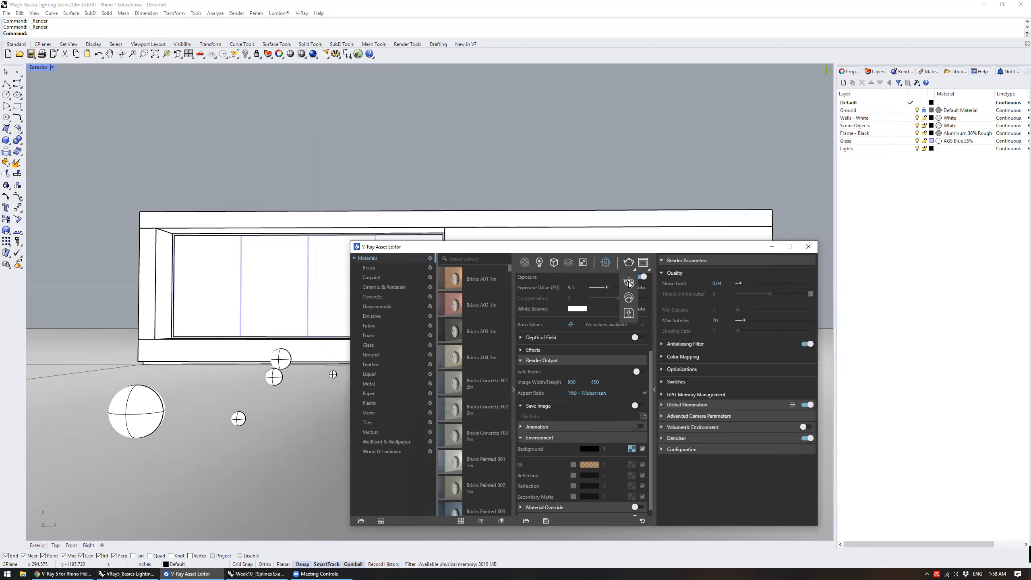
click(628, 282)
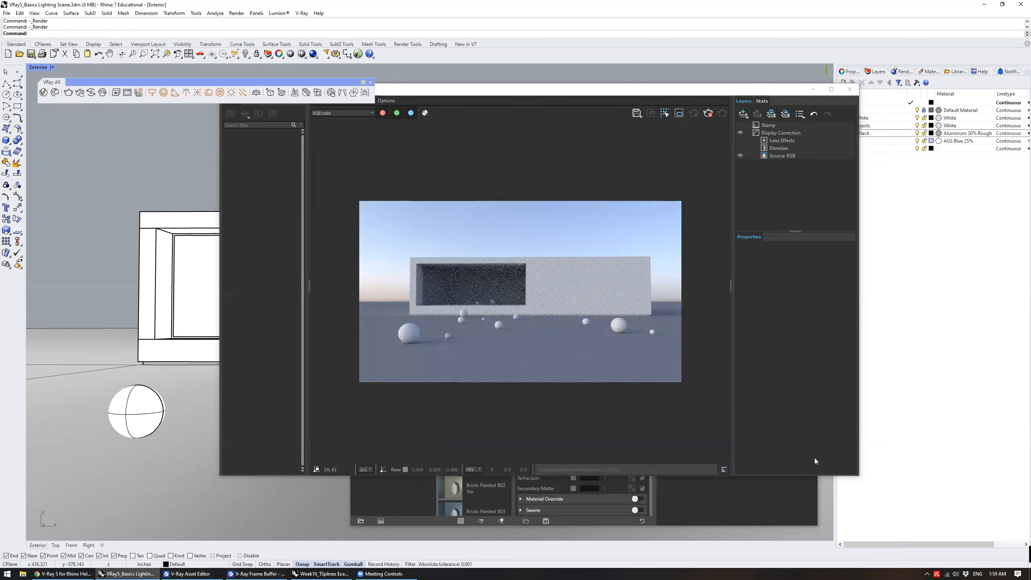
scroll(573, 335, up, 2)
scroll(642, 388, down, 1)
drag(859, 476, 778, 336)
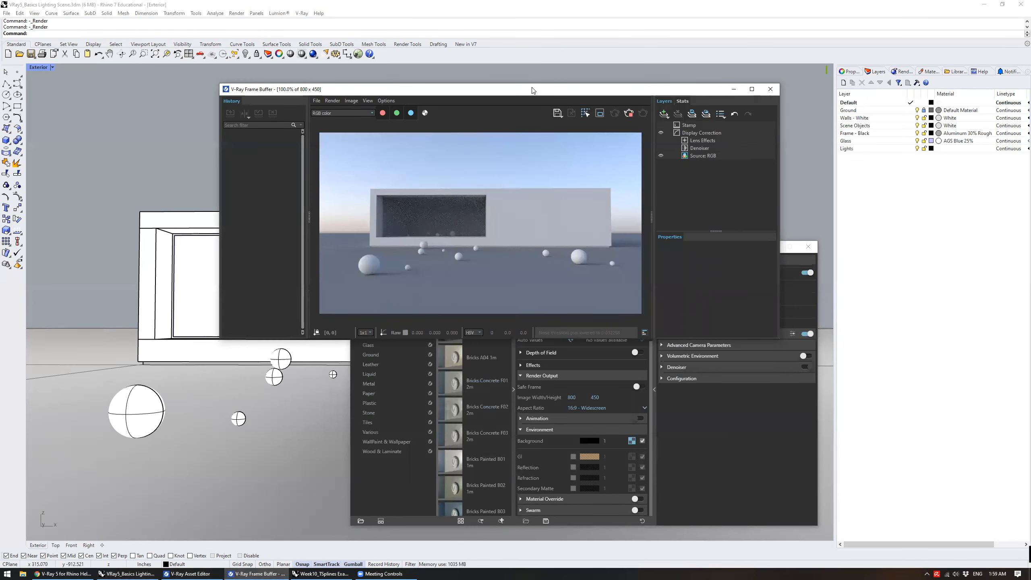
drag(532, 90, 648, 7)
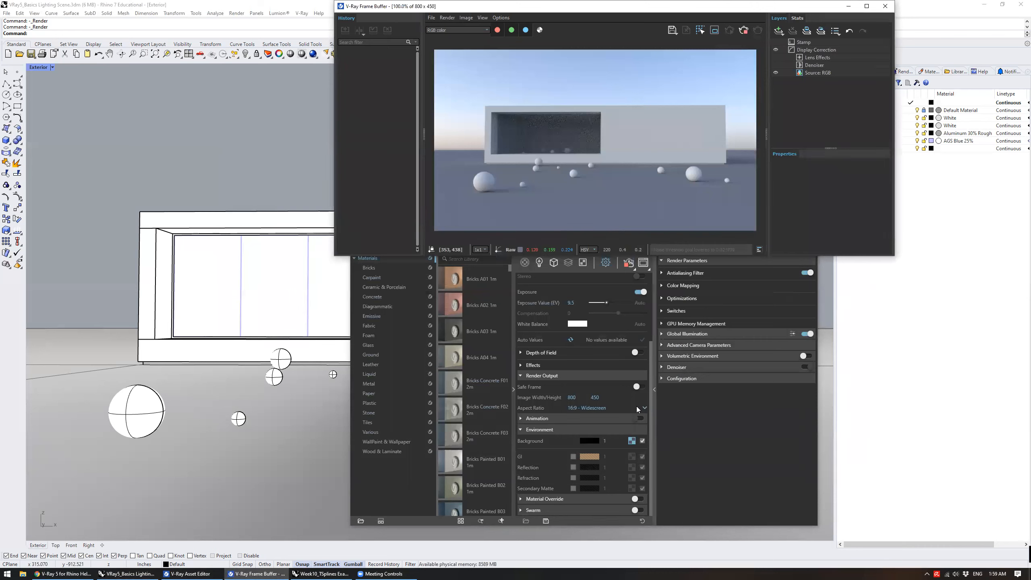
Open the Sky texture of the environment background and enable its Custom Orientation
click(650, 426)
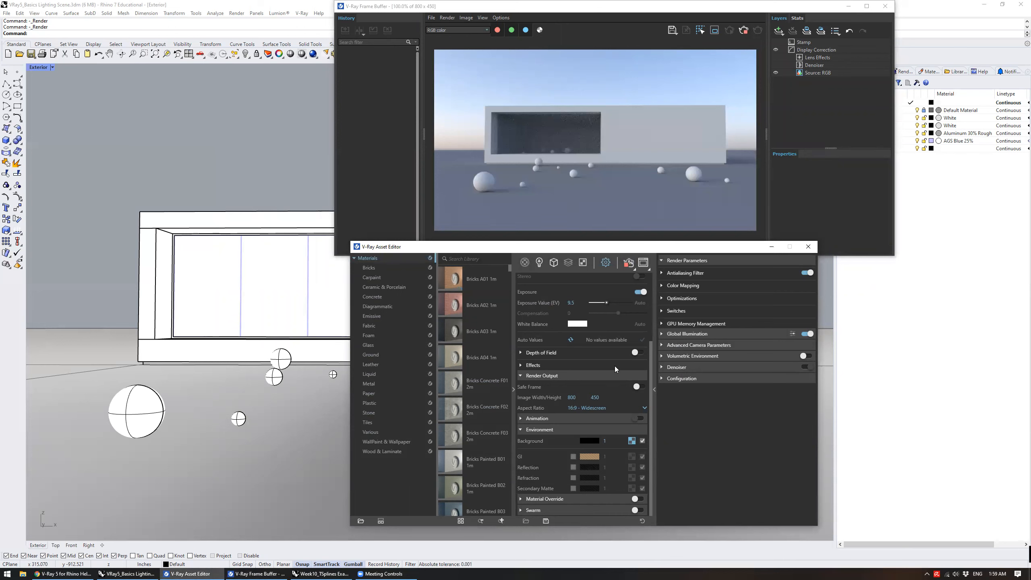
click(631, 441)
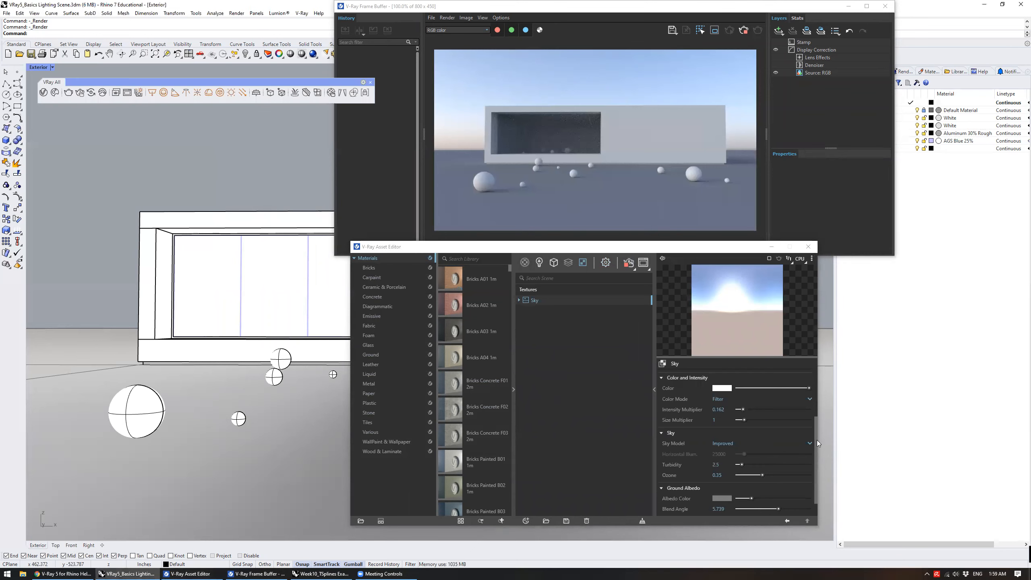
scroll(817, 439, down, 1)
drag(815, 426, 820, 383)
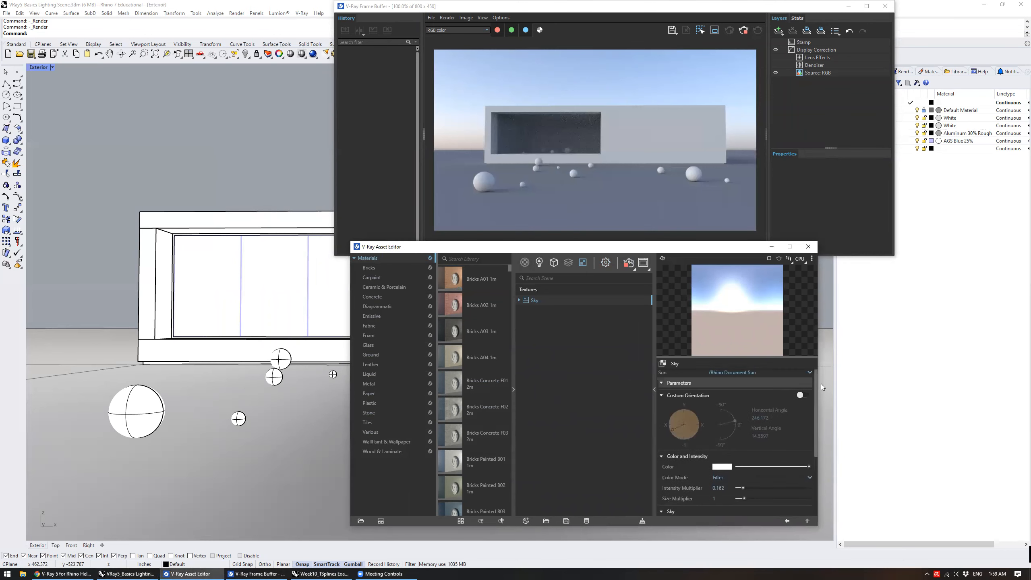
click(800, 397)
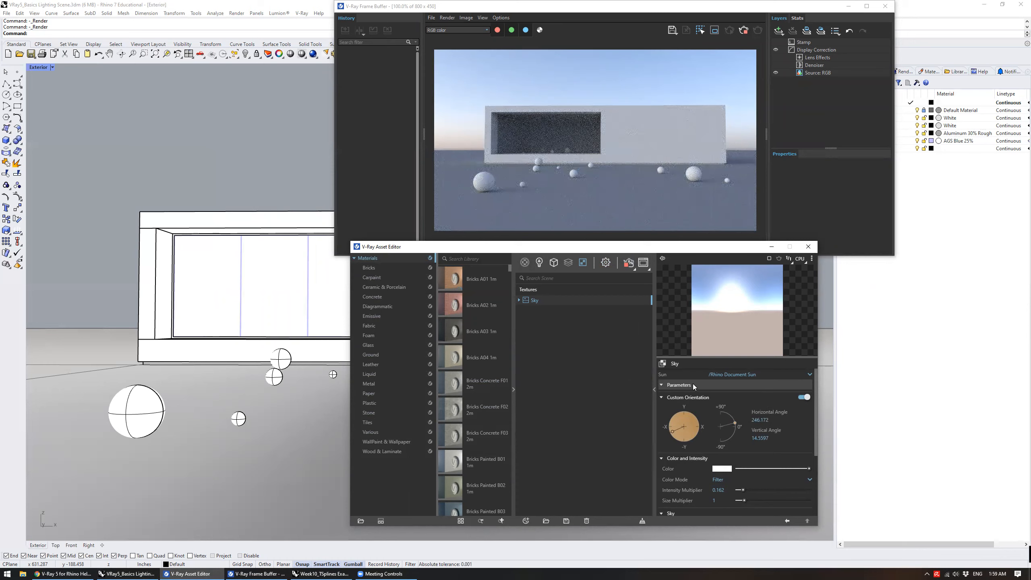
Swing the sky's sun direction through horizontal angles of about 112, 44 and 234 degrees
drag(672, 430, 696, 432)
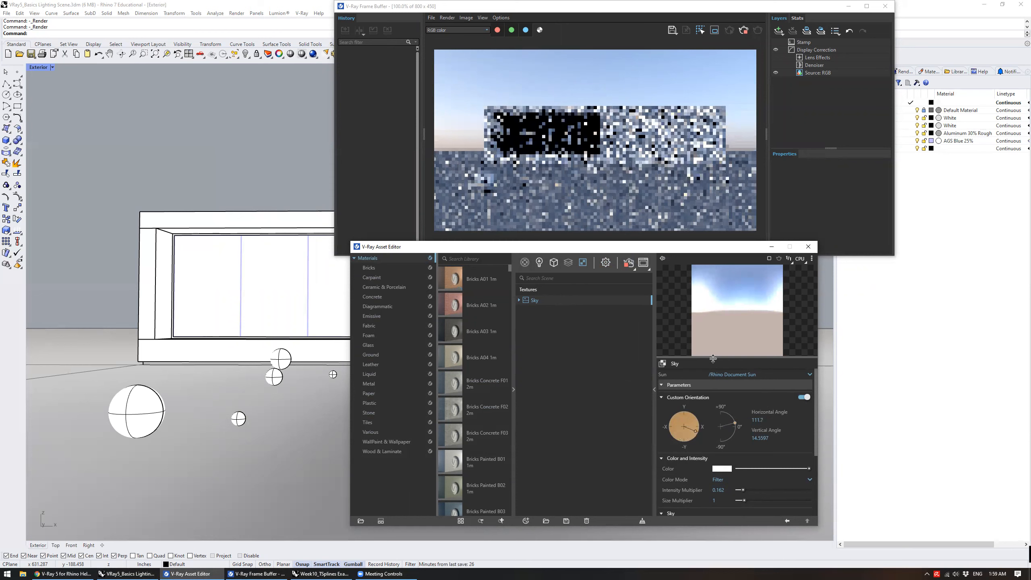
drag(698, 430, 697, 417)
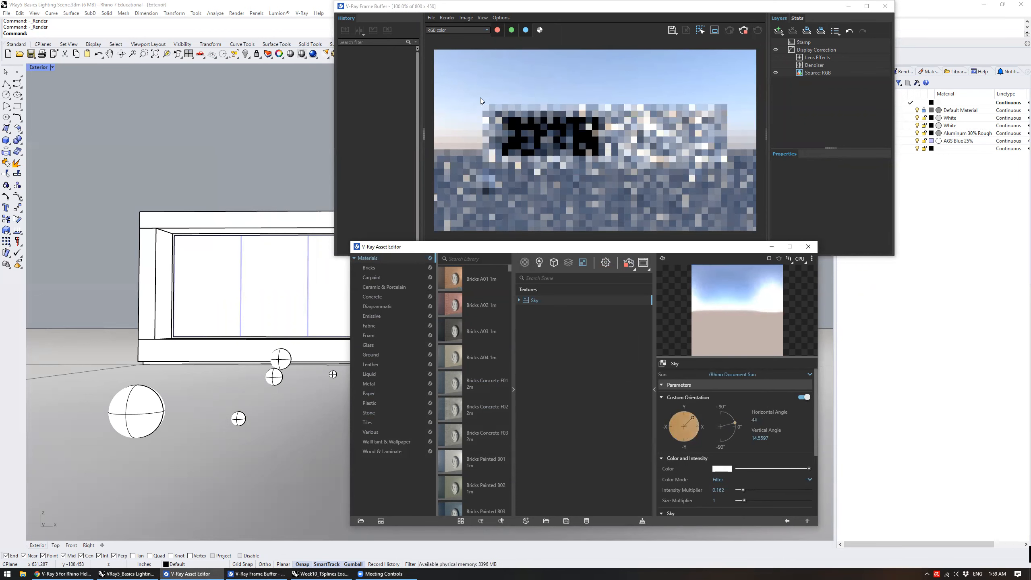
drag(693, 419, 669, 438)
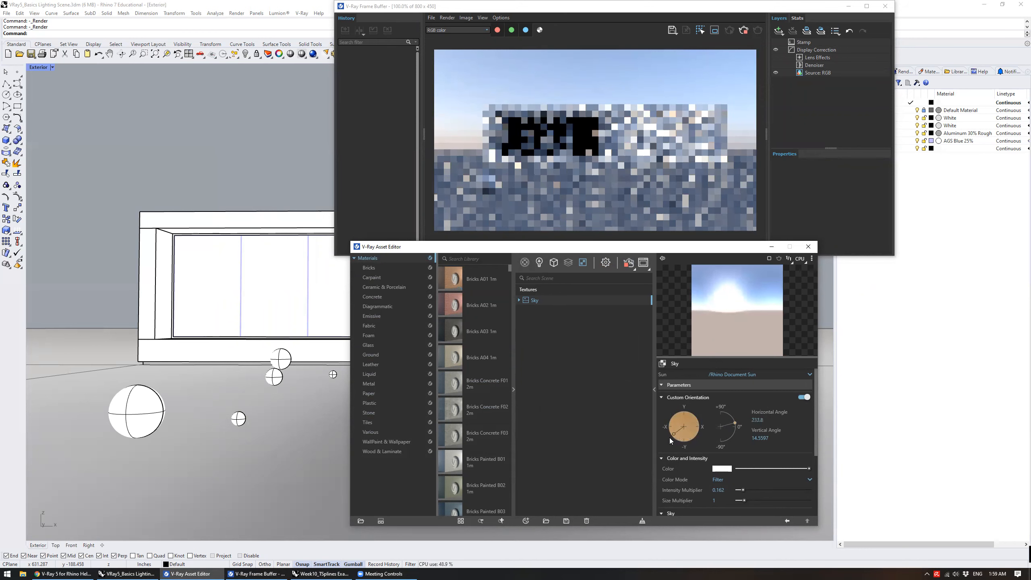
Set the sky's sun to about 13 degrees vertical and 51 degrees horizontal, and turn off Custom Orientation
mouse_move(734, 424)
mouse_down()
mouse_move(726, 412)
mouse_move(735, 423)
mouse_up()
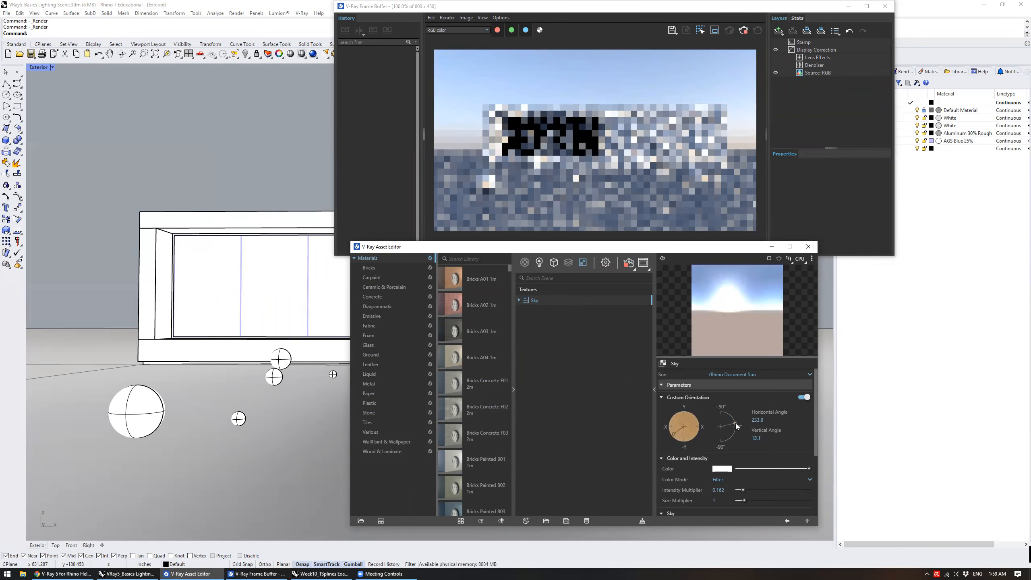
drag(673, 434, 698, 416)
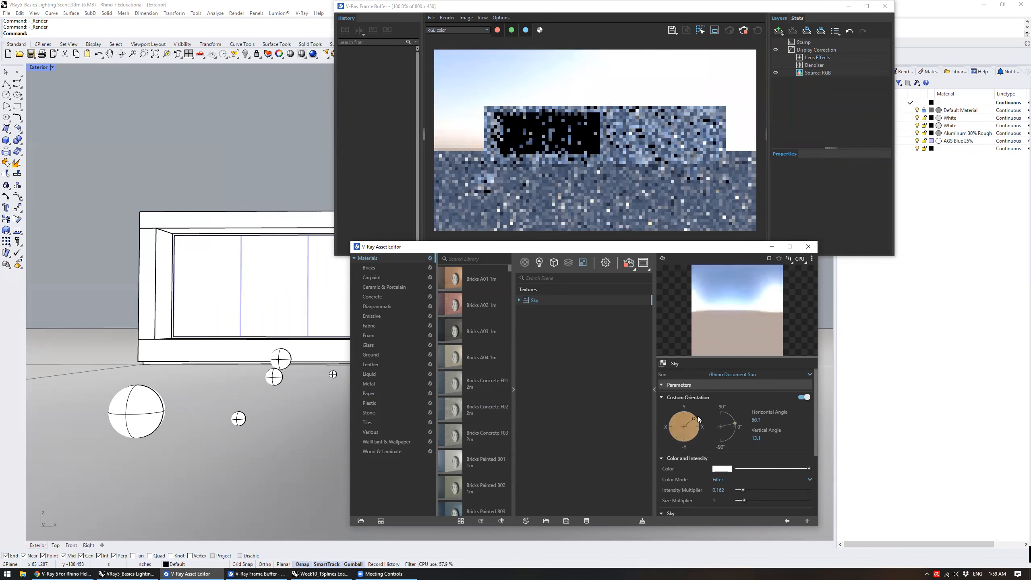
click(803, 397)
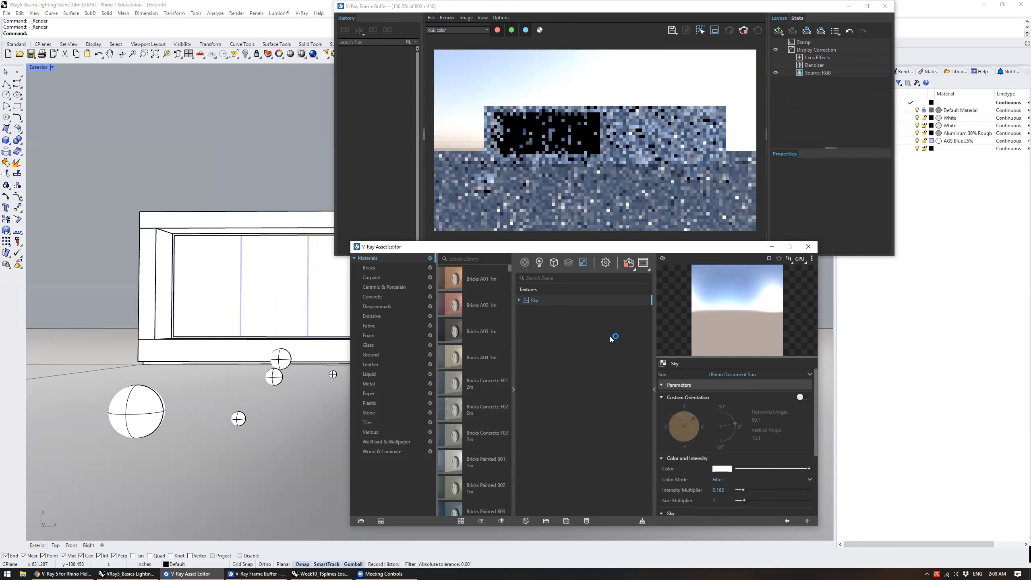
Re-enable the sky's Custom Orientation, set its vertical angle to about 14 degrees, and disable the orientation again
scroll(707, 392, down, 1)
scroll(736, 399, up, 1)
click(803, 397)
drag(734, 423, 735, 423)
click(803, 397)
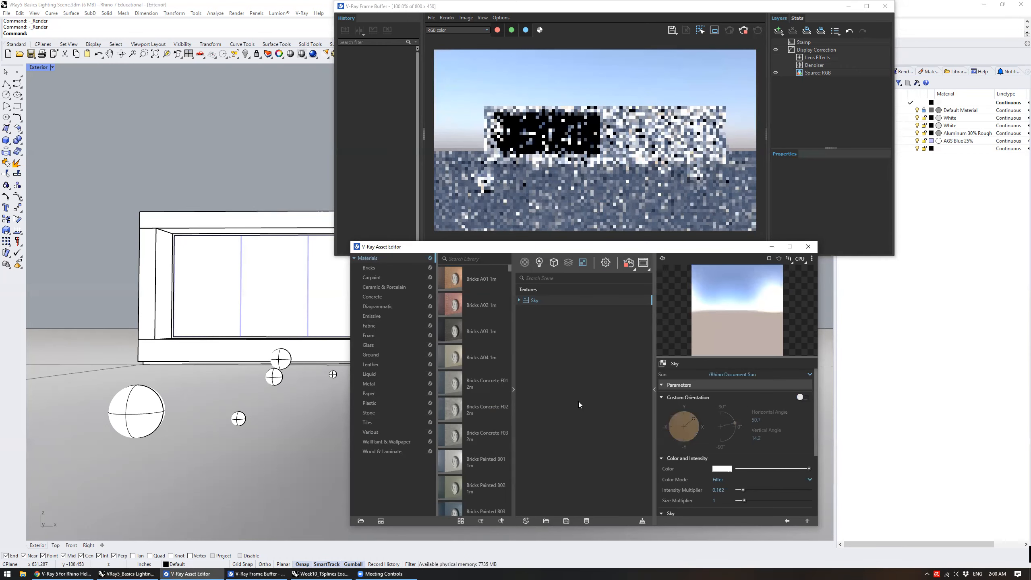
Reopen the environment background's Sky texture from the render settings and enable its Custom Orientation
click(605, 262)
click(539, 262)
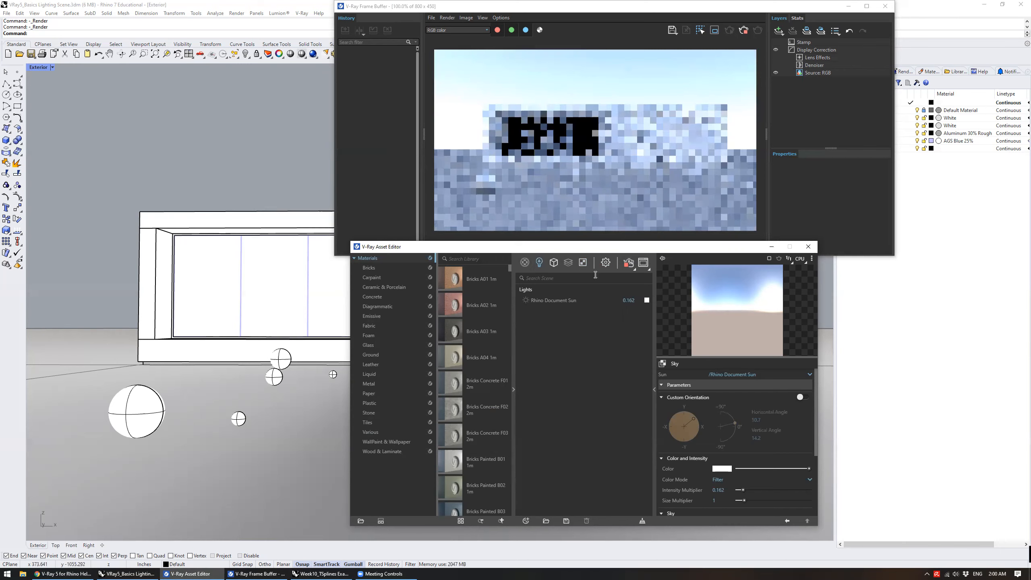
click(607, 264)
click(633, 442)
click(801, 397)
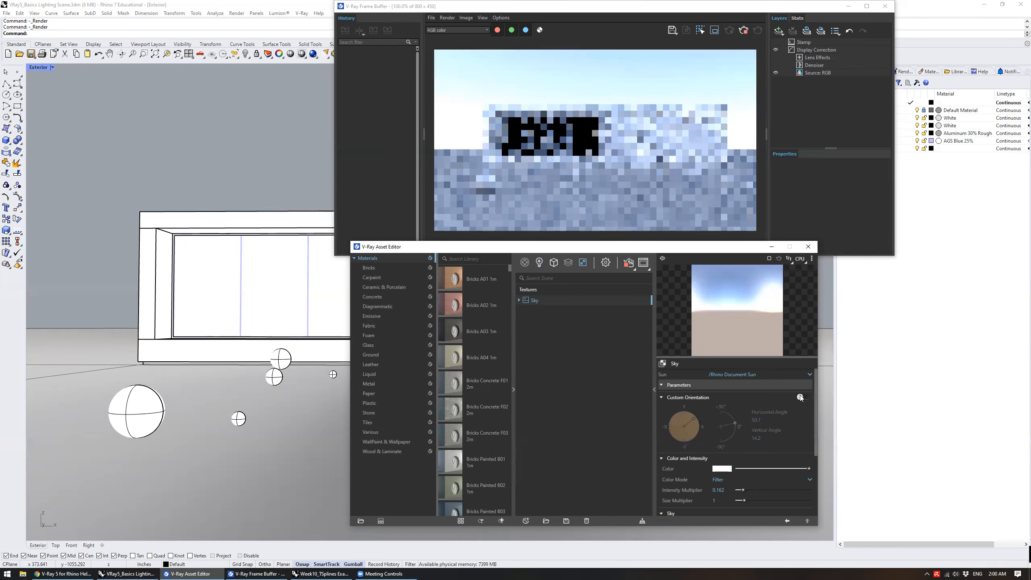
Set the sky's sun direction to about 115.5 degrees horizontal and about 24 degrees vertical
drag(735, 426, 734, 421)
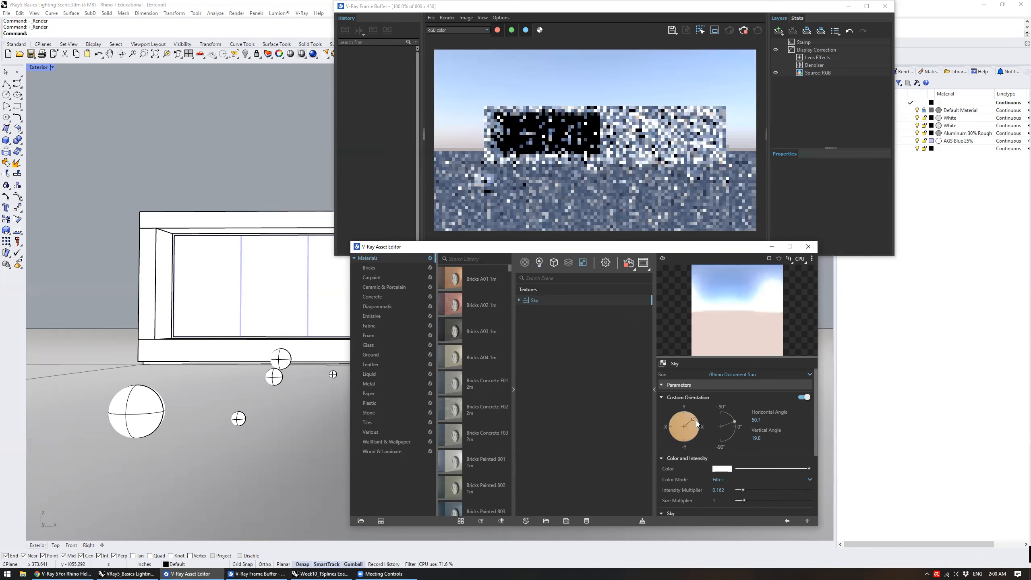
click(695, 432)
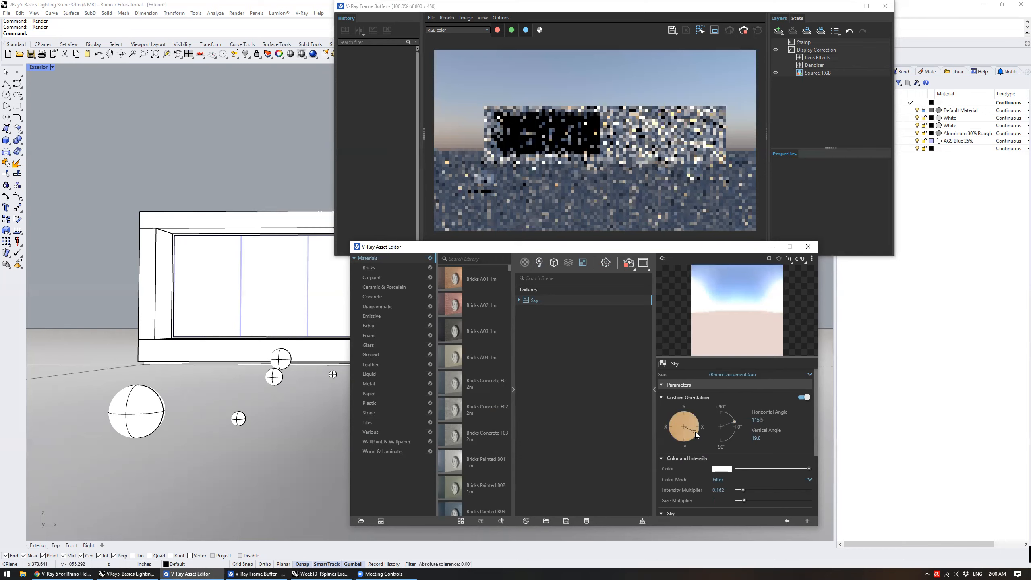
click(736, 419)
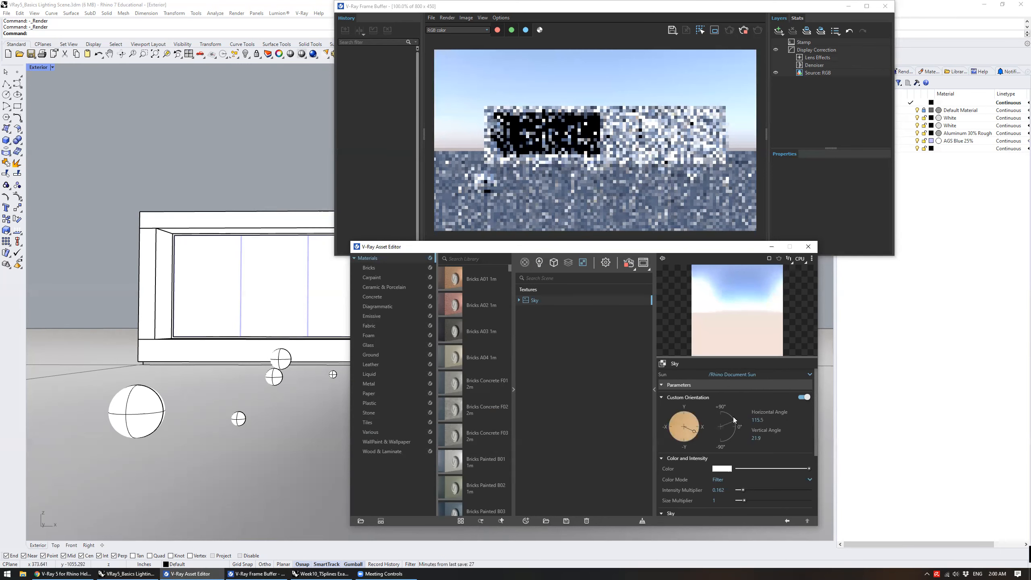
Try the Hosek et al sky model for the Sky texture and switch back to Improved
scroll(730, 447, down, 3)
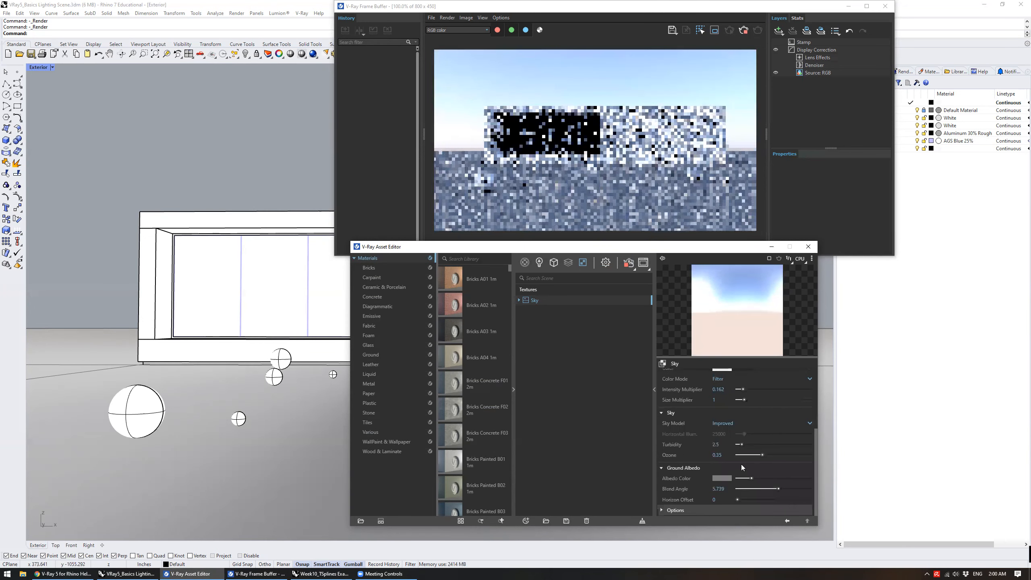
click(746, 424)
click(736, 461)
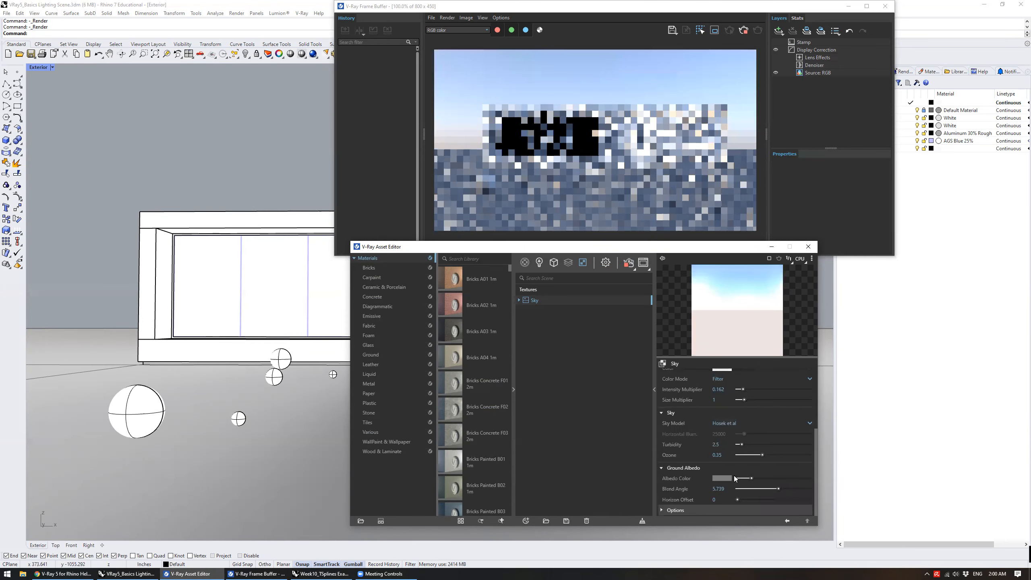
click(734, 476)
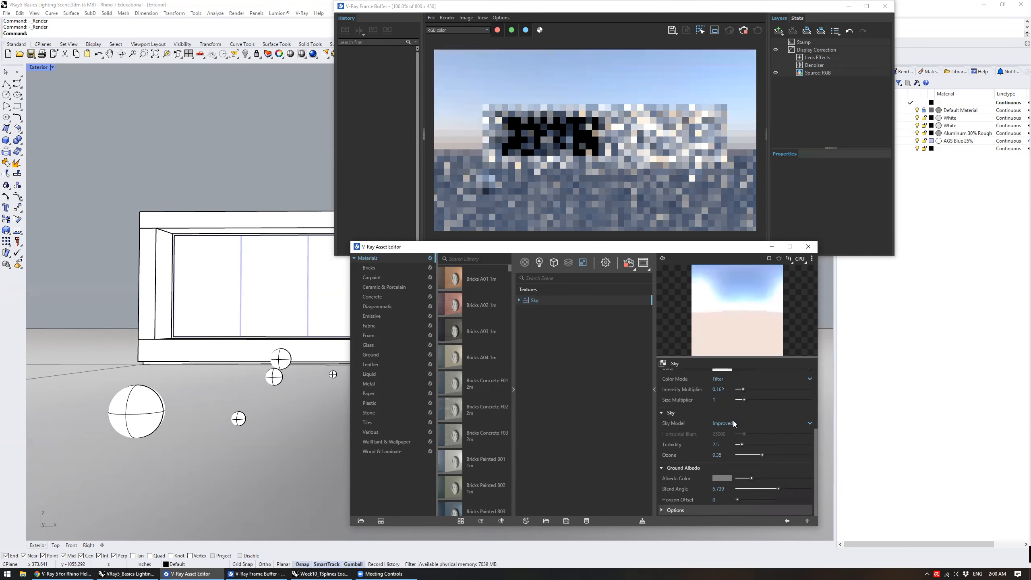
scroll(732, 421, up, 3)
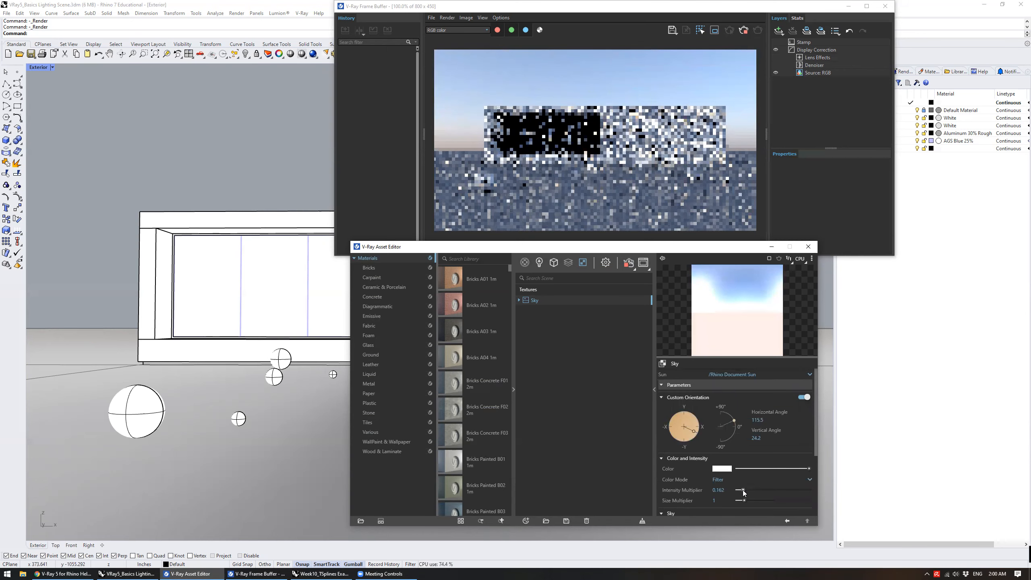
Set the sun to about 23 degrees vertical and 48 degrees horizontal, and toggle Custom Orientation off and on
right_drag(250, 204, 292, 224)
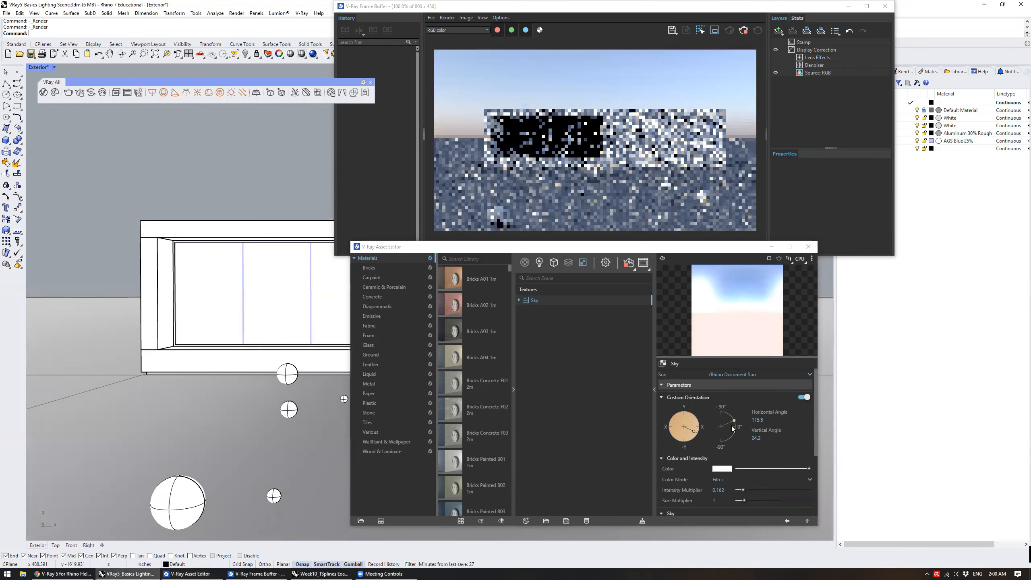
click(735, 421)
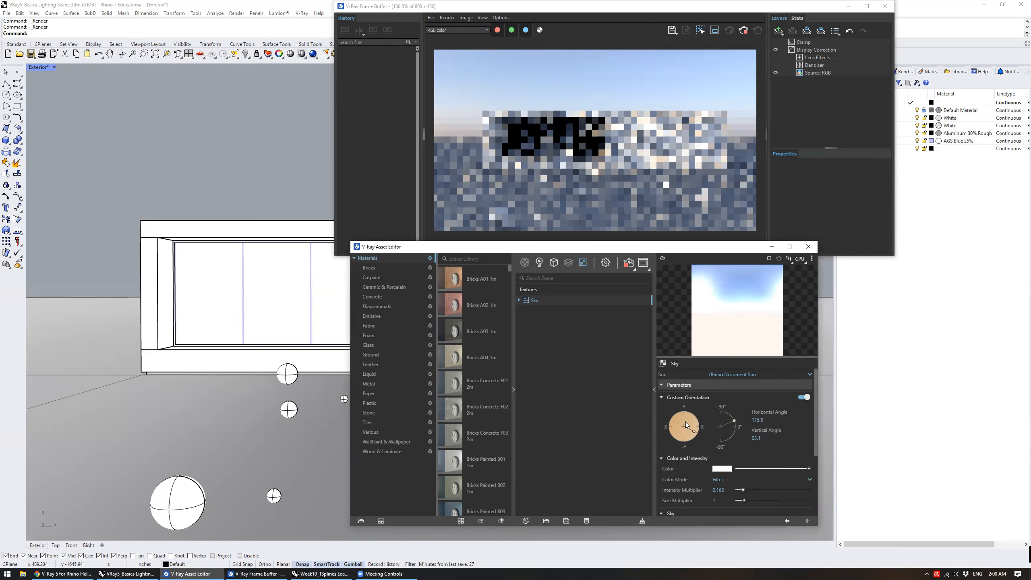
drag(694, 431, 692, 419)
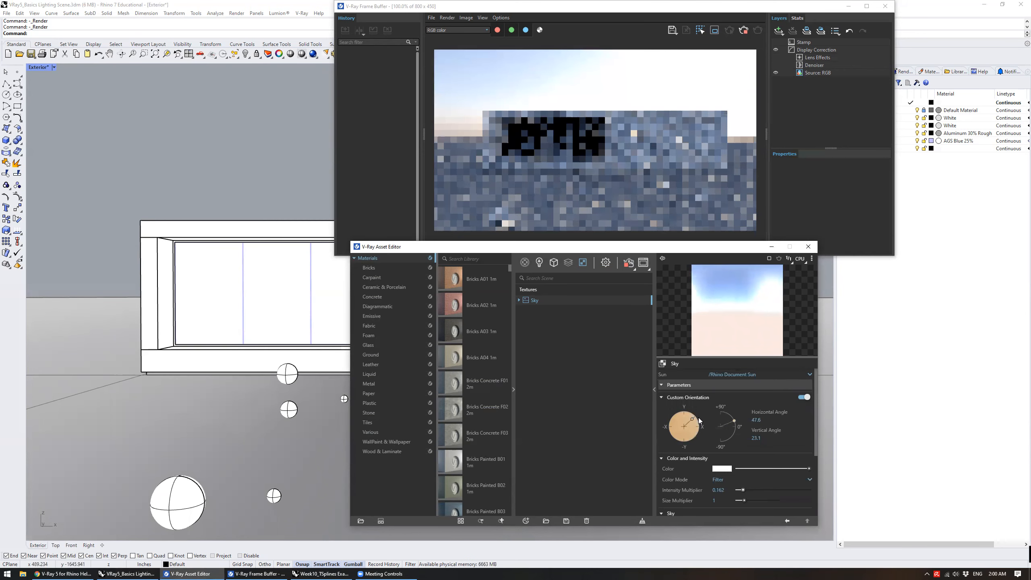
click(806, 396)
click(802, 397)
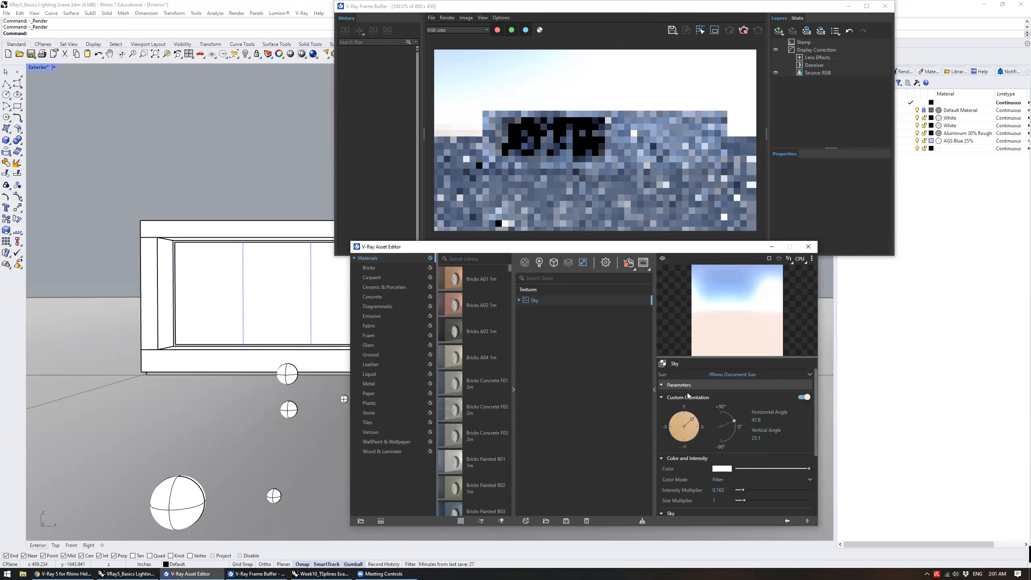
Replace the Sky texture with a plain Color texture and bring the Sky back
click(664, 363)
click(687, 383)
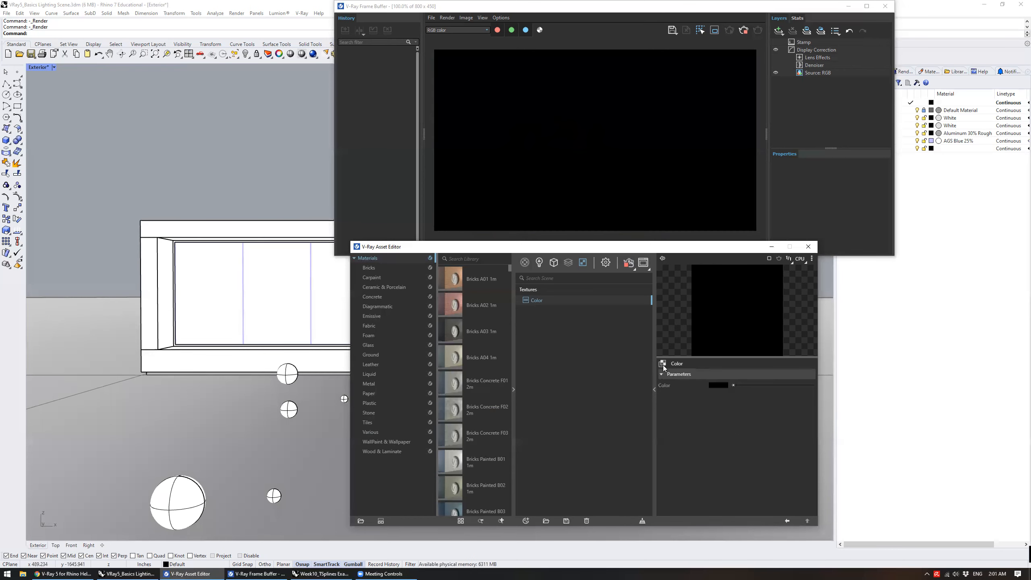
click(681, 414)
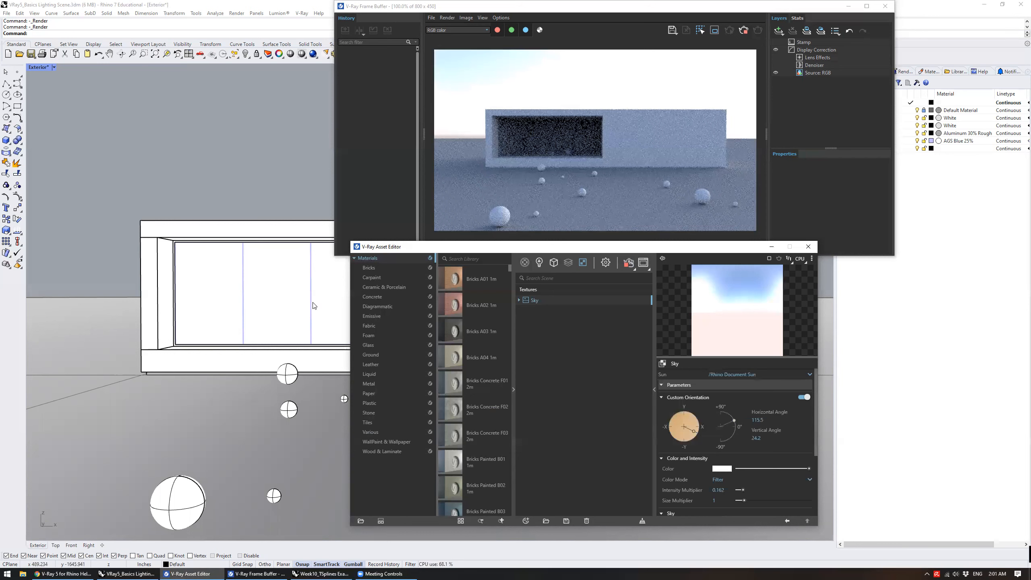
Restore the saved Exterior named view in the Rhino viewport
click(37, 67)
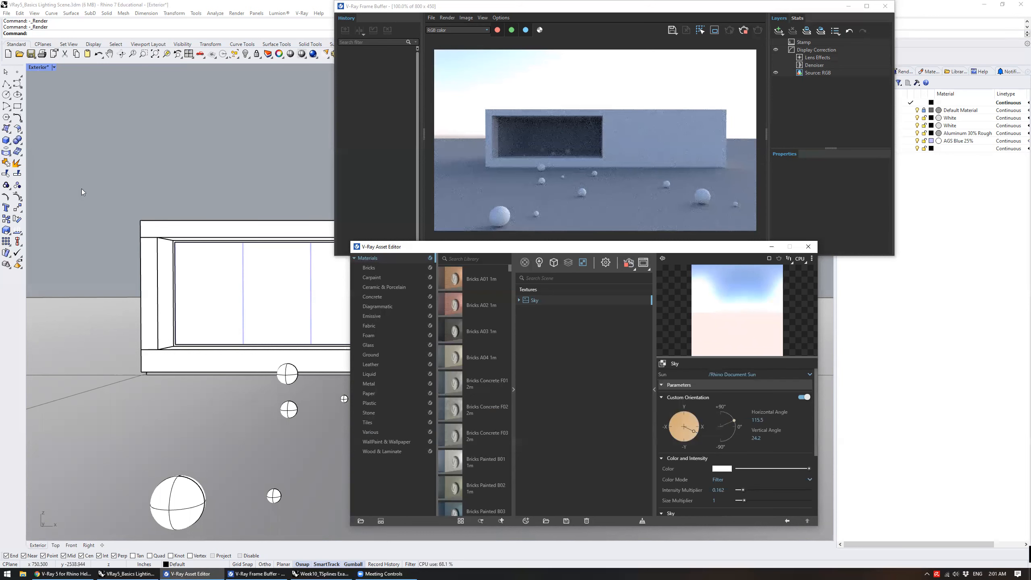
mouse_move(81, 247)
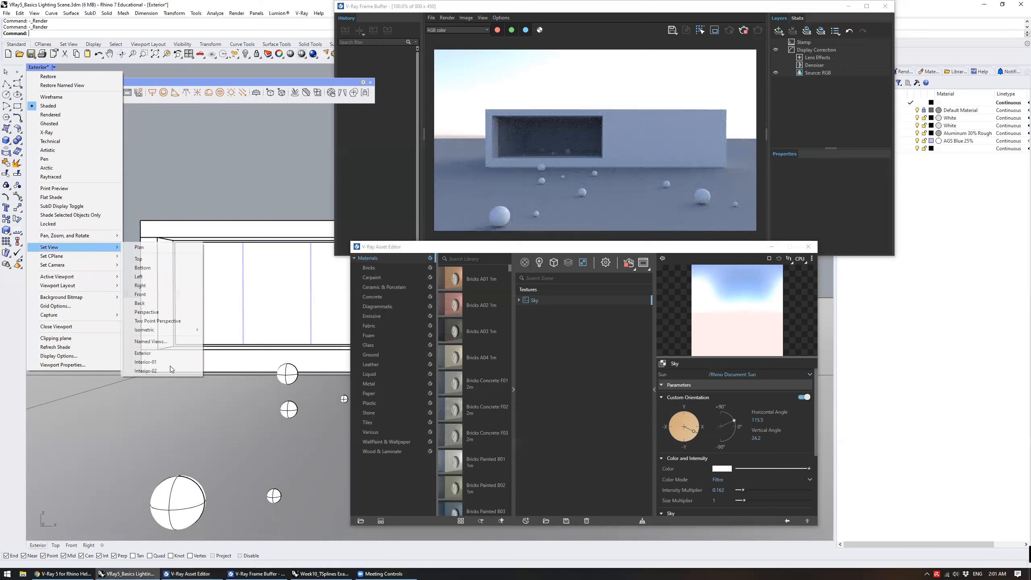
click(191, 353)
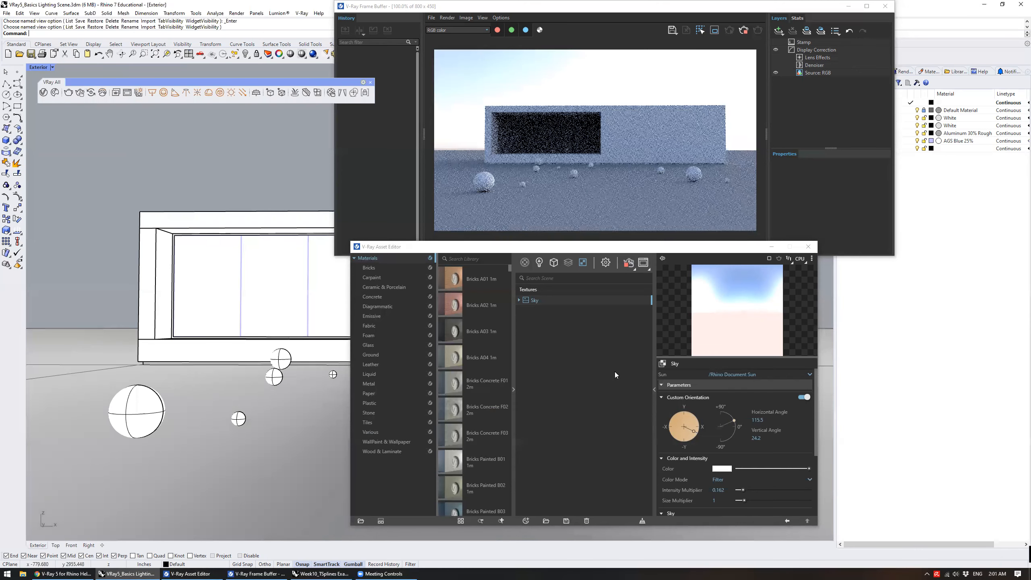
click(603, 397)
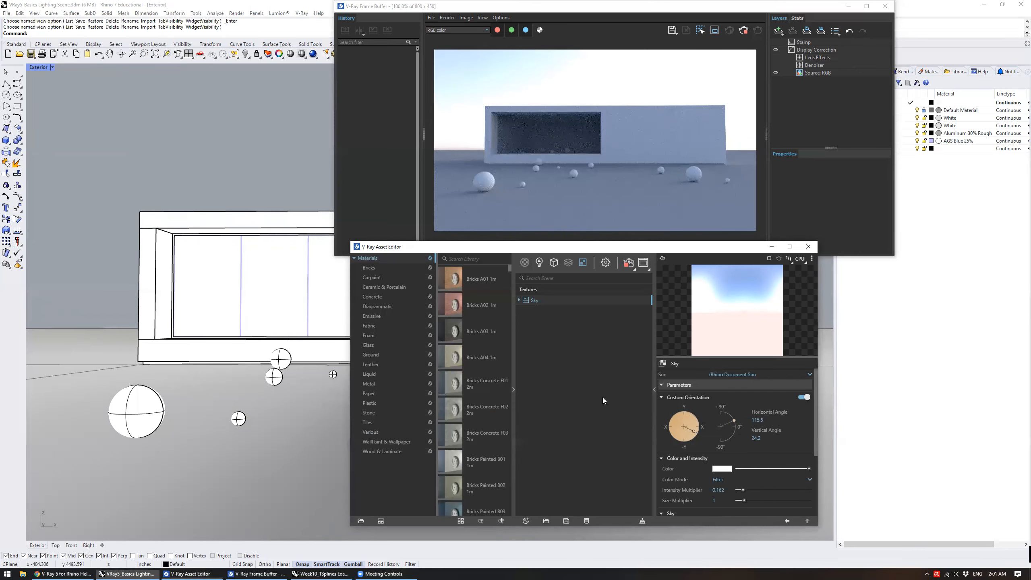
Return to the environment background's Sky texture through the render settings and turn off its Custom Orientation
click(667, 385)
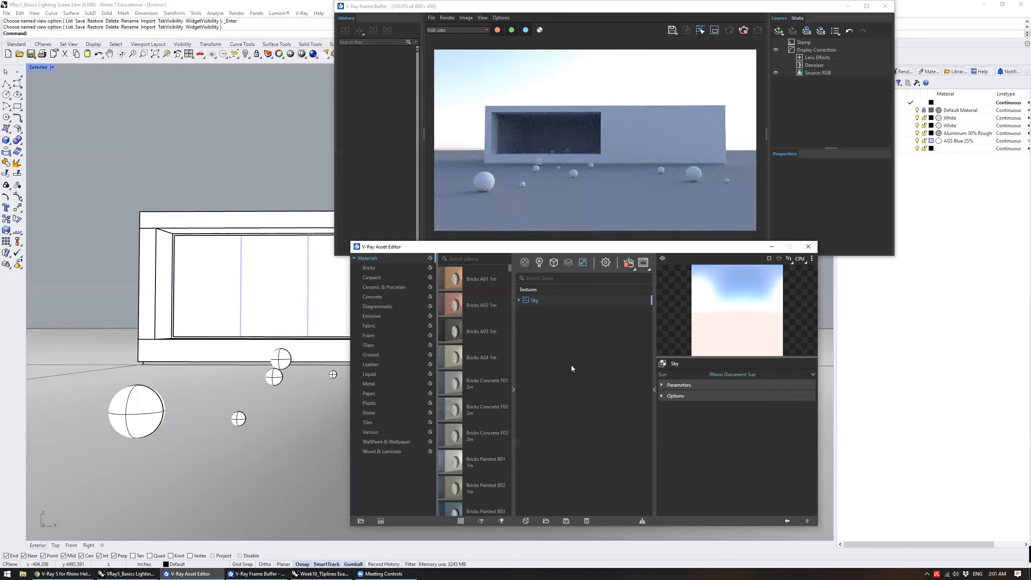
click(539, 265)
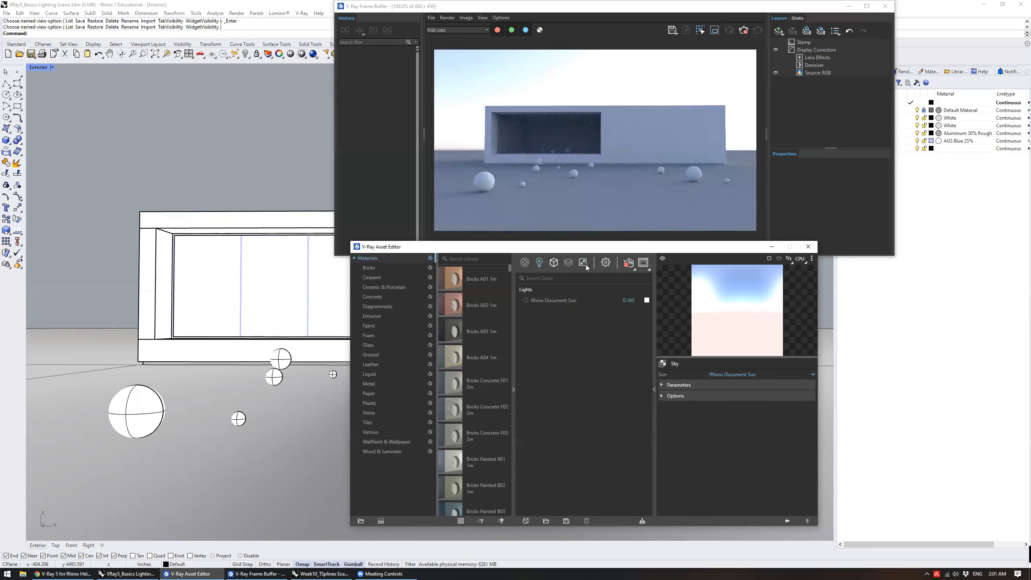
click(610, 262)
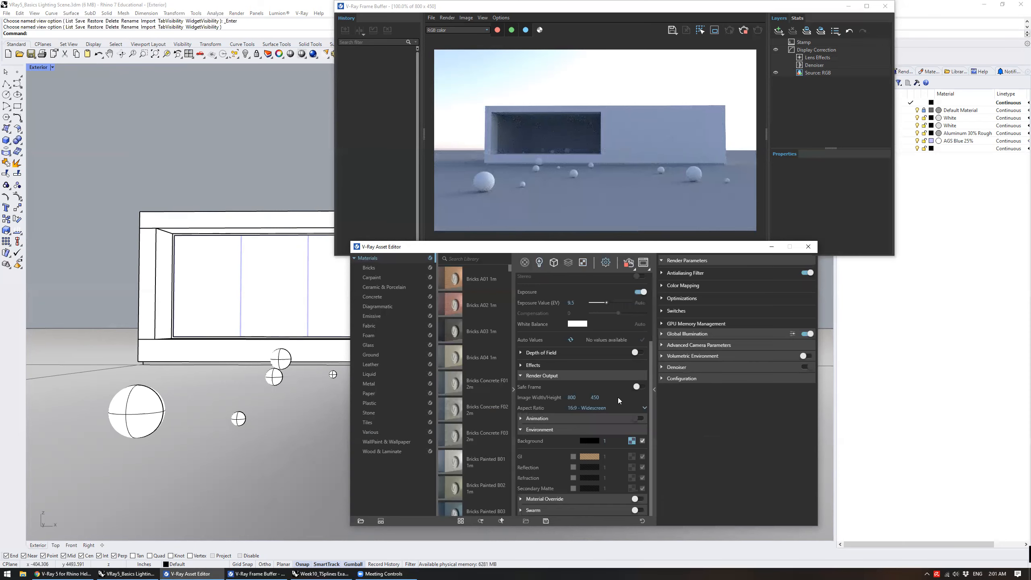
click(630, 441)
click(675, 384)
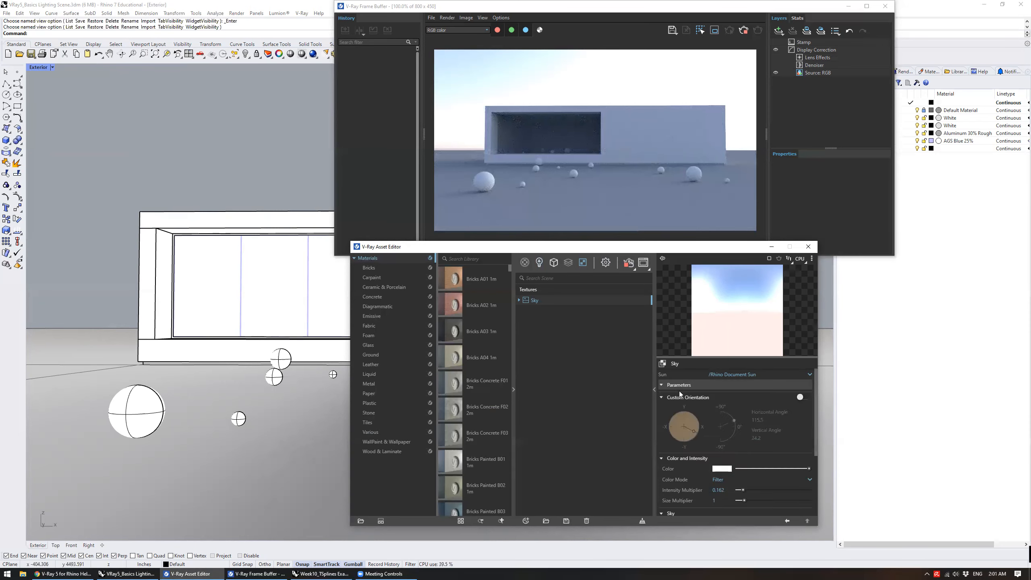
Lower the Sky's intensity multiplier to about 0.106 and review its remaining sky and ground parameters
scroll(744, 449, down, 1)
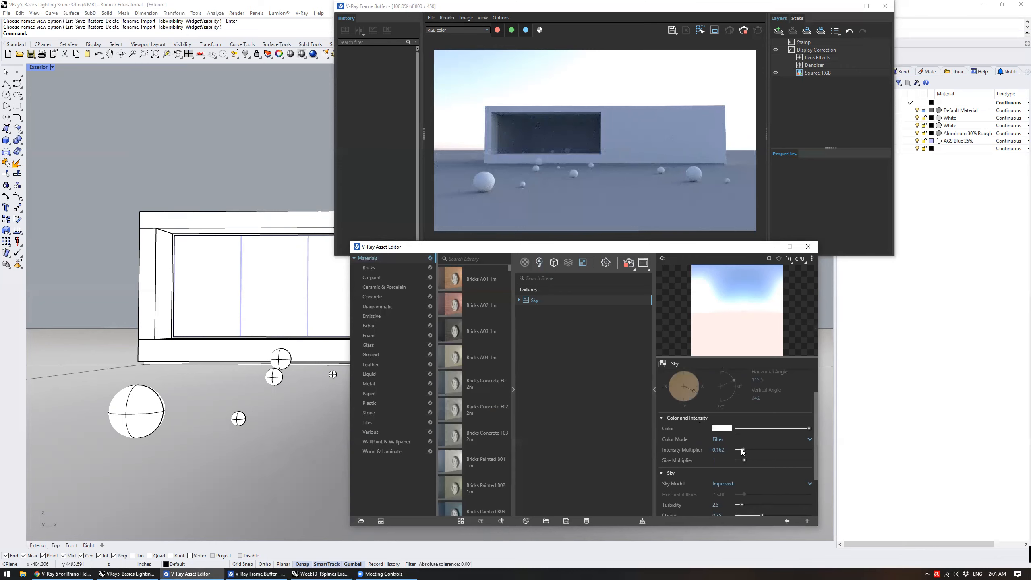
drag(740, 449, 740, 449)
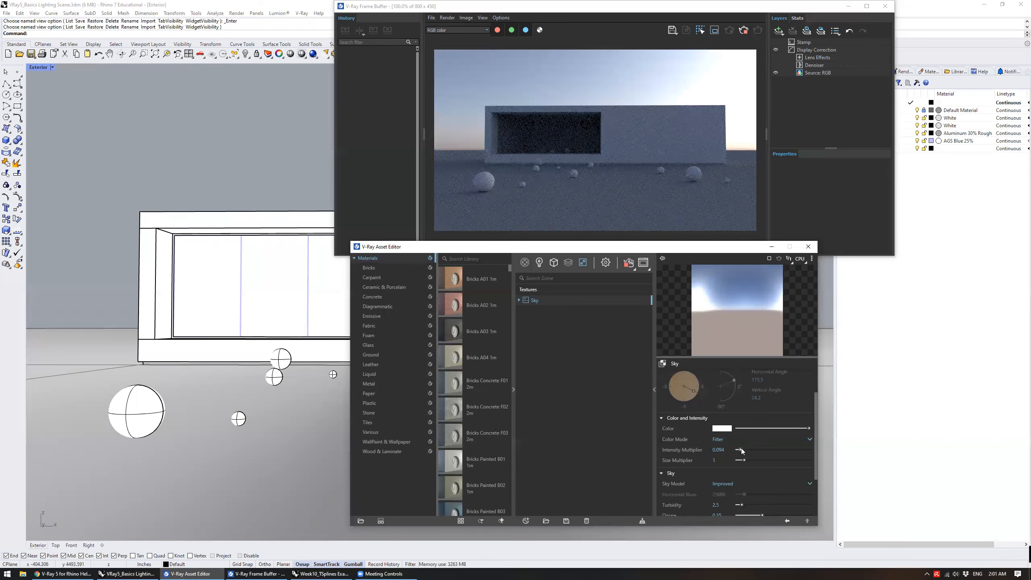
drag(740, 449, 742, 448)
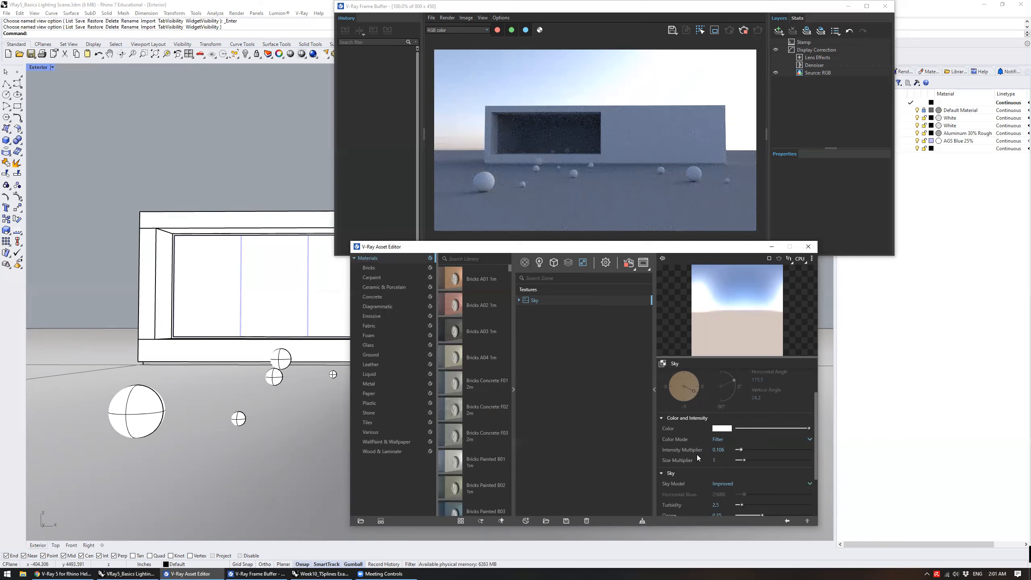
scroll(679, 462, down, 3)
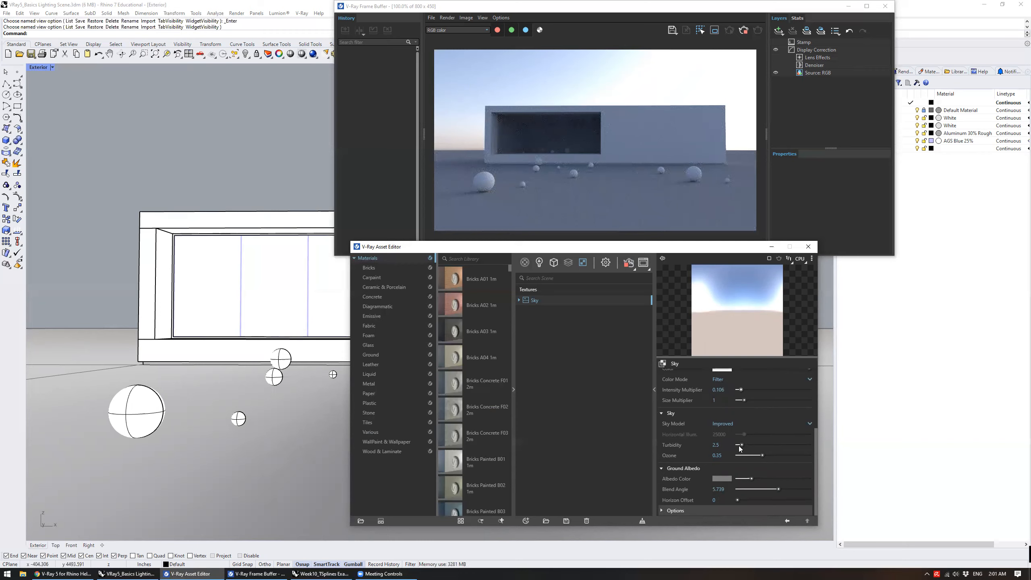
scroll(738, 446, up, 4)
Open the Rhino Document Sun light's settings and switch the light off and on again
click(539, 262)
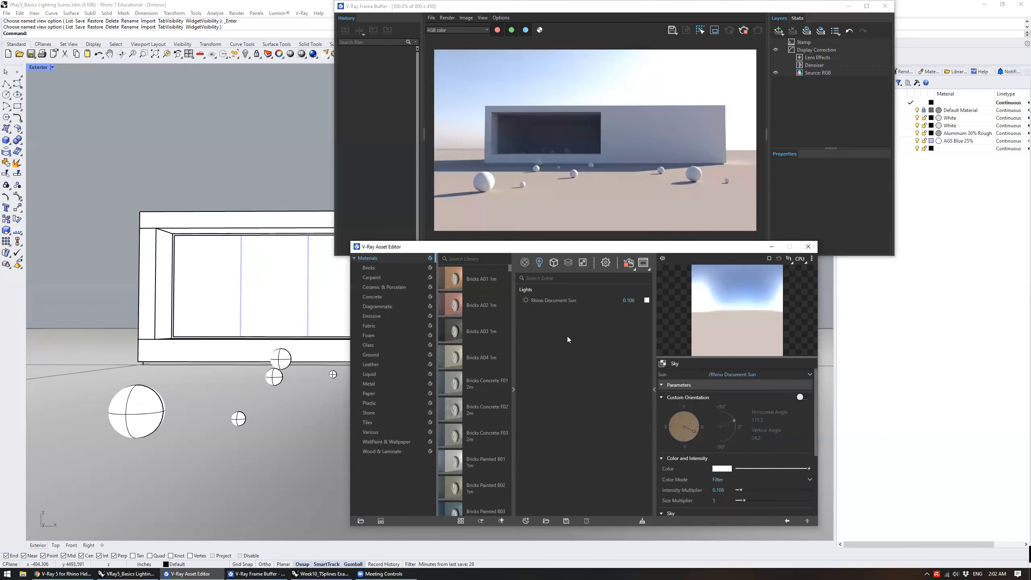
click(543, 300)
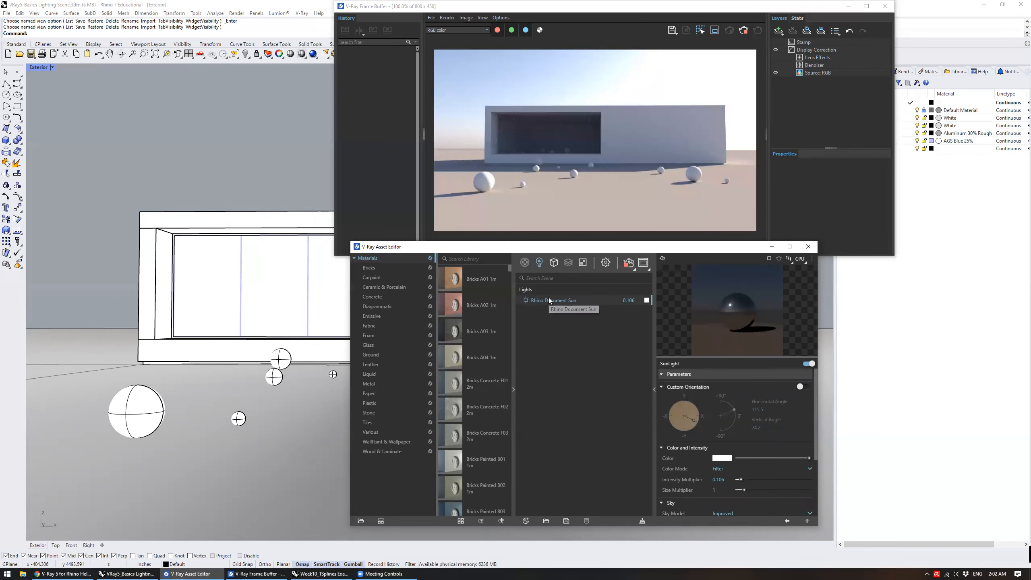
click(525, 299)
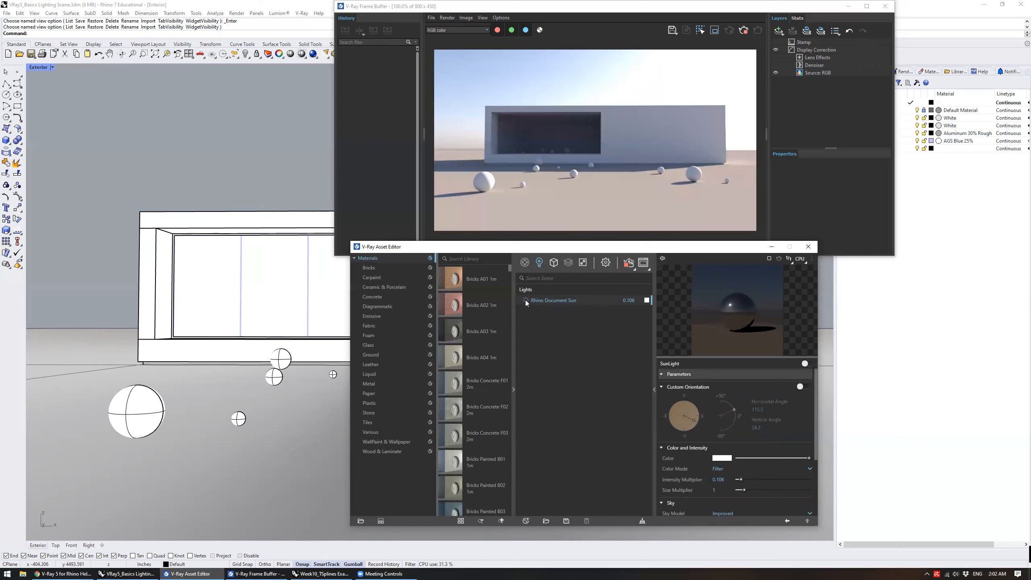
click(525, 299)
scroll(750, 416, down, 1)
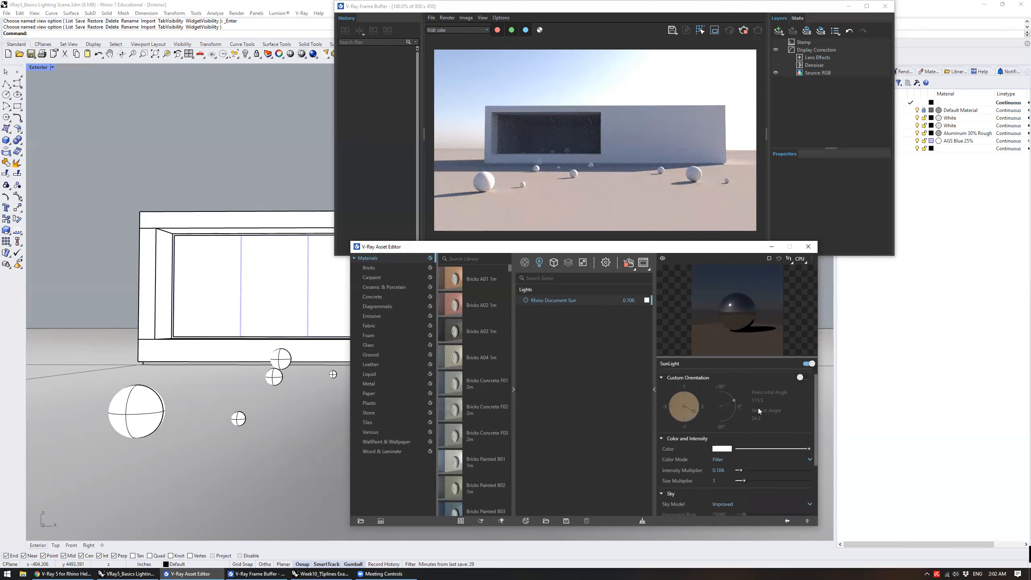
Enable the Rhino Document Sun's Custom Orientation and adjust it to about 217.6 horizontal and 24 vertical, trying other sun directions
drag(740, 470, 741, 470)
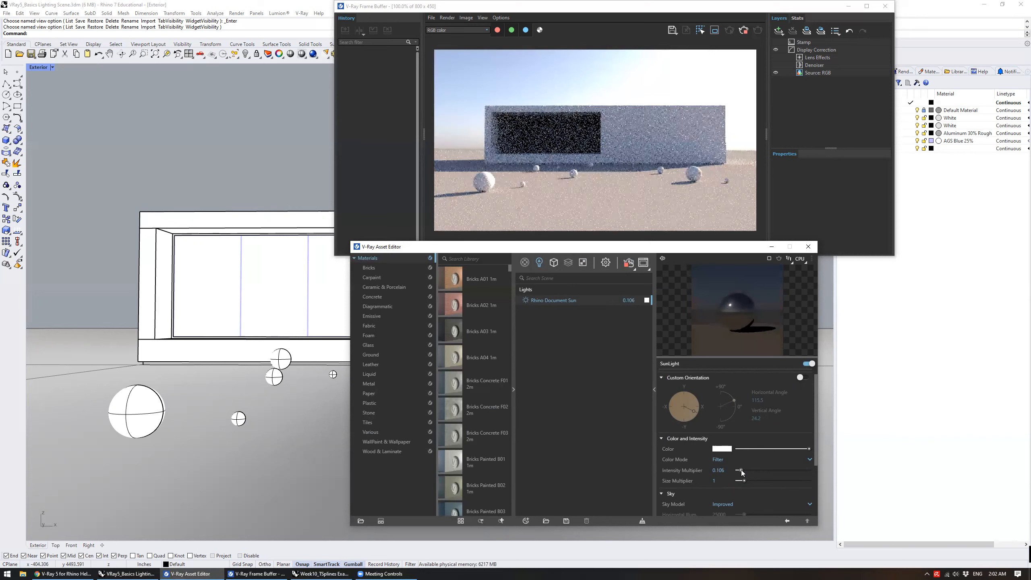
click(801, 377)
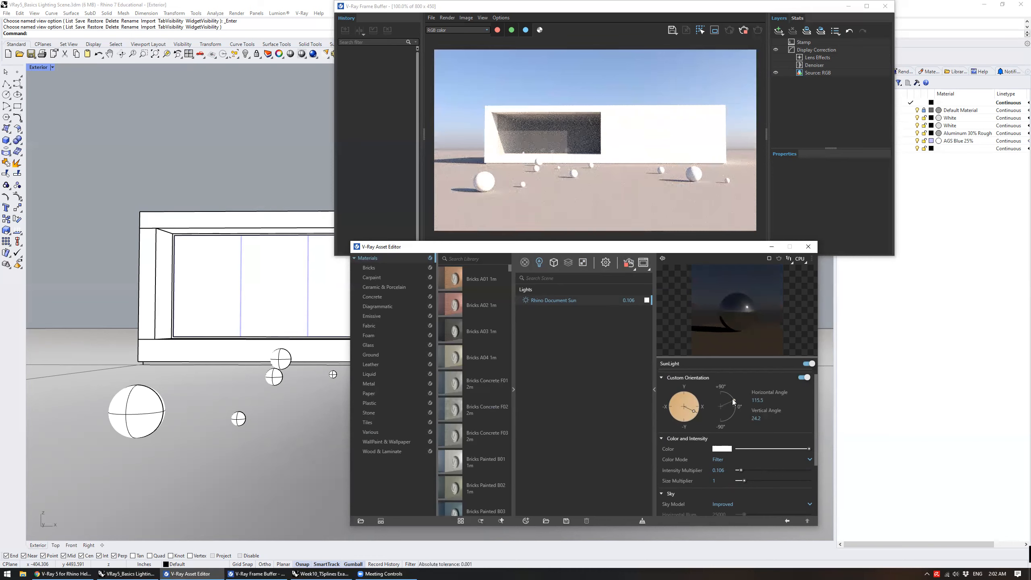
drag(732, 399, 728, 392)
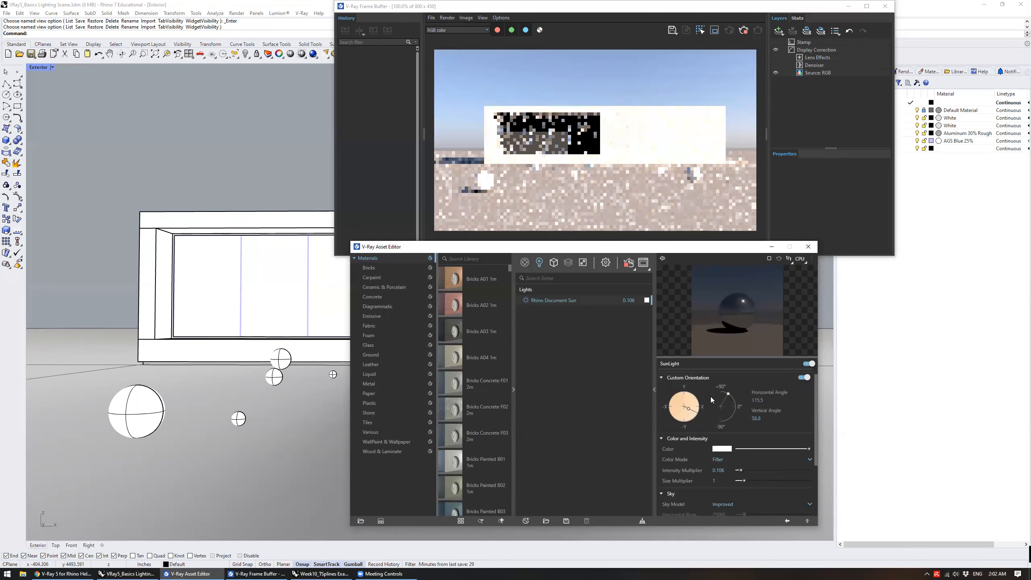
click(679, 398)
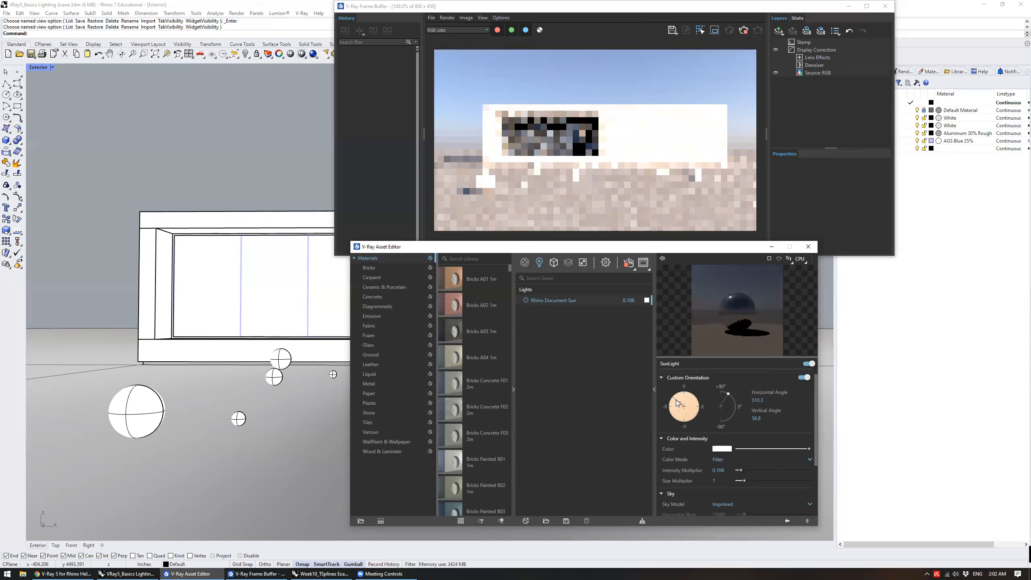
click(680, 403)
drag(730, 394, 676, 411)
click(675, 400)
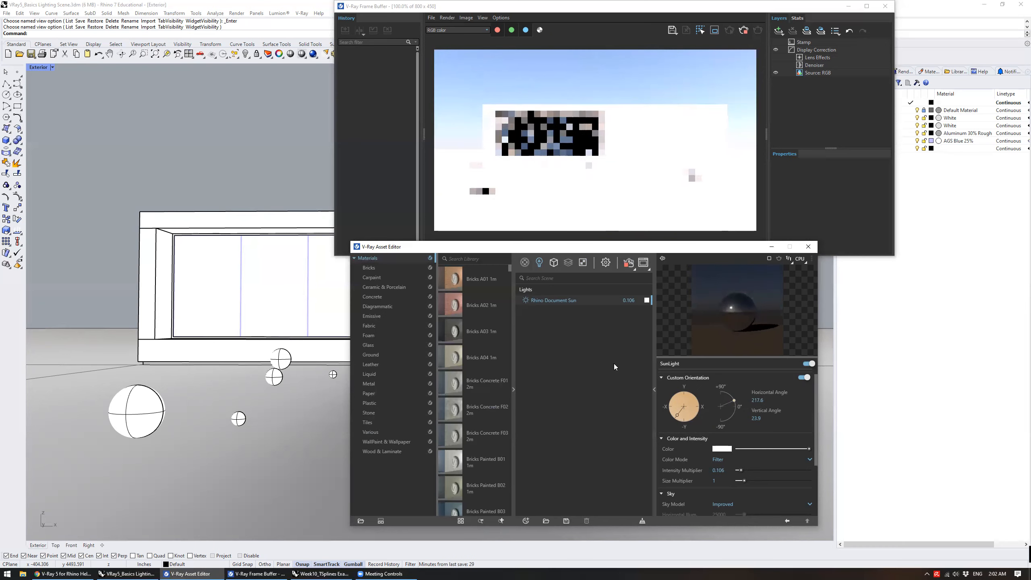
Set the camera's Exposure Value (EV) to 11 in the render settings
click(604, 264)
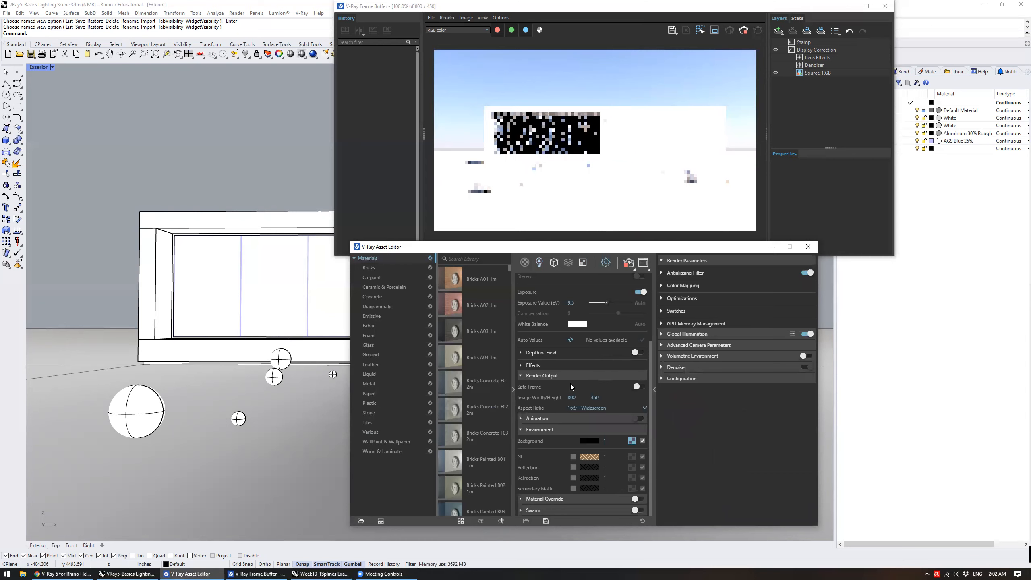
scroll(587, 386, up, 3)
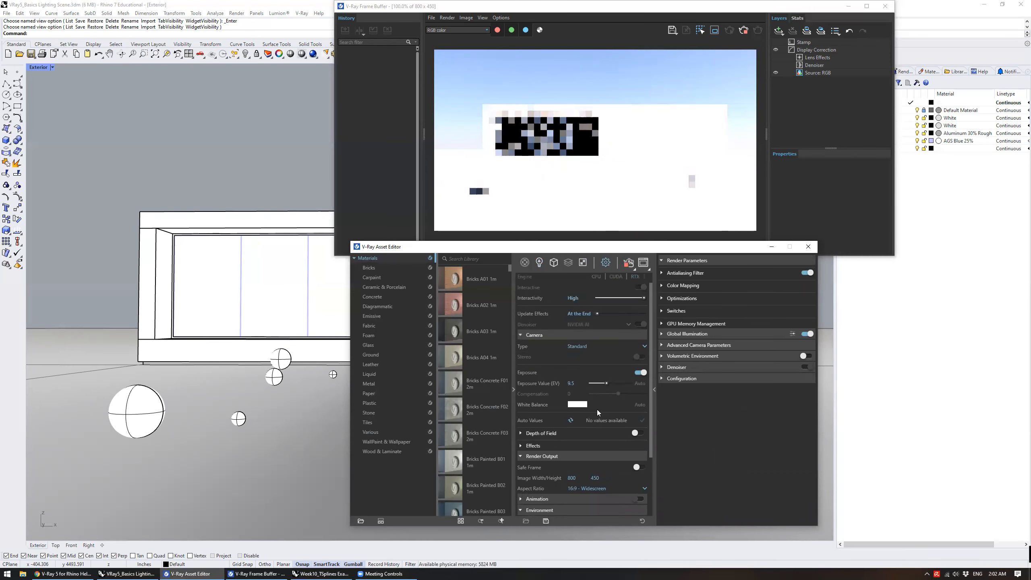
click(580, 382)
key(BackSpace)
key(BackSpace)
key(BackSpace)
text(11)
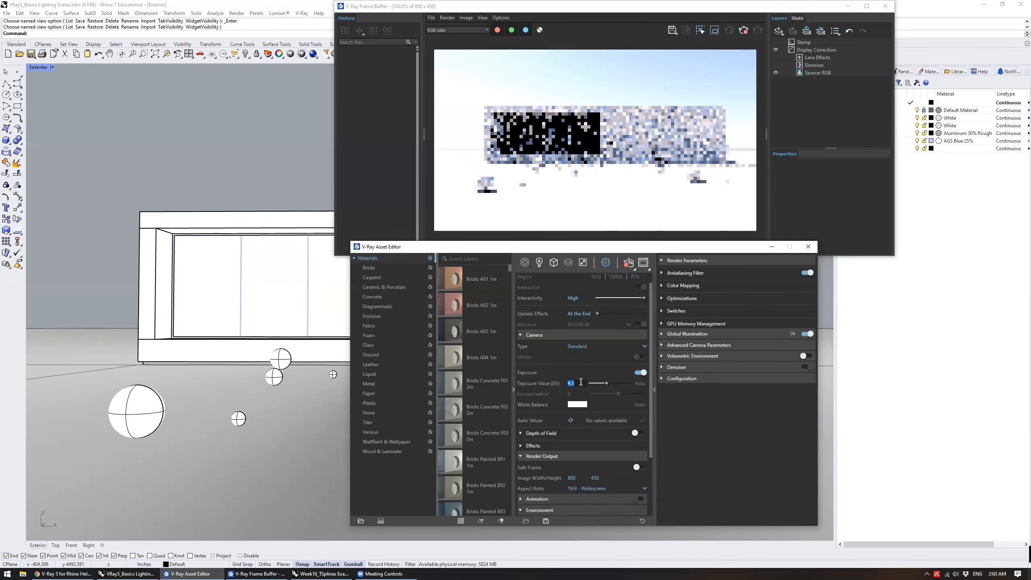
key(Return)
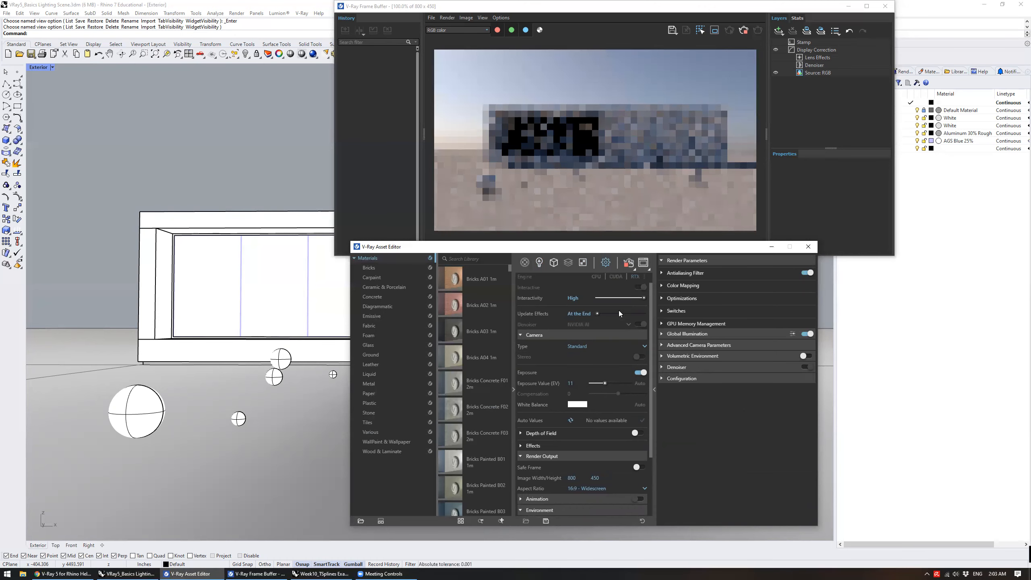
Stop the interactive render, switch the render engine to CPU, and start interactive rendering again
click(599, 162)
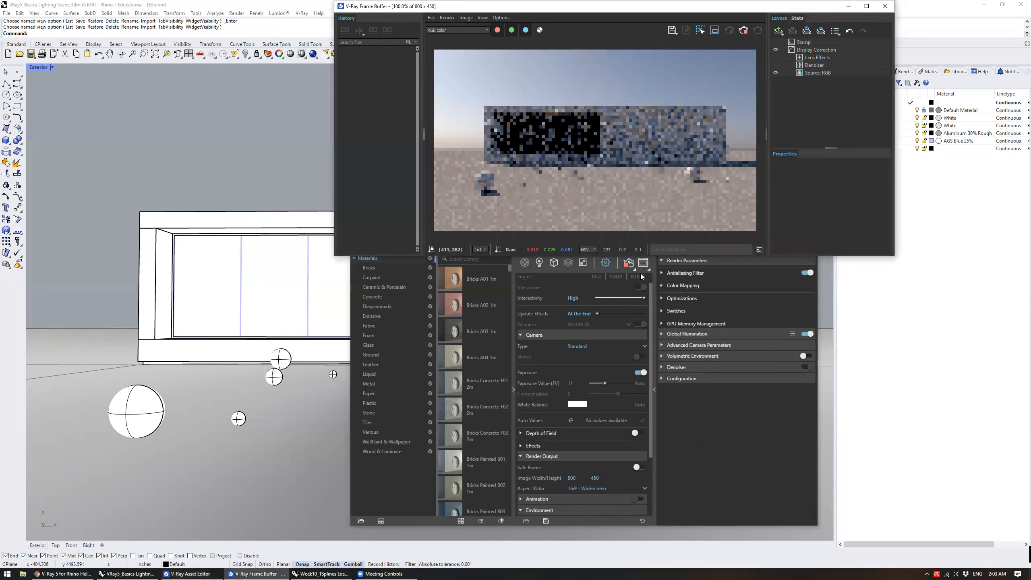
click(628, 262)
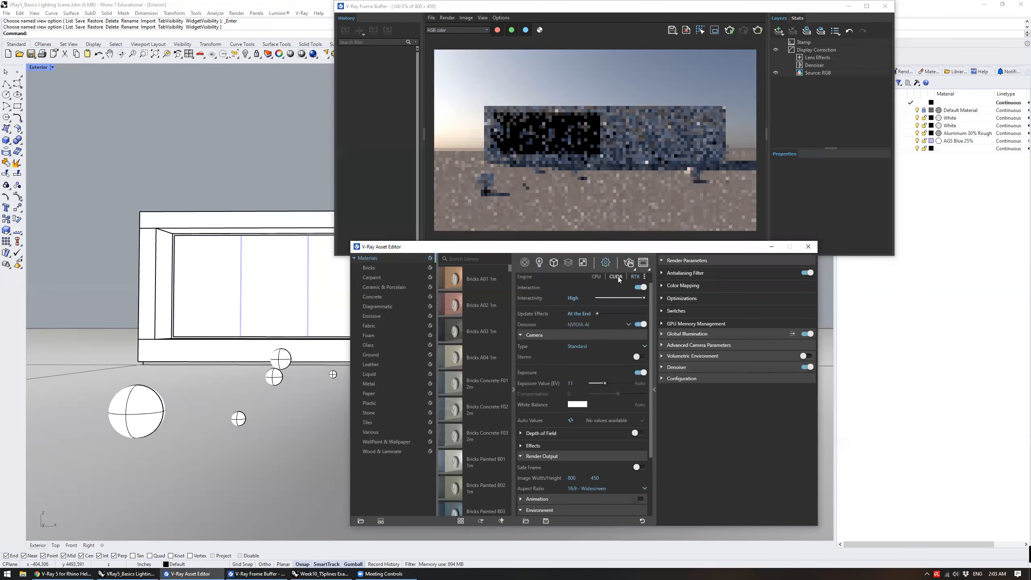
click(598, 277)
click(630, 264)
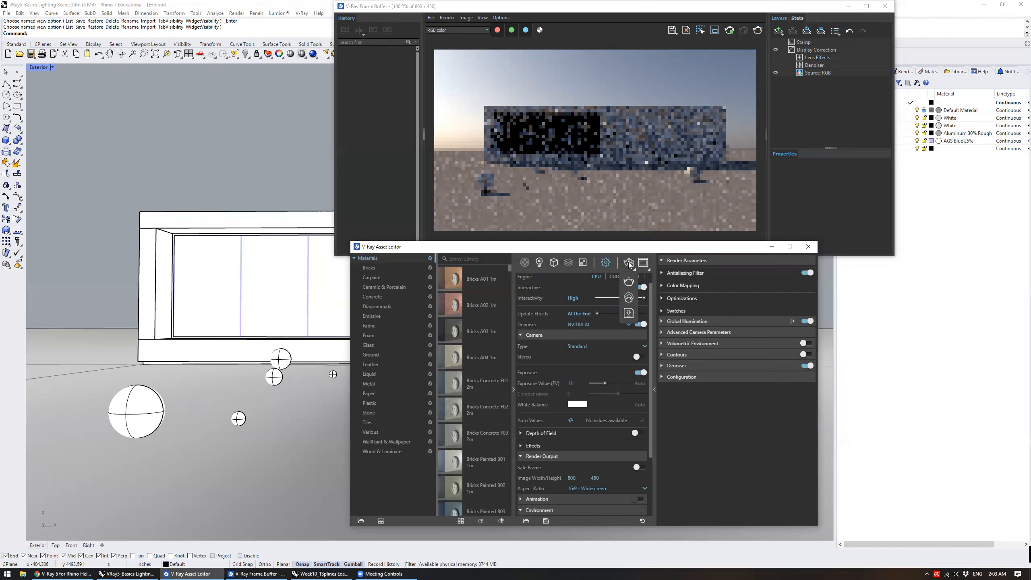
click(632, 300)
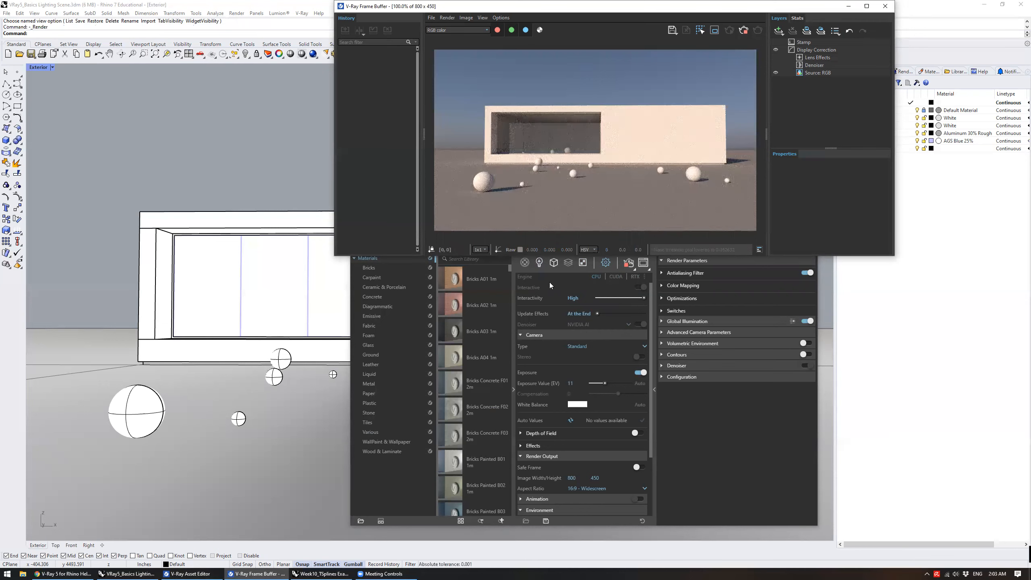
Re-aim the Rhino Document Sun to about 219.7 horizontal and 25.3 vertical, and raise its intensity multiplier to about 0.139
click(539, 262)
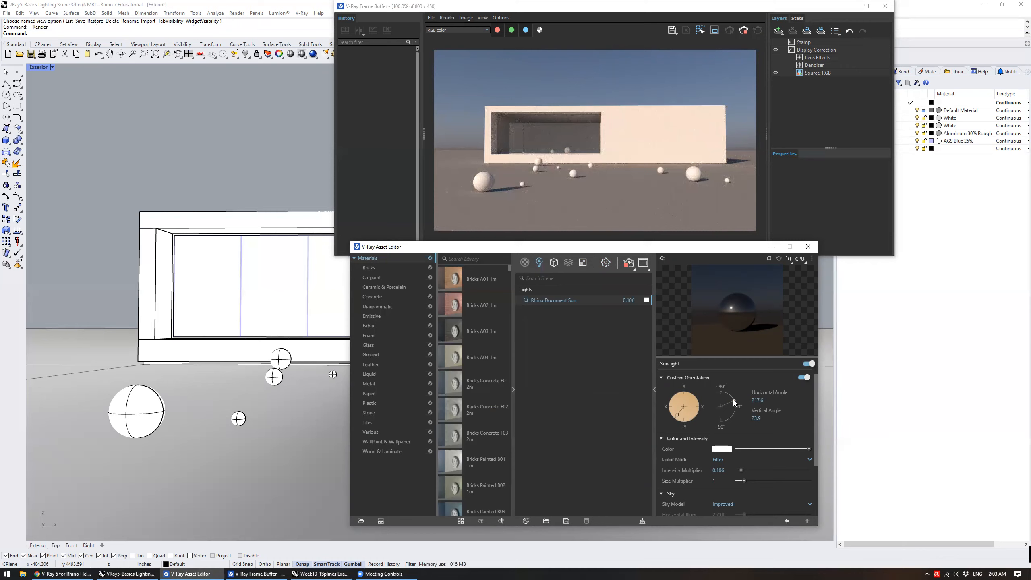
drag(734, 400, 700, 414)
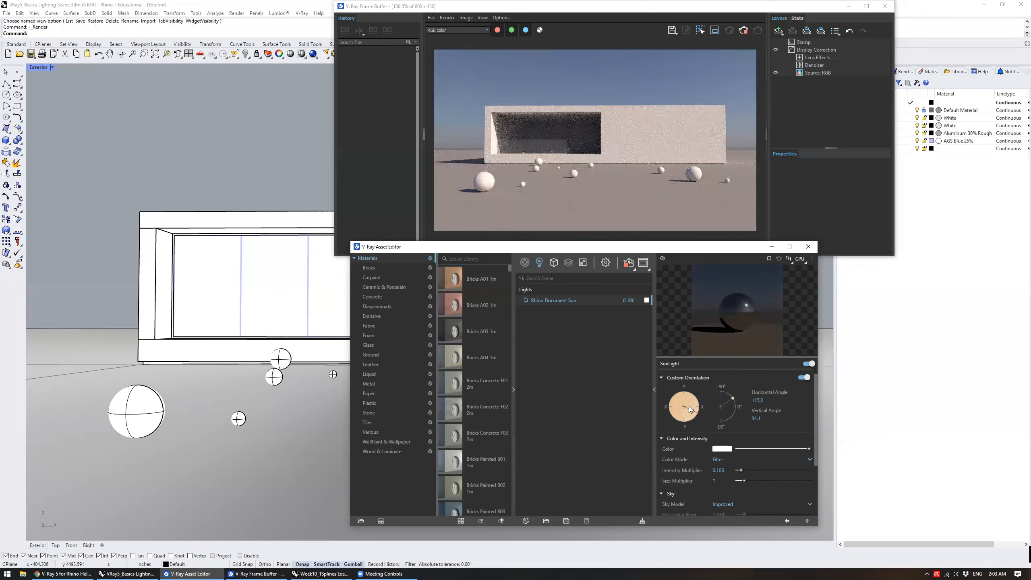
drag(693, 412, 734, 400)
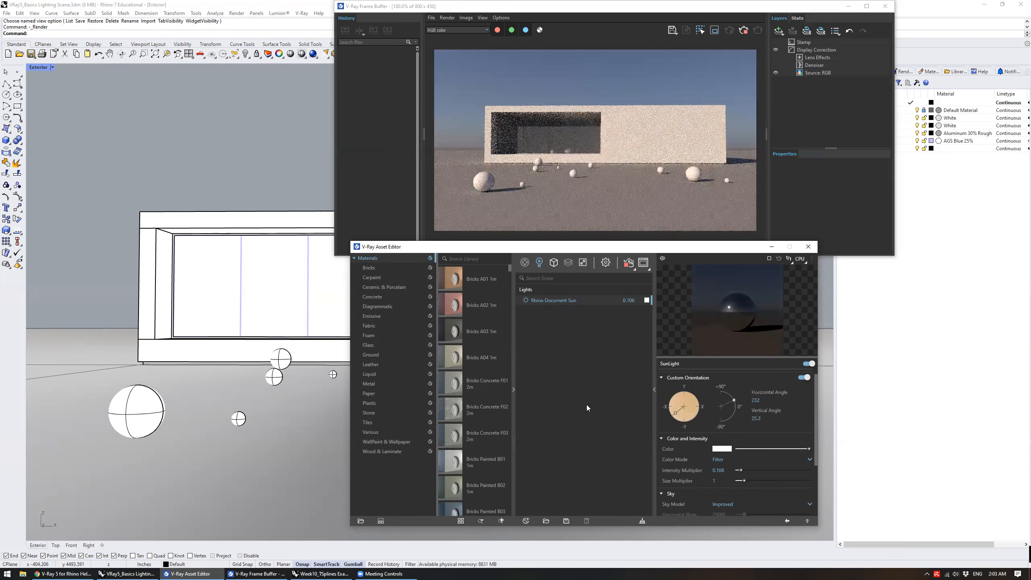
drag(677, 417, 678, 416)
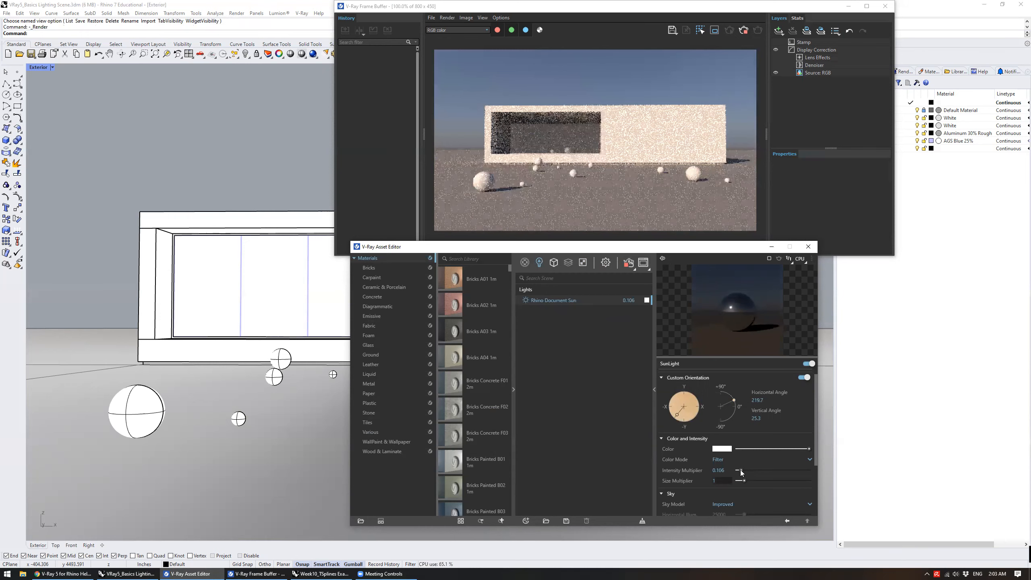
drag(742, 470, 741, 470)
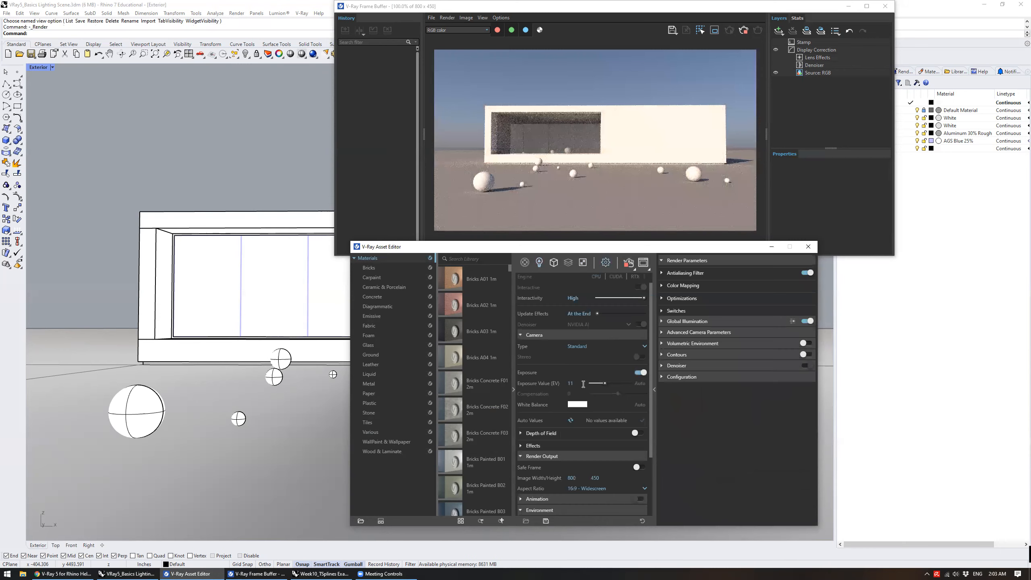
Compare camera exposure values of 10.5 and 11 in the render settings, and settle on 11.5
click(583, 383)
text(10.5)
key(Return)
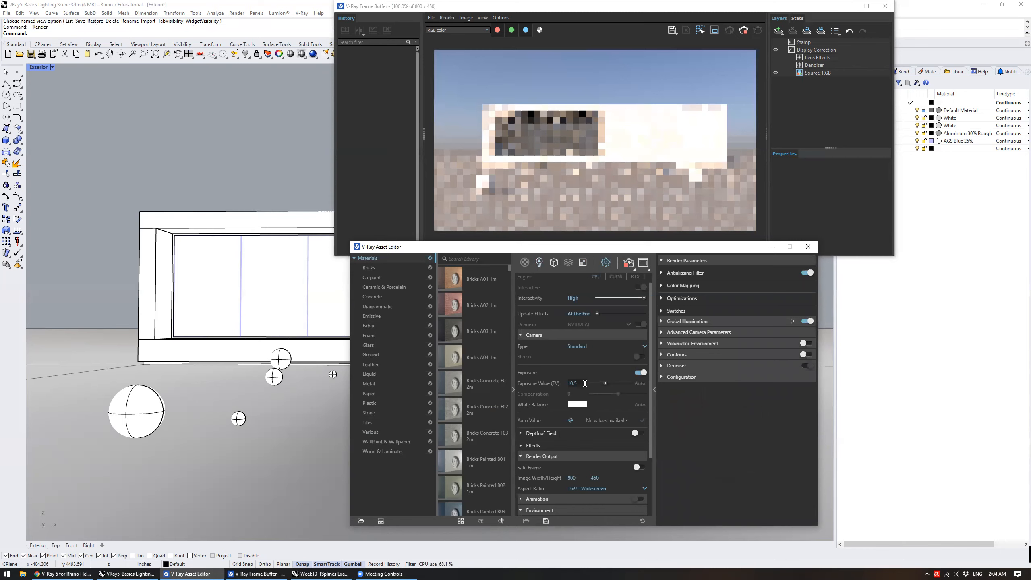
double_click(584, 383)
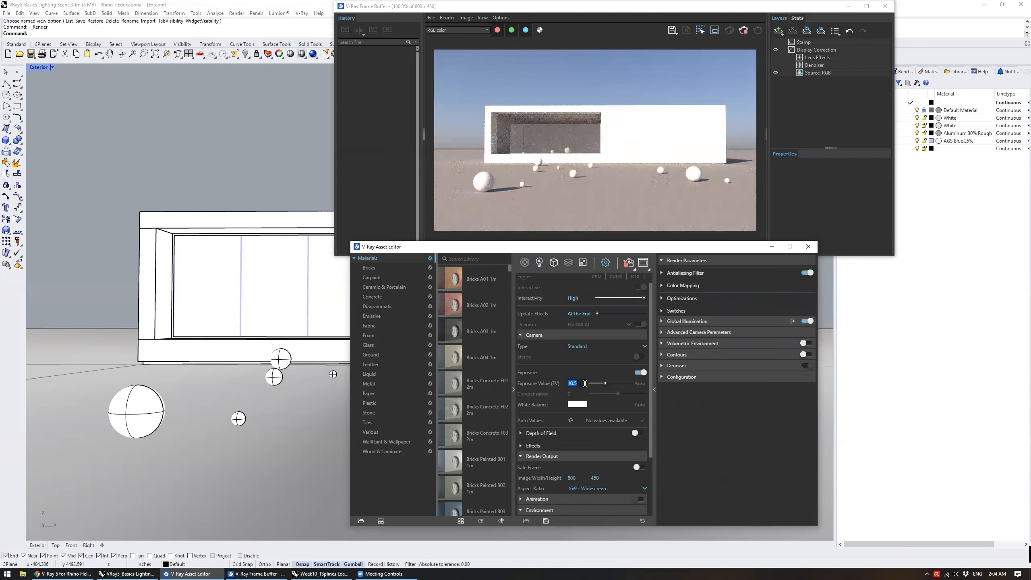
text(11)
key(Return)
double_click(585, 383)
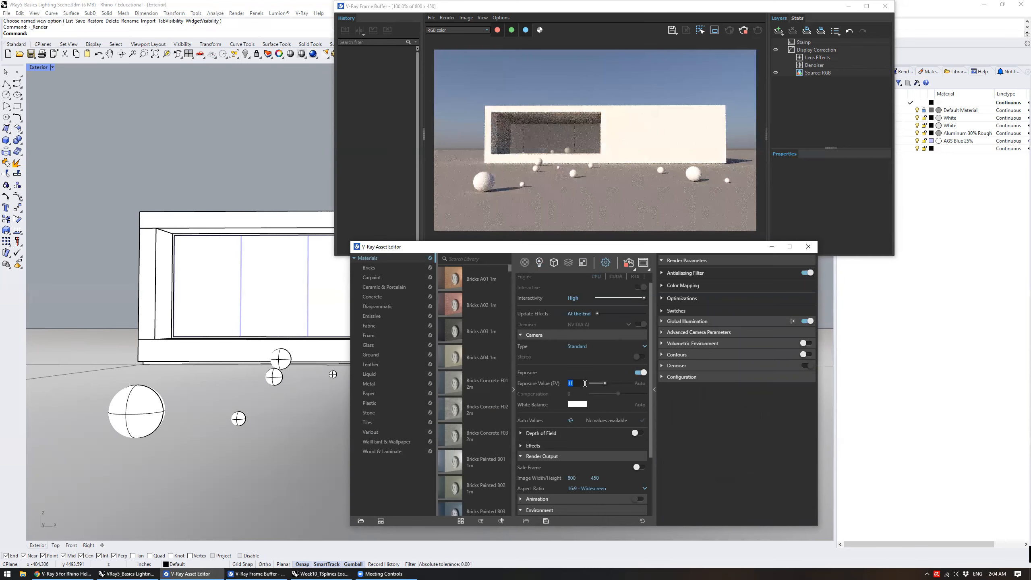
text(11.5)
key(Return)
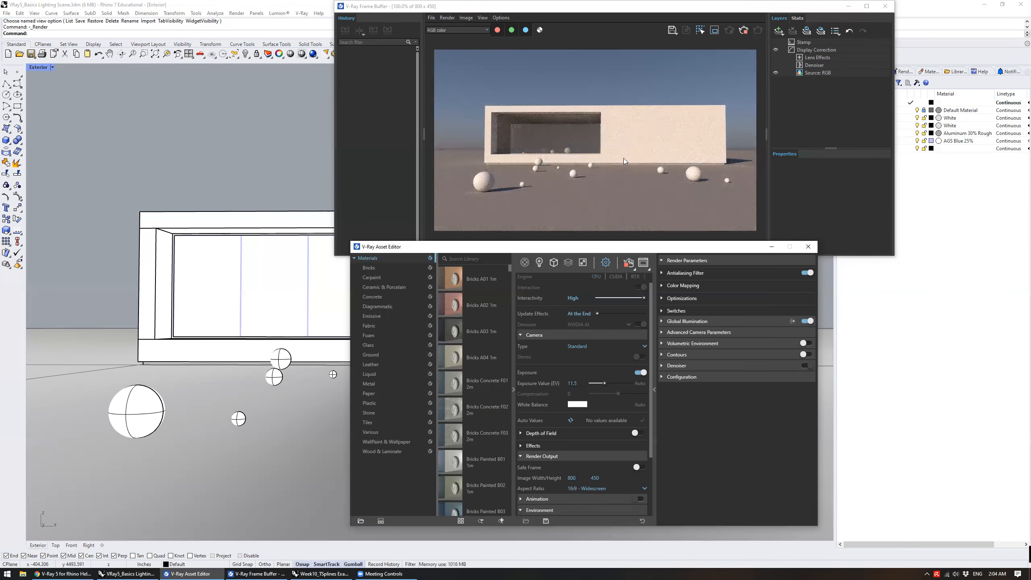
Compare the sun's sky models by applying Preetham et al, CIE Overcast, CIE Clear and Hosek et al in turn
click(539, 262)
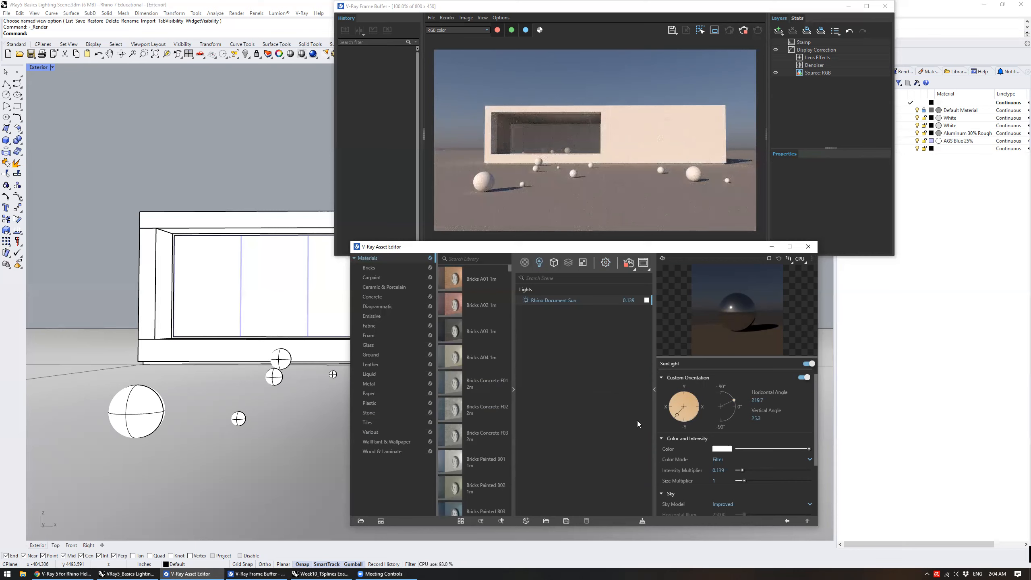
scroll(790, 422, down, 3)
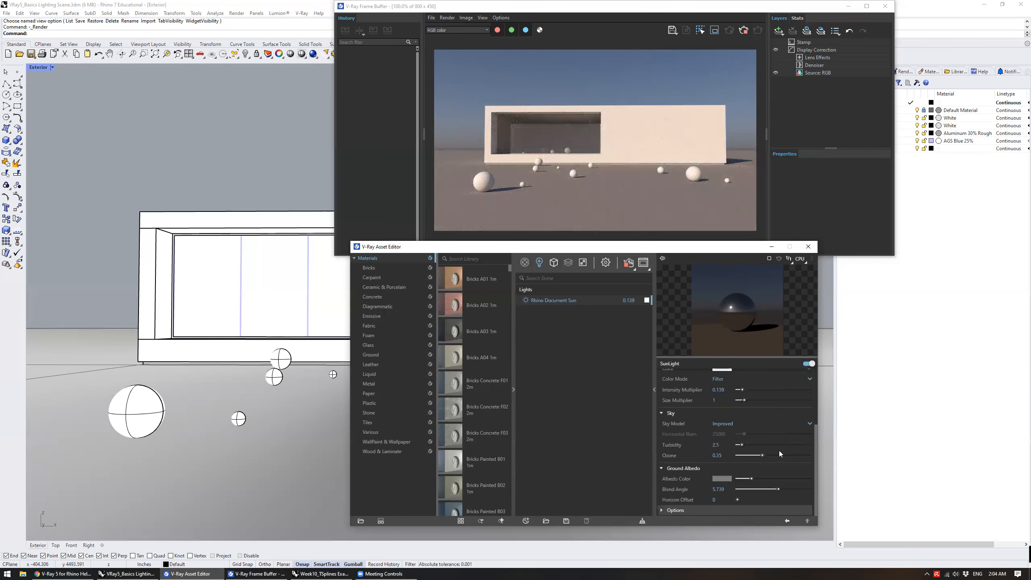
click(780, 425)
click(779, 434)
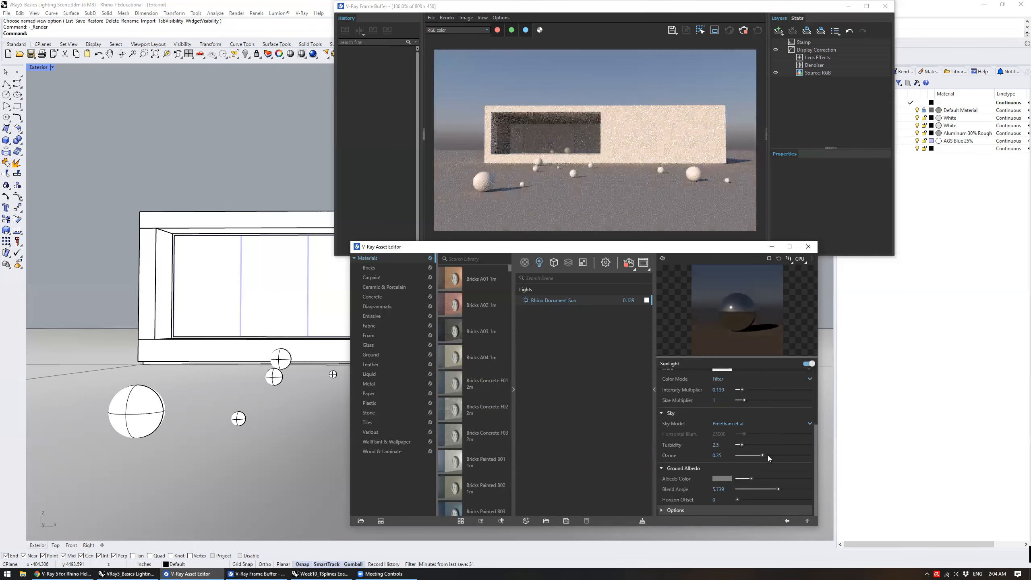
click(767, 455)
click(775, 423)
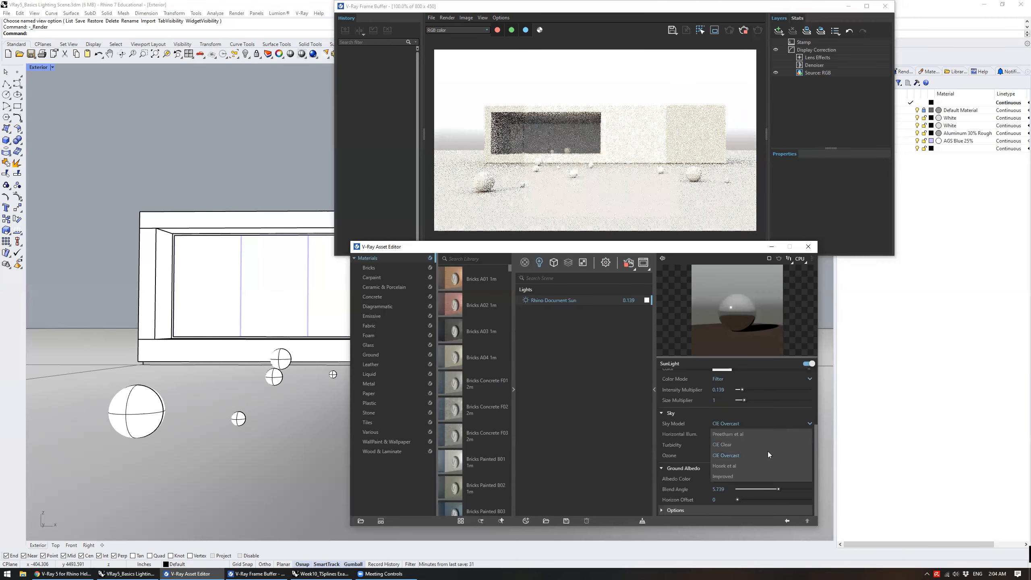
click(767, 445)
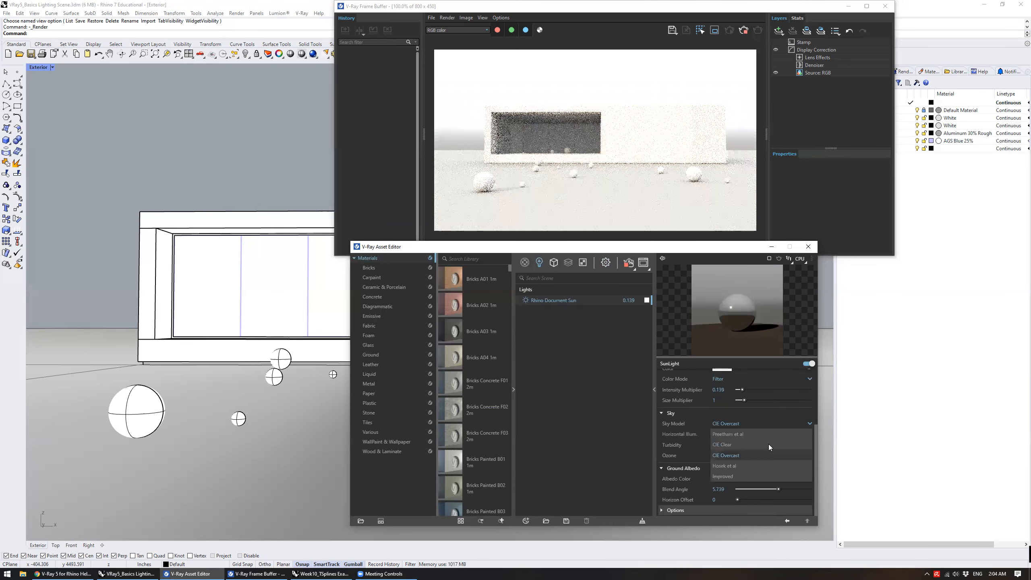
click(762, 424)
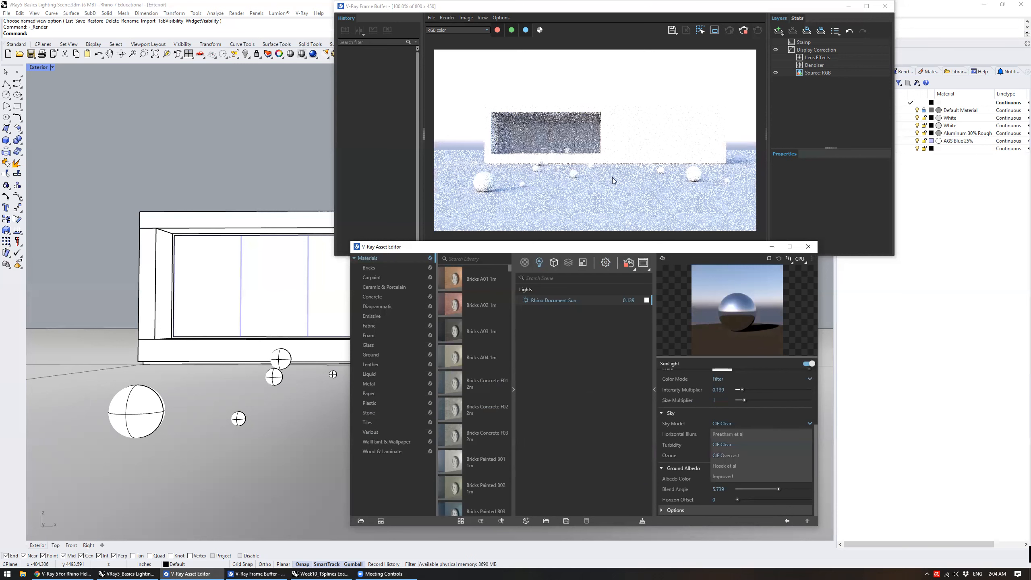
click(769, 464)
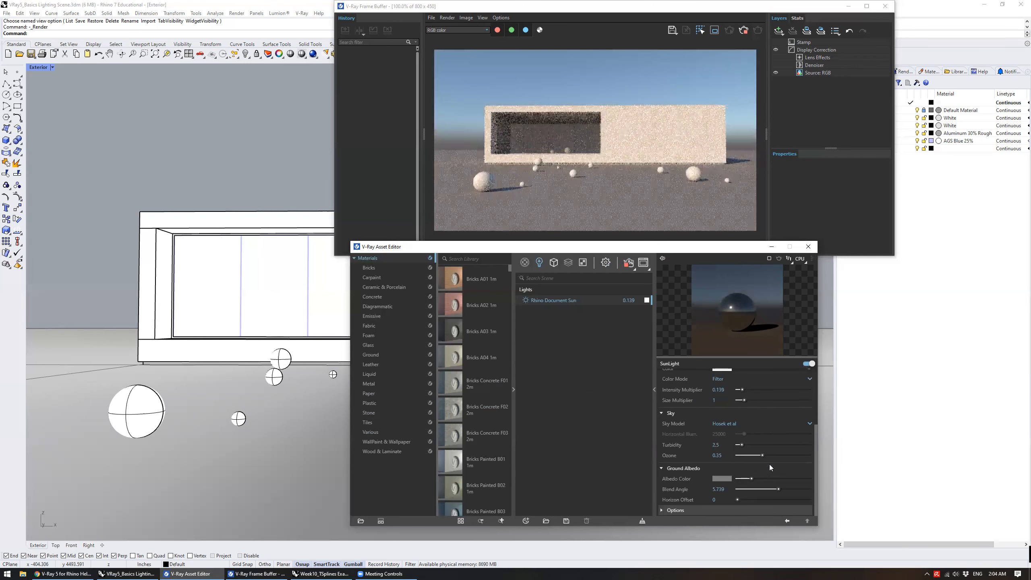
click(771, 424)
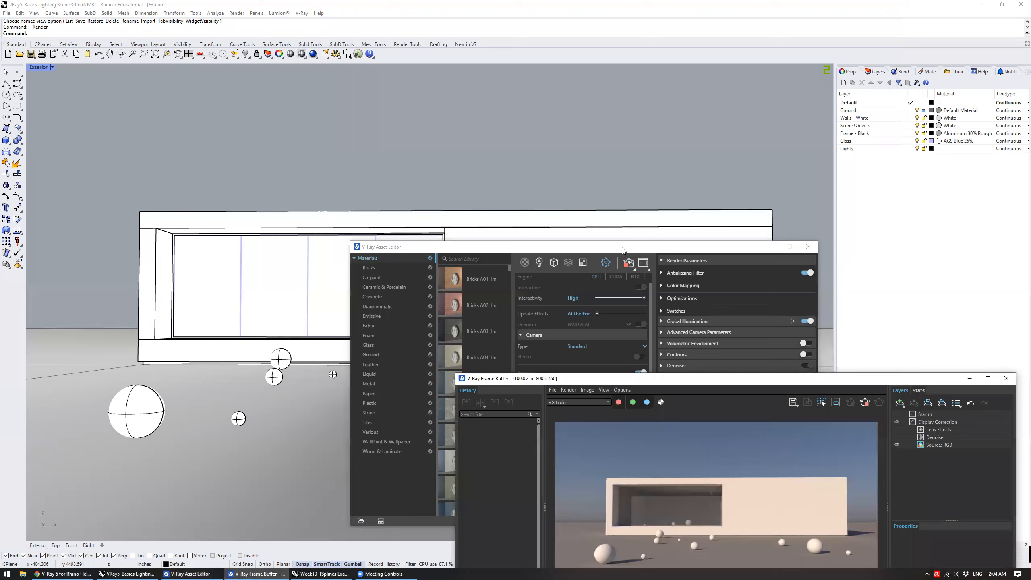
Move the V-Ray windows clear of the Rhino viewport and turn off the Ground layer's visibility
drag(517, 246, 599, 461)
right_drag(494, 167, 485, 262)
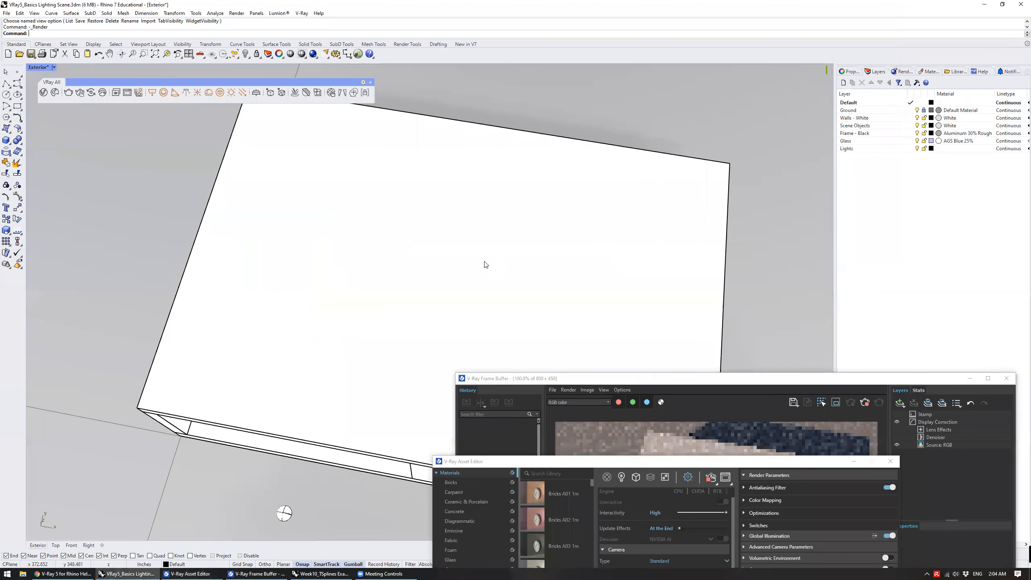
scroll(484, 266, down, 15)
scroll(555, 261, down, 7)
right_drag(556, 280, 629, 222)
click(944, 110)
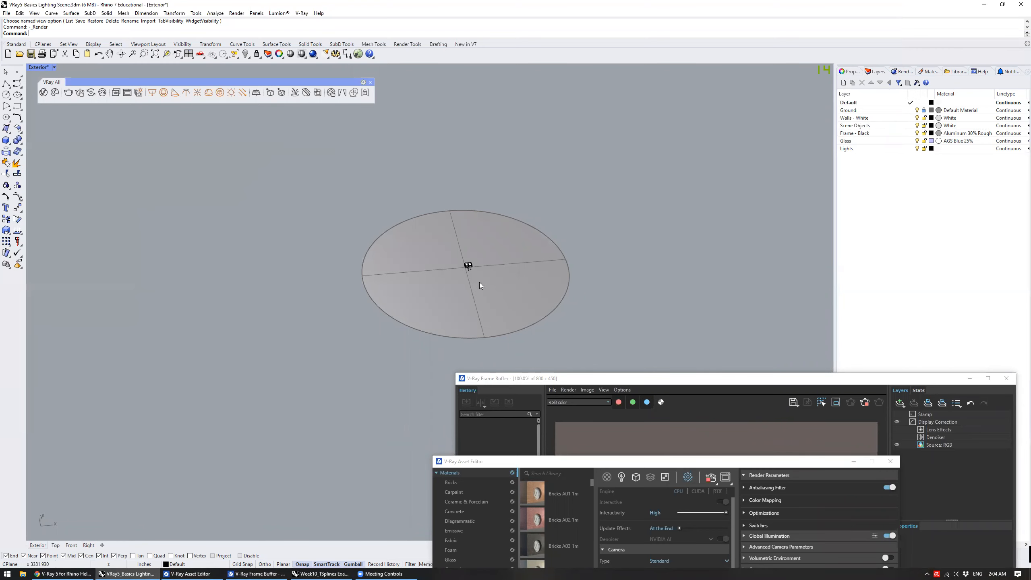
scroll(437, 273, up, 10)
scroll(456, 236, up, 3)
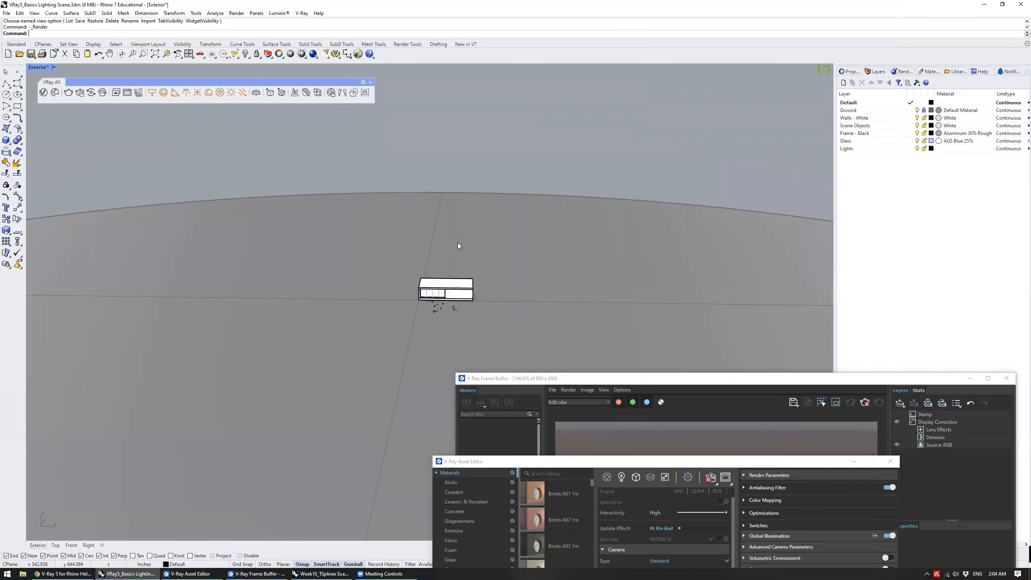
scroll(497, 269, down, 10)
scroll(504, 249, down, 3)
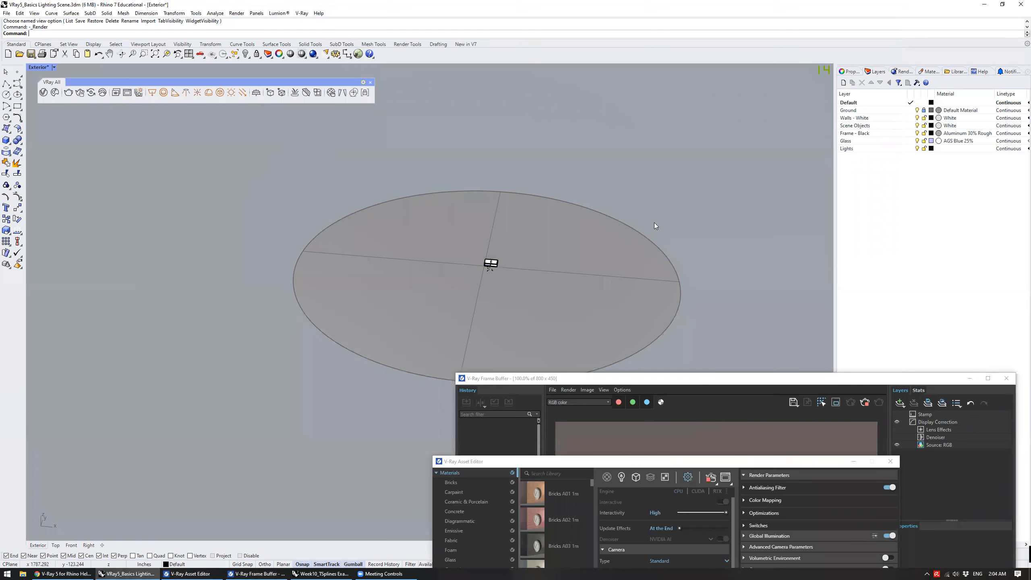
click(917, 110)
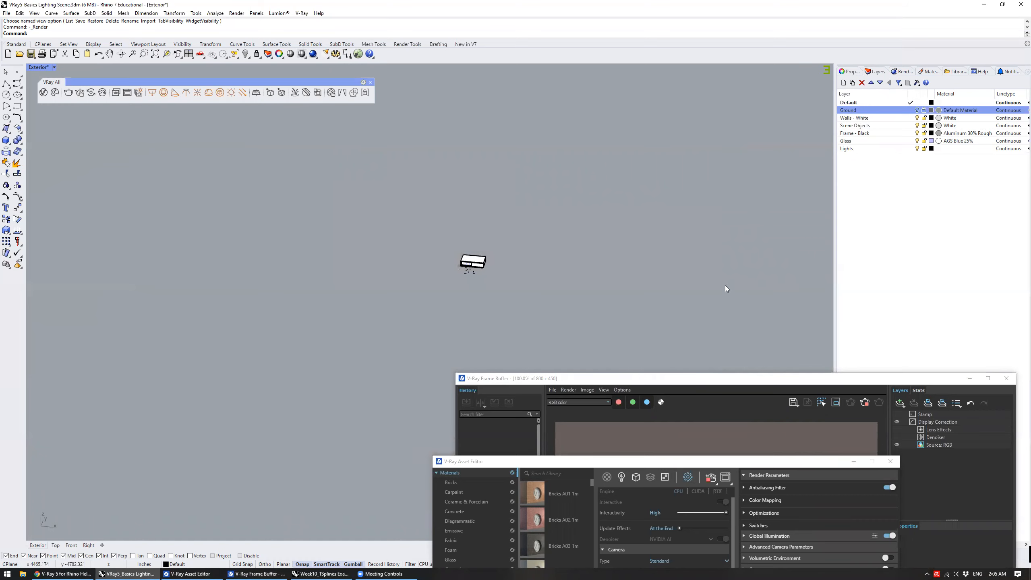
Examine the building in the interactive render from above and from near horizon level with the Ground layer hidden
scroll(727, 347, up, 2)
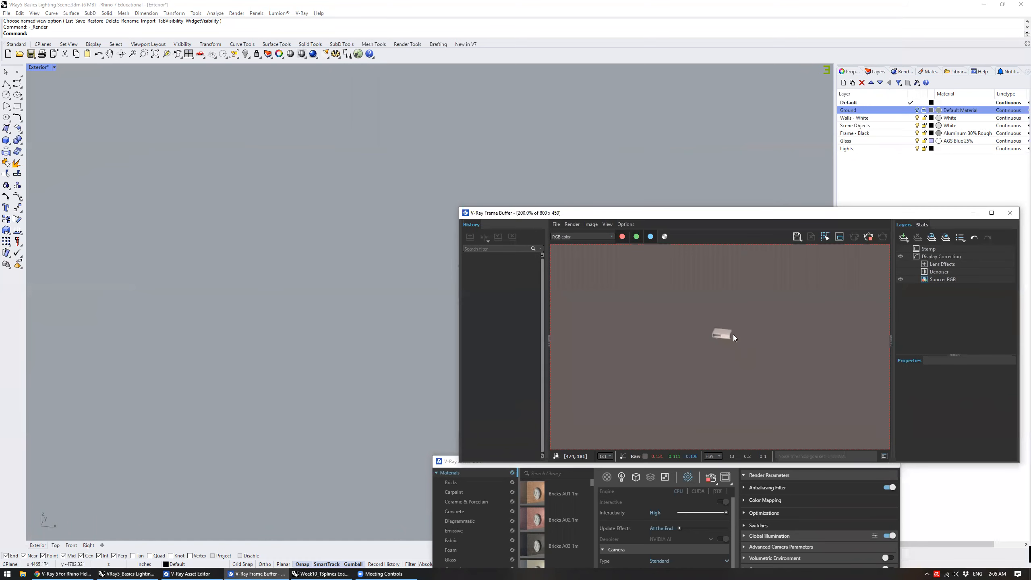
scroll(717, 318, down, 2)
scroll(698, 329, up, 2)
click(337, 266)
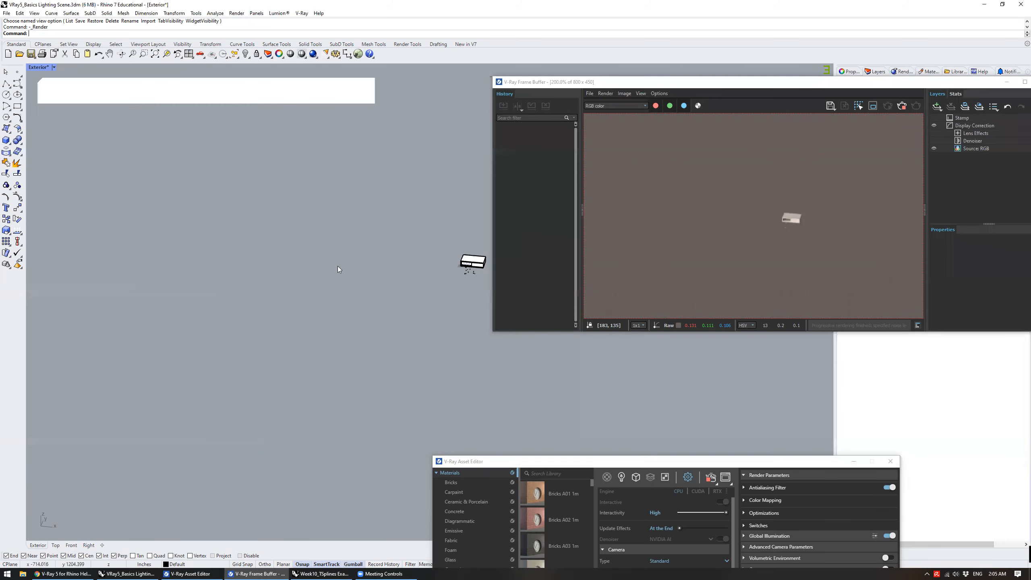
mouse_move(399, 262)
right_down()
mouse_move(377, 297)
mouse_move(377, 272)
right_up()
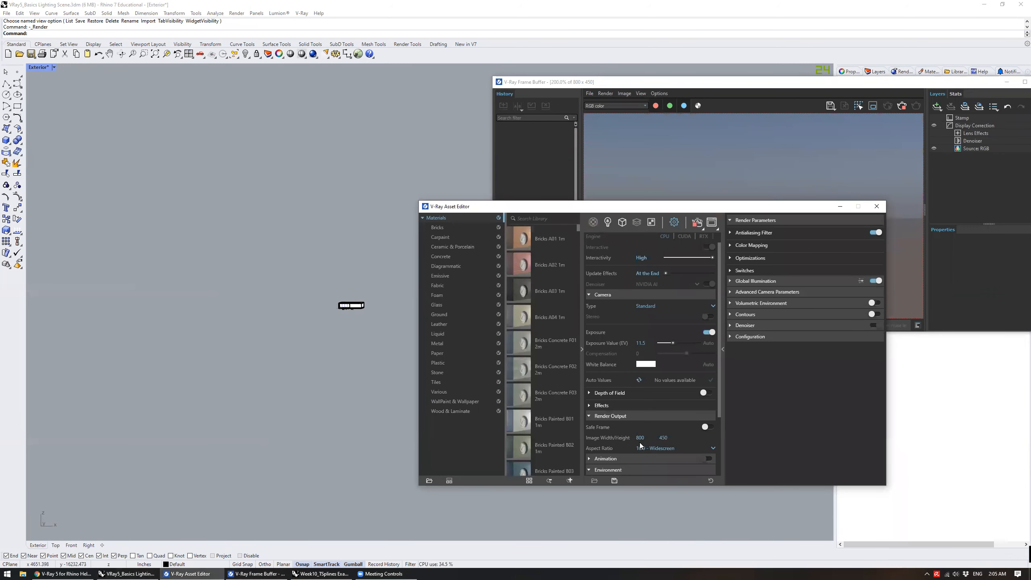
Open the Sky texture from the environment settings and look at the building from above the horizon again
scroll(639, 442, down, 2)
click(700, 400)
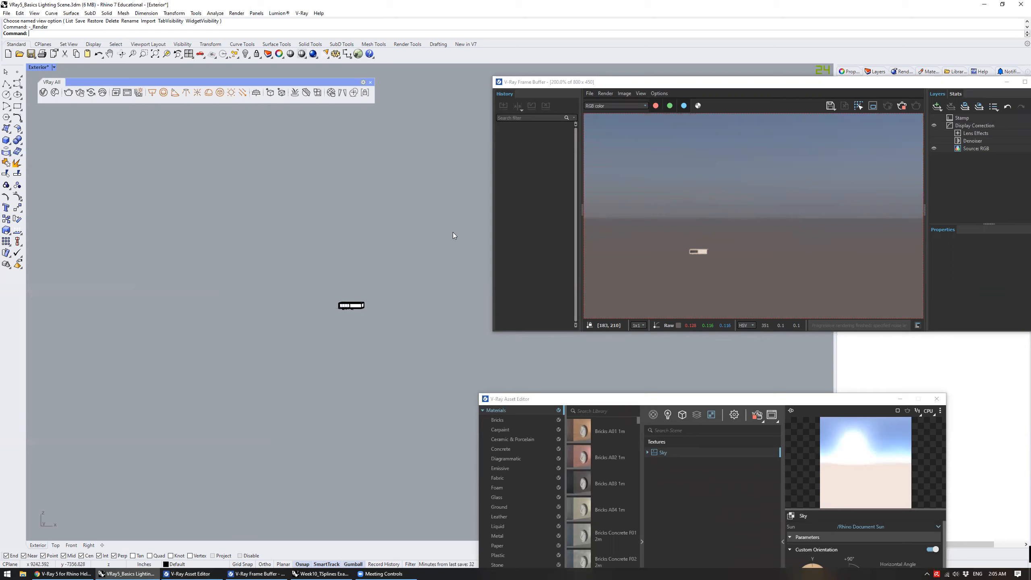
right_drag(351, 264, 363, 310)
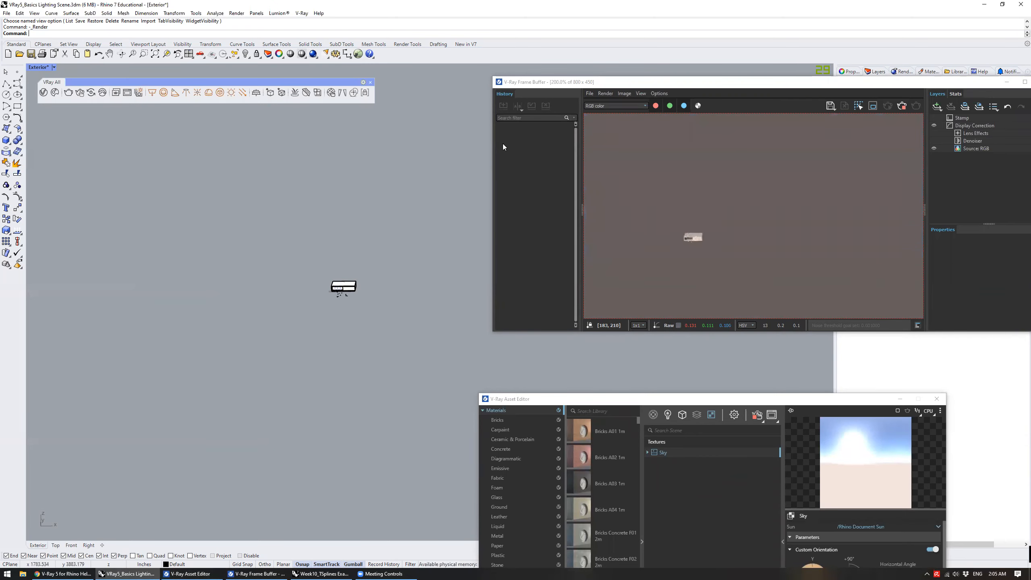
Rearrange the V-Ray windows, enable the Rhino Document Ground Plane in the geometry assets, and check it at horizon level
click(641, 84)
drag(642, 84, 565, 102)
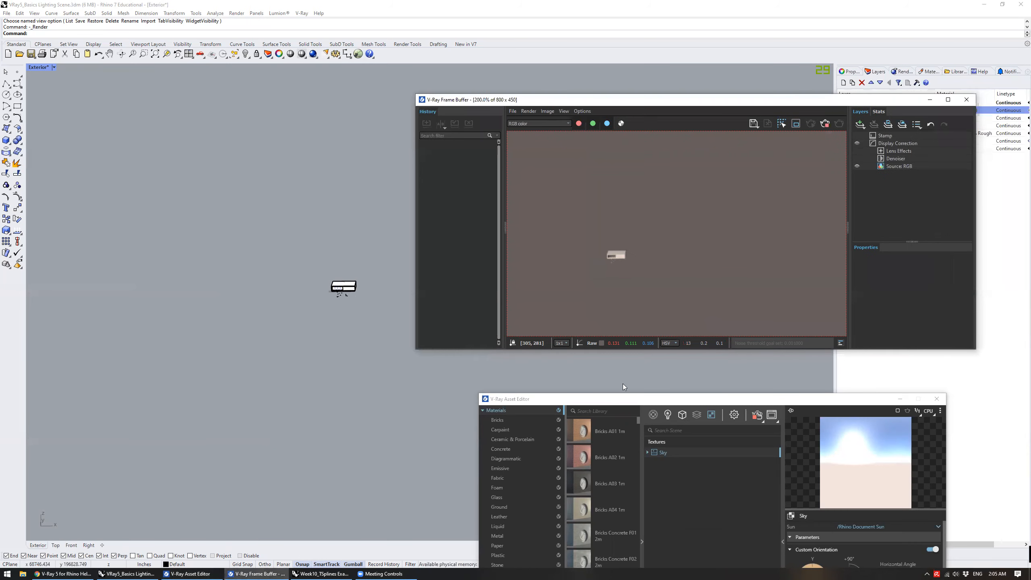
drag(632, 400, 553, 295)
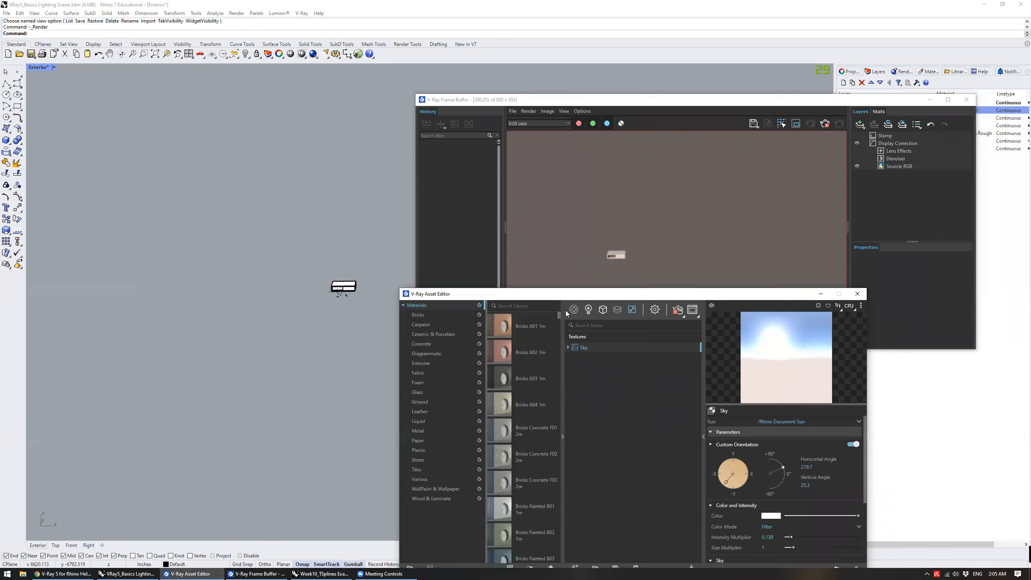
click(603, 310)
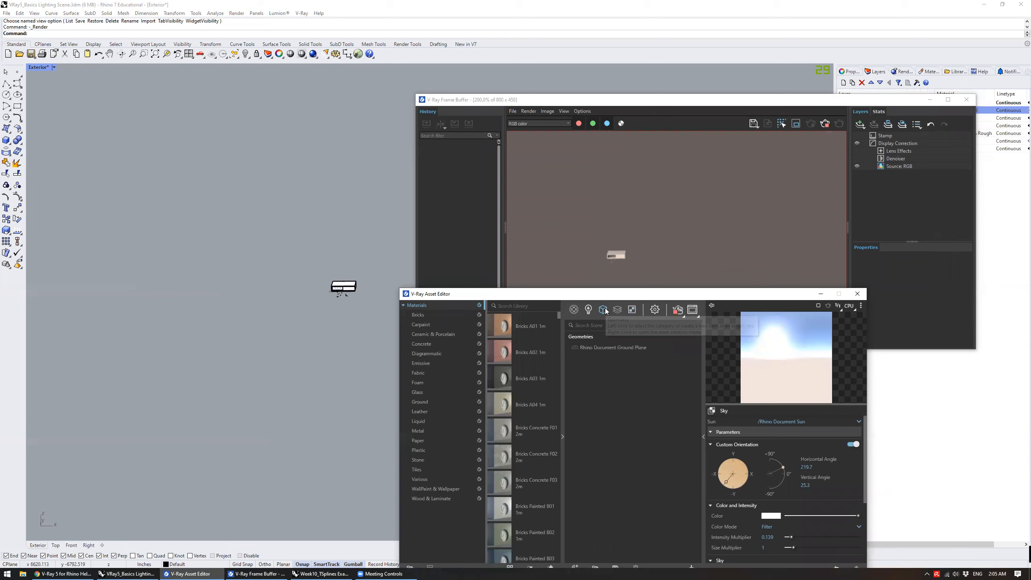
click(575, 347)
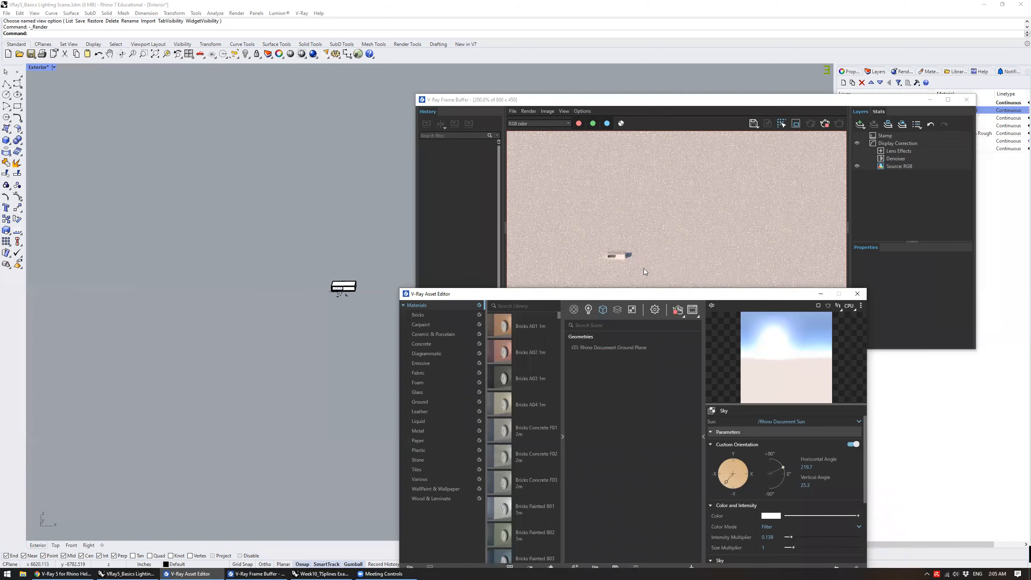
right_drag(312, 281, 343, 296)
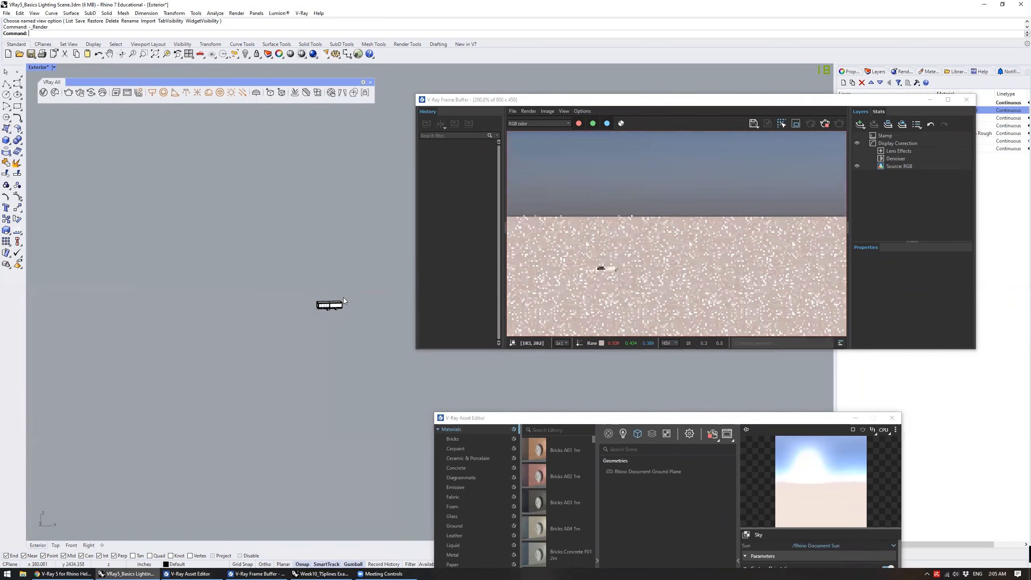
Restore the saved Exterior view and bring the whole rendered image into view in the Frame Buffer
click(36, 67)
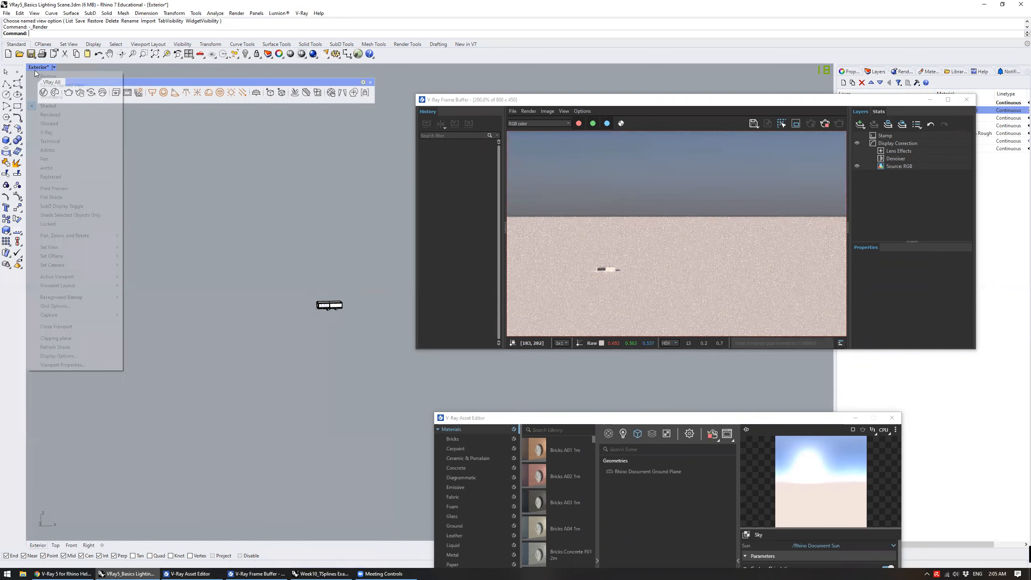
mouse_move(101, 247)
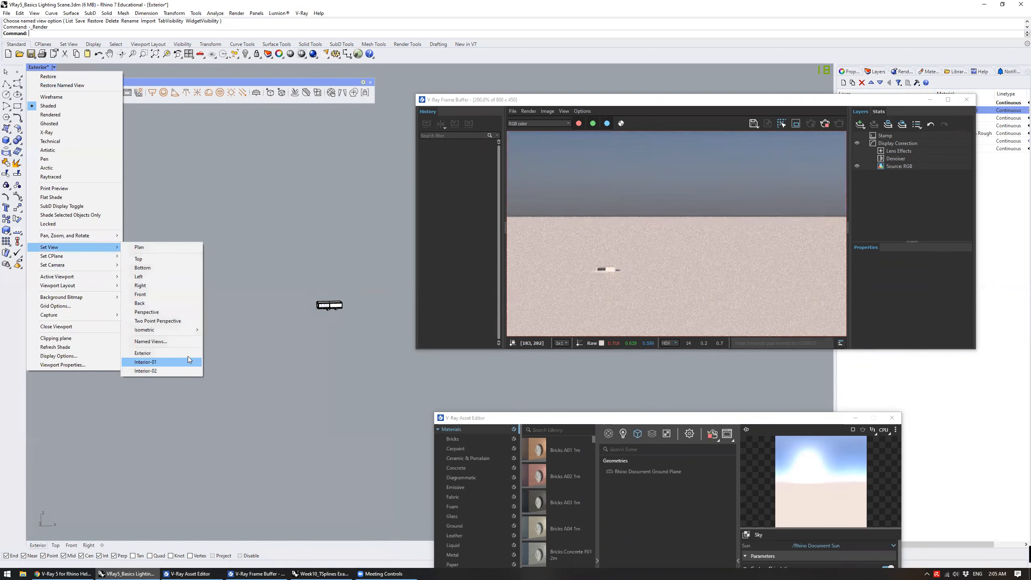
click(187, 354)
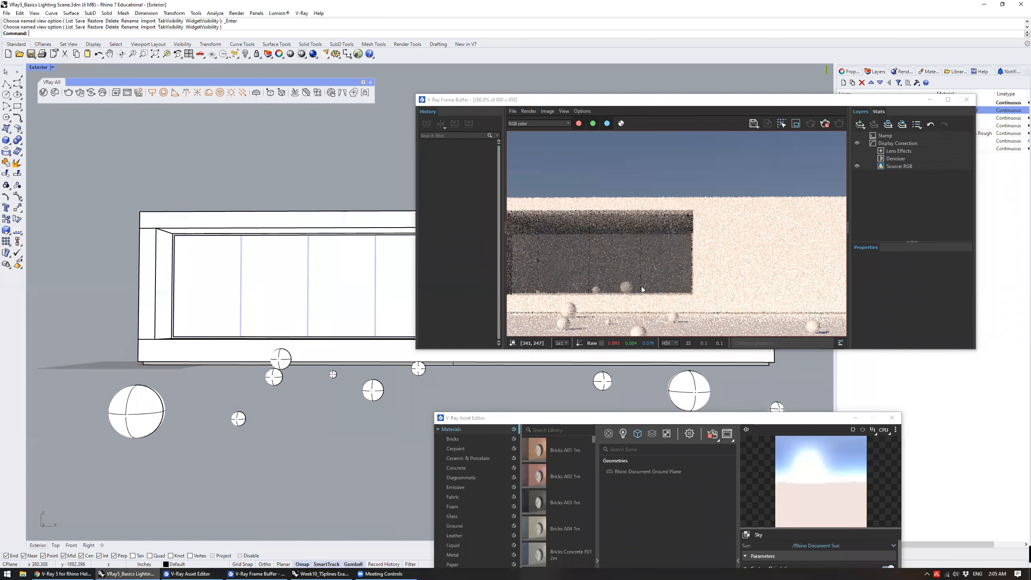
scroll(641, 285, down, 2)
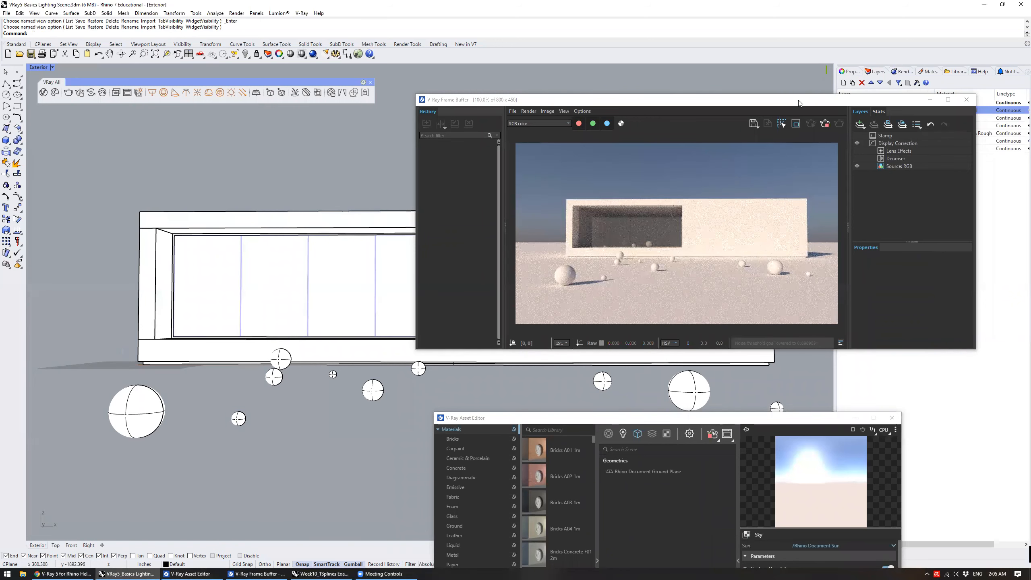
drag(798, 103, 783, 185)
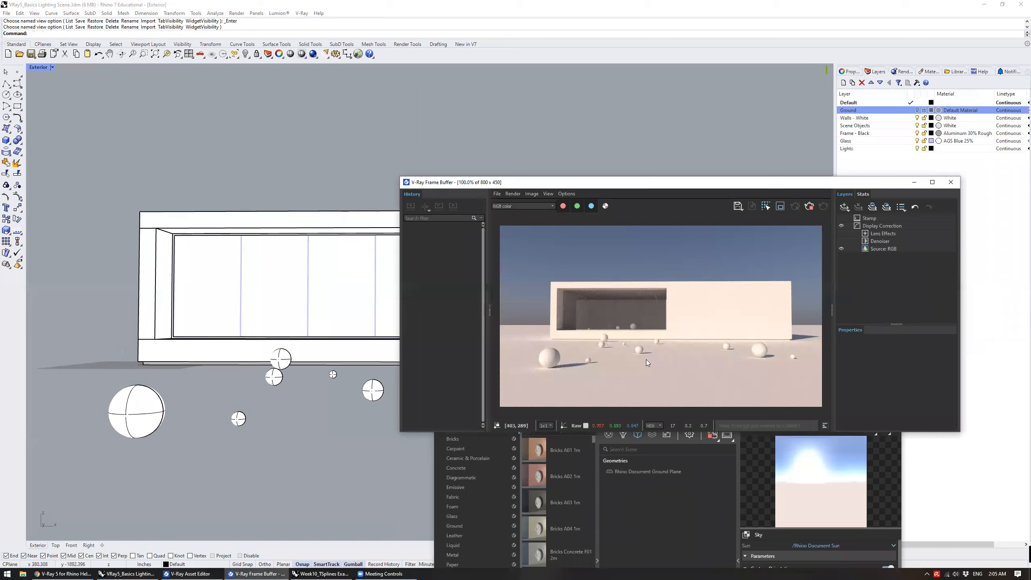
Look up the Infinite Plane command among the V-Ray objects as an alternative ground, without placing one
click(647, 483)
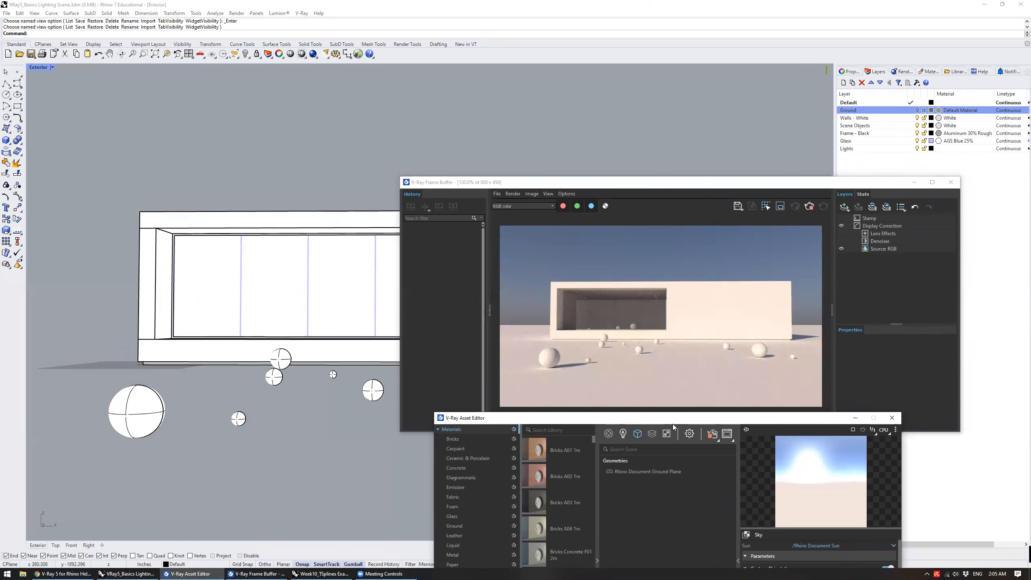
click(302, 13)
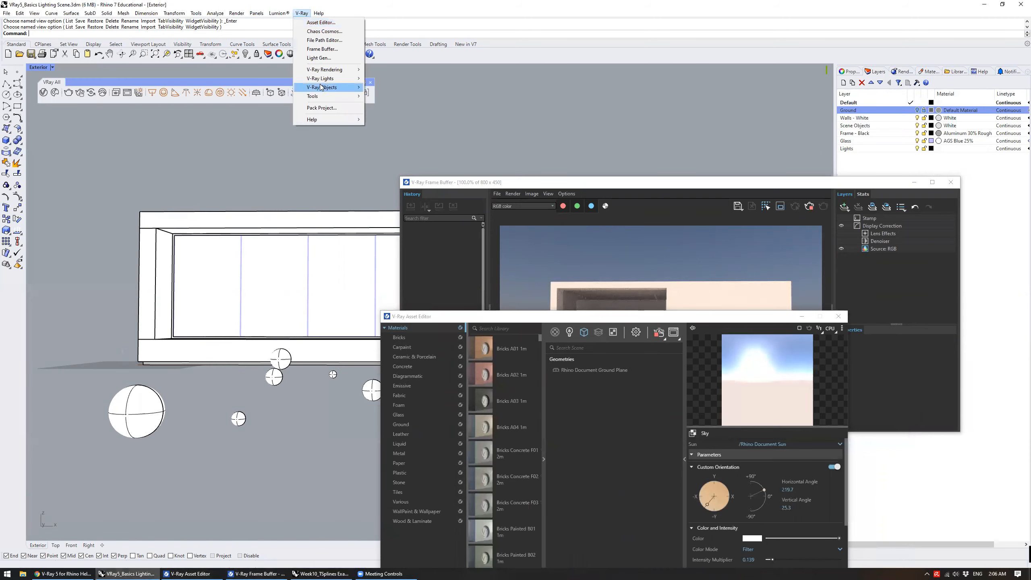
mouse_move(322, 87)
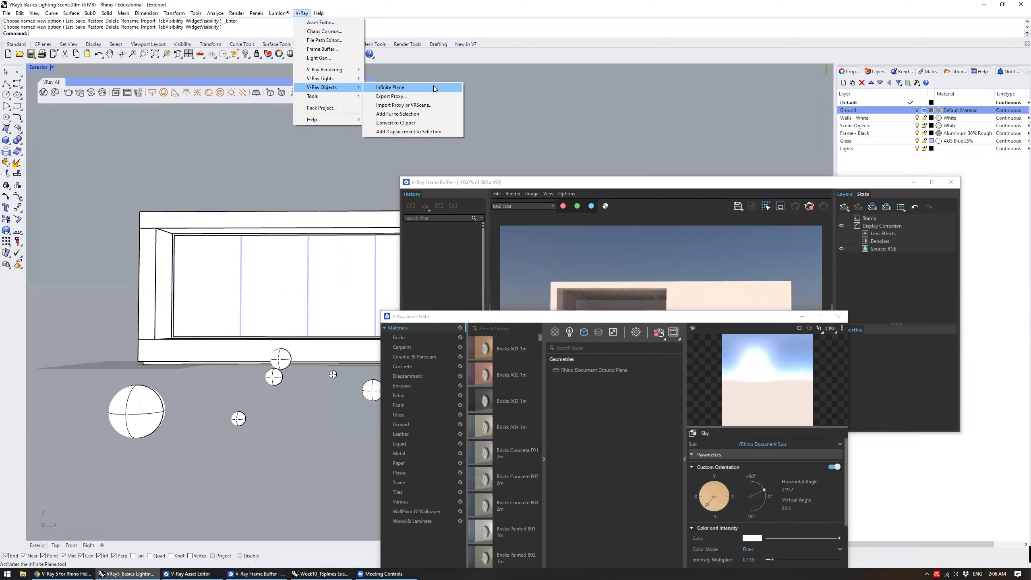
click(654, 468)
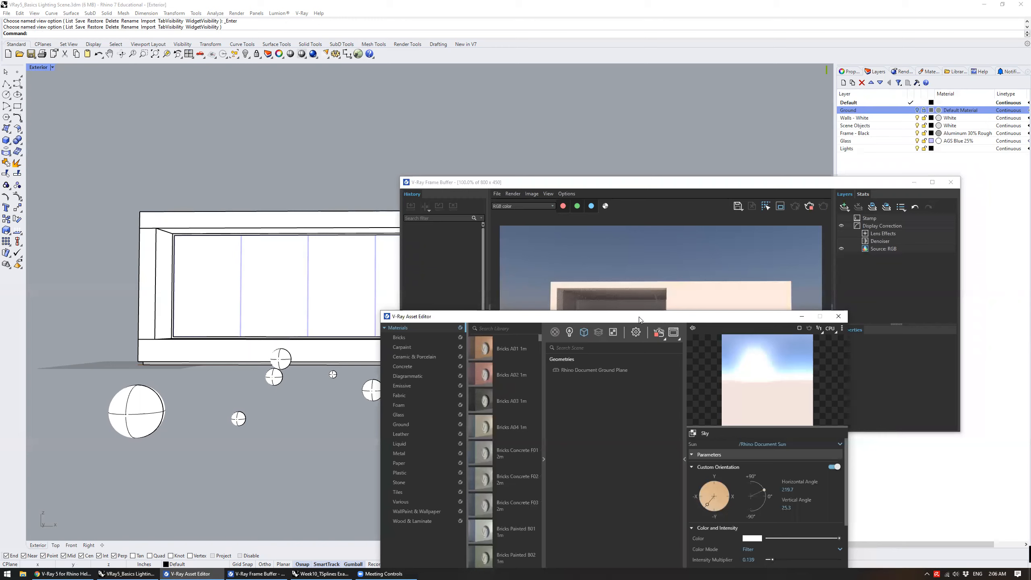
drag(639, 319, 722, 428)
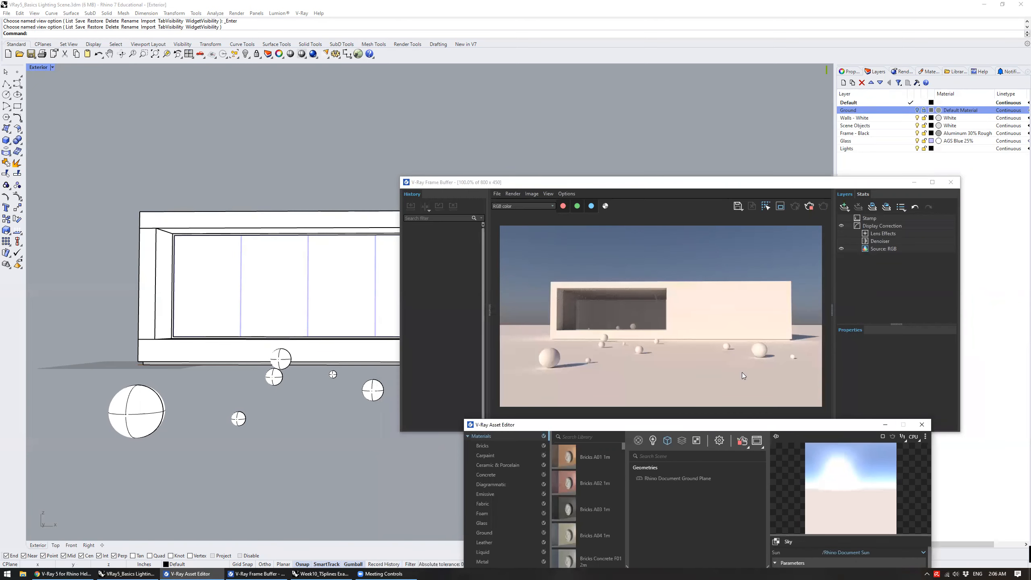
Turn the Ground layer's visibility back on and disable the Rhino Document Ground Plane
click(918, 111)
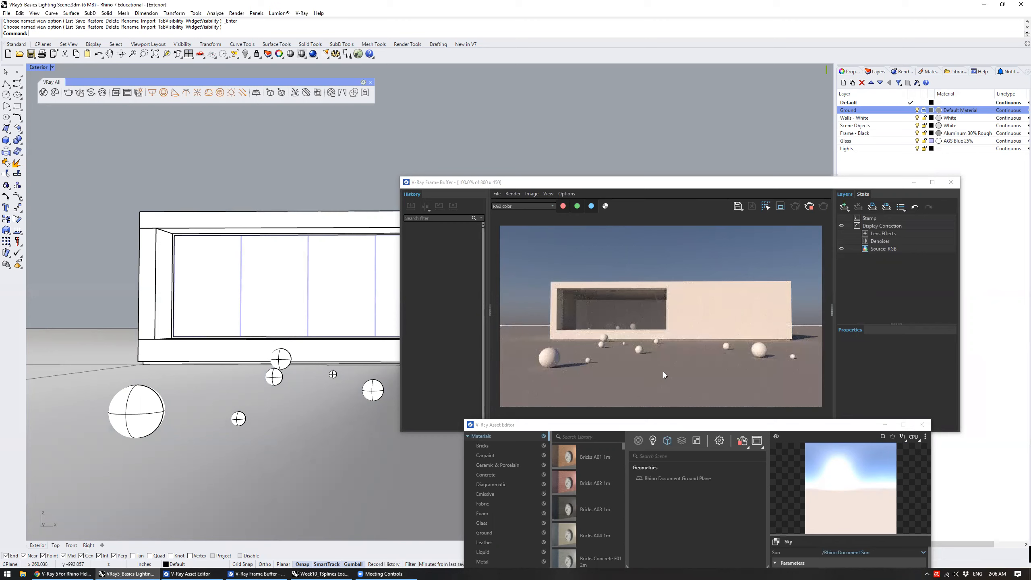
click(918, 110)
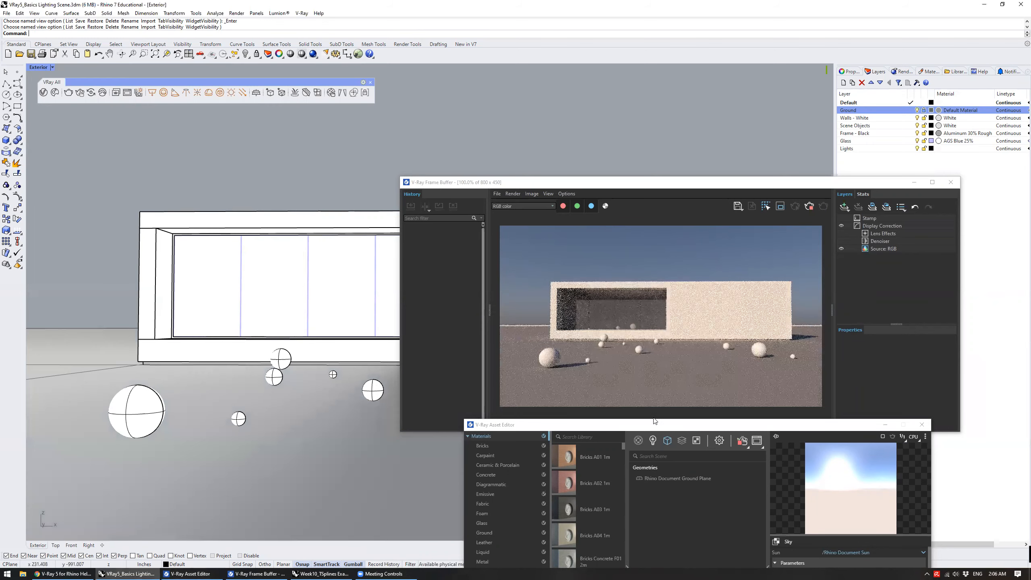
drag(650, 425, 569, 262)
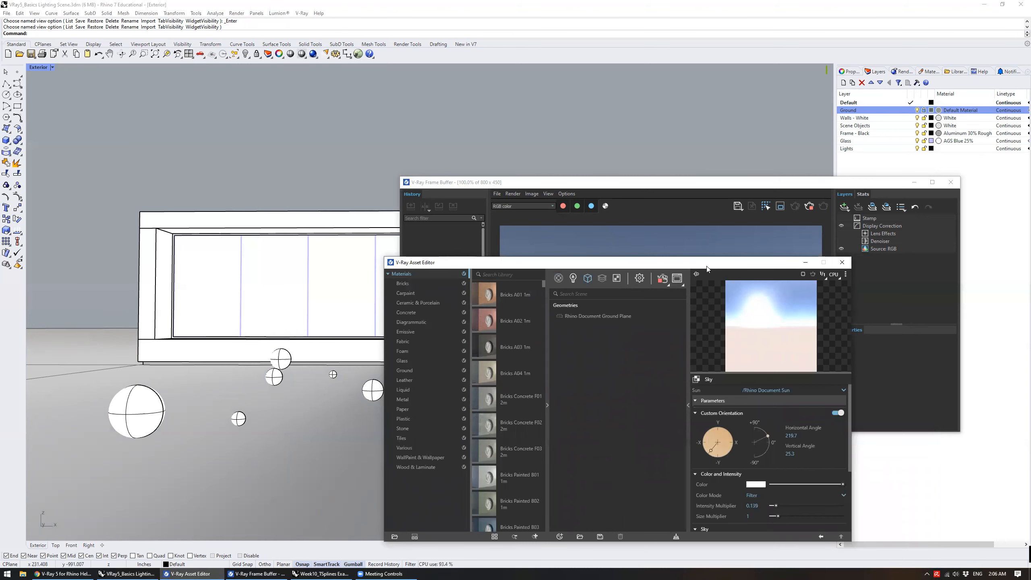
drag(617, 263, 684, 413)
click(900, 112)
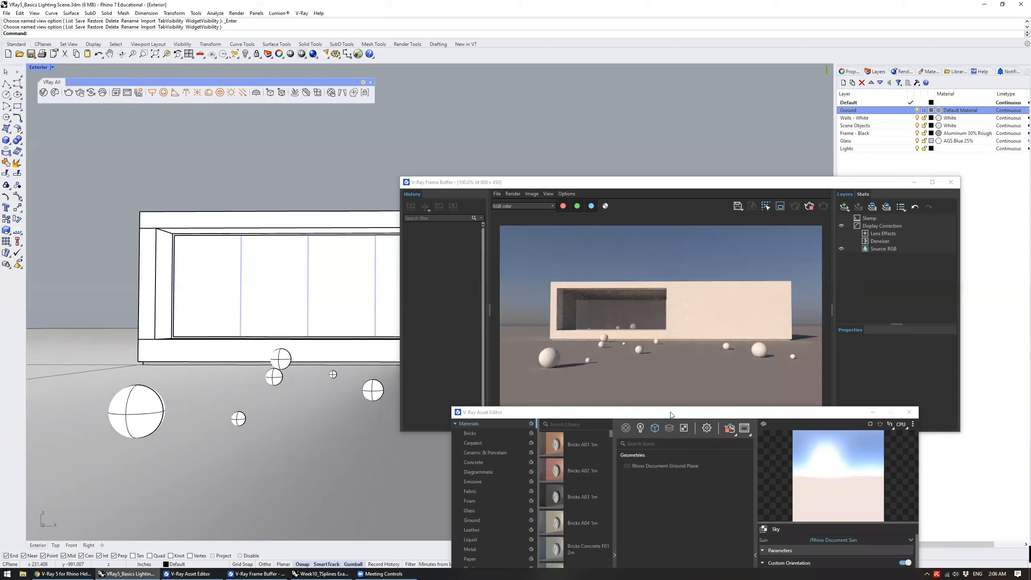
Arrange the V-Ray windows so the Frame Buffer sits above the Asset Editor with the render uncovered
drag(670, 412, 452, 308)
double_click(647, 183)
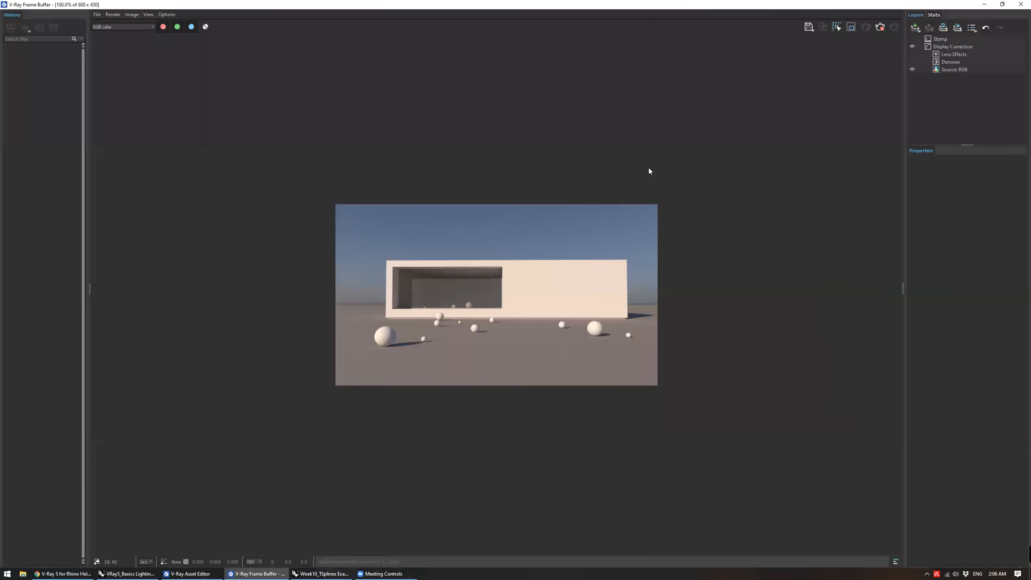
double_click(674, 3)
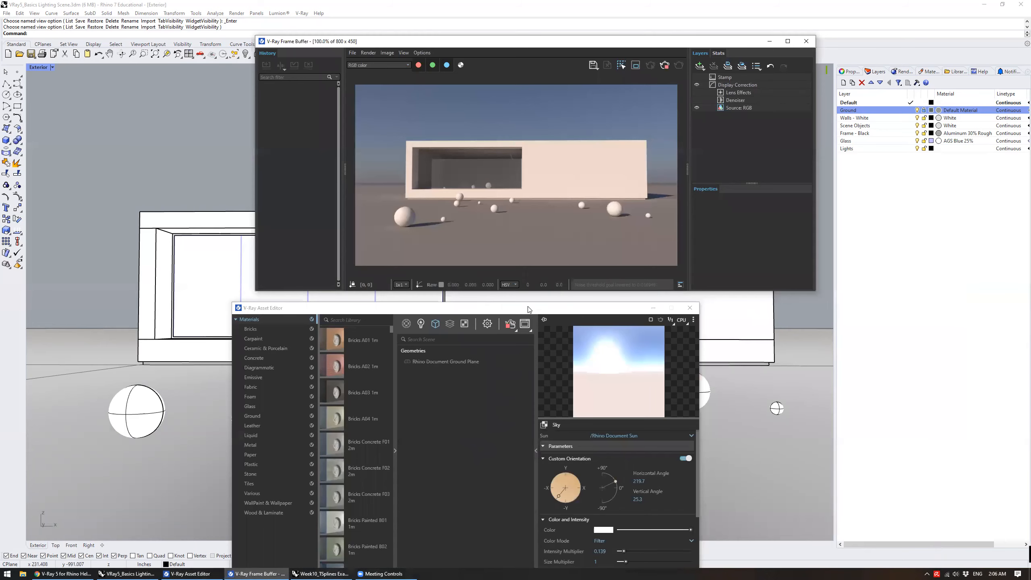
drag(621, 291, 622, 303)
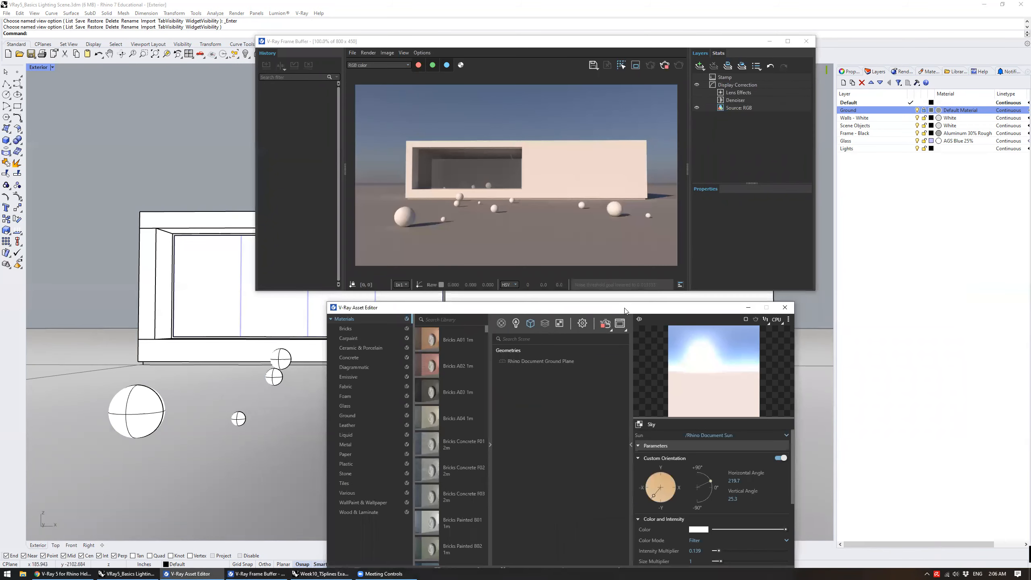
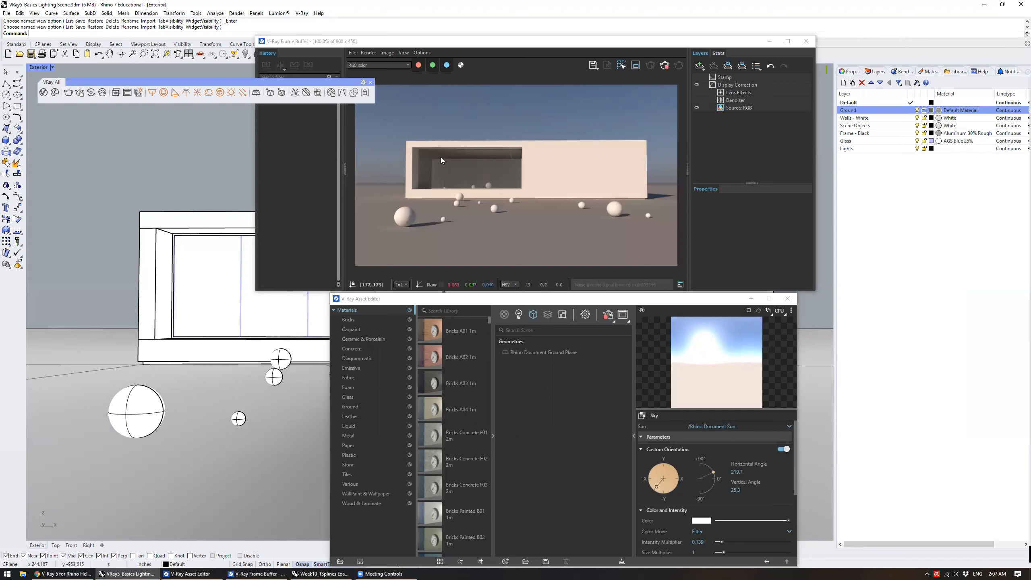
Browse the Glass category of the V-Ray material library, down to the frosted, patterned and tempered glass presets
drag(528, 301, 528, 217)
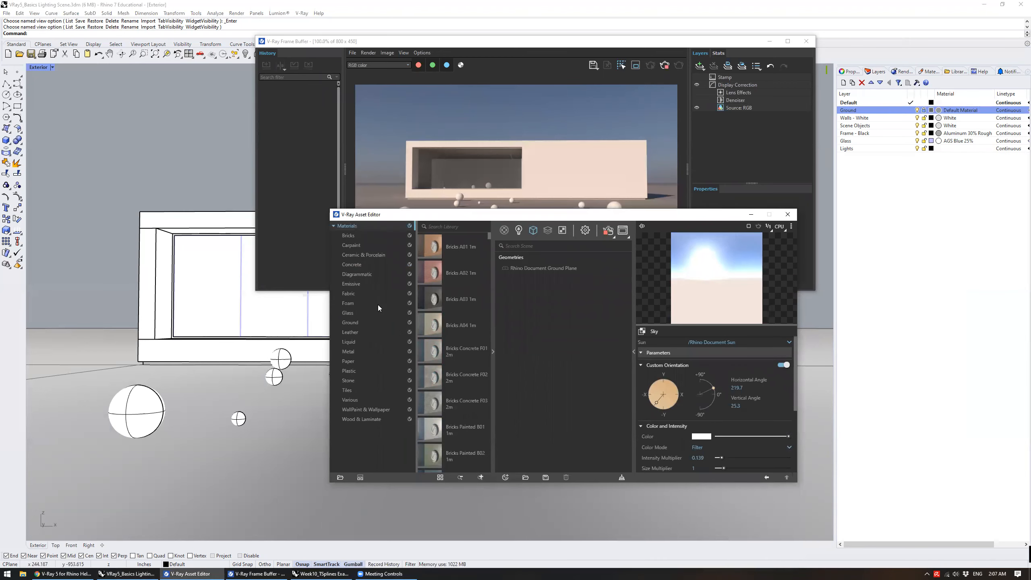
click(366, 312)
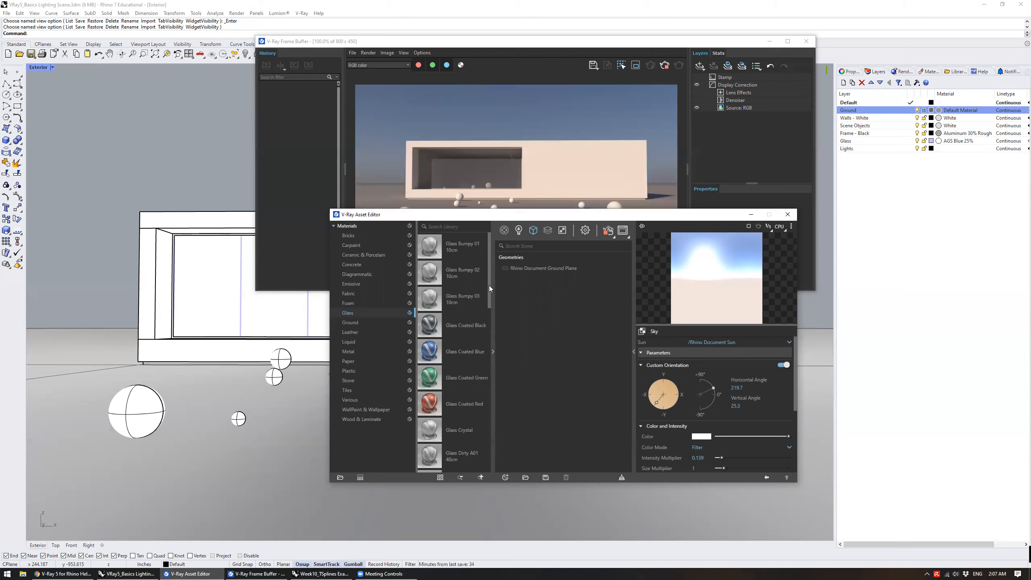
scroll(491, 296, down, 1)
scroll(488, 435, down, 5)
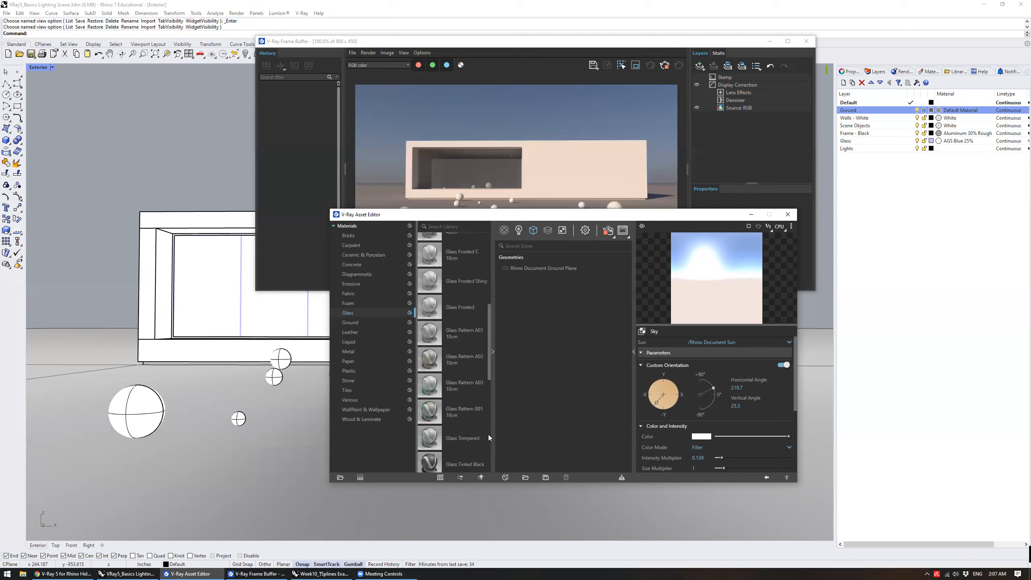
Add the Glass Window Neutral material from the Glass library to the scene and check its diffuse color
scroll(494, 345, down, 3)
scroll(493, 284, up, 8)
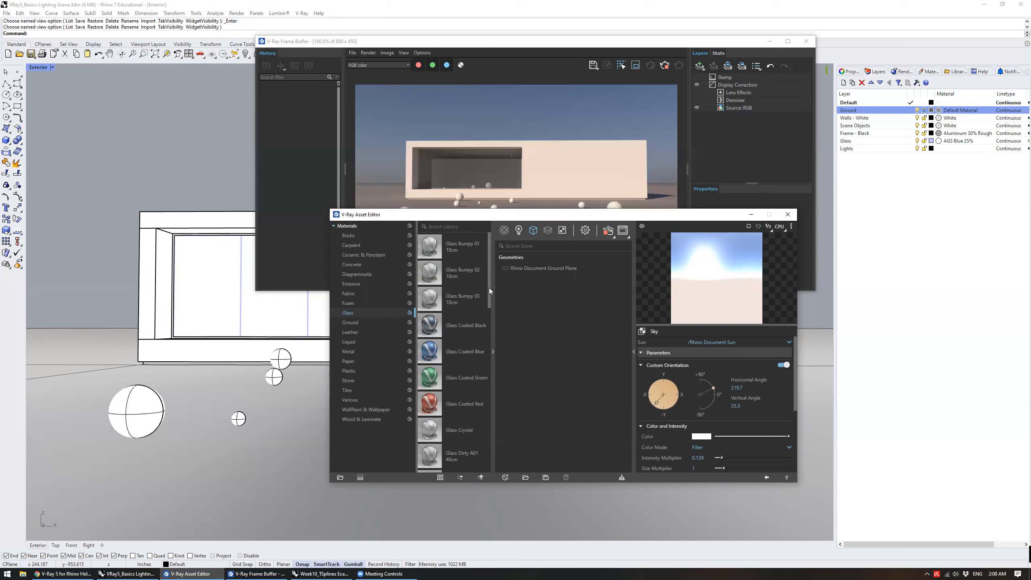
scroll(494, 348, down, 5)
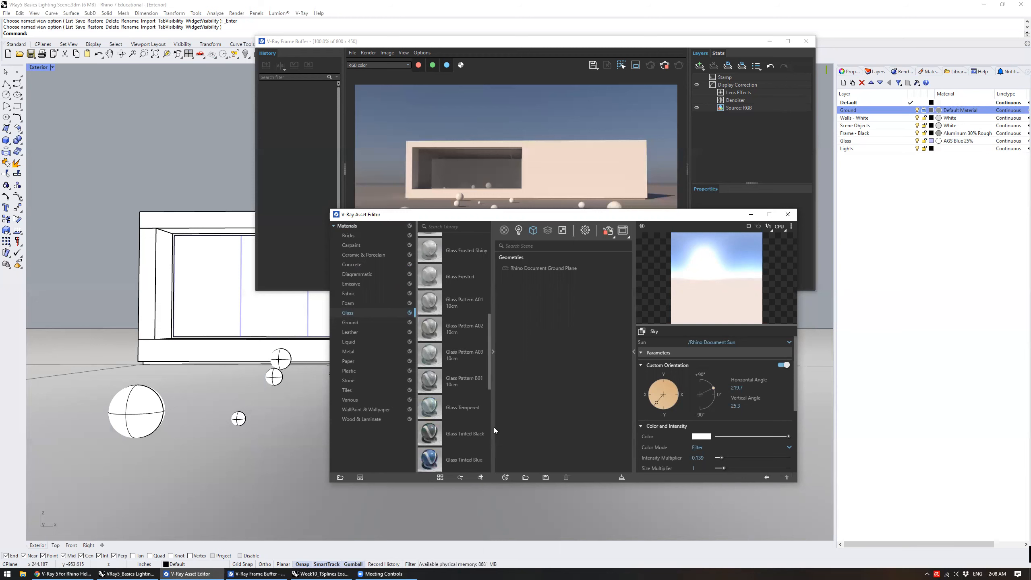
scroll(493, 457, down, 5)
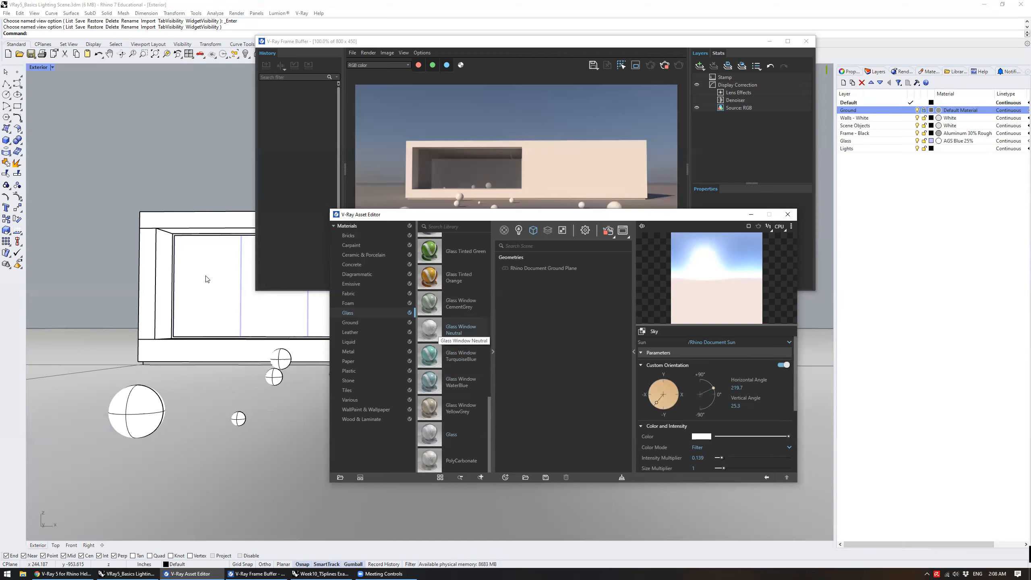
right_click(437, 333)
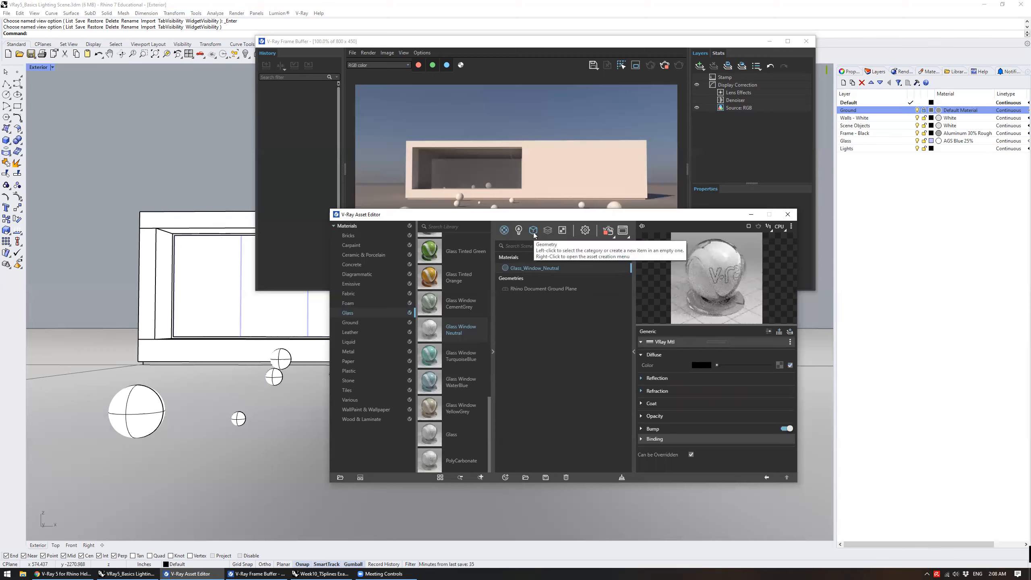
click(703, 366)
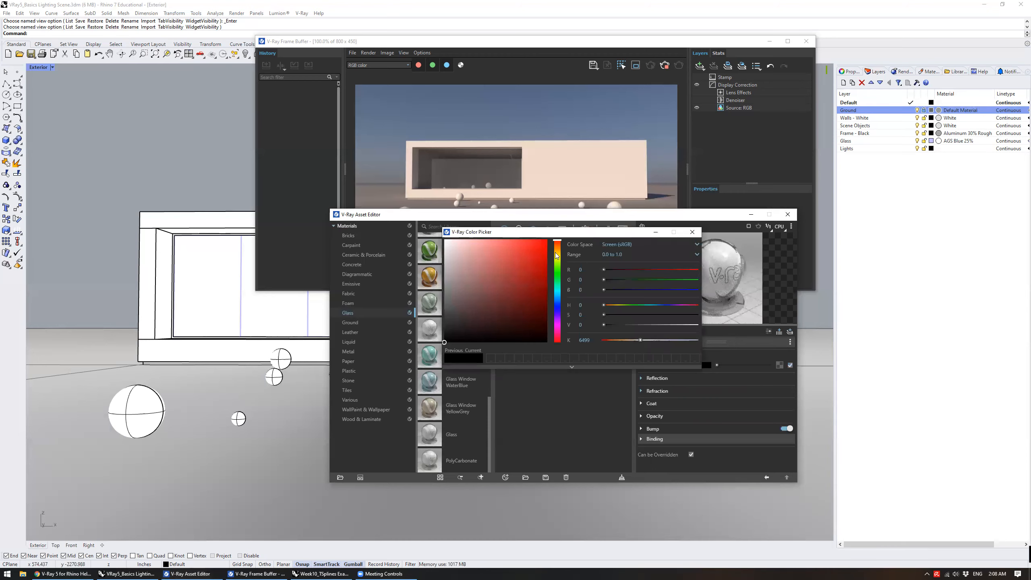
click(711, 279)
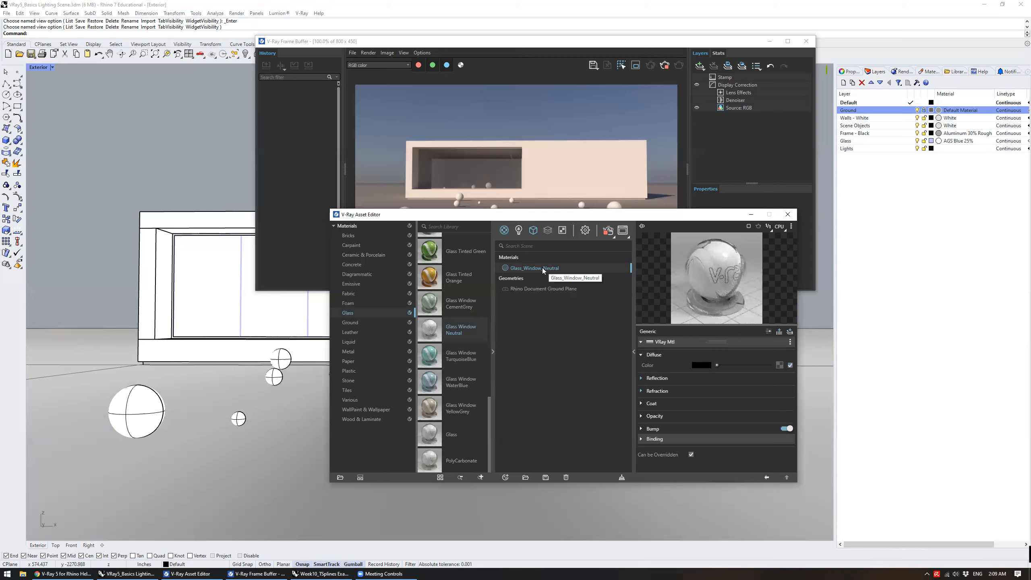
Select the window glass panes and move the V-Ray Frame Buffer and Asset Editor clear of them
click(190, 276)
click(241, 298)
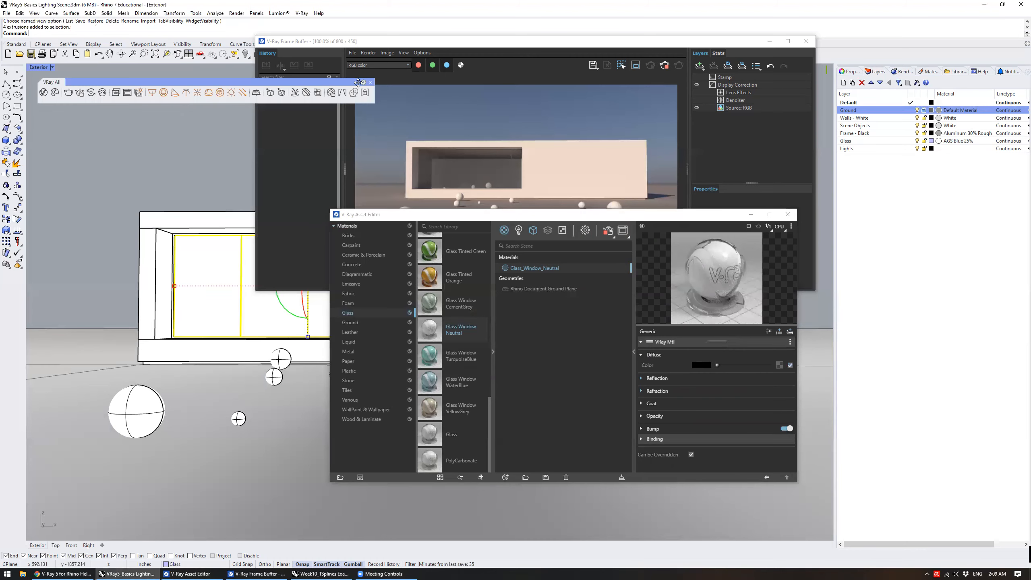
drag(376, 41, 455, 10)
drag(547, 219, 584, 275)
right_click(580, 325)
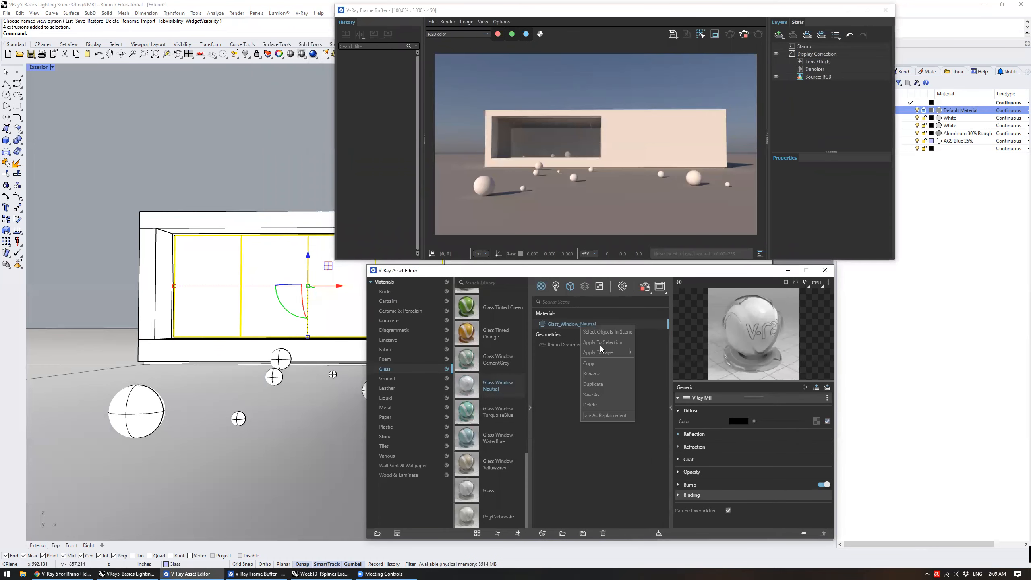
mouse_move(599, 354)
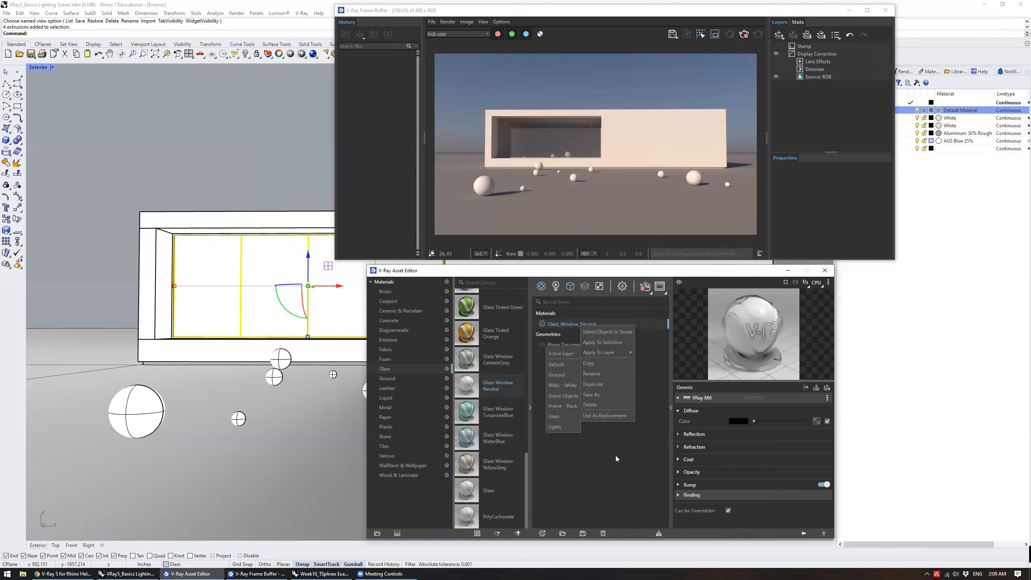
click(607, 433)
click(233, 264)
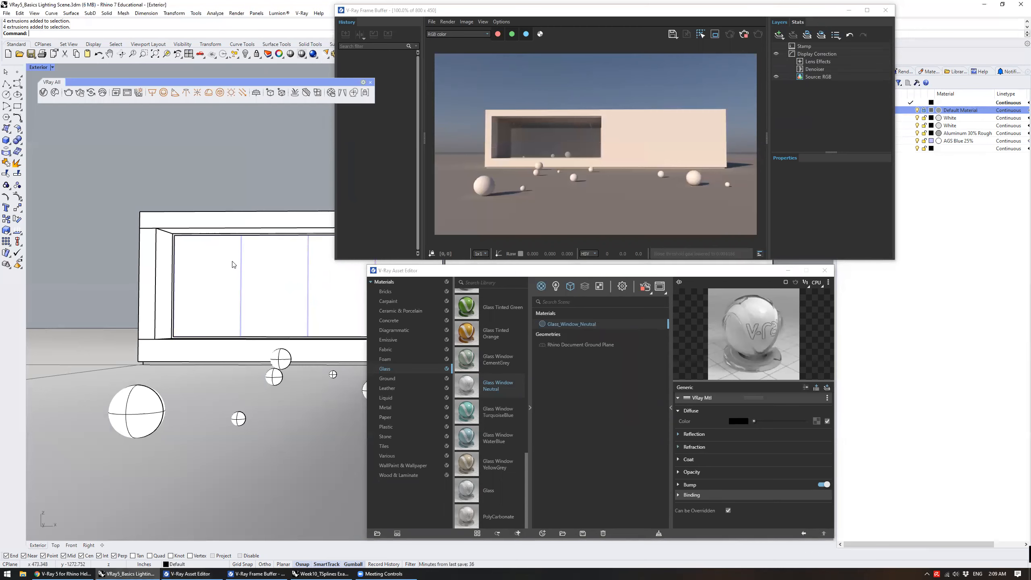
Select the window glass panes and apply the Glass_Window_Neutral material to the Glass layer
click(234, 266)
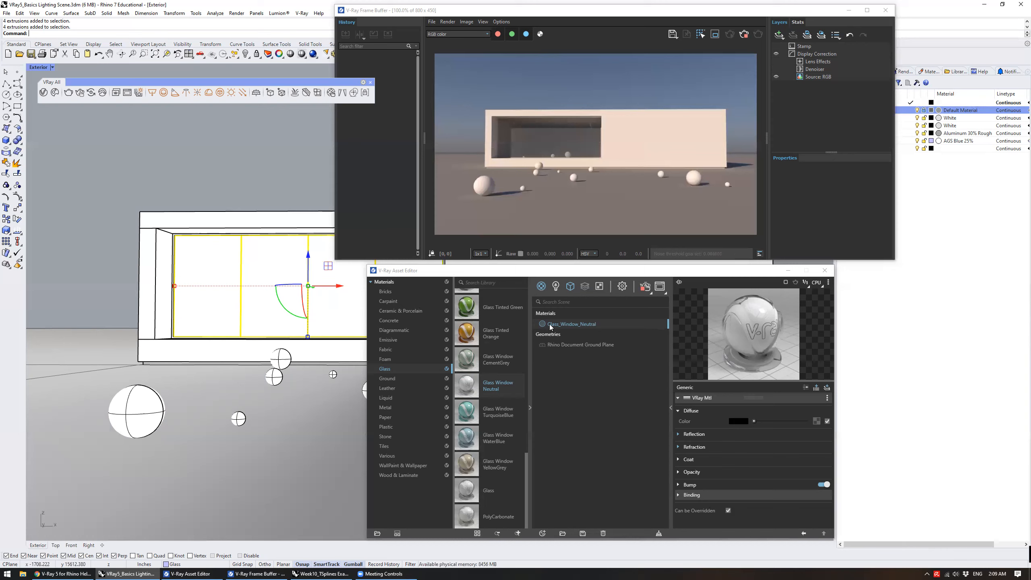
right_click(564, 324)
mouse_move(607, 351)
click(590, 410)
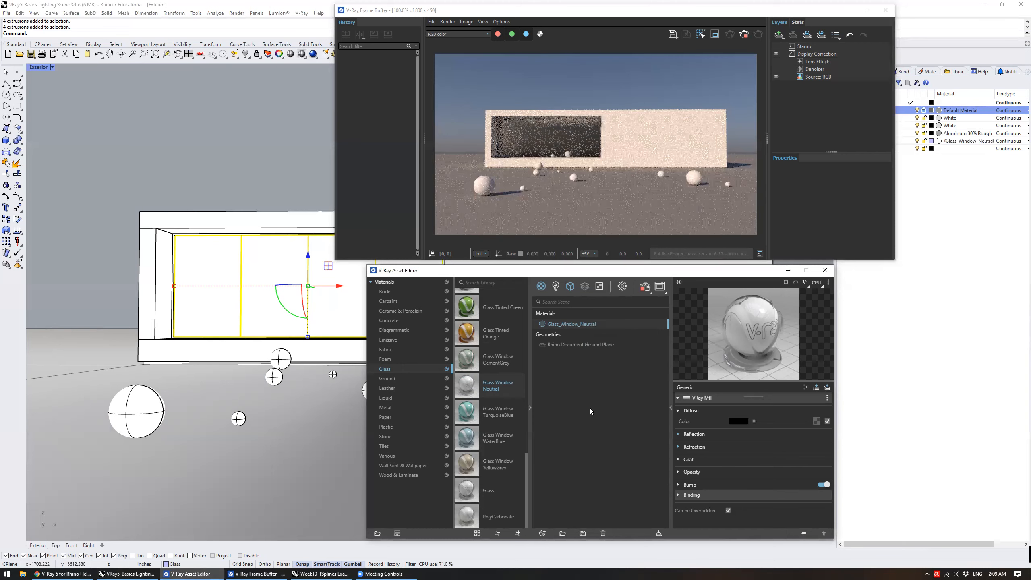
click(282, 270)
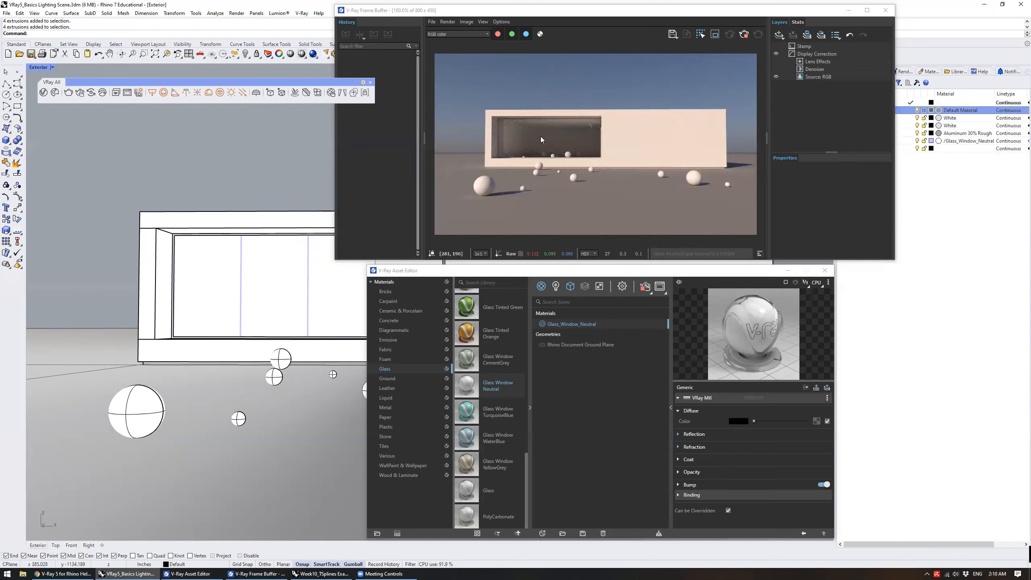
Examine the window glass and the sphere shadows up close in the interactive render, and look through the glass material library
scroll(514, 127, up, 1)
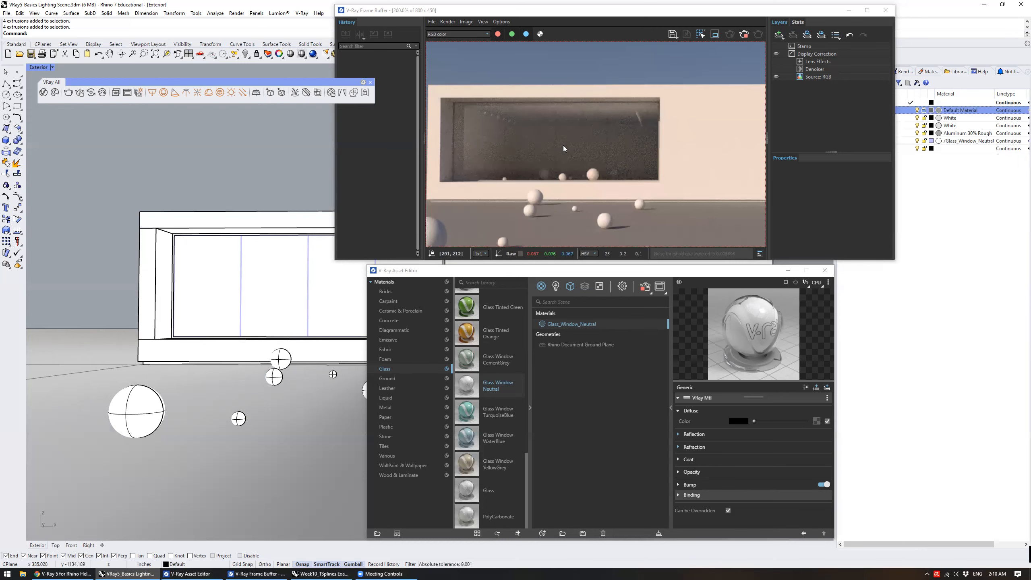
scroll(559, 158, down, 1)
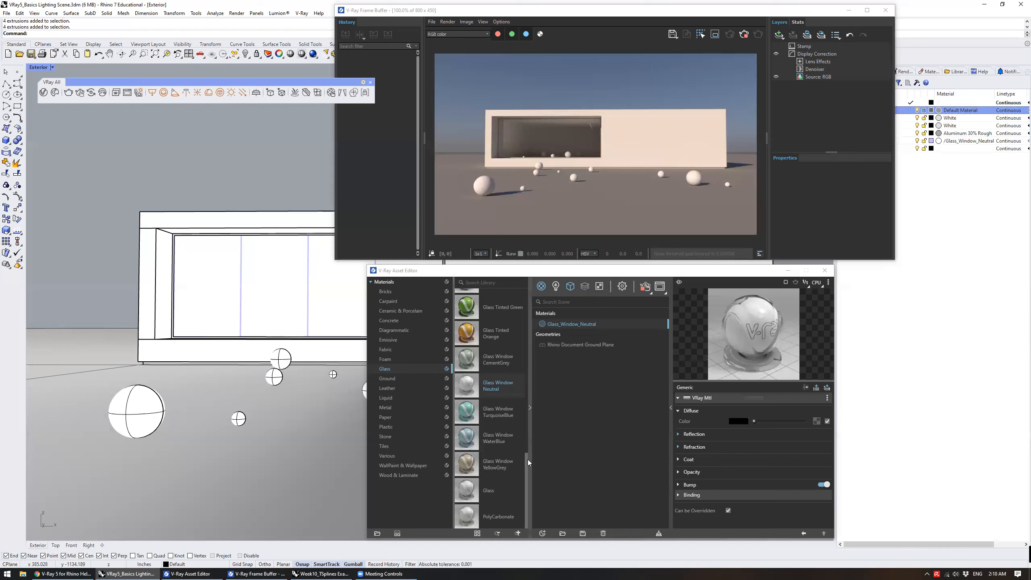
scroll(525, 460, up, 2)
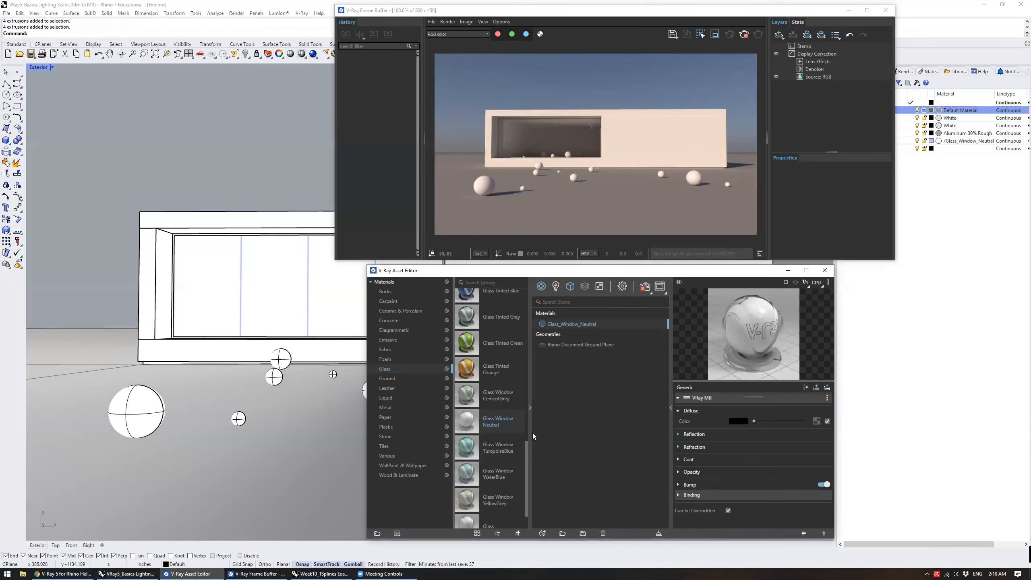
scroll(534, 426, up, 3)
scroll(487, 453, down, 4)
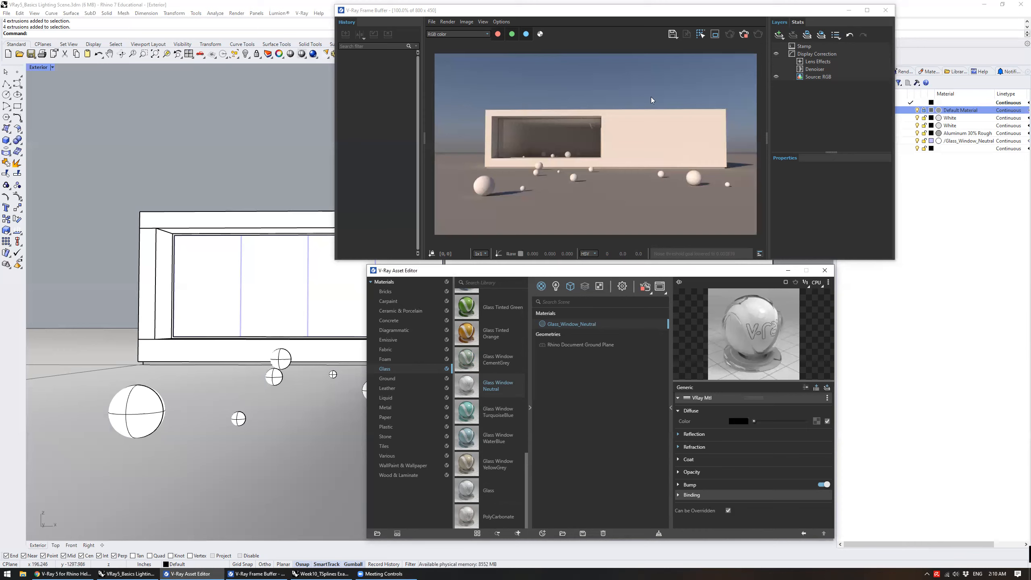
click(611, 175)
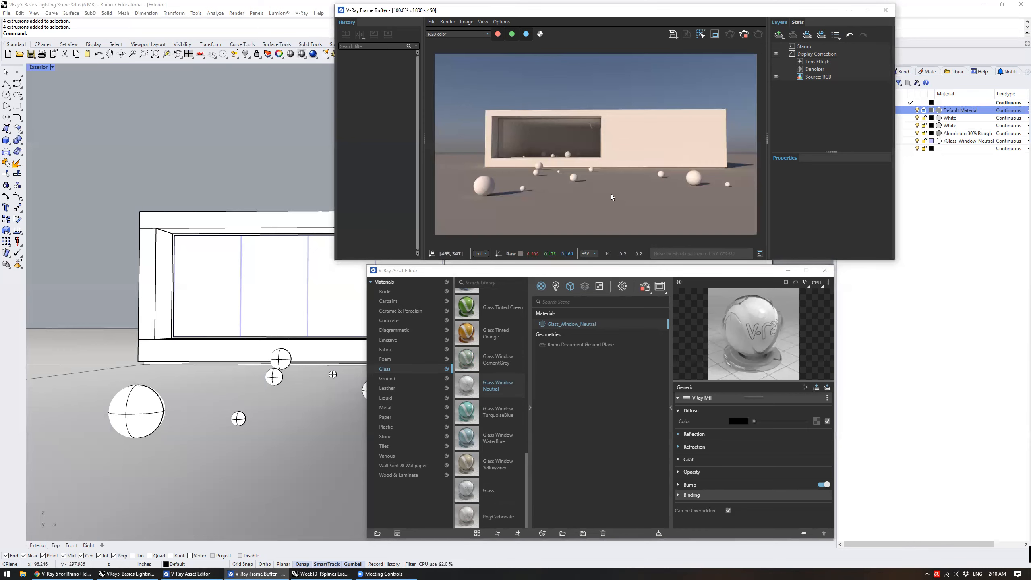
scroll(487, 195, up, 1)
scroll(586, 179, up, 1)
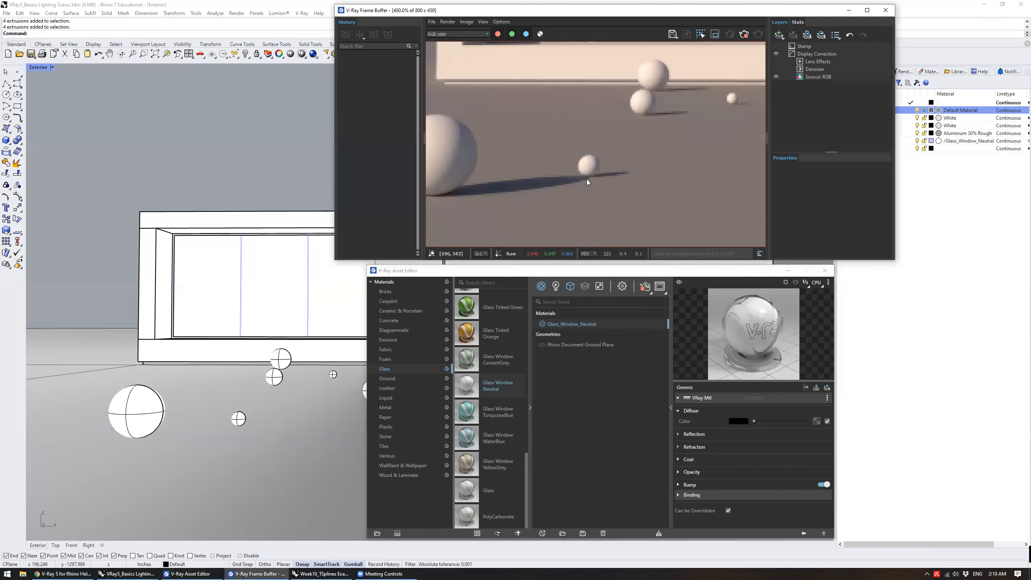
scroll(586, 197, down, 3)
scroll(593, 354, up, 1)
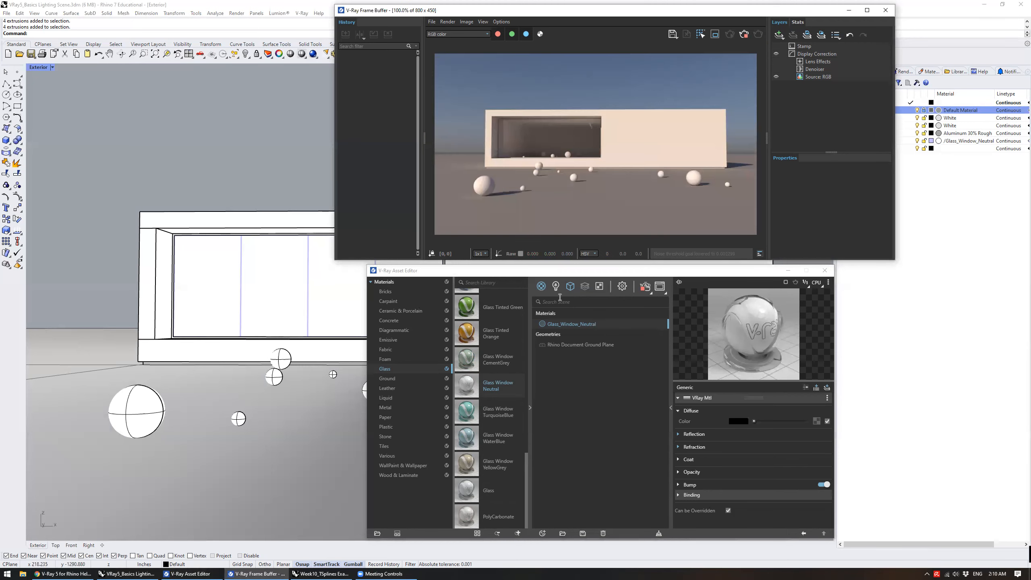
Raise the Rhino Document Sun's size multiplier to 7.7 and view the sphere shadows in the render
click(556, 286)
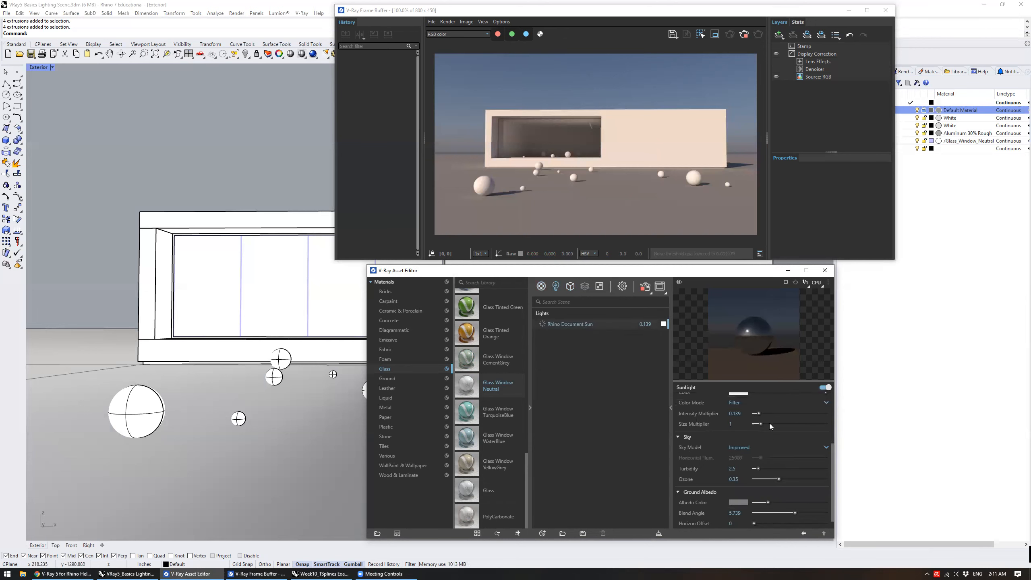
scroll(493, 191, up, 1)
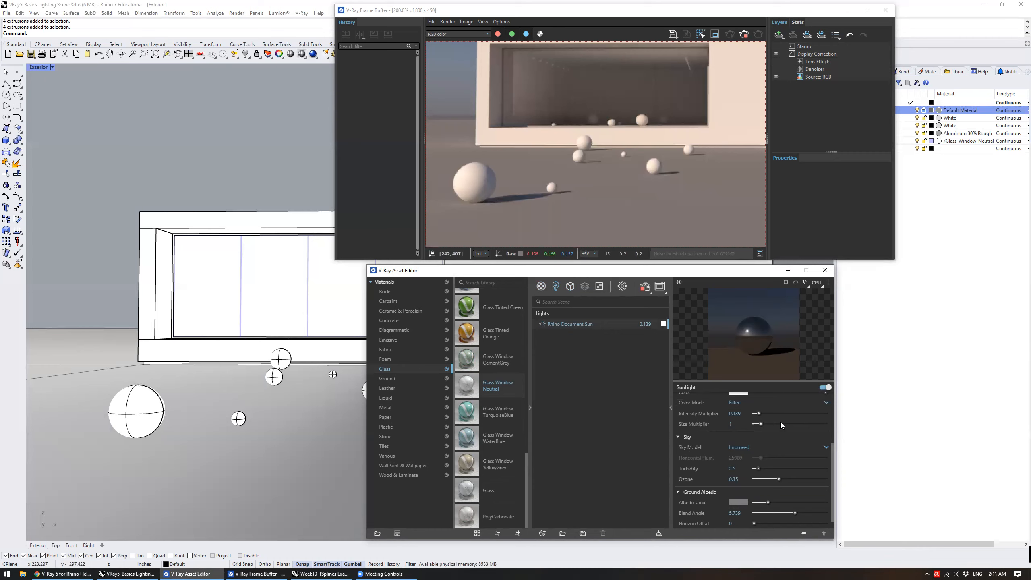
drag(787, 424, 802, 425)
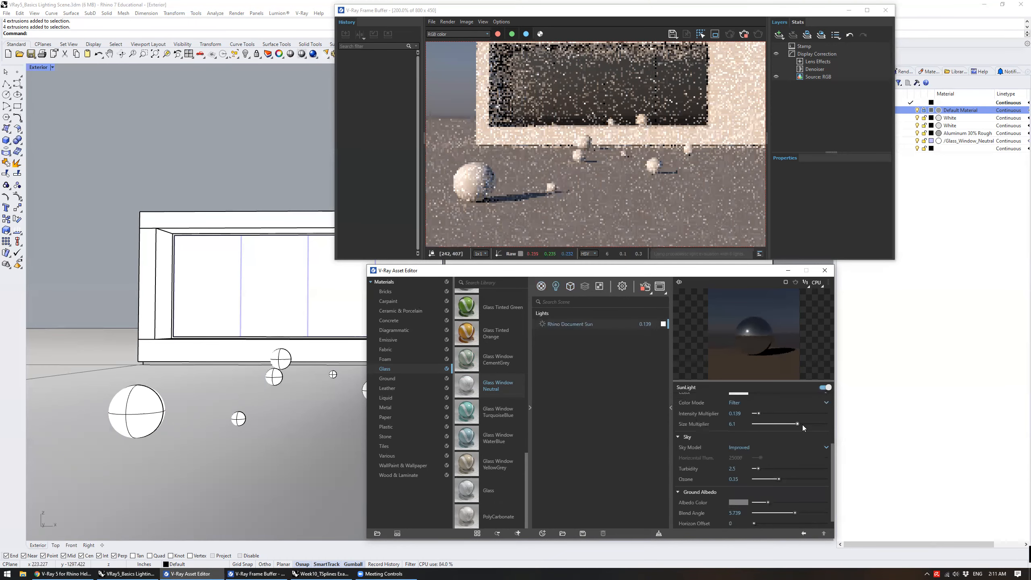
click(808, 425)
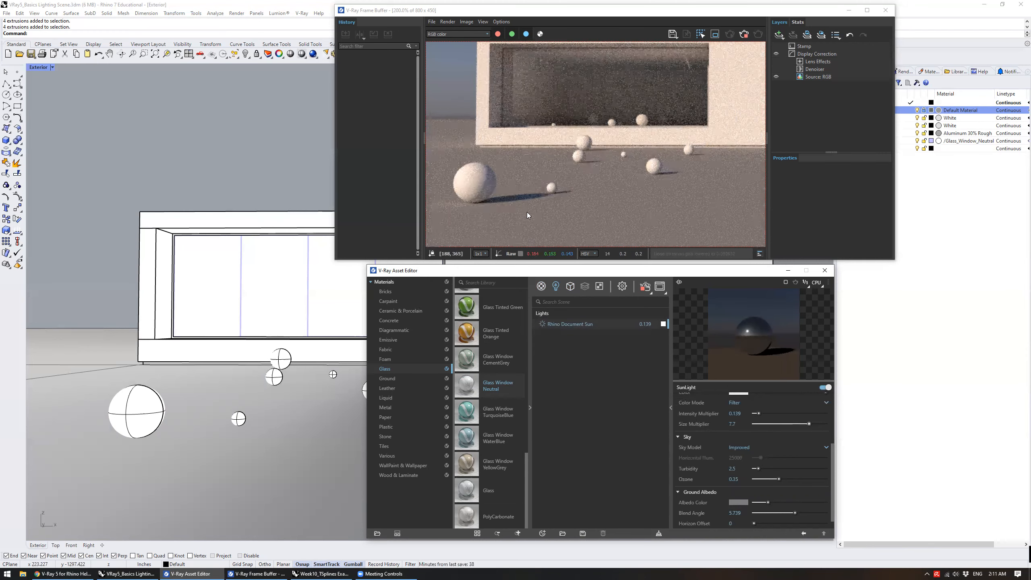
Lower the sun's size multiplier to 0.8, set it back to 1, and view the whole render
click(761, 423)
click(758, 423)
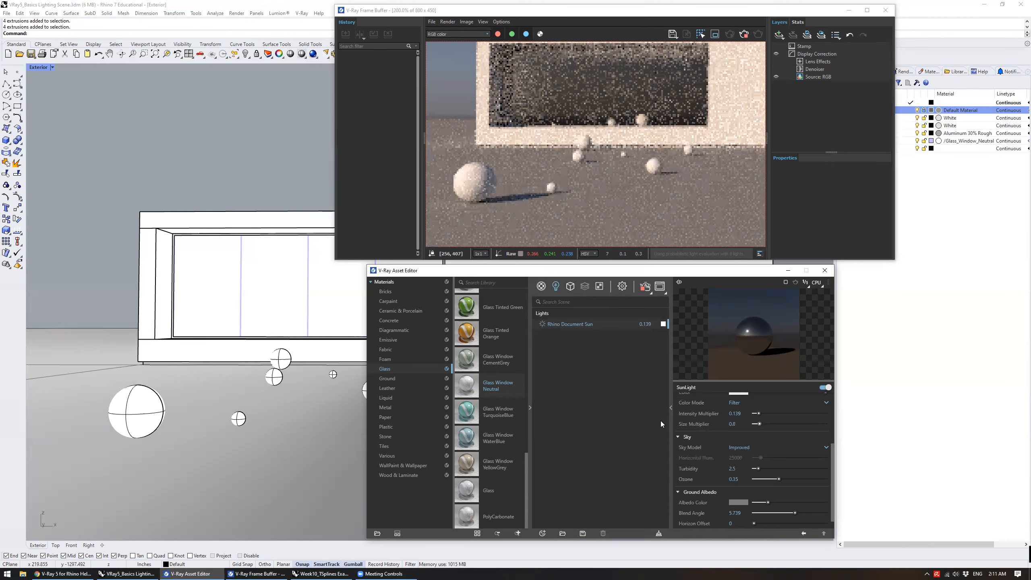
click(761, 424)
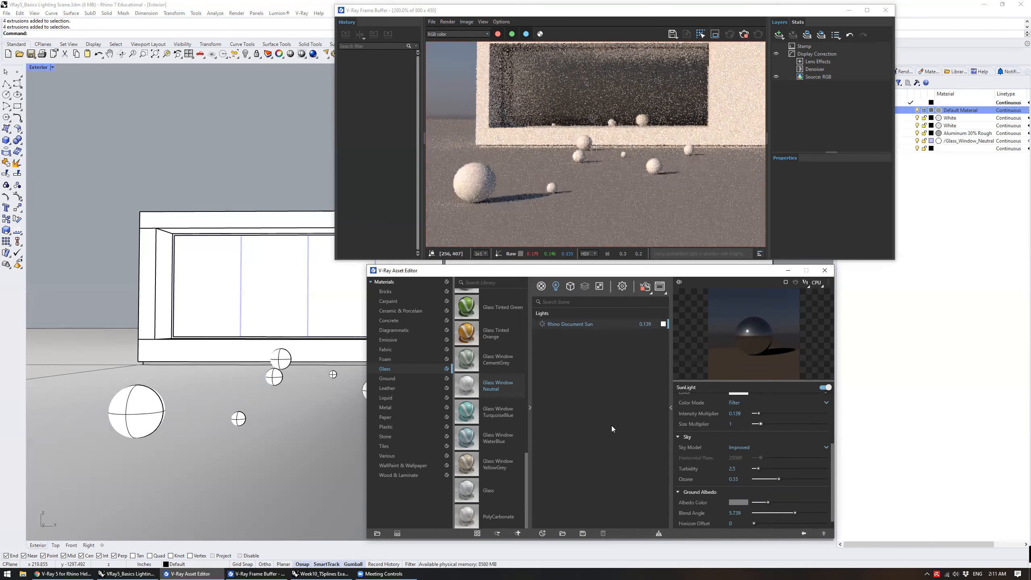
scroll(573, 143, down, 2)
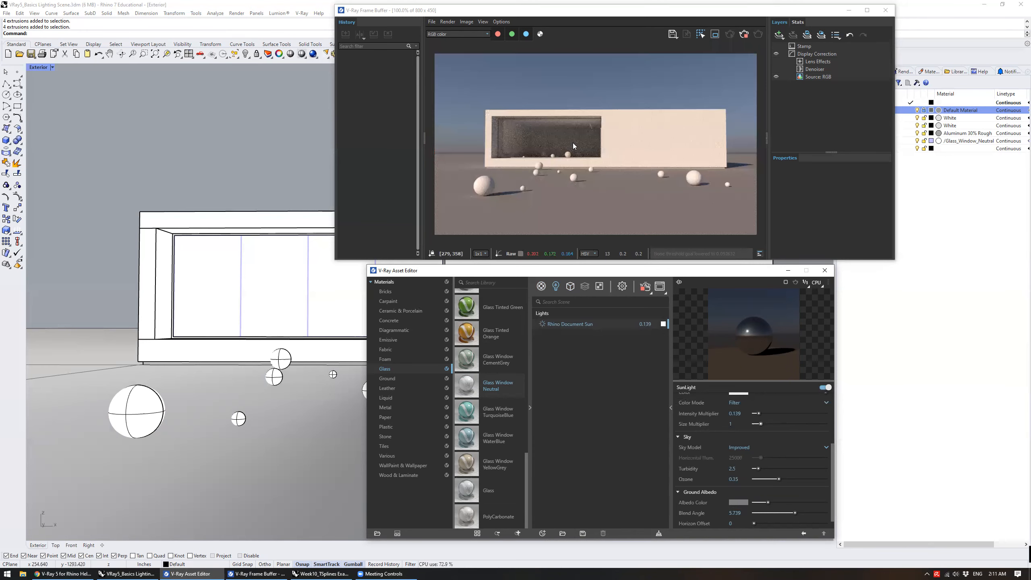
Stop the interactive render and close the V-Ray Frame Buffer
click(744, 35)
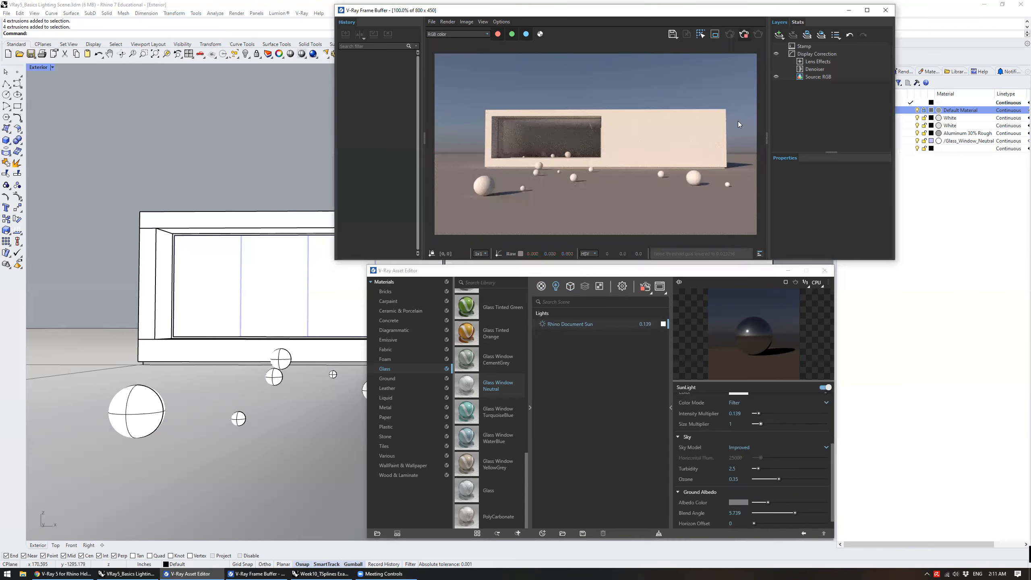
click(660, 286)
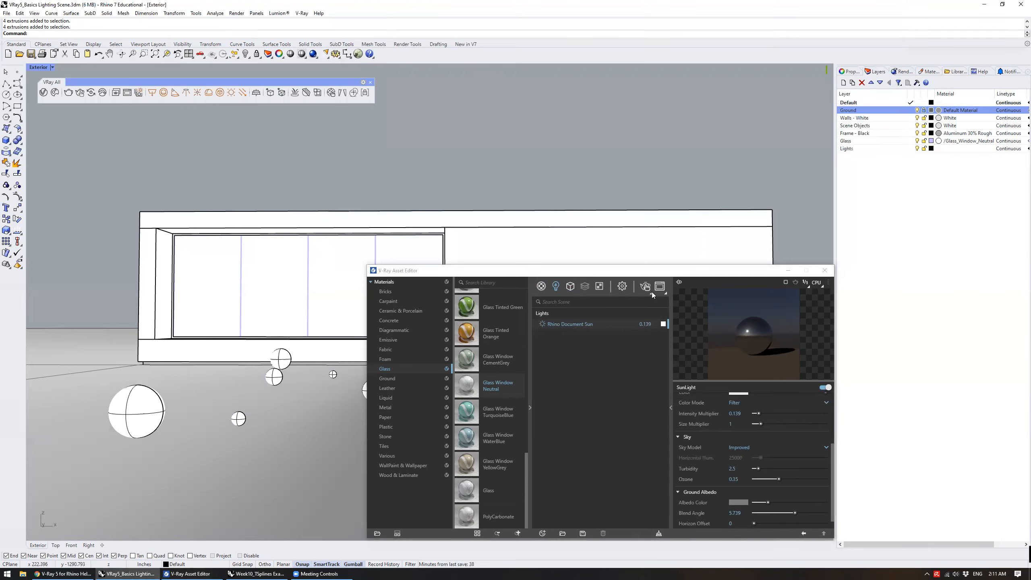
In the render settings, set the output image width to 2000 with the 16:9 Widescreen aspect ratio
click(651, 293)
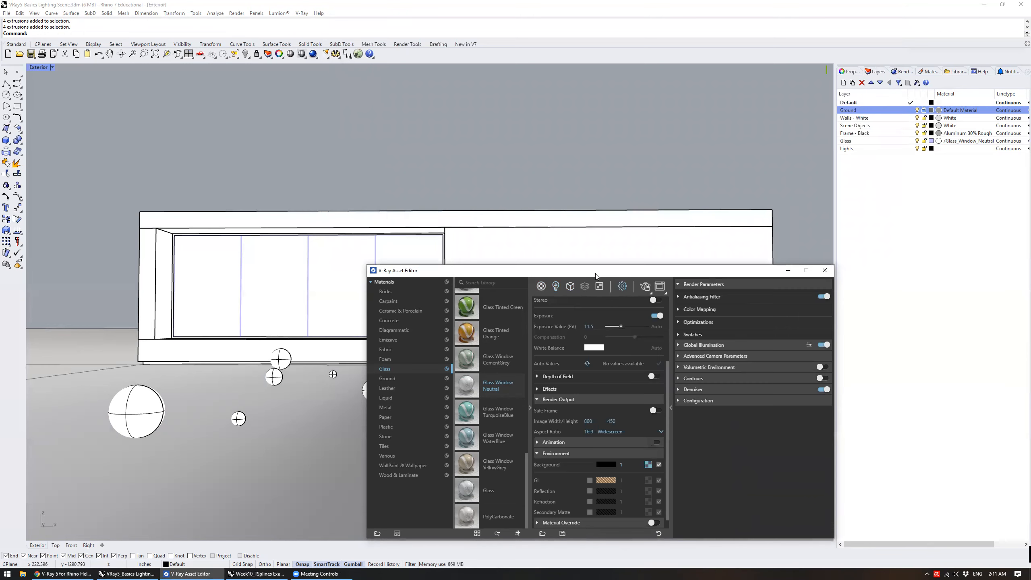
double_click(597, 319)
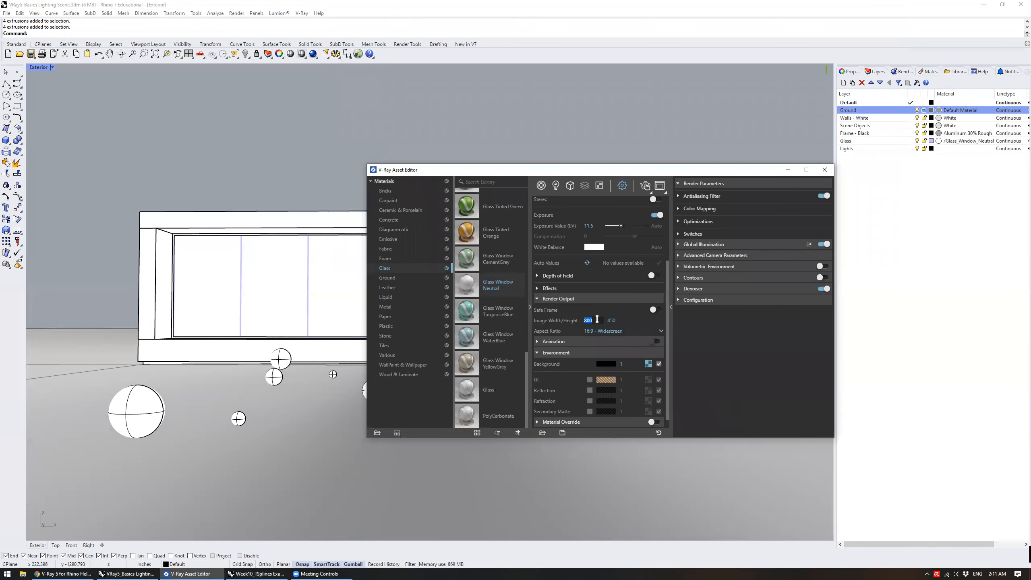
text(2000)
key(Tab)
Switch the render engine to RTX and start a production render with V-Ray
scroll(636, 253, up, 3)
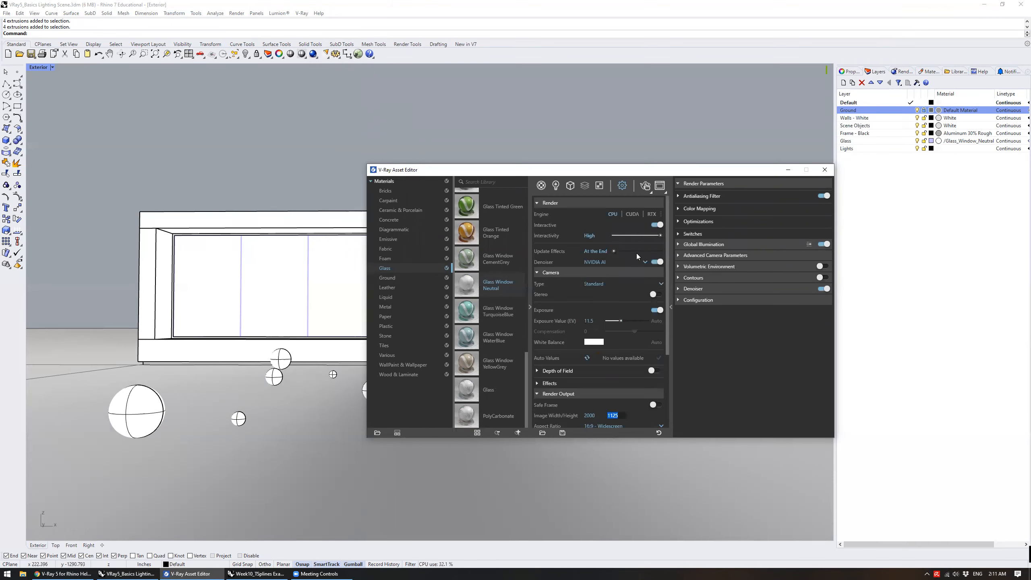
click(651, 214)
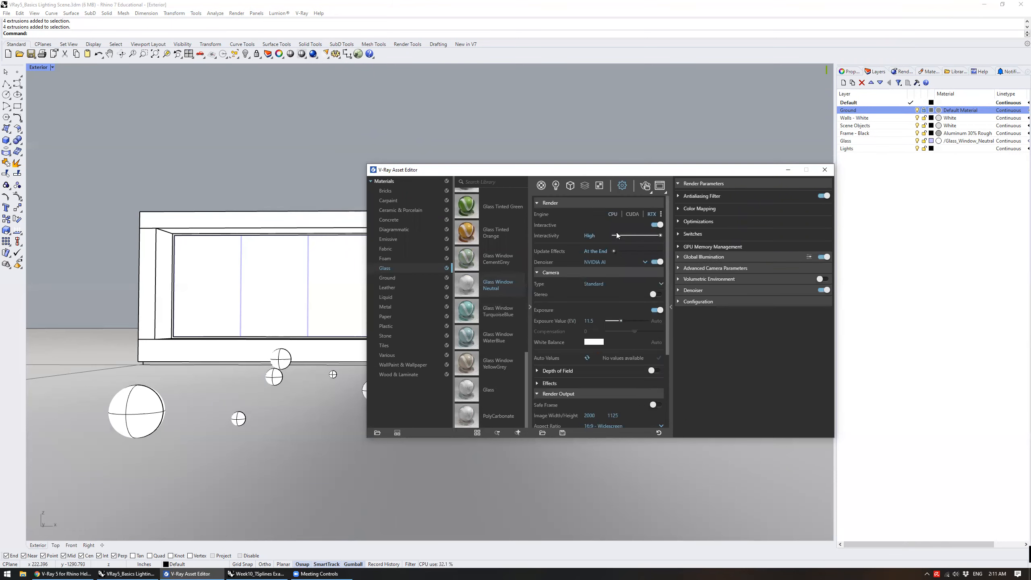
click(651, 193)
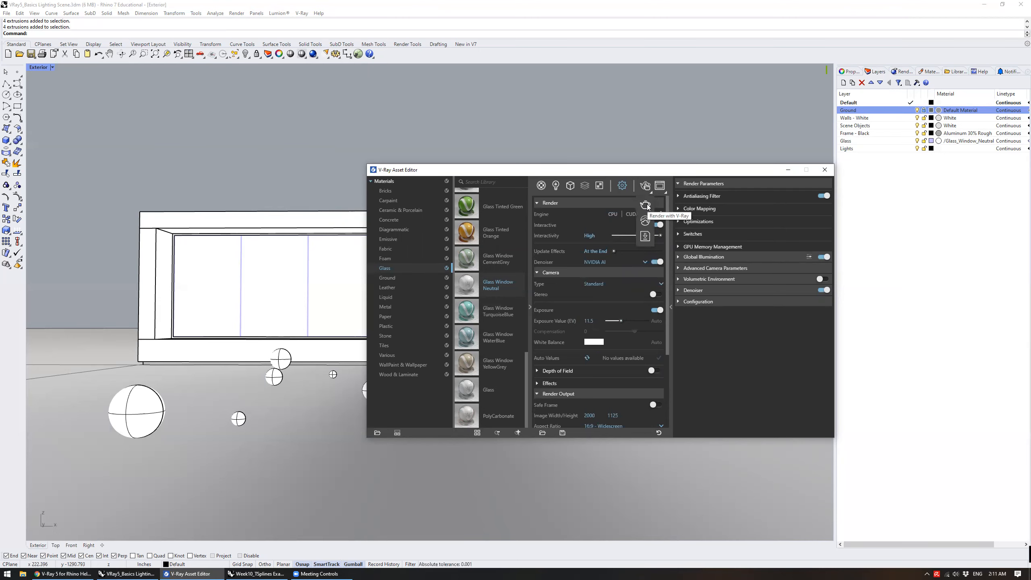
click(646, 204)
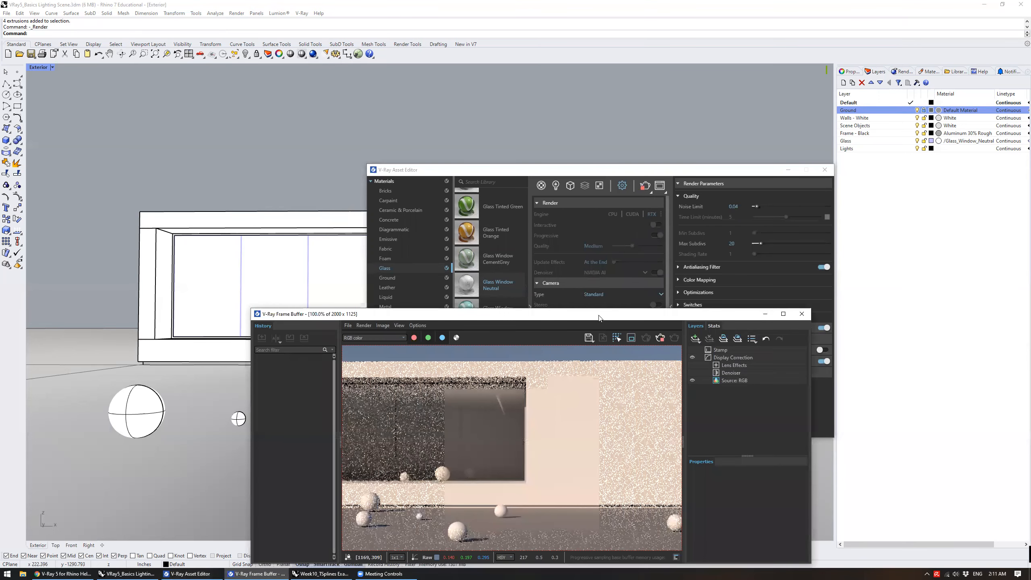
Enlarge the V-Ray Frame Buffer to examine the whole 2000-pixel exterior render, including the glass reflections, and close it
drag(597, 315, 610, 110)
scroll(609, 212, down, 1)
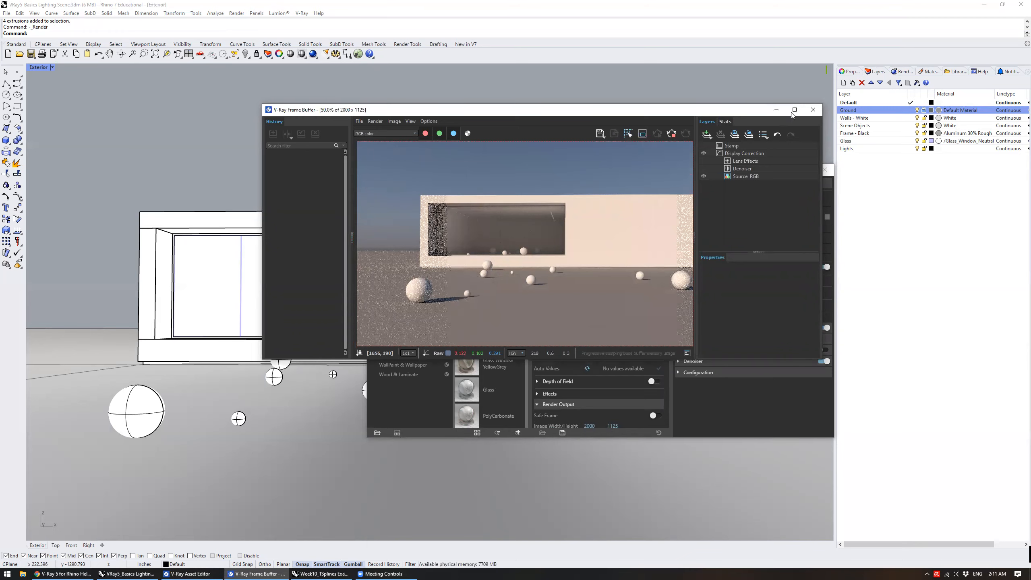
click(793, 110)
scroll(544, 287, up, 1)
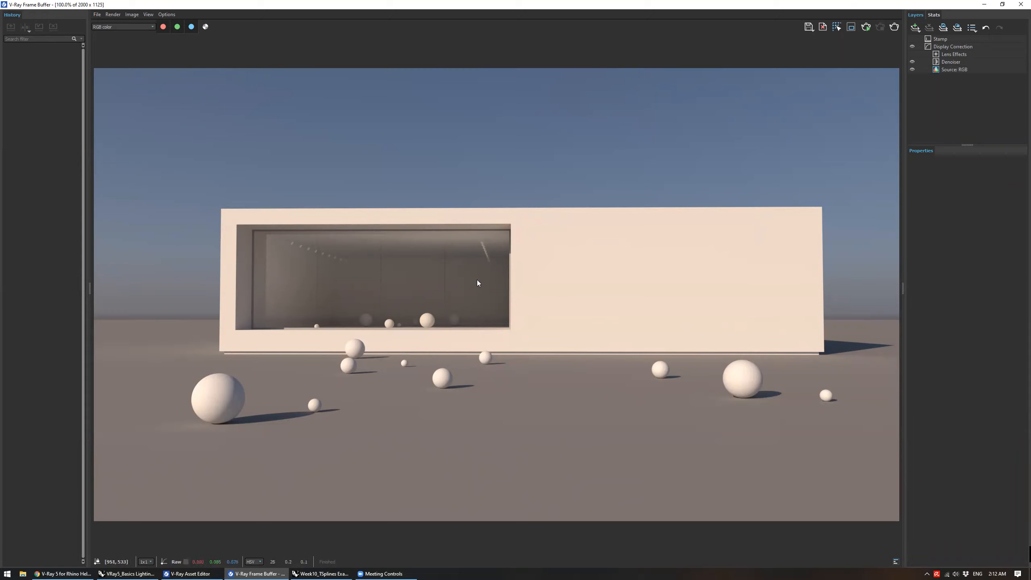
click(1020, 4)
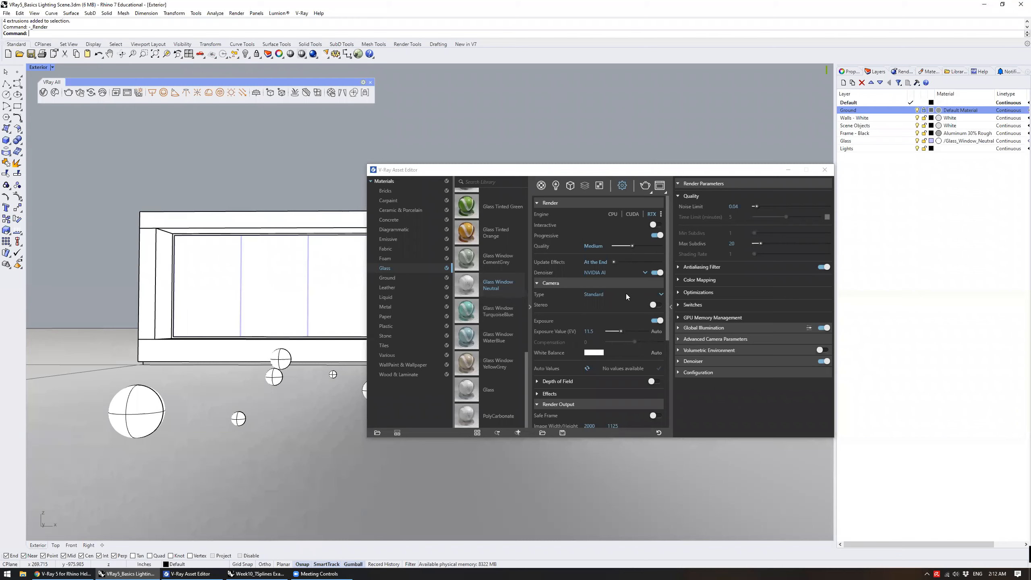
Switch the render engine to CPU and move the V-Ray Asset Editor away to return to the model
click(611, 215)
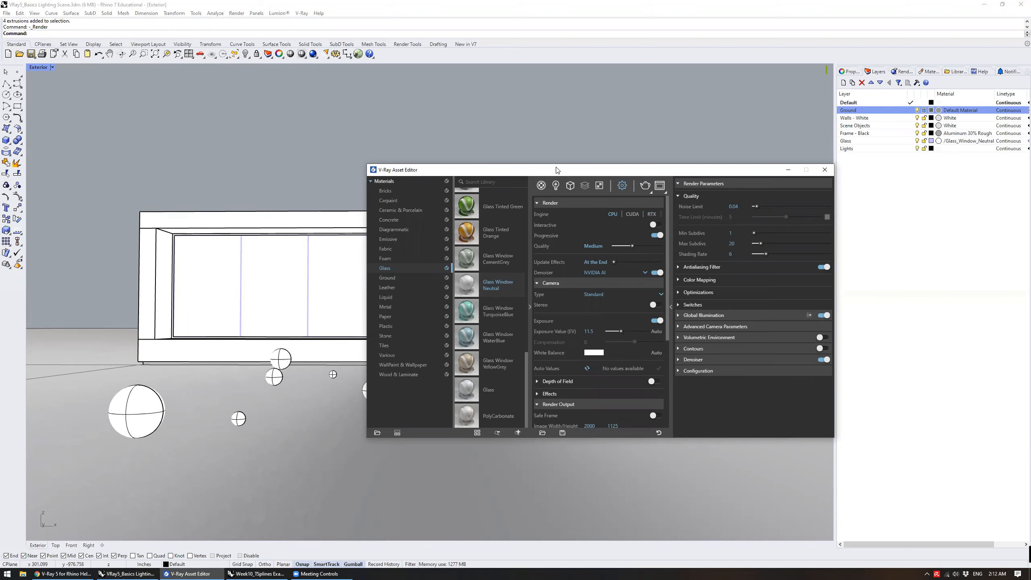
drag(556, 170, 496, 61)
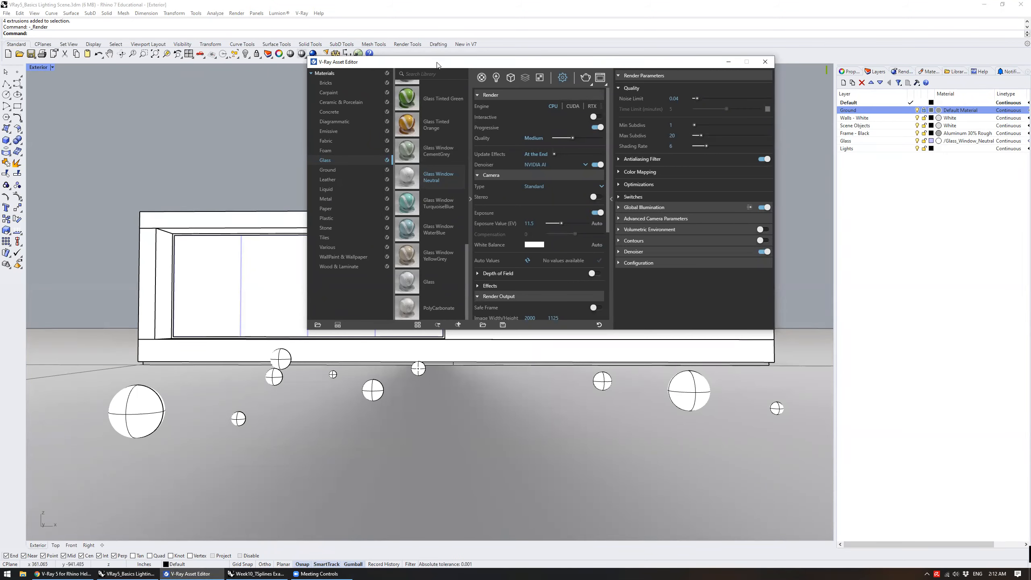
click(382, 409)
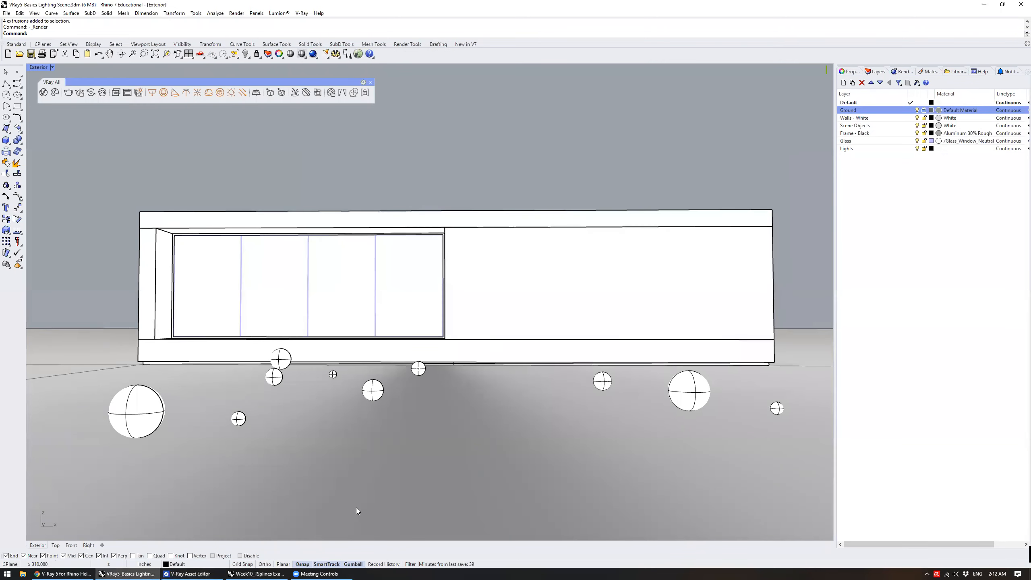
Switch to the Week10_TSplines Examples file, select all curves of the wireframe structure and copy them
click(256, 573)
right_drag(509, 336, 537, 367)
scroll(539, 366, down, 4)
drag(545, 399, 401, 325)
click(371, 268)
drag(371, 269, 595, 404)
right_drag(585, 390, 592, 352)
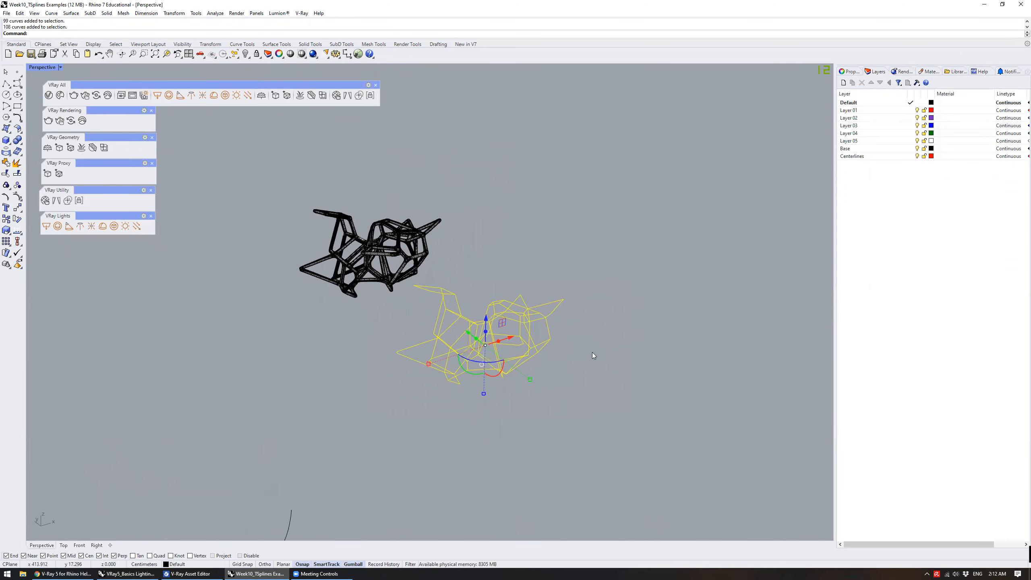
click(578, 383)
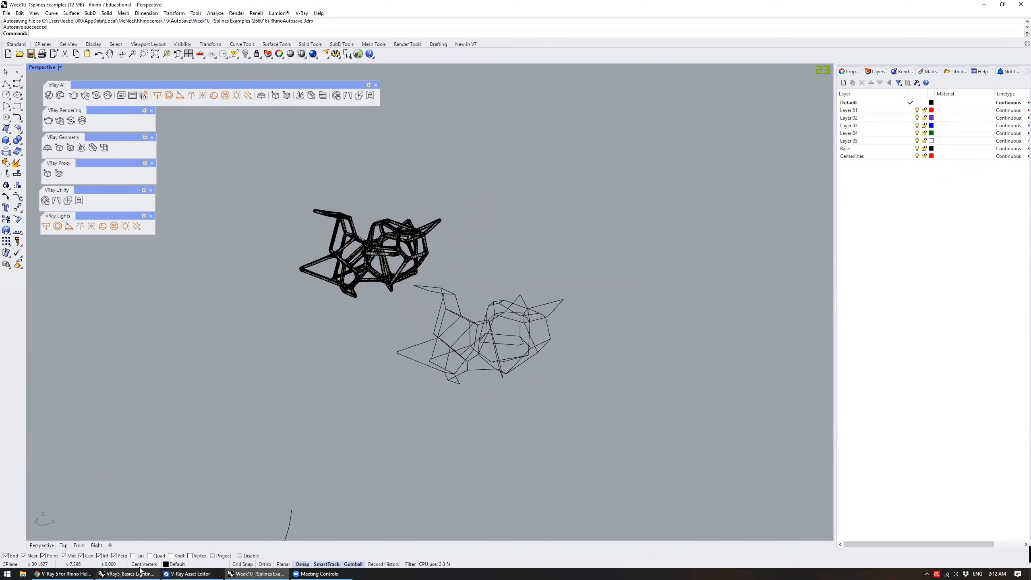
Paste the copied curves into the VRay5_Basics Lighting Scene file and move them out in front of the building
click(139, 572)
right_drag(451, 325, 436, 363)
scroll(434, 366, down, 10)
key(ctrl+v)
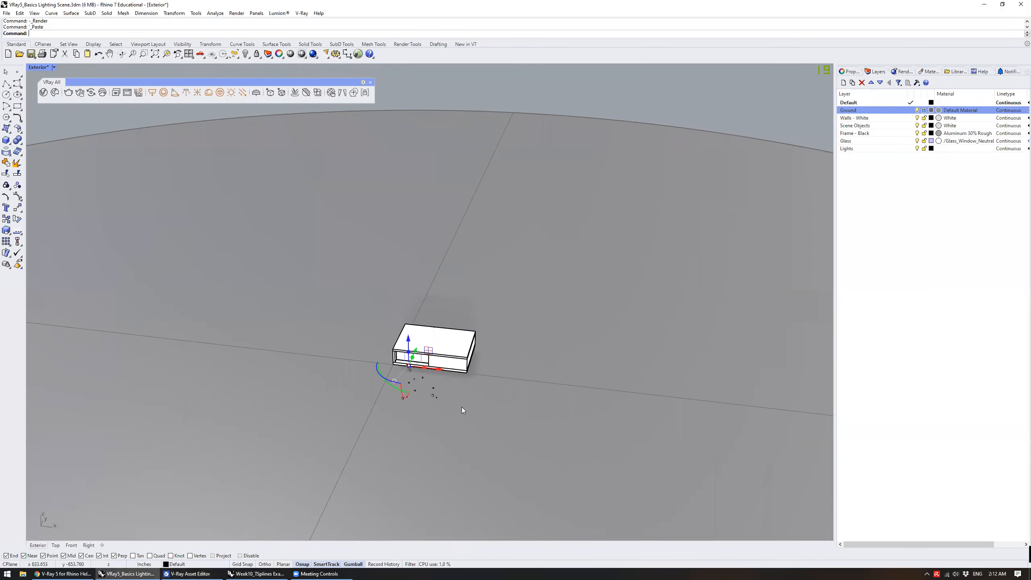
scroll(394, 392, up, 5)
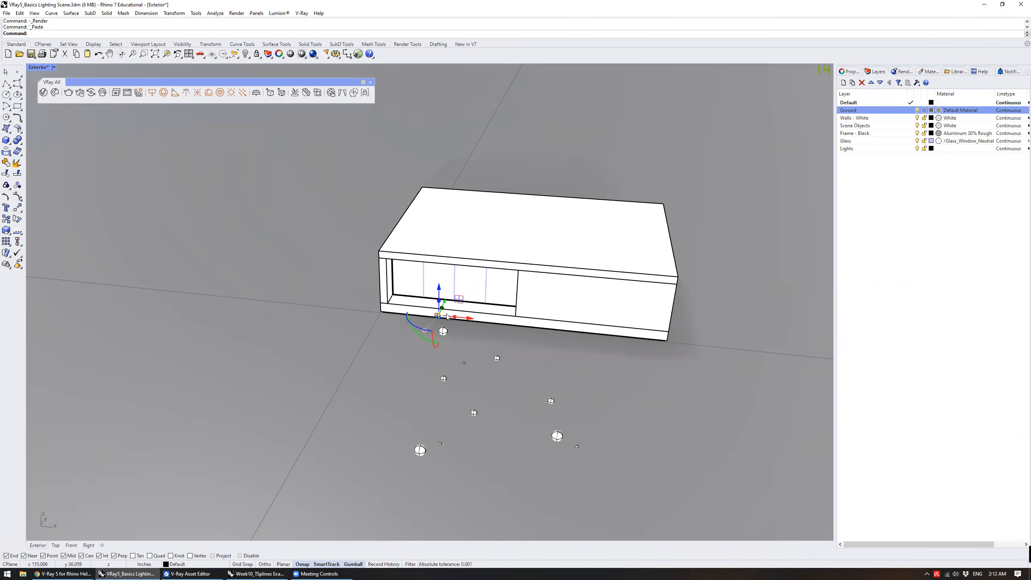
scroll(446, 317, up, 5)
drag(430, 358, 520, 446)
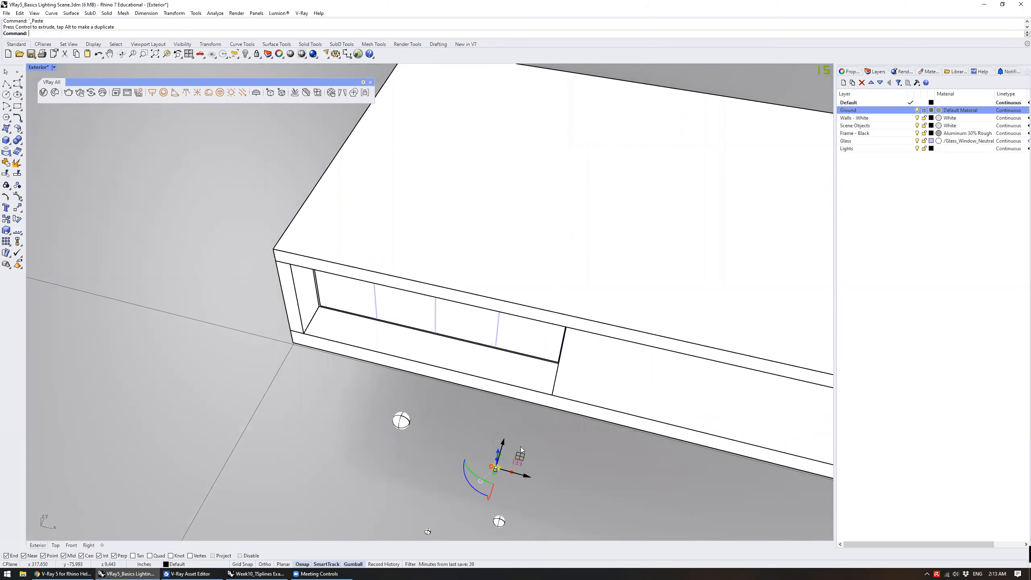
Reselect the tiny pasted curves and move them farther away from the building's front, among the spheres
scroll(524, 447, down, 5)
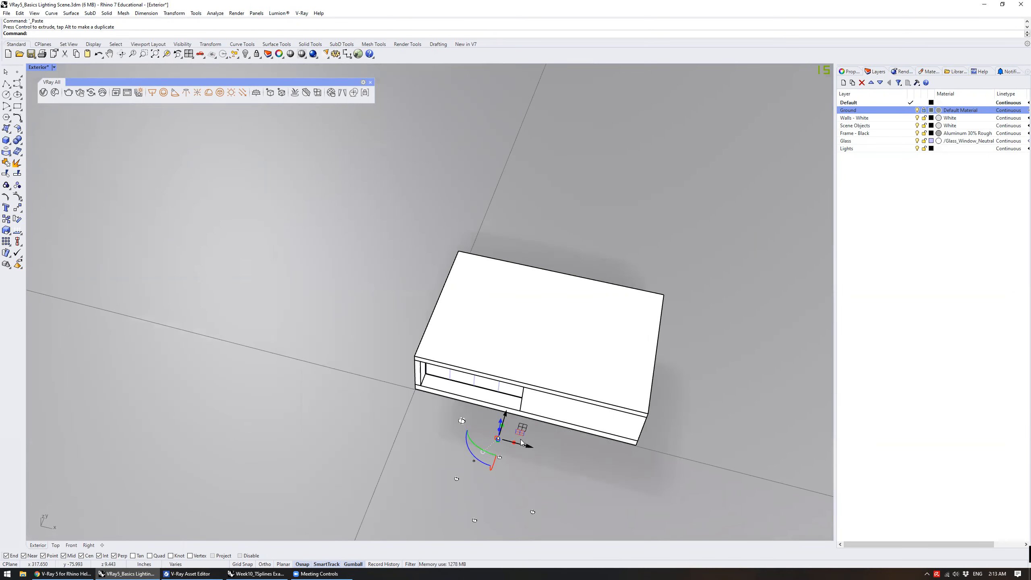
scroll(523, 443, up, 5)
scroll(470, 379, down, 5)
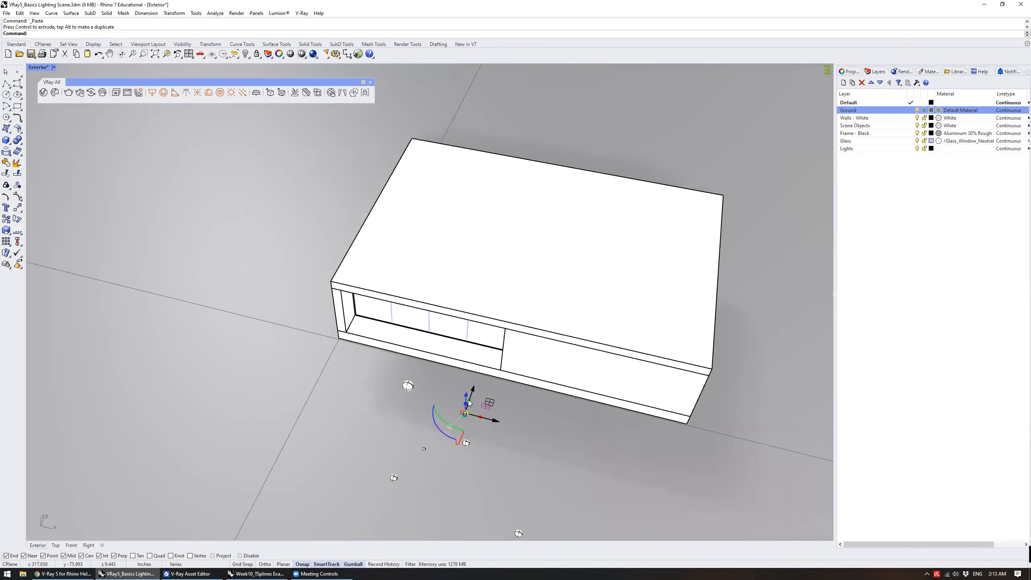
scroll(468, 399, up, 4)
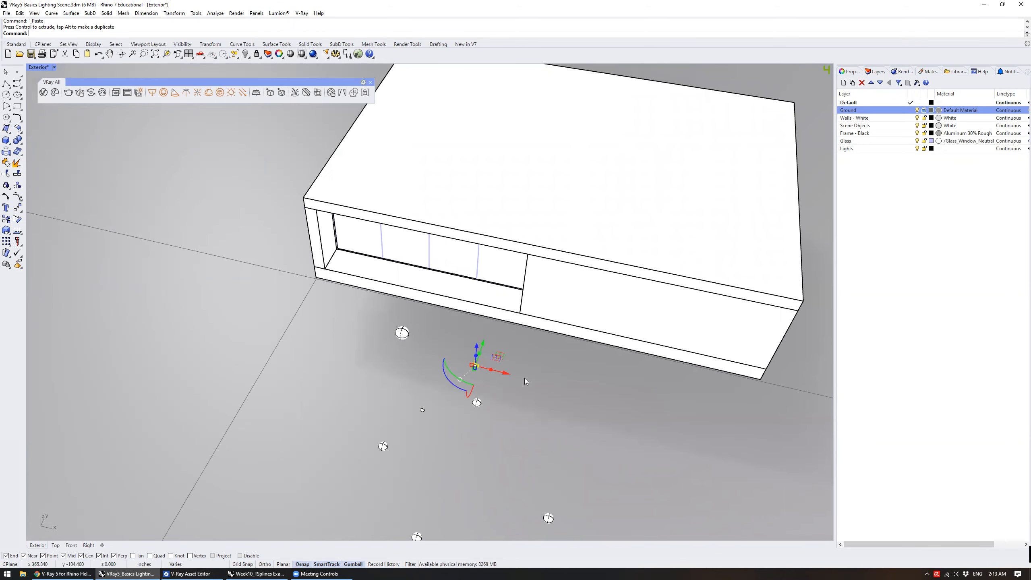
click(497, 365)
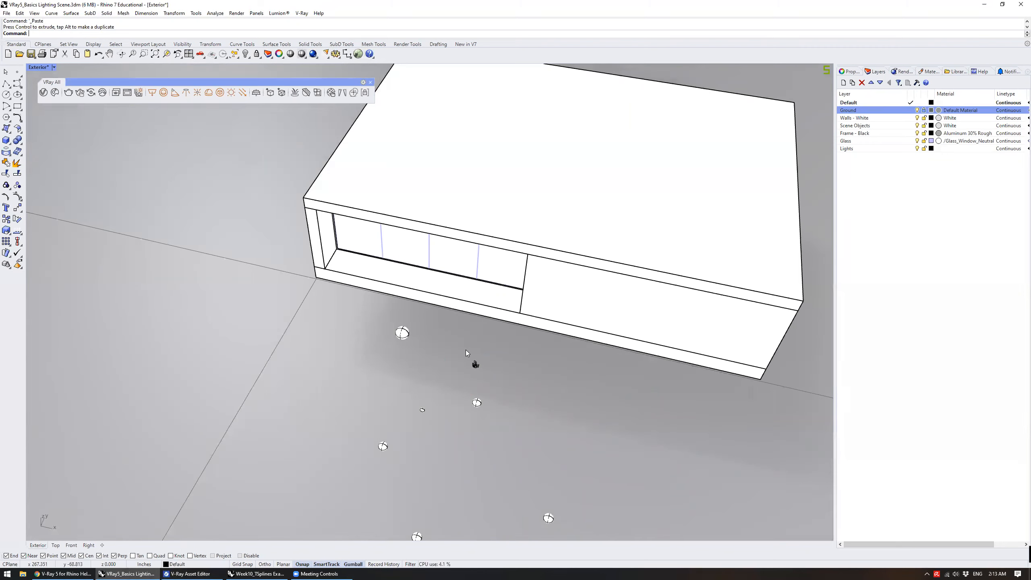
click(475, 364)
drag(499, 355, 540, 455)
right_drag(540, 454, 539, 304)
scroll(527, 323, up, 6)
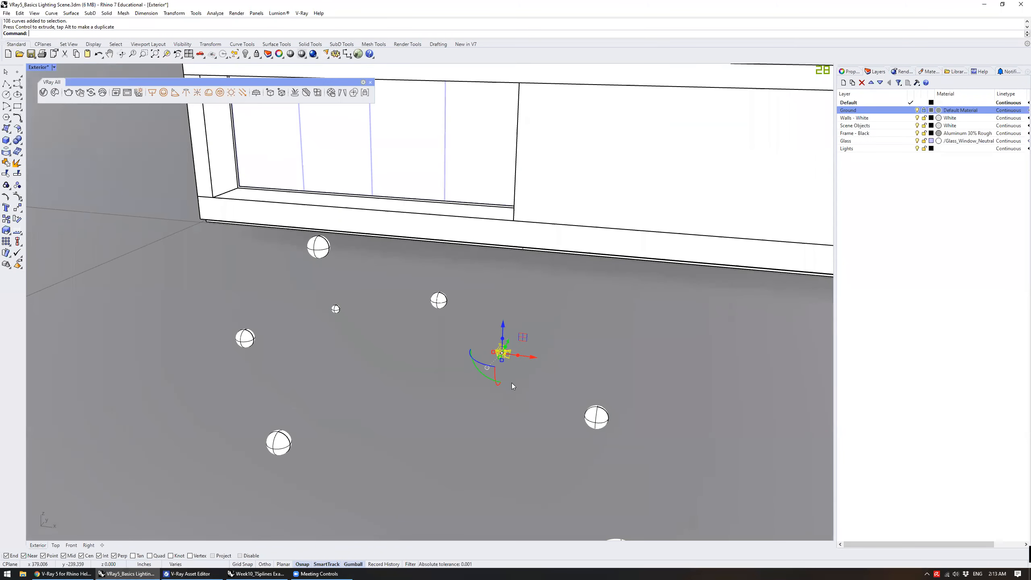
Scale the wireframe curves up by a factor of about 10.4 from a base point beneath them
text(scale)
key(Return)
click(502, 359)
scroll(512, 361, down, 5)
click(512, 360)
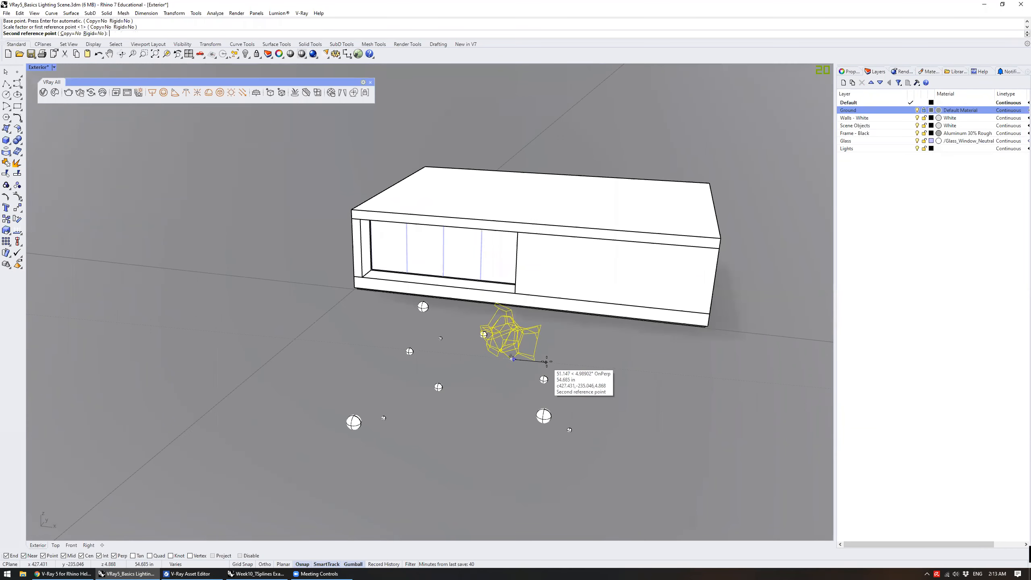
click(547, 361)
right_drag(547, 362, 563, 339)
Scale the wireframe curves up again by about 1.63 and move them farther forward from the building
right_click(562, 340)
click(506, 337)
click(520, 338)
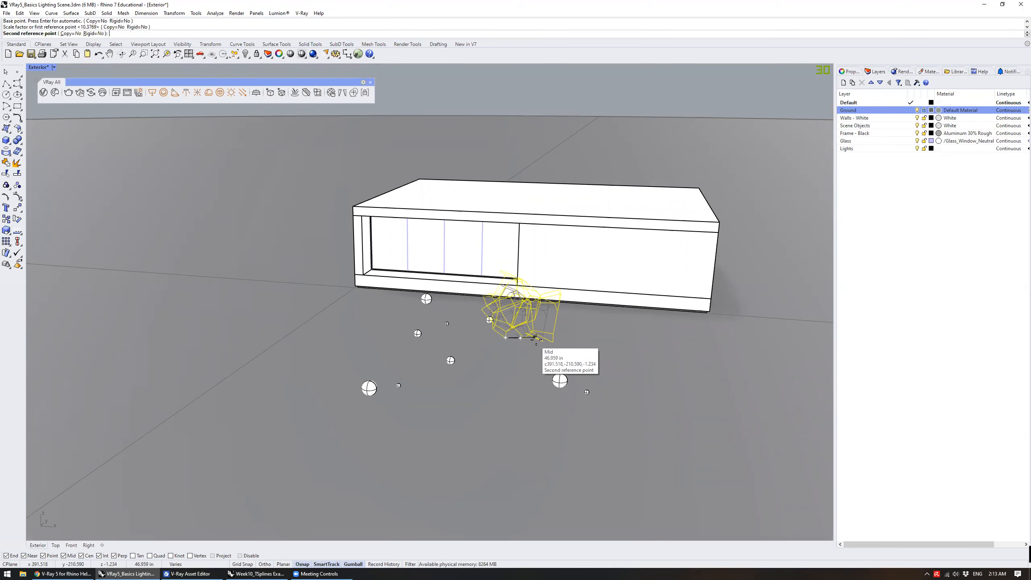
click(544, 343)
right_drag(595, 340, 560, 378)
drag(515, 378, 498, 433)
right_drag(499, 433, 566, 390)
Scale the wireframe curves by a factor of 0.8 from a base point at their lower edge
text(sc)
key(Return)
click(546, 389)
text(0.)
key(Return)
text(0.)
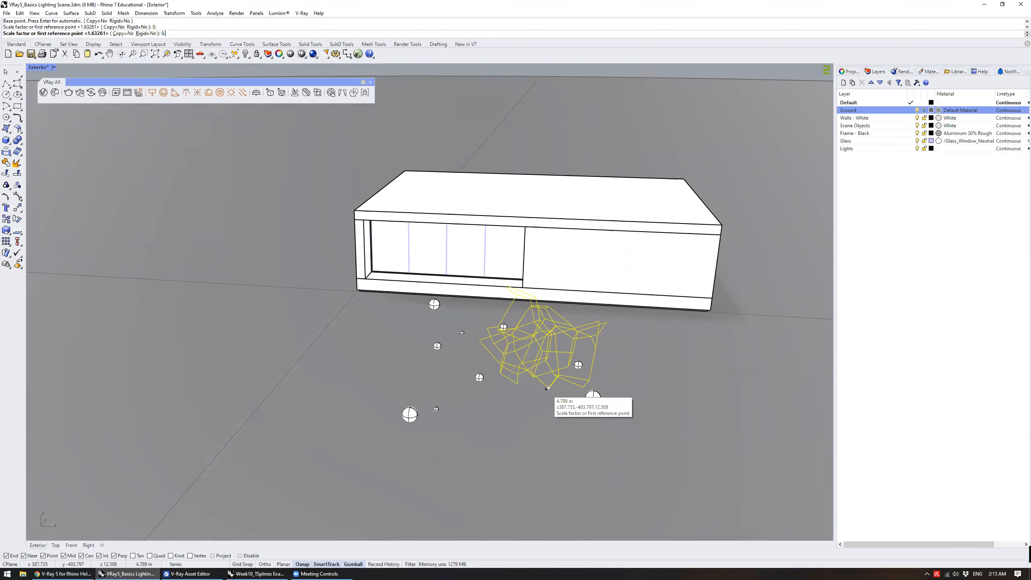
text(8)
key(Return)
right_drag(546, 389, 543, 367)
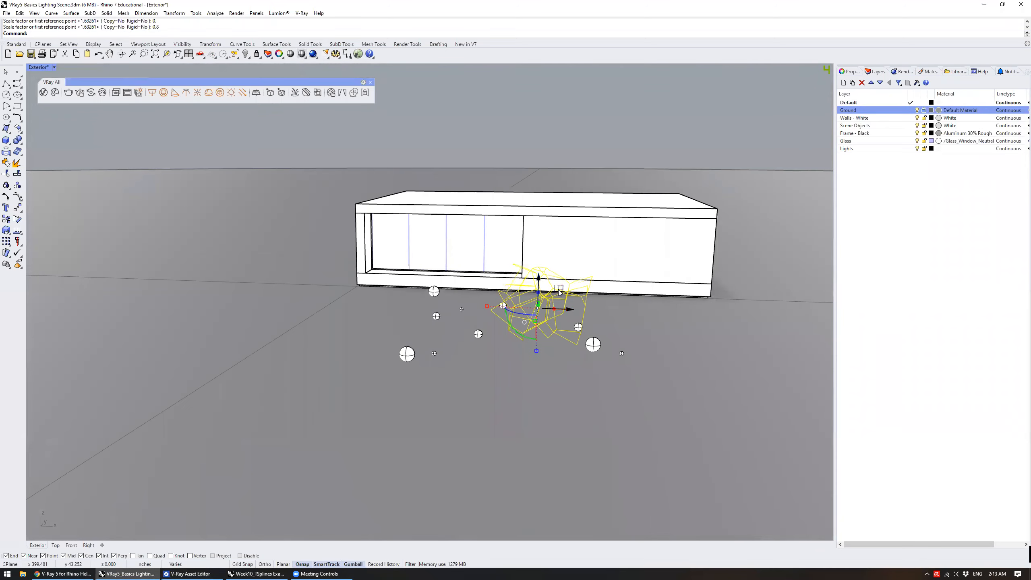
Zoom to the selected wireframe curves and shift them slightly in plan between the spheres
text(zs)
key(Return)
scroll(564, 308, down, 6)
right_drag(564, 308, 527, 364)
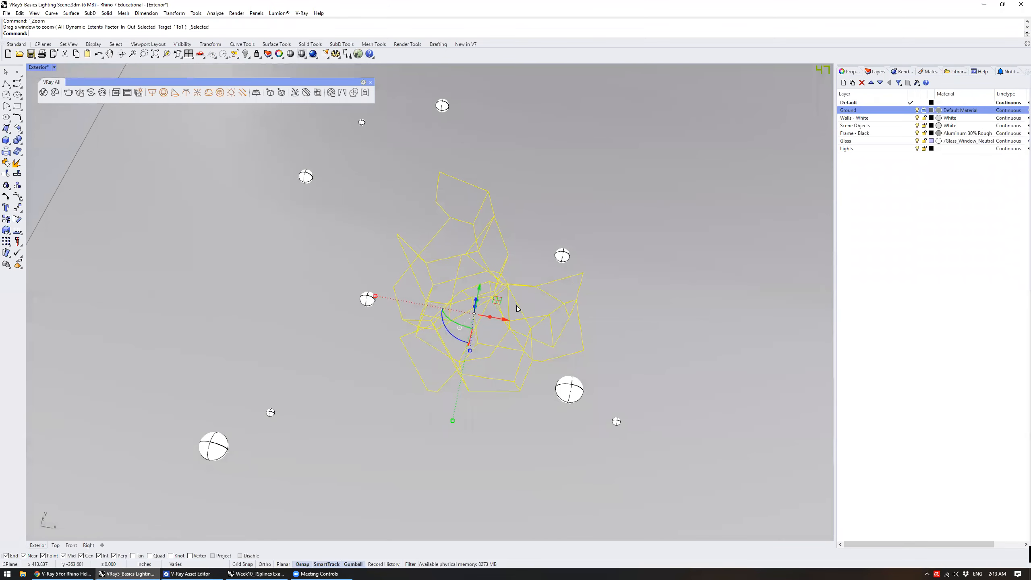
drag(497, 300, 492, 297)
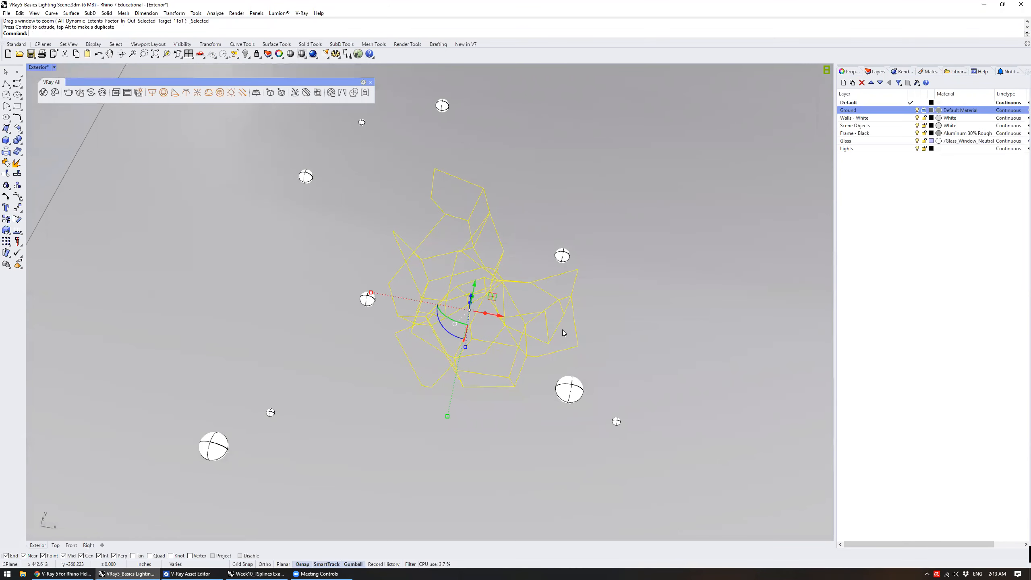
Try MultiPipe on the wireframe curves with radius 10, capped ends and 1 strut division, and undo it
text(Mulitp)
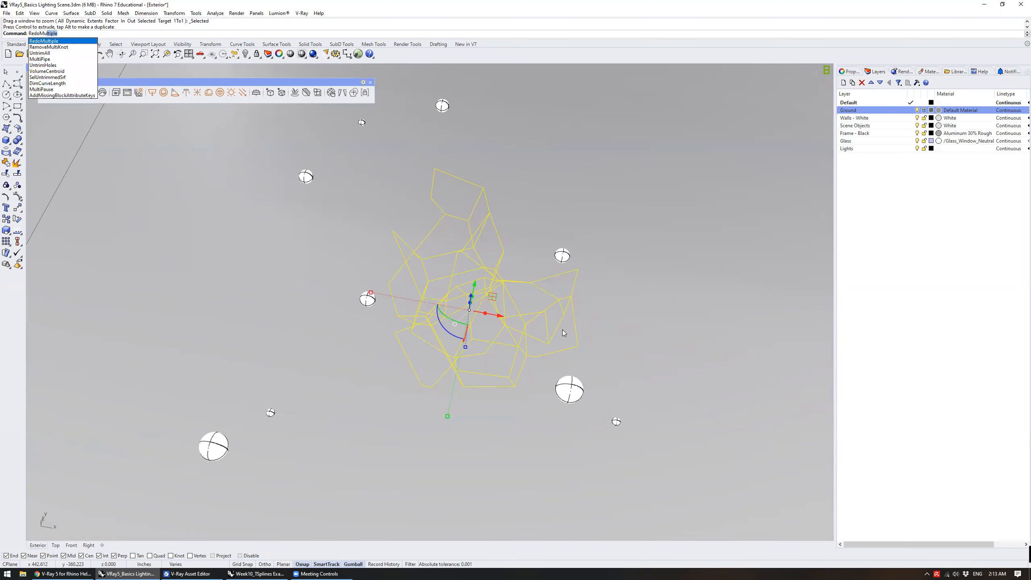
key(Down)
key(Down)
key(Down)
key(Return)
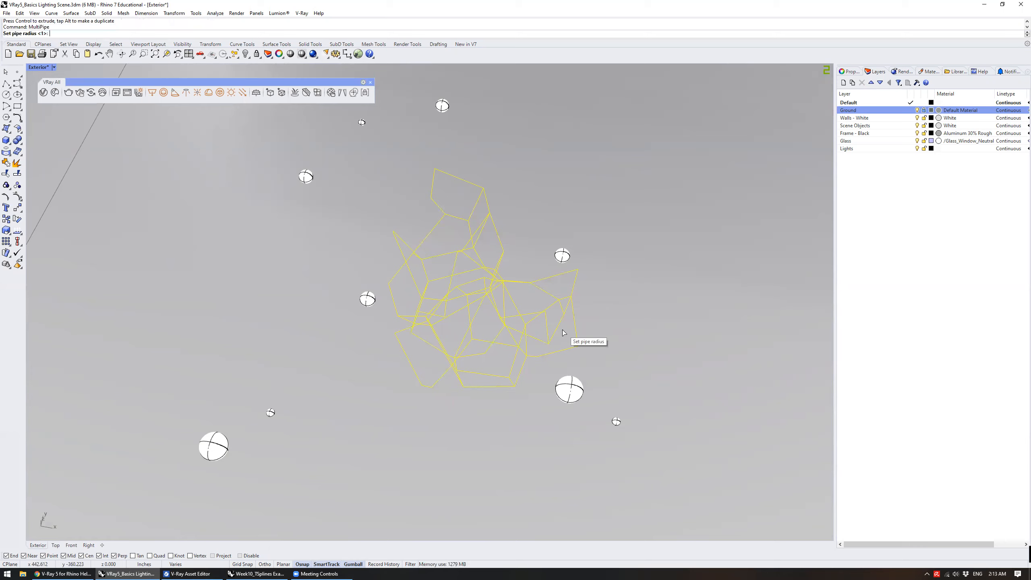
text(10)
key(Return)
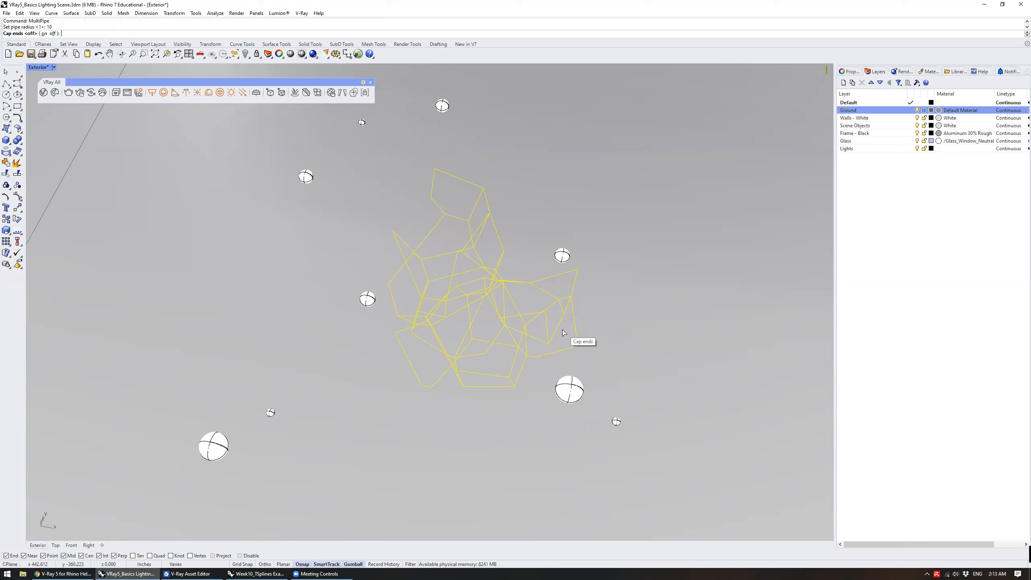
click(44, 33)
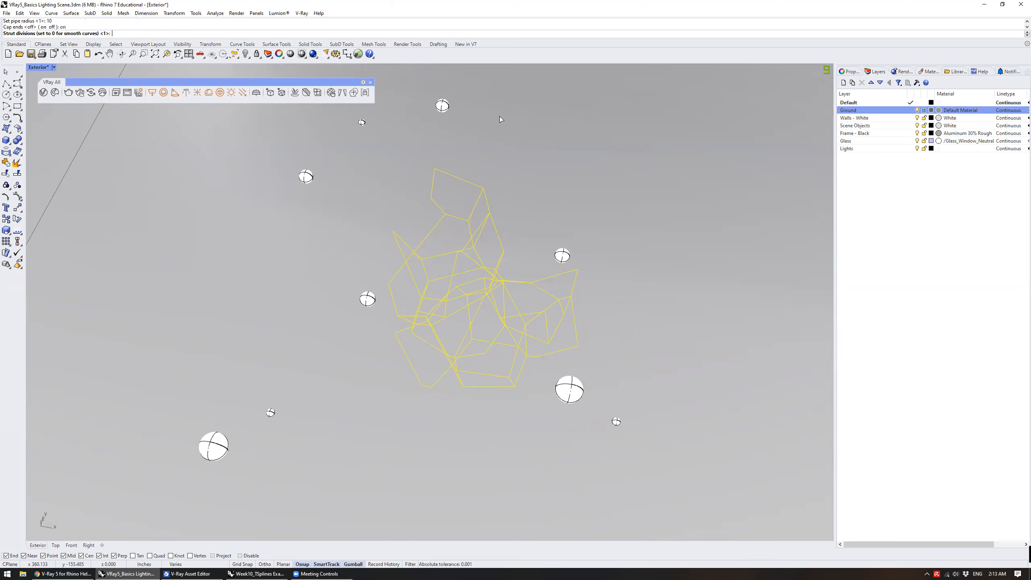
key(Return)
key(ctrl+z)
Try MultiPipe on the same curves with a pipe radius of 3, and undo it
key(Return)
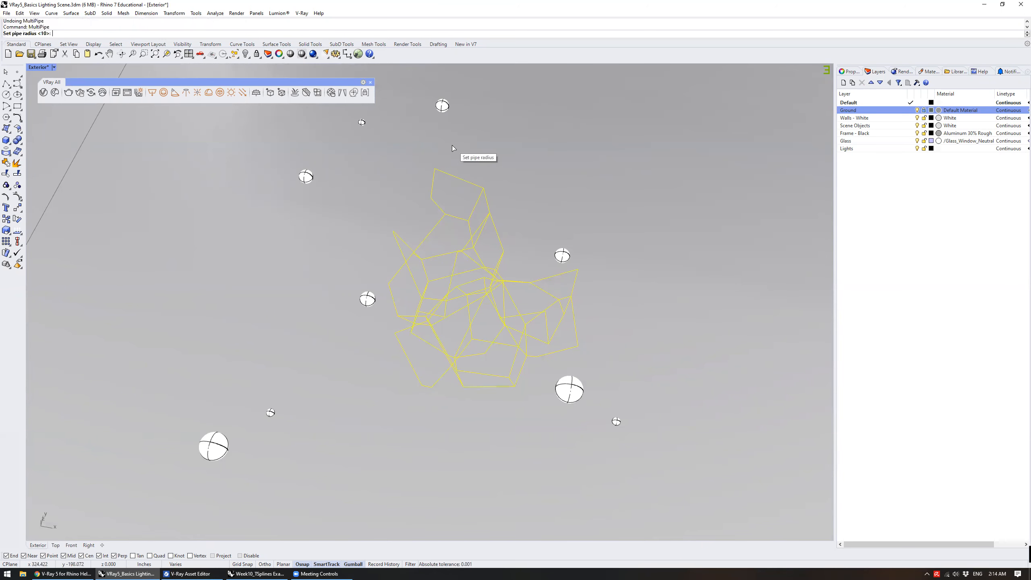
text(3)
key(Return)
right_drag(491, 225, 503, 185)
key(ctrl+z)
Create a MultiPipe structure of radius 2 from the wireframe curves and delete the source curves
key(Return)
text(2)
key(Return)
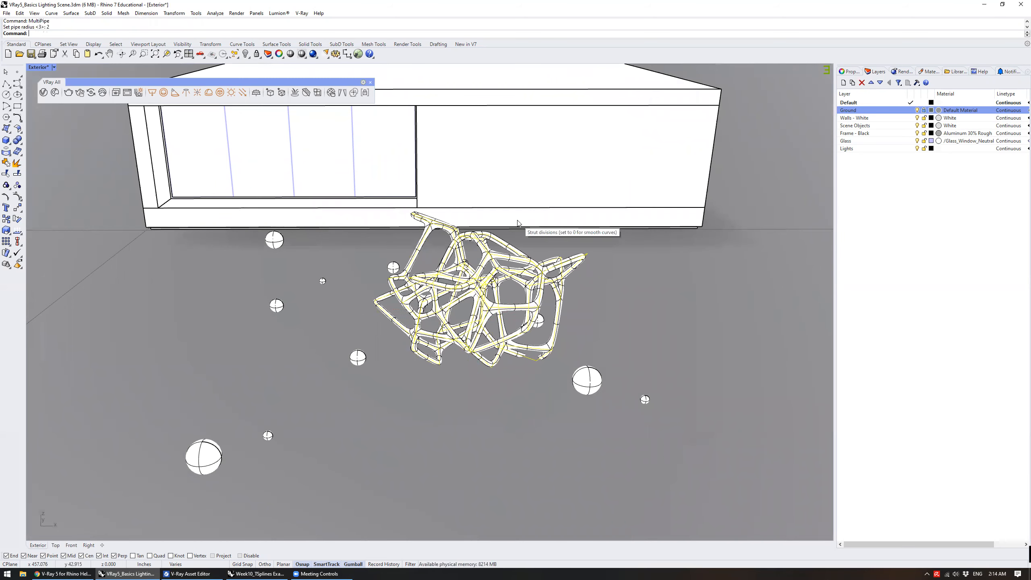
right_drag(517, 223, 562, 249)
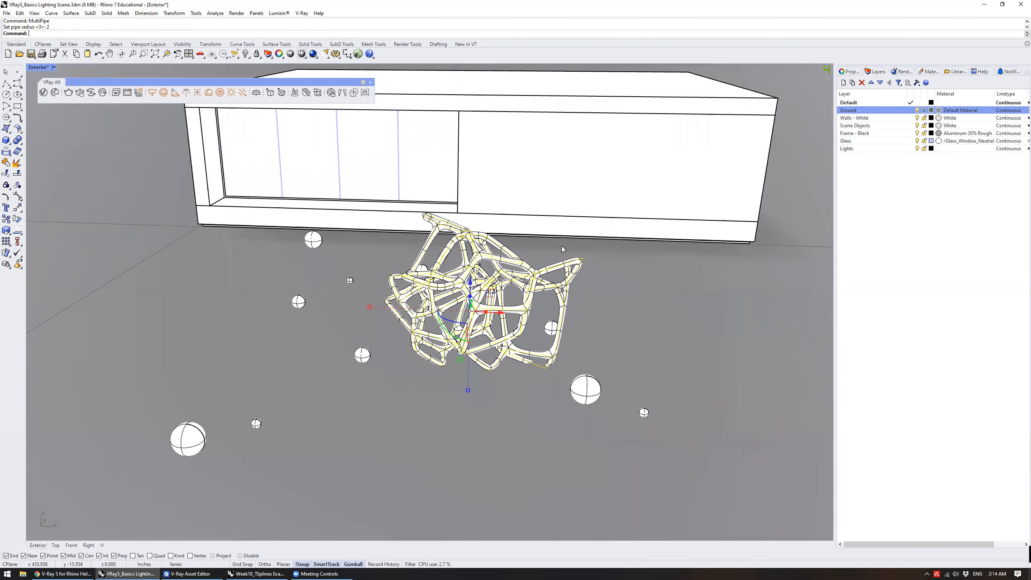
key(Delete)
mouse_move(477, 275)
right_down()
mouse_move(473, 231)
mouse_move(467, 258)
right_up()
Raise the piped SubD structure and fine-tune its rotation and position in front of the building
click(467, 259)
right_drag(471, 303, 479, 312)
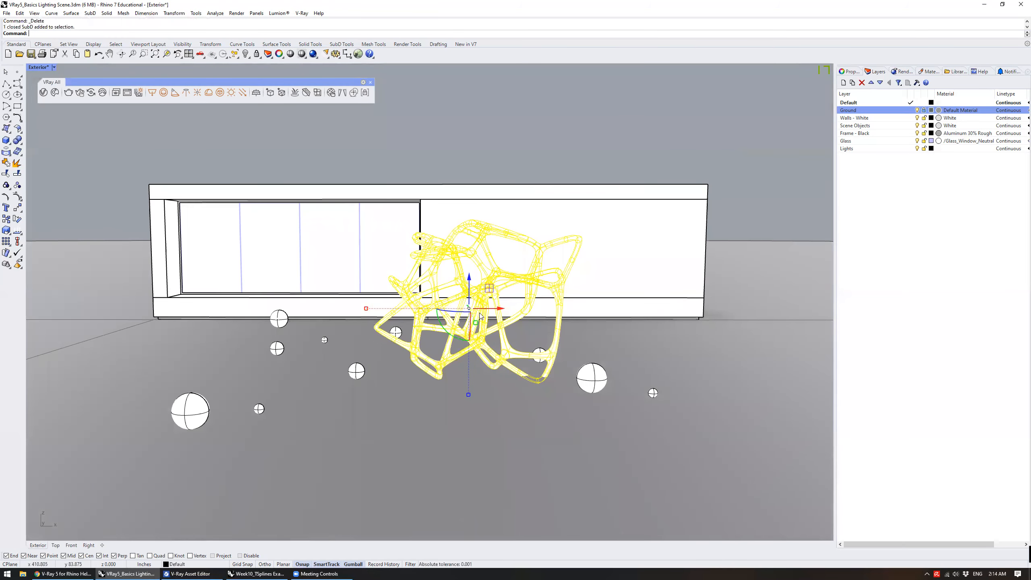
drag(470, 295, 470, 283)
mouse_move(459, 326)
right_down()
mouse_move(441, 304)
mouse_move(450, 317)
right_up()
drag(450, 324, 452, 327)
drag(488, 278, 489, 285)
click(562, 174)
Restore the saved Exterior named view in the viewport
right_drag(562, 174, 425, 297)
scroll(472, 293, down, 10)
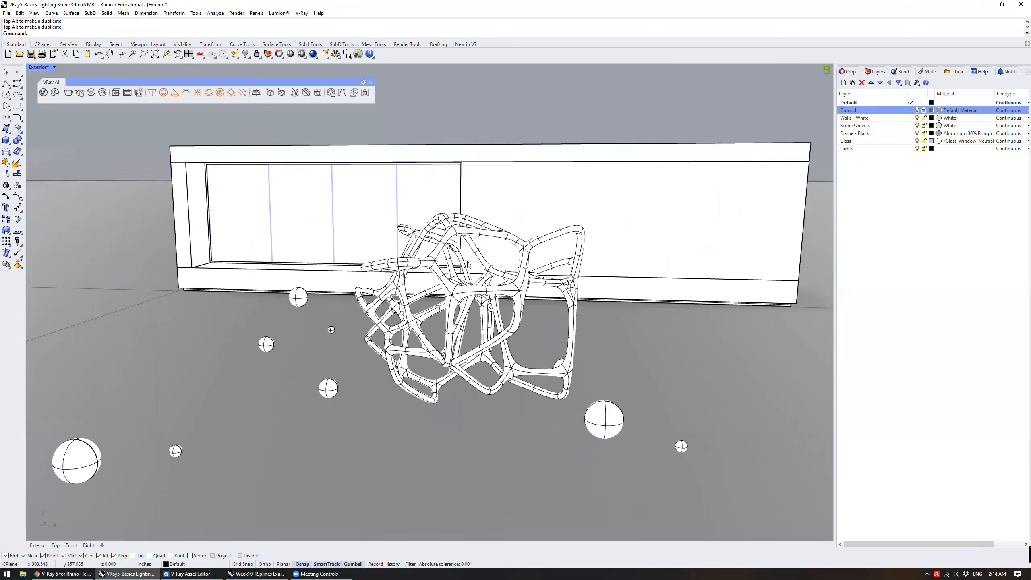
click(33, 67)
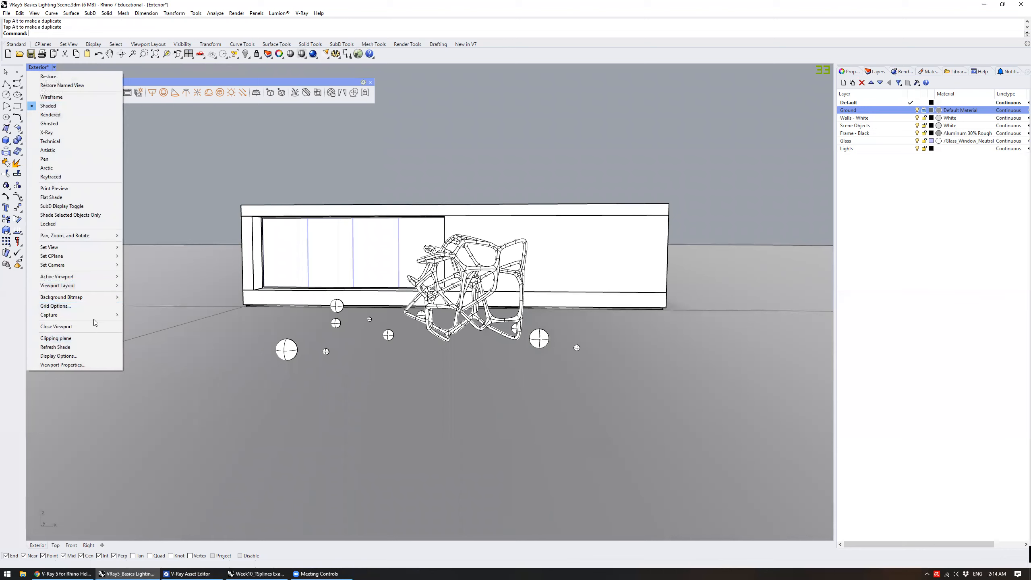
mouse_move(92, 249)
click(143, 352)
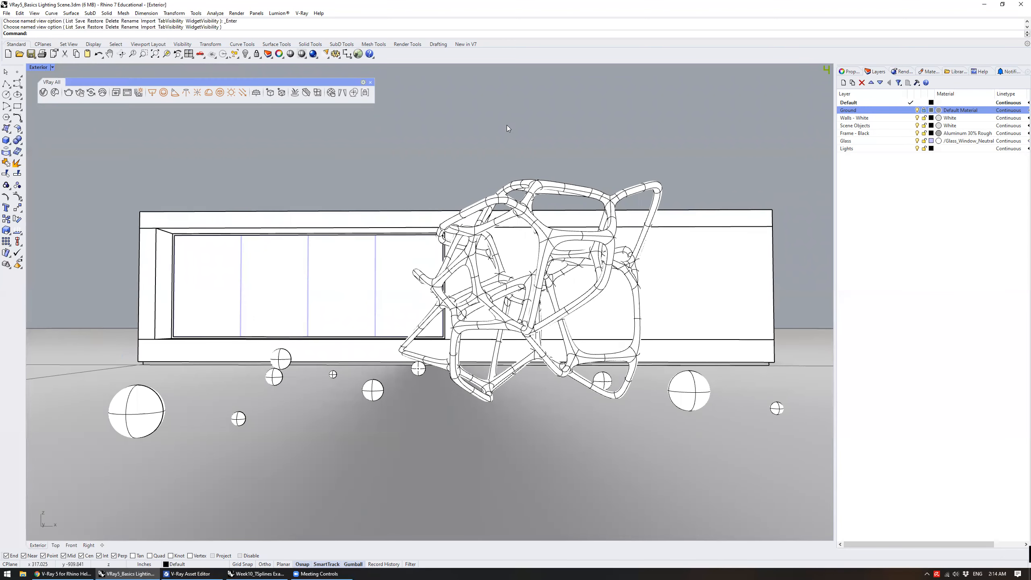
Show the Carpaint category of the V-Ray material library and set the render output width to 800
click(190, 573)
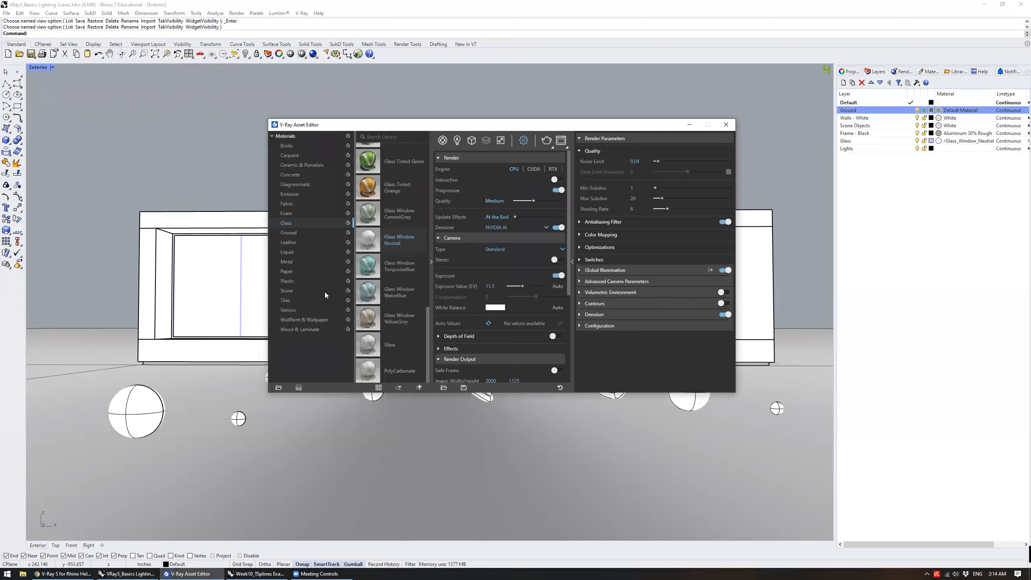
click(294, 157)
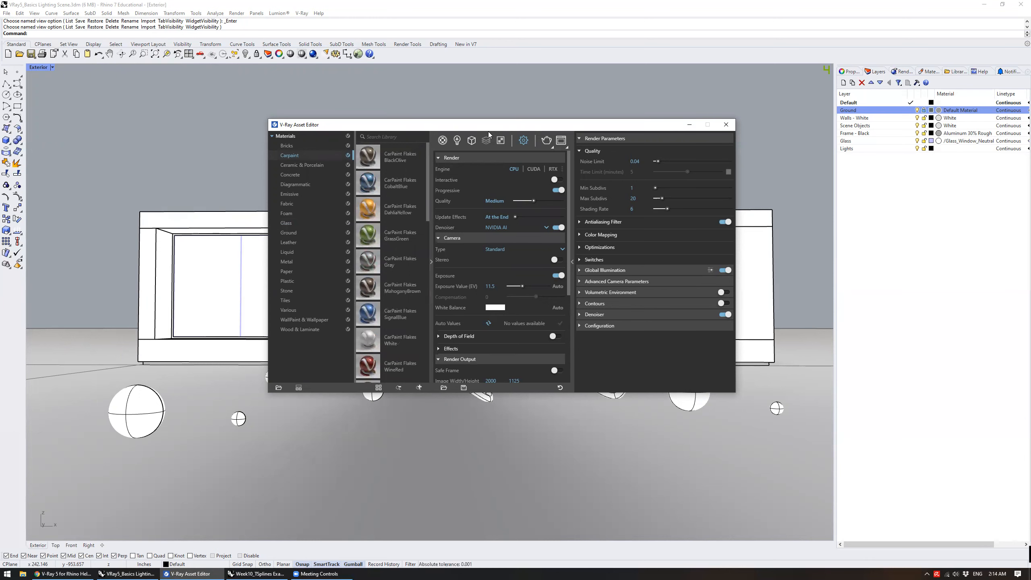
drag(488, 131, 504, 256)
click(552, 283)
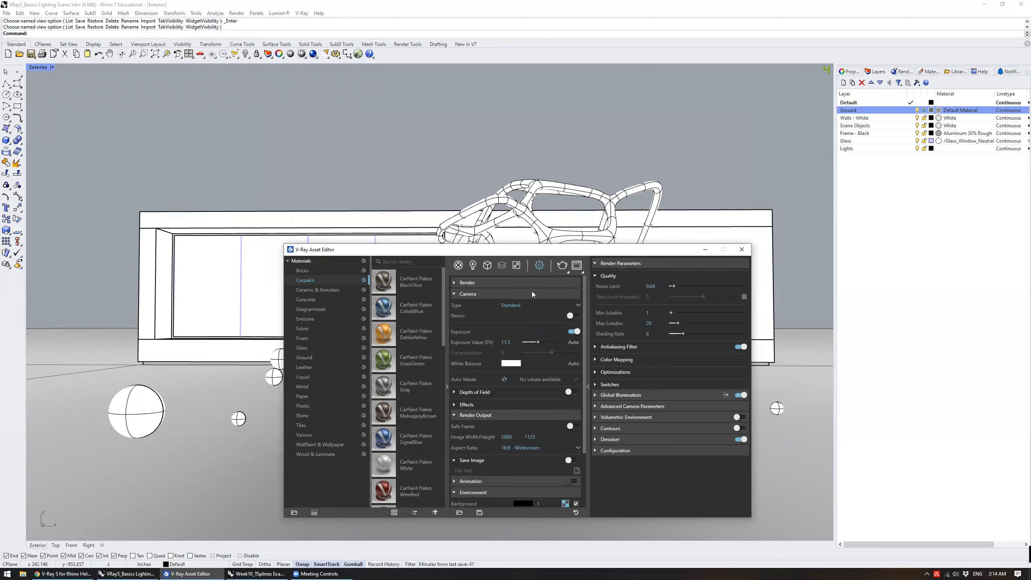
double_click(512, 434)
text(80)
key(Return)
Start an interactive render and arrange the frame buffer and asset editor windows so the sculpture can be selected in the viewport
click(567, 271)
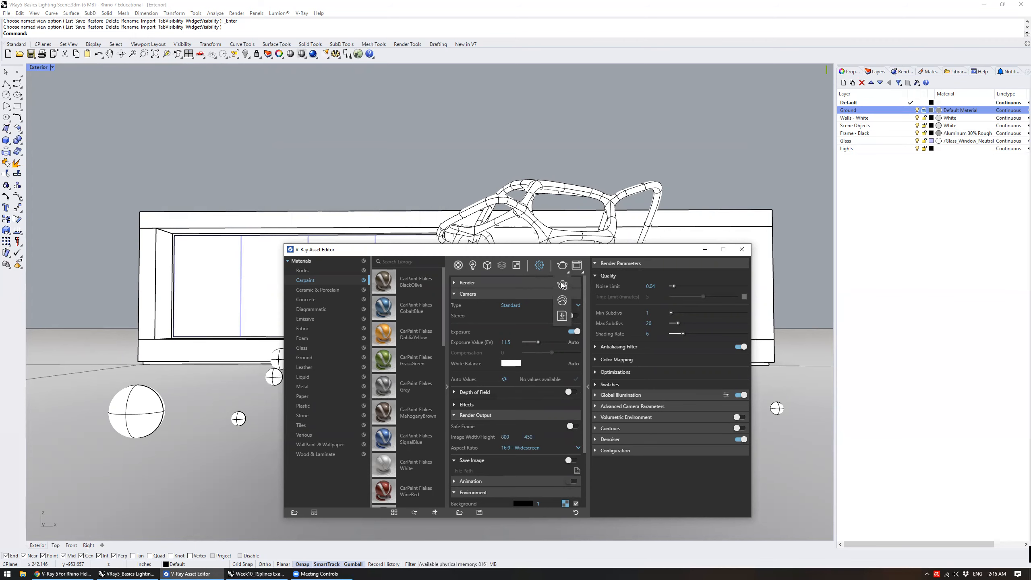
click(564, 285)
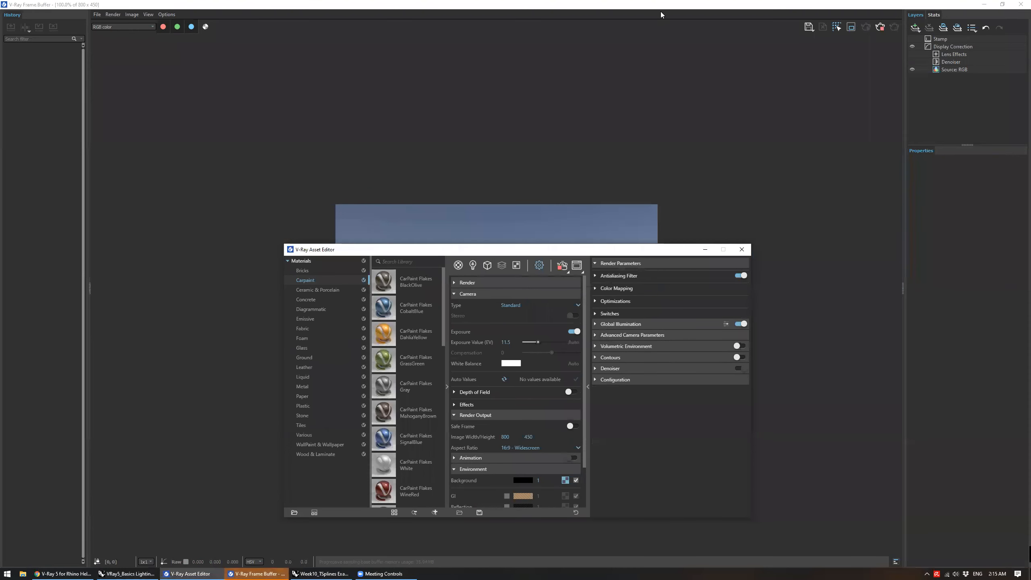
double_click(658, 8)
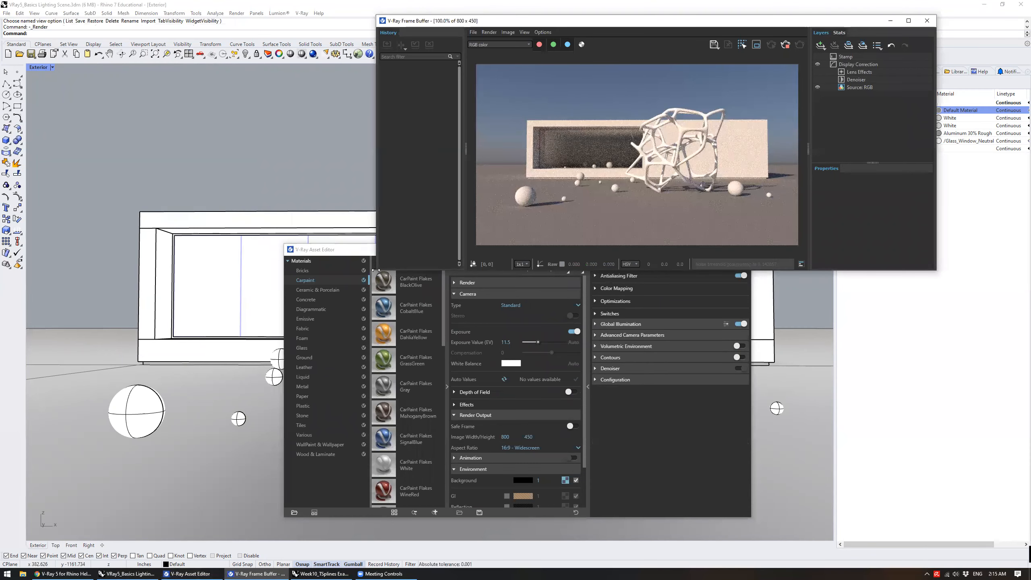
drag(376, 270, 437, 270)
click(424, 255)
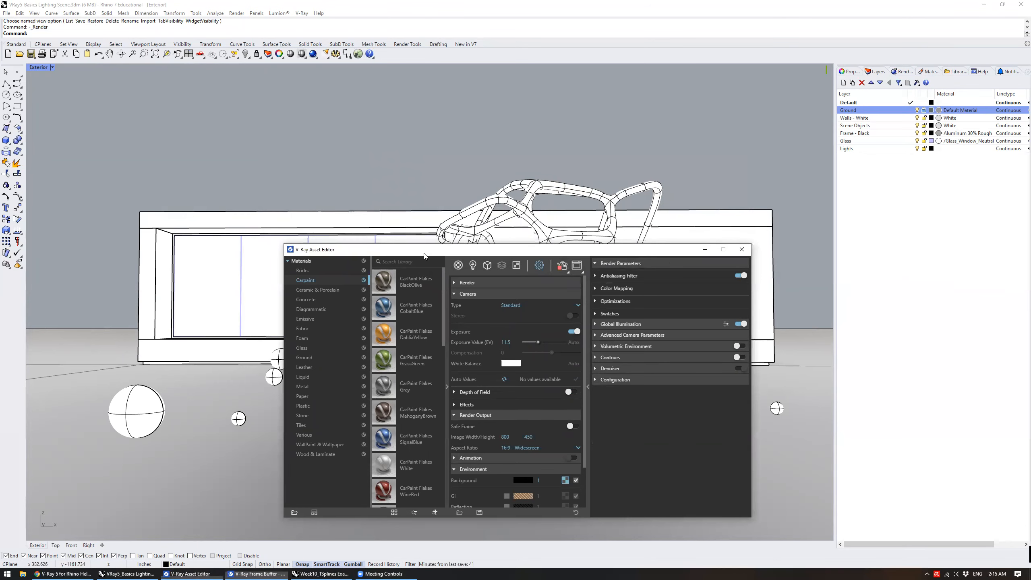
drag(424, 256, 383, 273)
Add CarPaint Flakes WineRed to the scene, apply it to the SubD sculpture, and check it up close in the interactive render
click(535, 182)
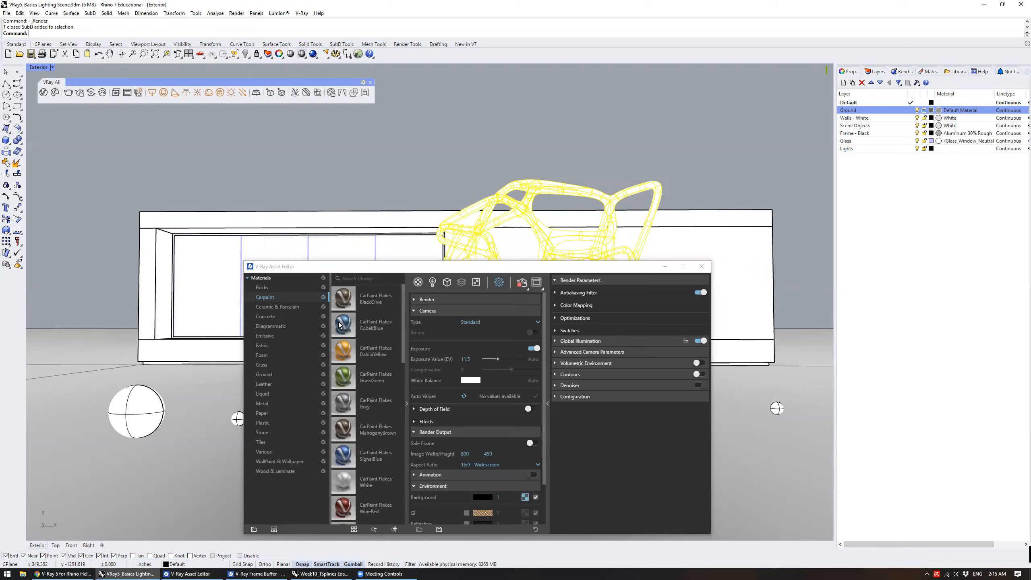
scroll(343, 357, down, 3)
right_click(347, 389)
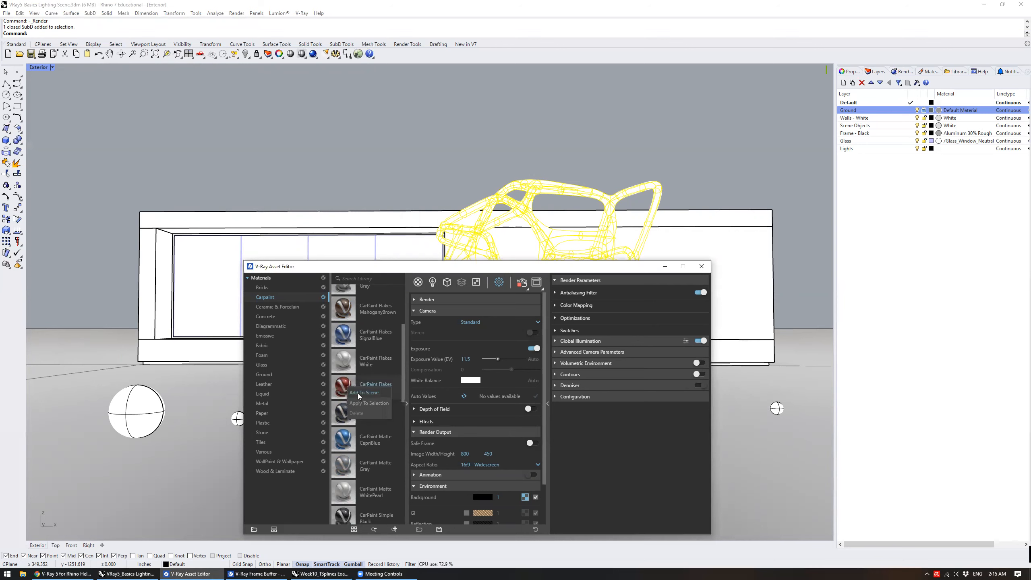
click(364, 392)
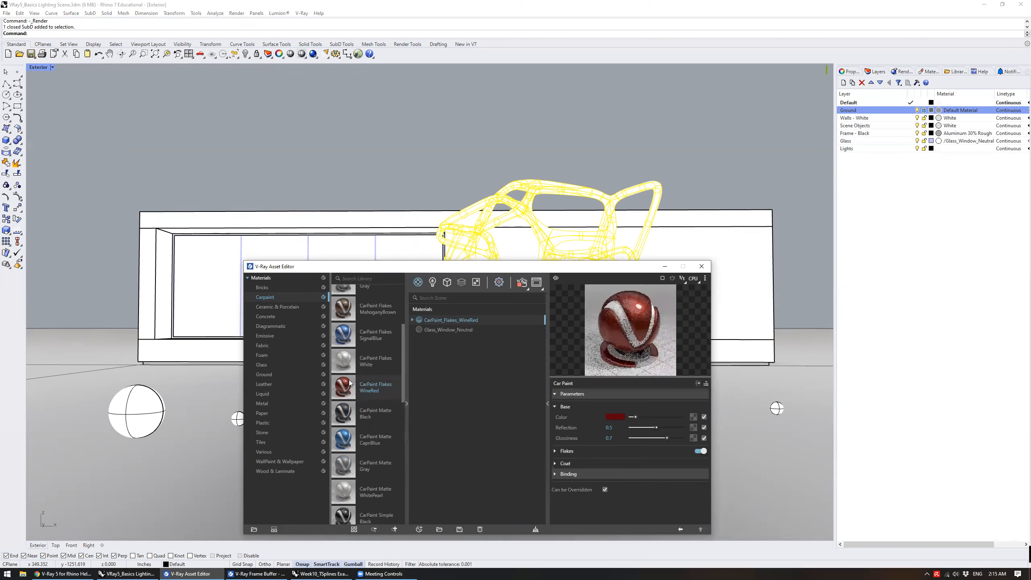
right_click(348, 381)
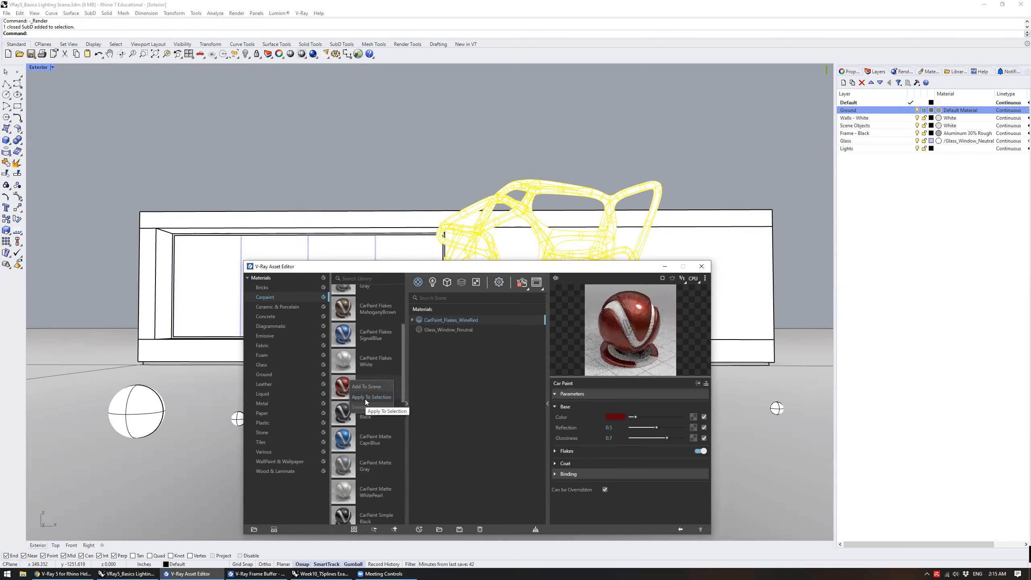
click(369, 397)
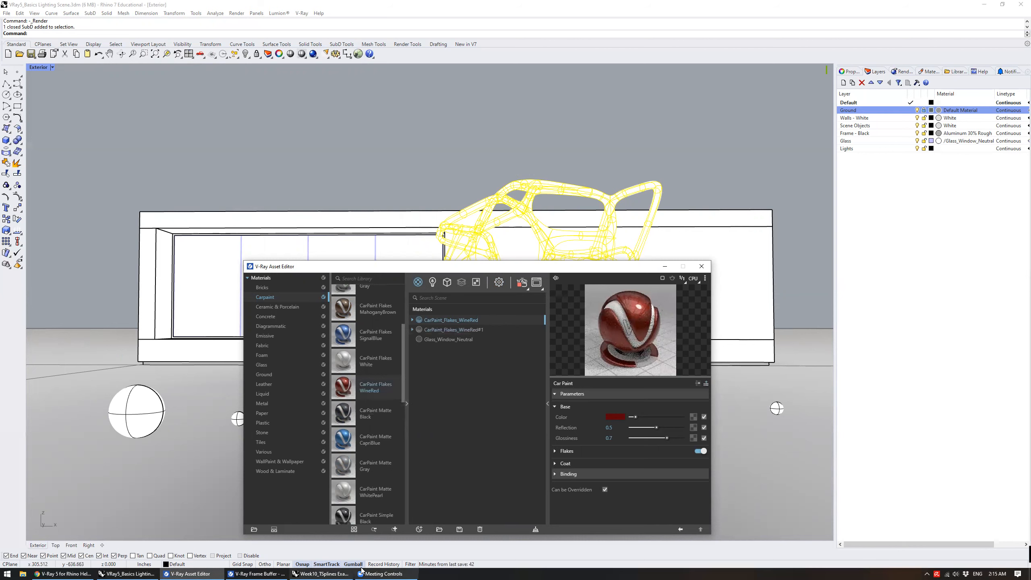
click(522, 21)
click(258, 572)
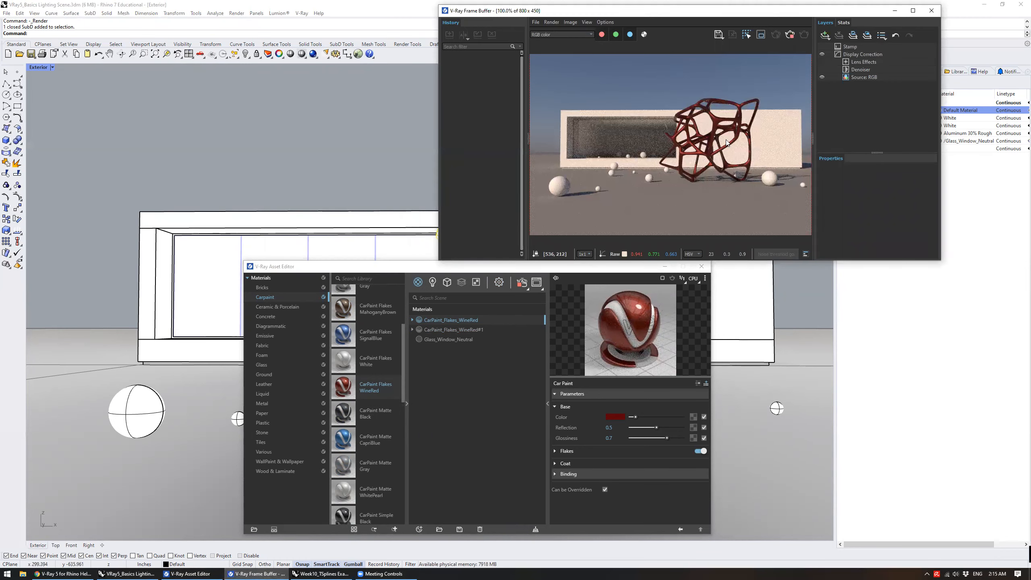
scroll(706, 157, up, 2)
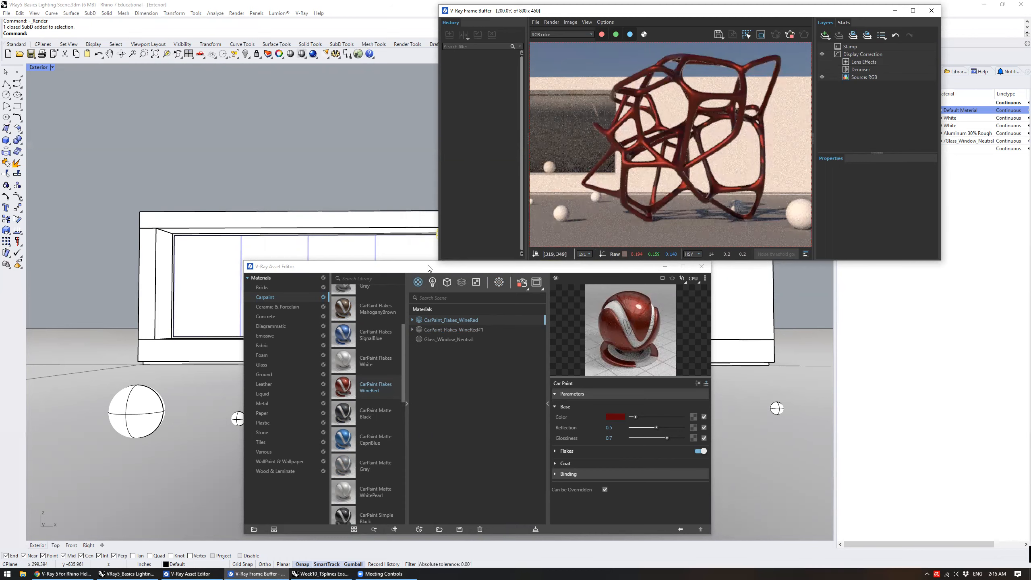
Apply the Silver Polished material from the Metal library category to the selected sculpture
mouse_move(402, 386)
mouse_down()
mouse_move(397, 438)
mouse_move(411, 515)
mouse_move(424, 323)
mouse_up()
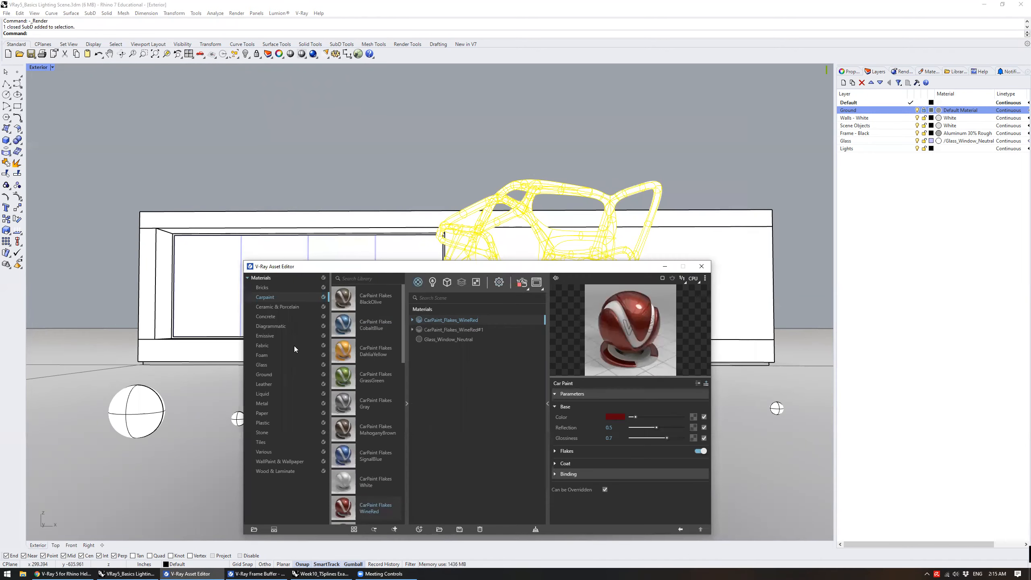
click(267, 402)
drag(403, 299, 403, 319)
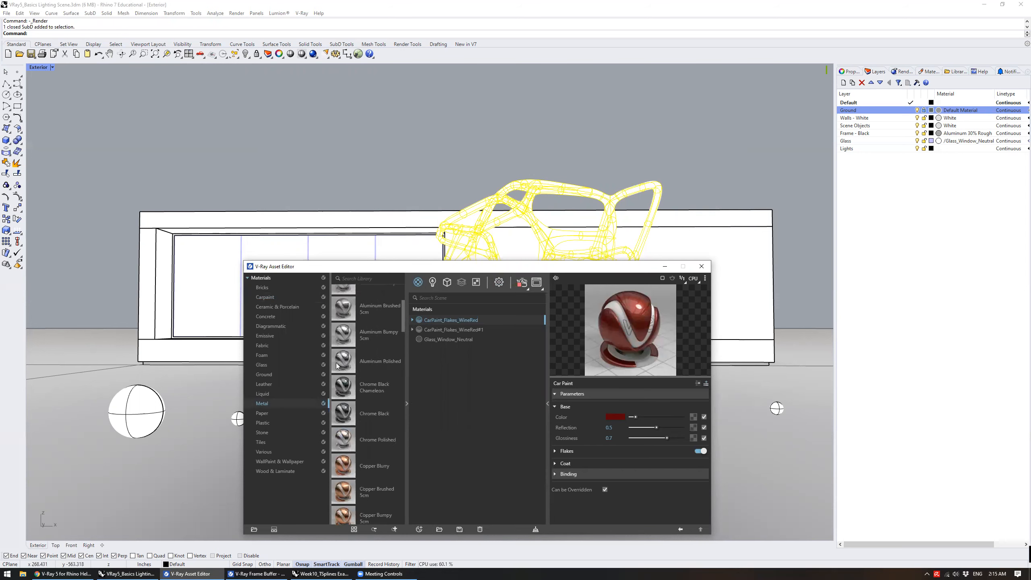
scroll(399, 317, up, 2)
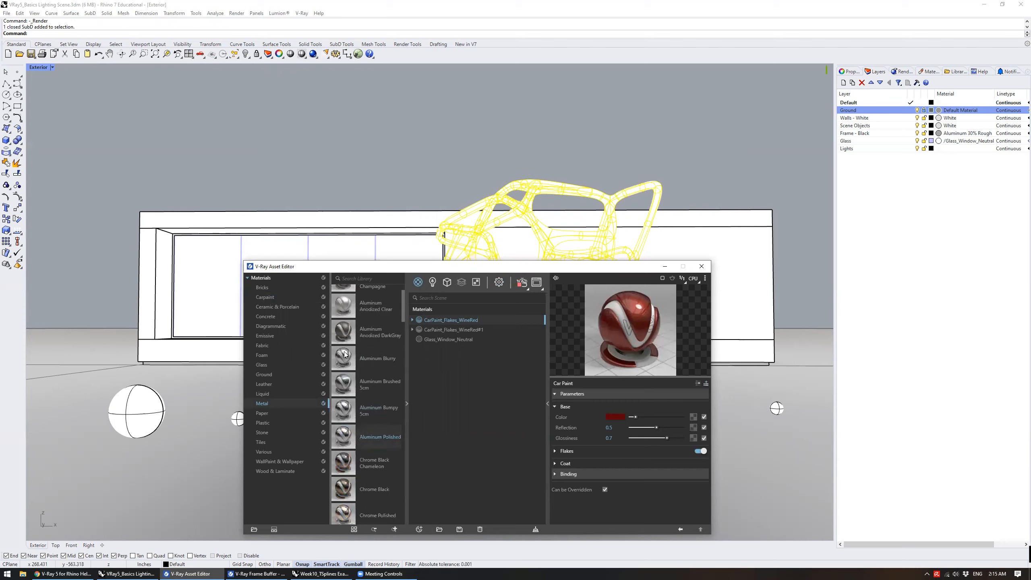
drag(403, 300, 408, 512)
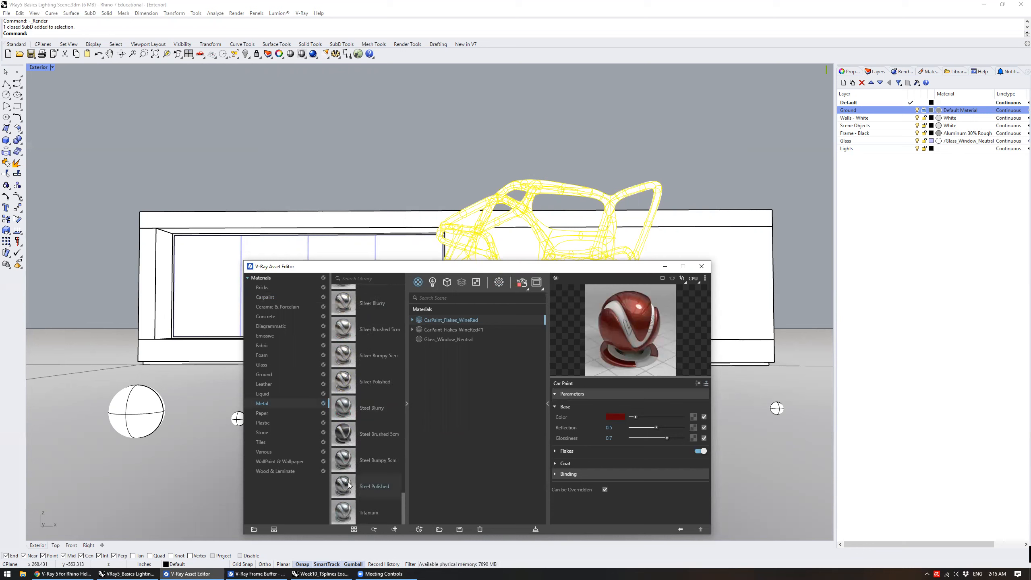
right_click(345, 385)
click(355, 397)
Inspect the polished silver finish on the sculpture up close in the interactive render
click(322, 574)
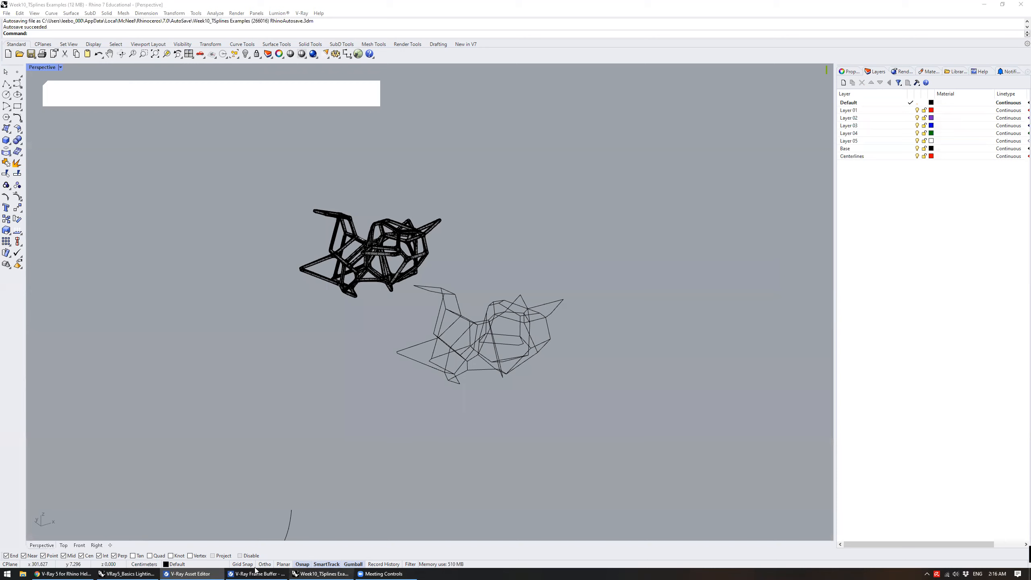
click(197, 572)
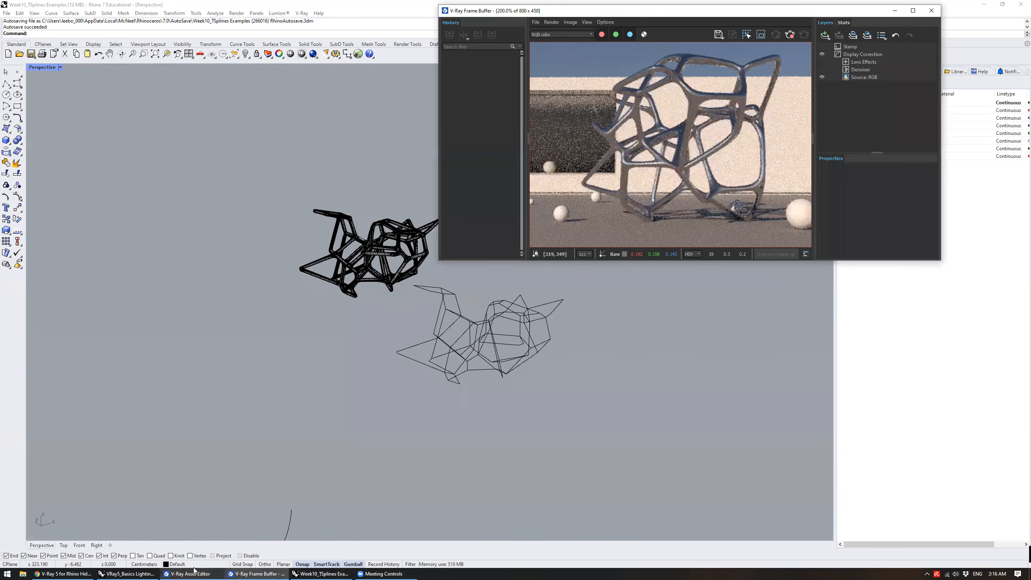
click(268, 570)
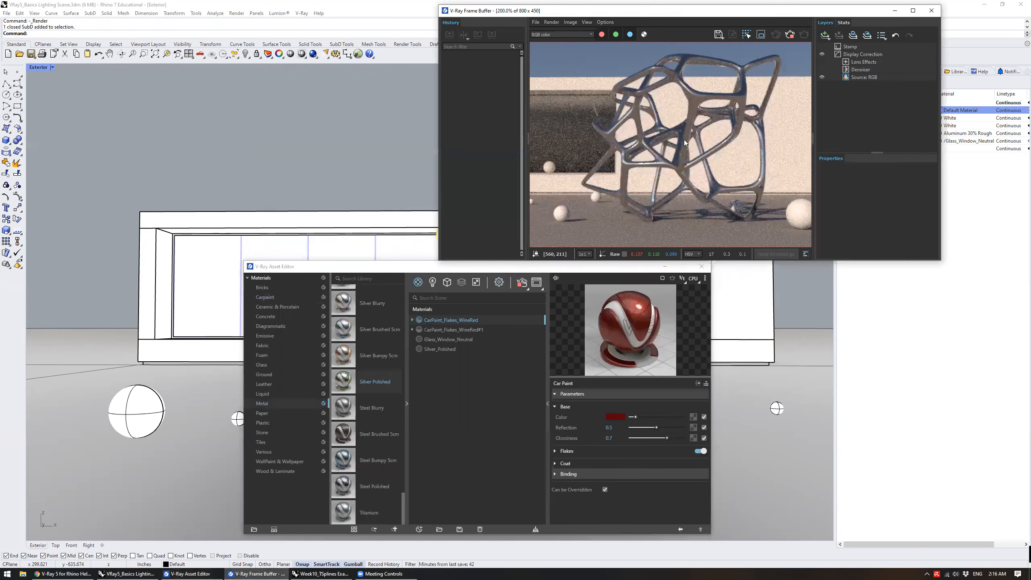
scroll(671, 165, up, 1)
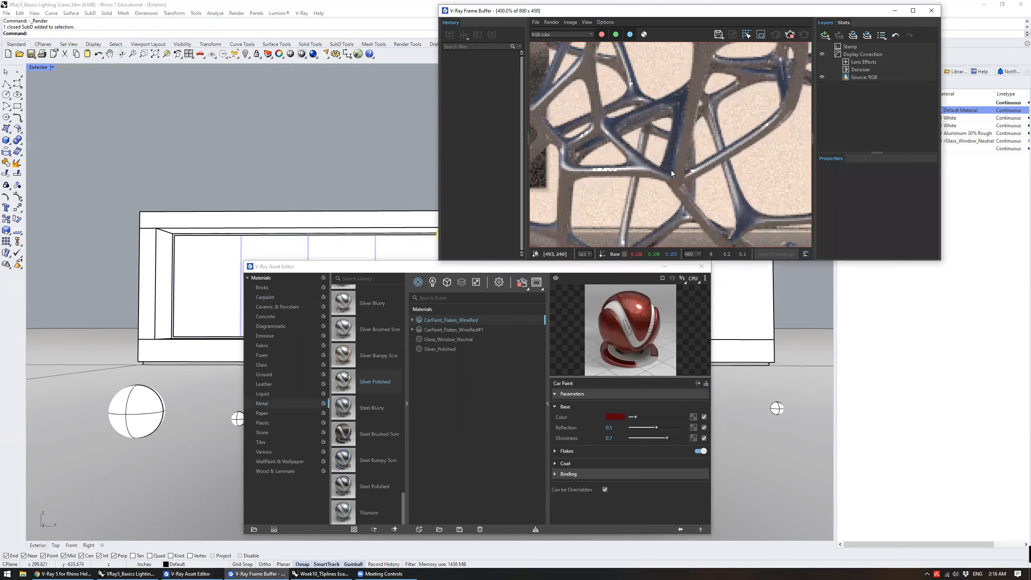
scroll(671, 170, down, 1)
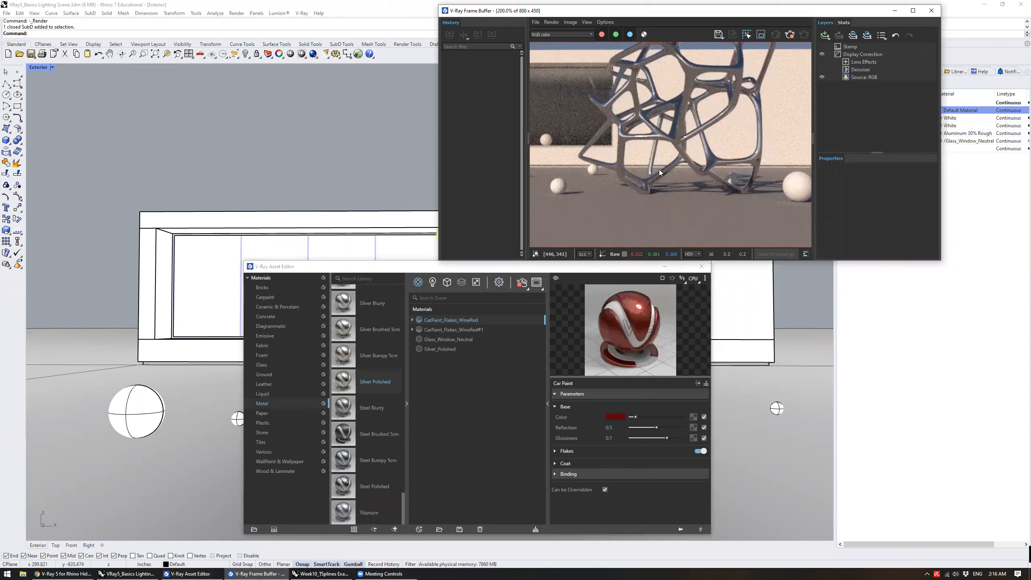
scroll(658, 170, down, 1)
Apply Copper Polished from the Metal library category to the sculpture and check it up close in the interactive render
click(419, 270)
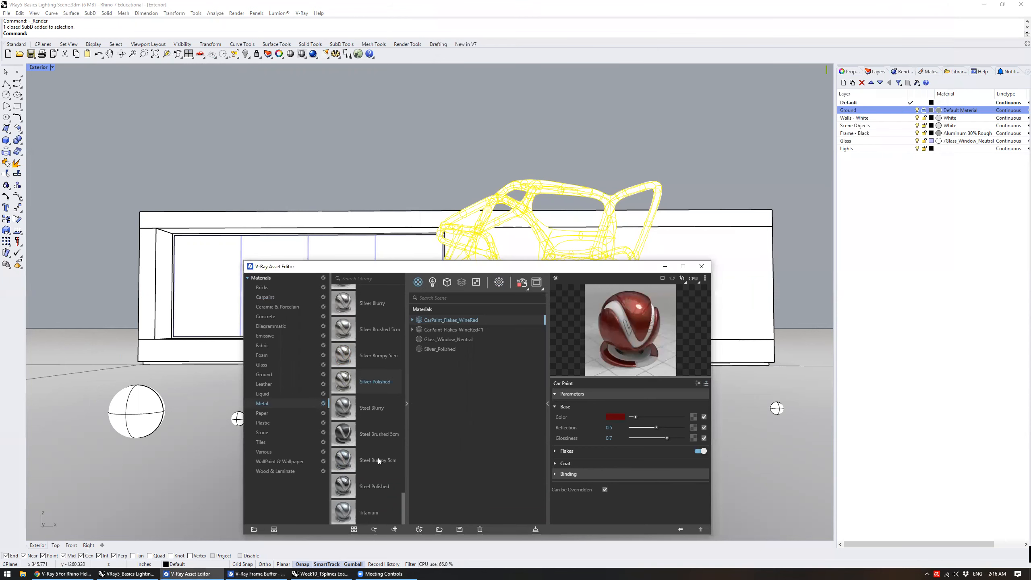
scroll(378, 457, up, 2)
scroll(389, 441, up, 3)
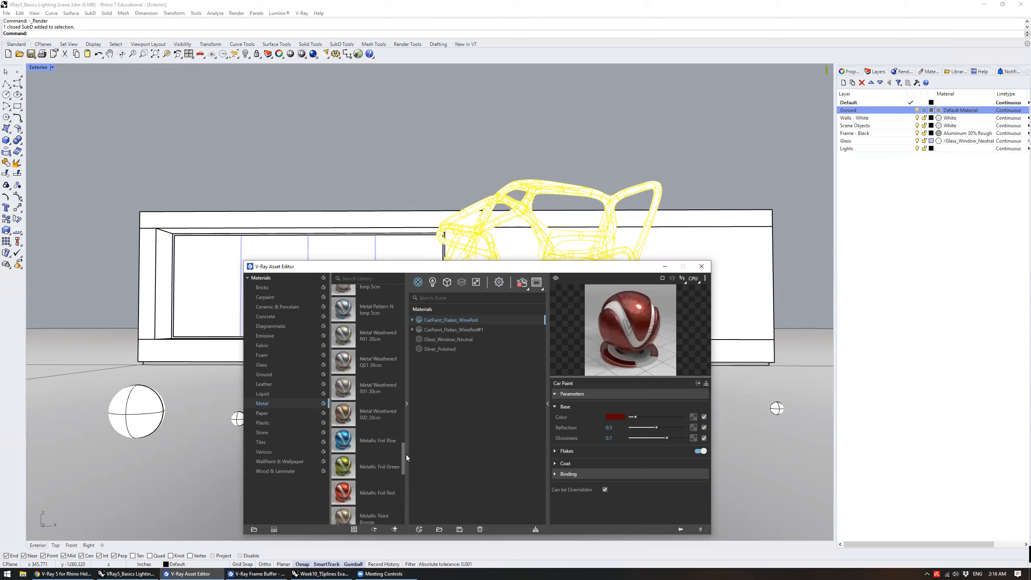
scroll(406, 454, up, 5)
scroll(405, 422, up, 5)
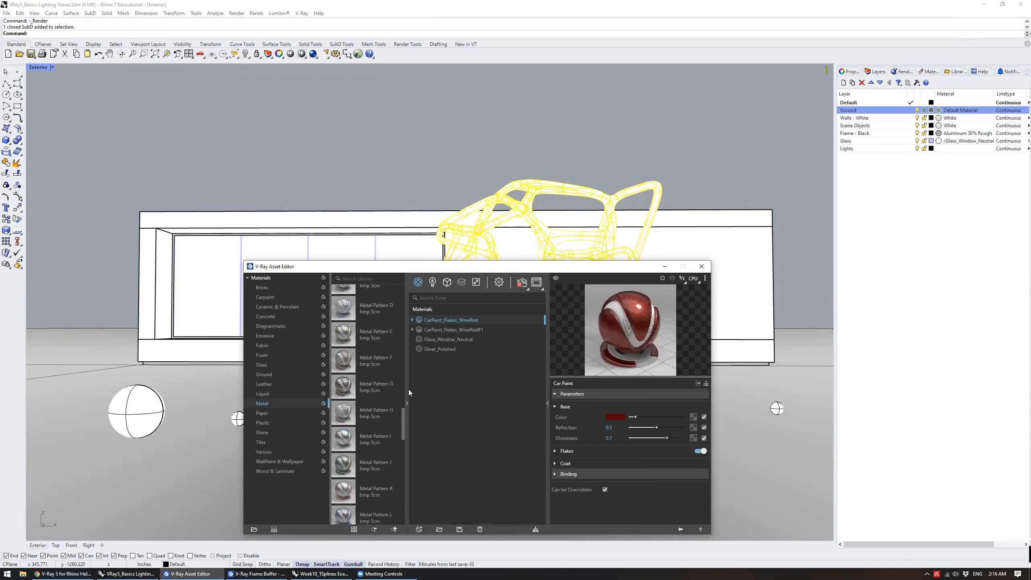
scroll(412, 358, up, 3)
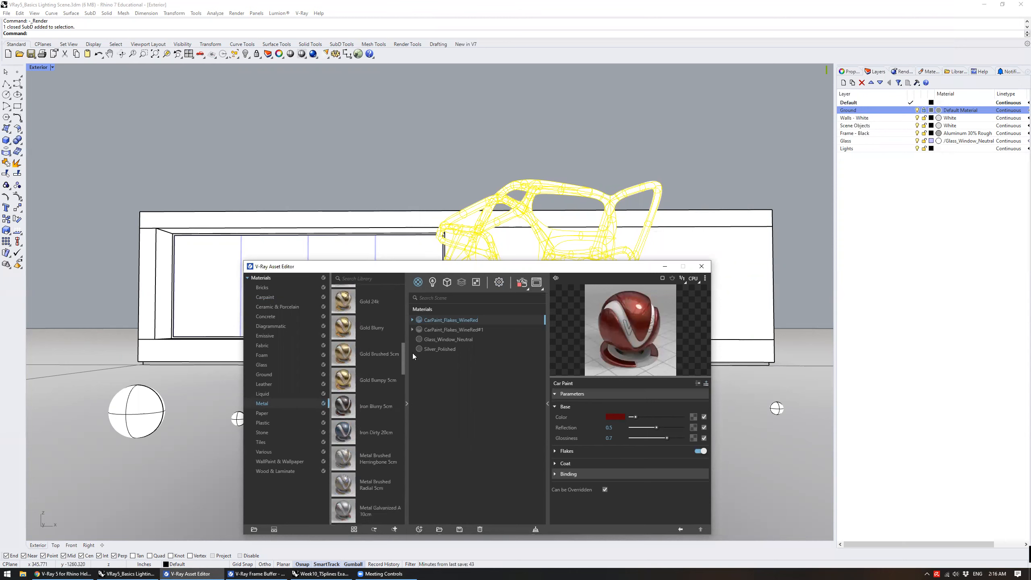
scroll(413, 346, up, 3)
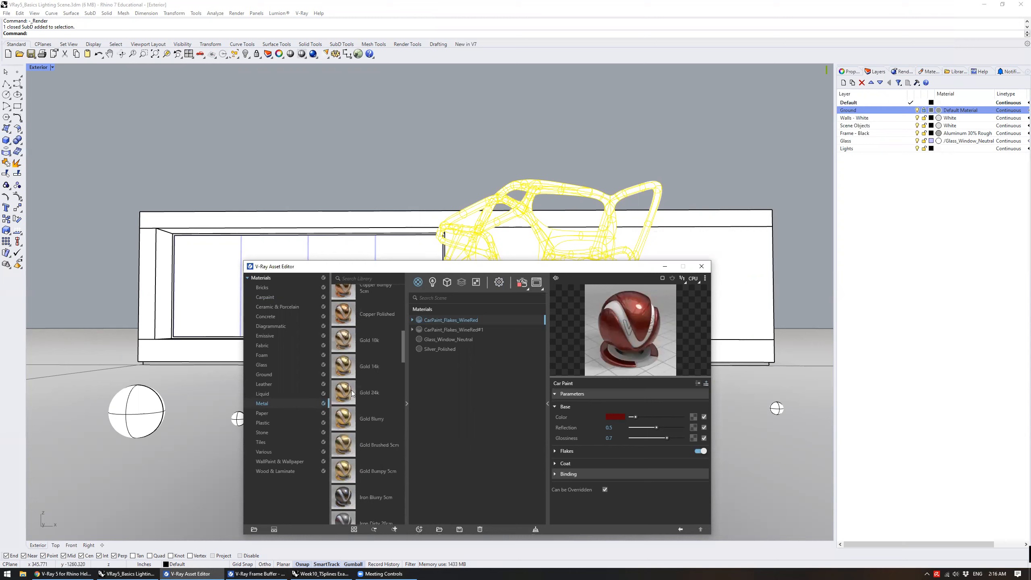
right_click(349, 315)
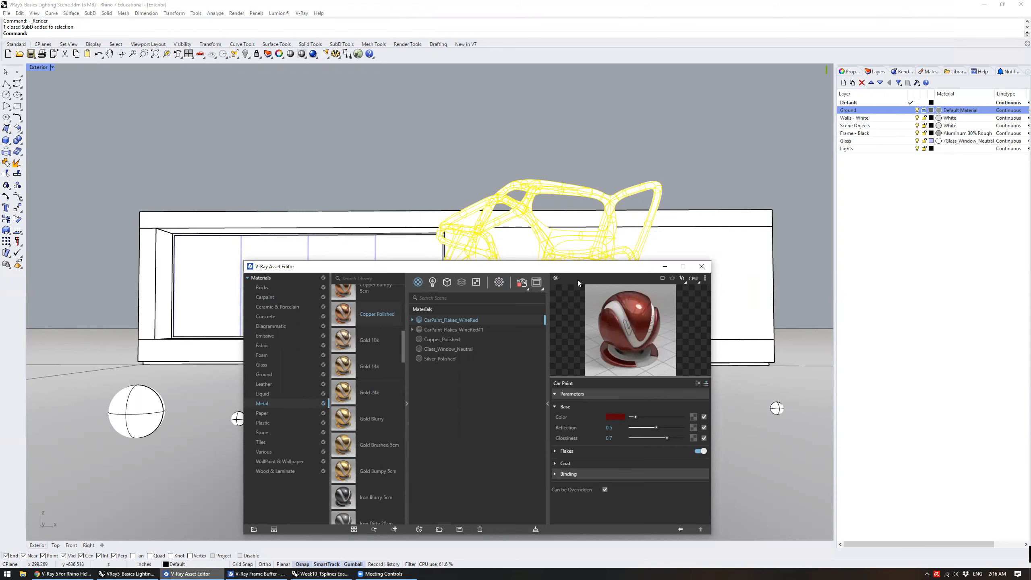
click(201, 572)
click(201, 572)
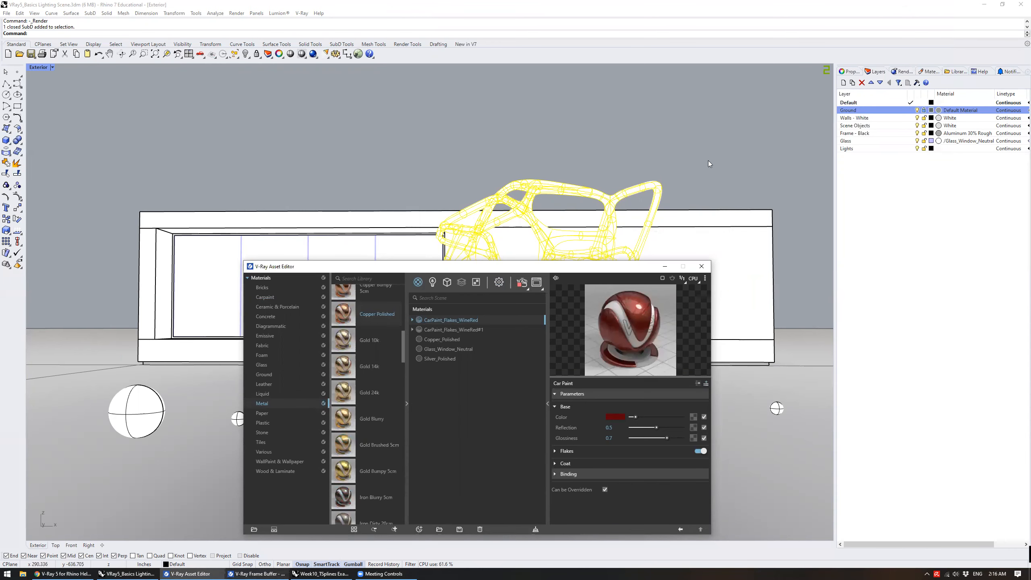
scroll(679, 158, up, 2)
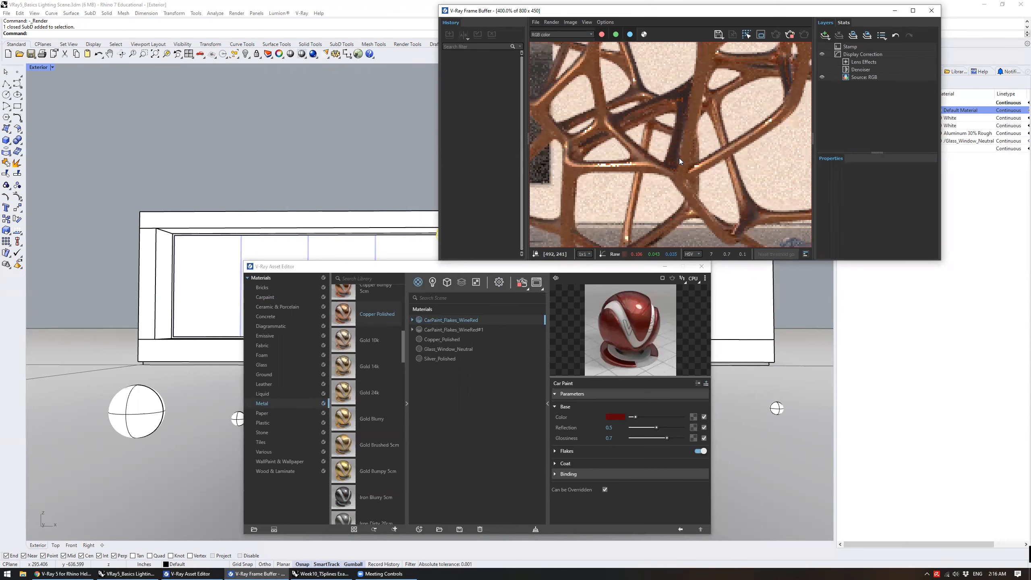
scroll(678, 158, down, 1)
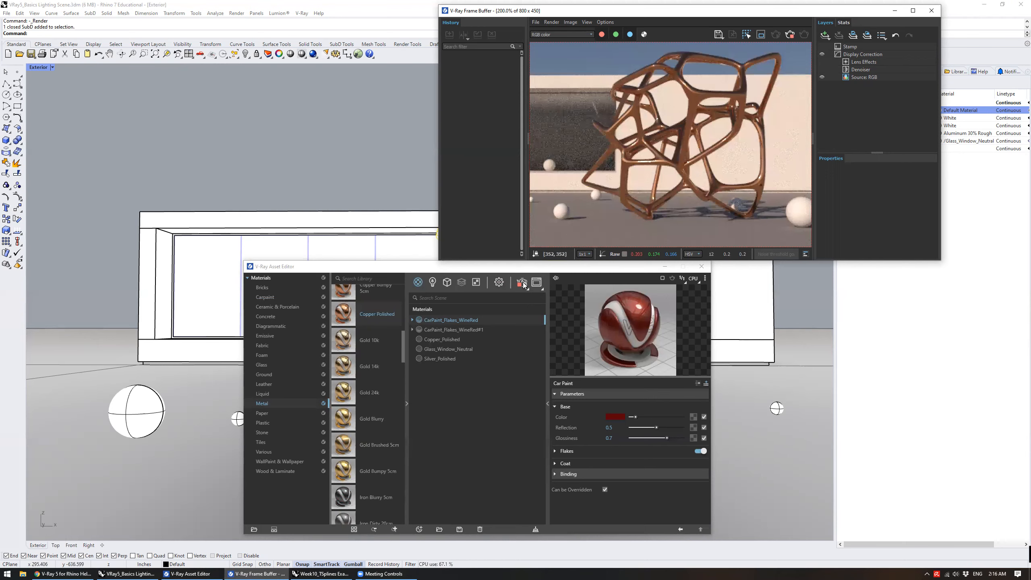
Apply the scene's Copper_Polished material directly onto the SubD sculpture in the viewport
click(490, 392)
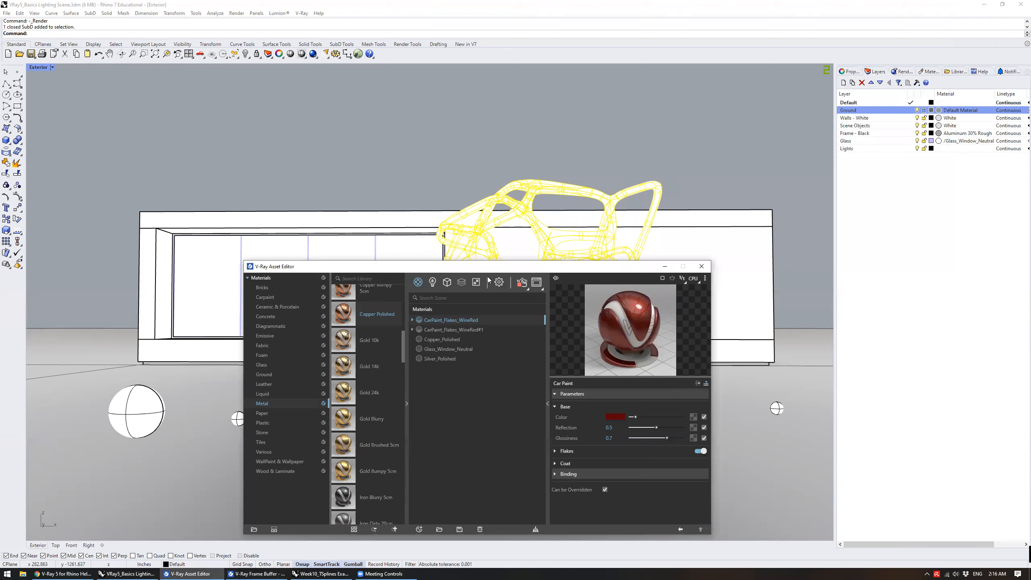
drag(493, 271, 550, 263)
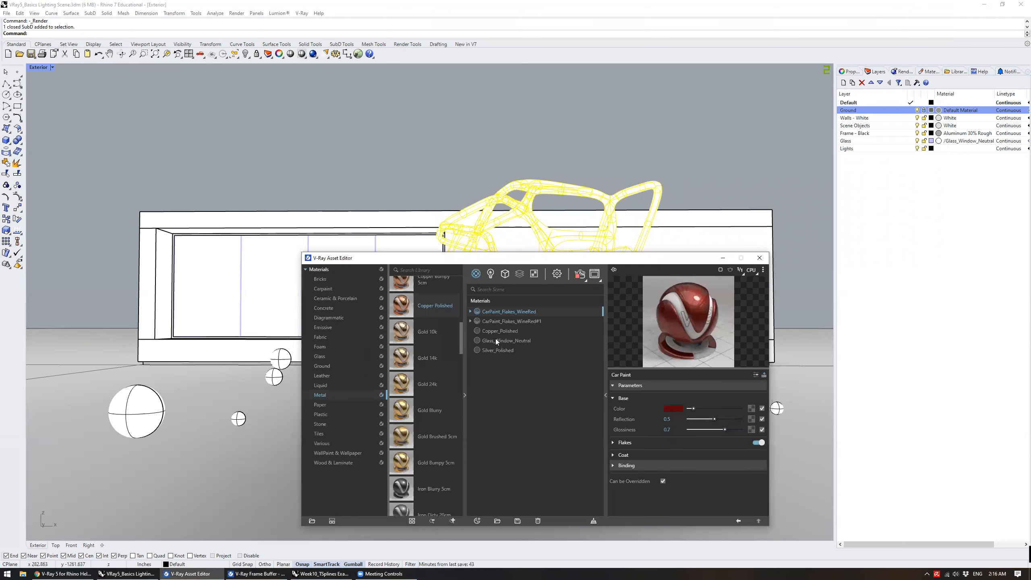
click(507, 331)
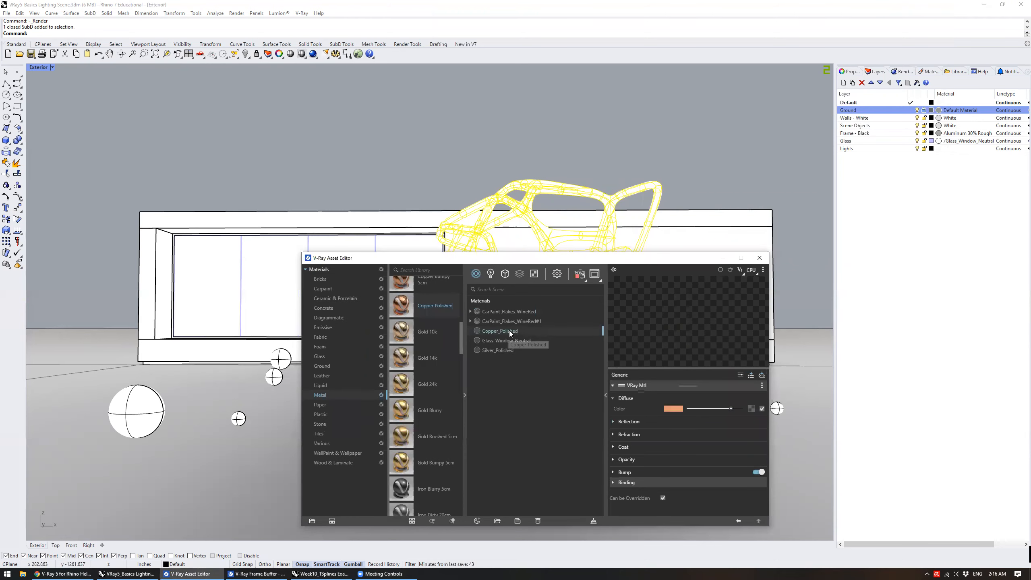
drag(510, 327, 512, 200)
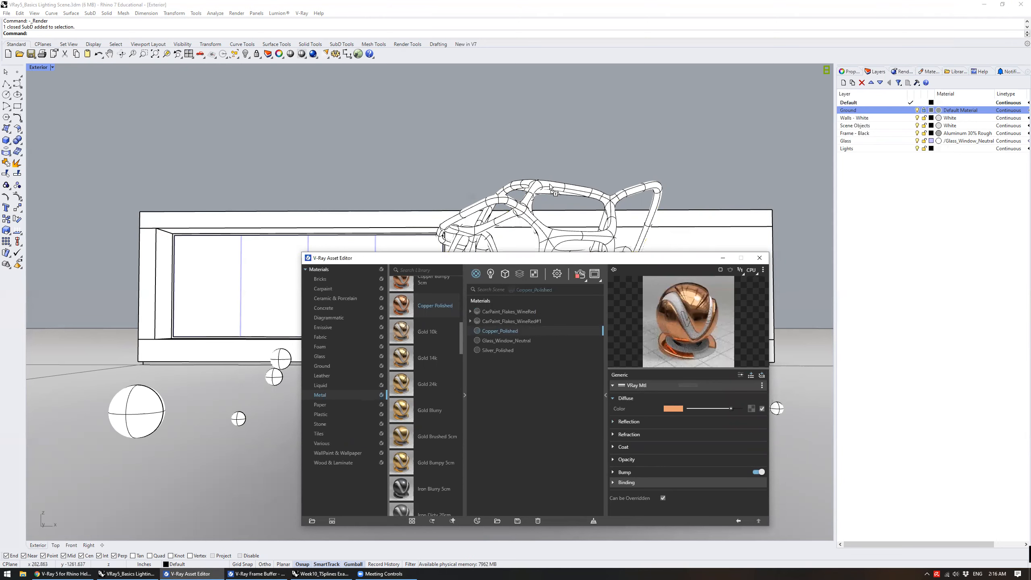
Apply the scene's CarPaint_Flakes_WineRed material to the SubD sculpture
mouse_move(516, 331)
mouse_down()
mouse_move(799, 227)
mouse_move(952, 144)
mouse_move(956, 132)
mouse_move(945, 128)
mouse_move(959, 118)
mouse_move(530, 334)
mouse_up()
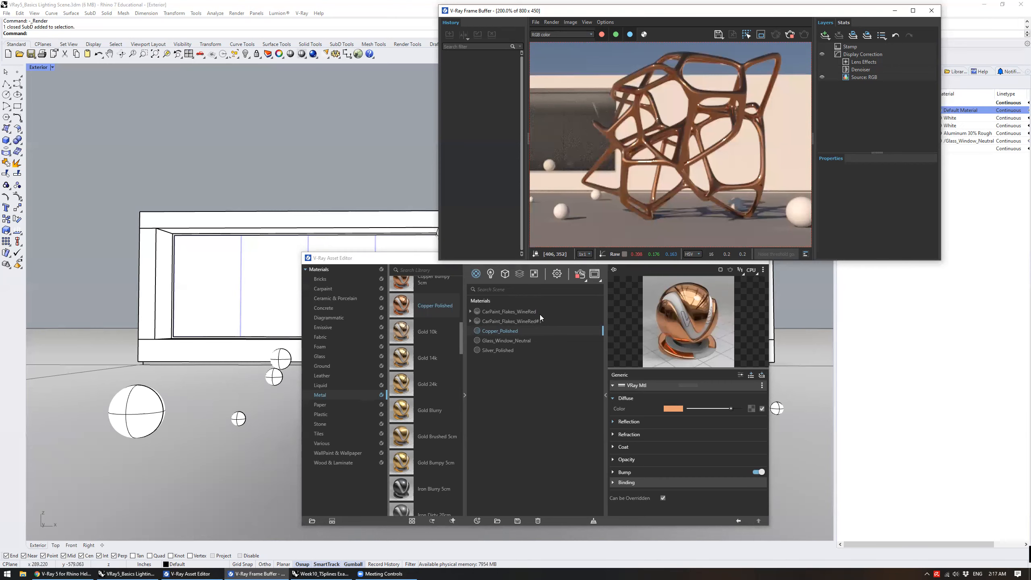
drag(515, 313, 534, 209)
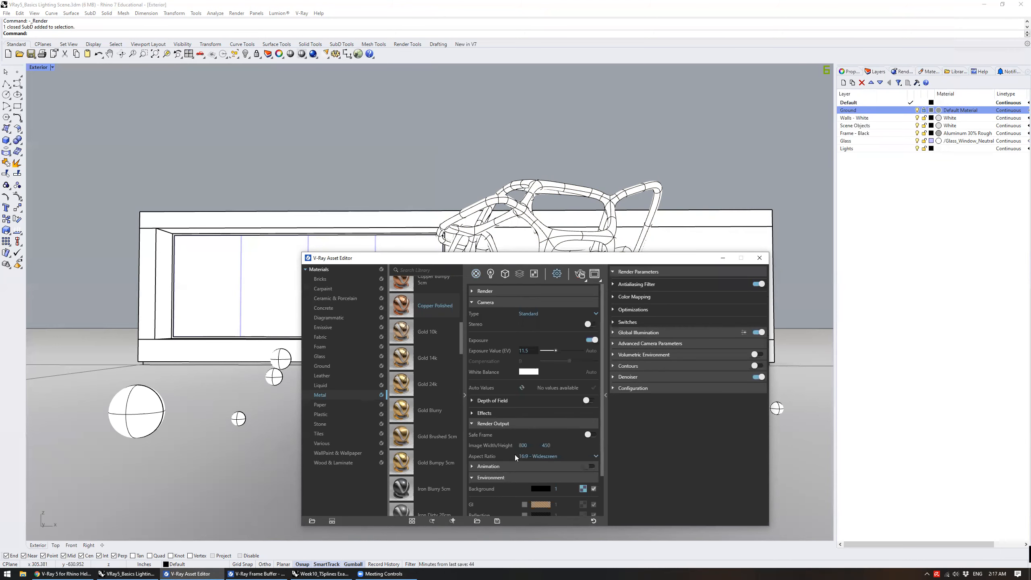
Set the render output width to 2000 at 16:9 and start a non-interactive render with the RTX engine
double_click(523, 444)
text(2000)
key(Return)
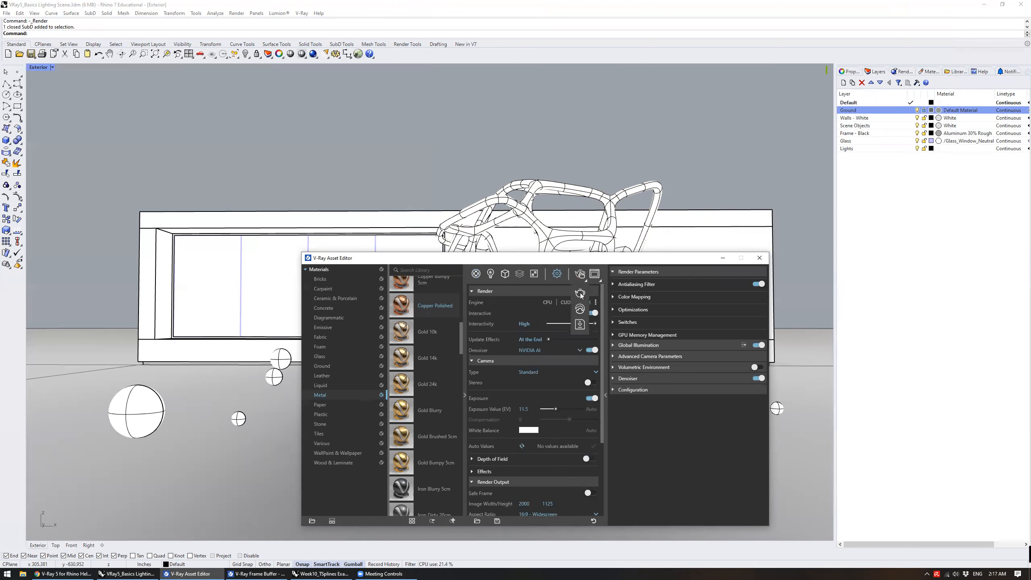
click(579, 292)
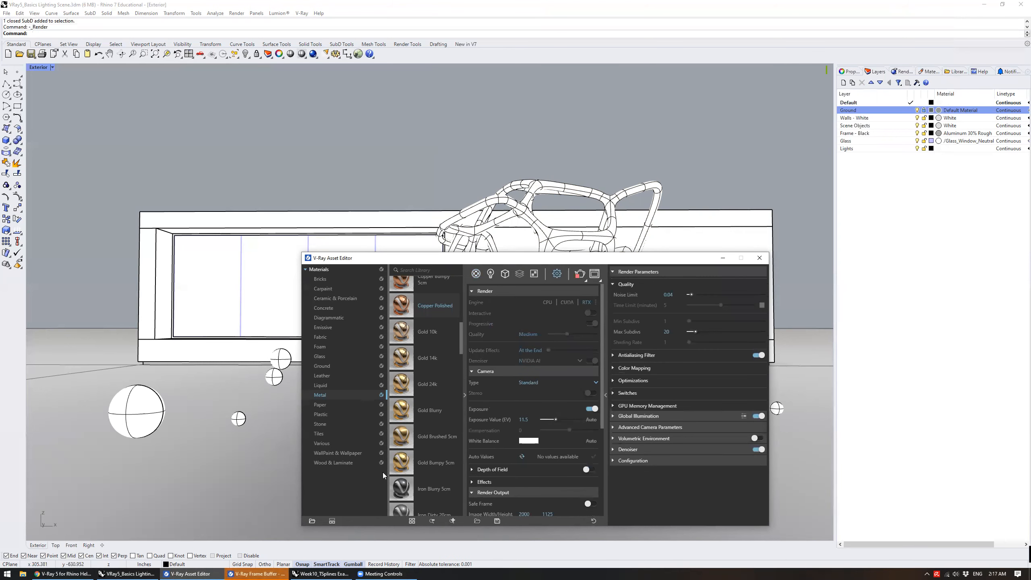
Enlarge the frame buffer and inspect the exterior render, with the wine-red sculpture up close and in the full image
click(268, 574)
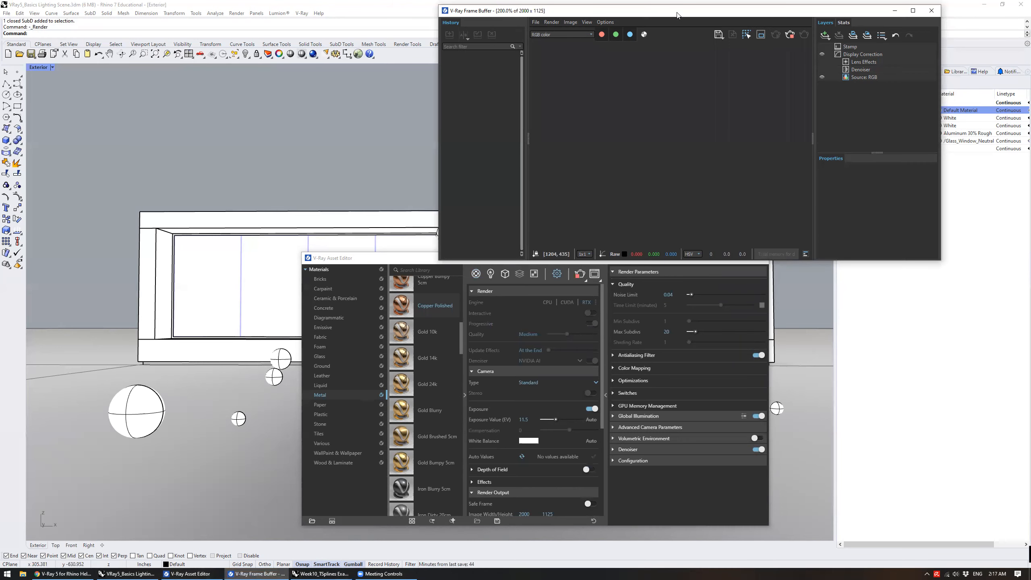
drag(674, 13, 570, 35)
scroll(540, 218, down, 1)
scroll(540, 218, down, 1)
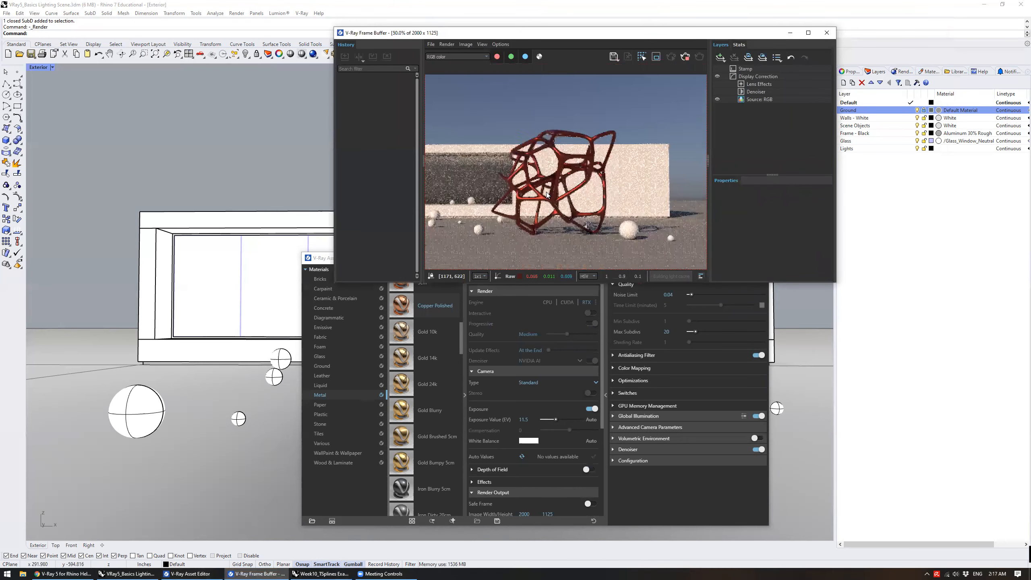
click(808, 33)
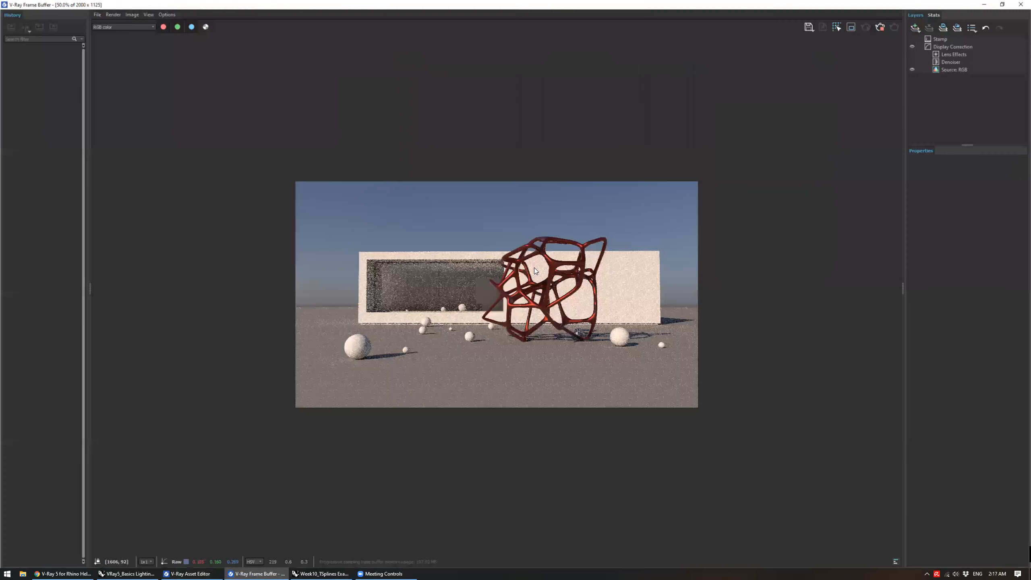
scroll(533, 268, up, 1)
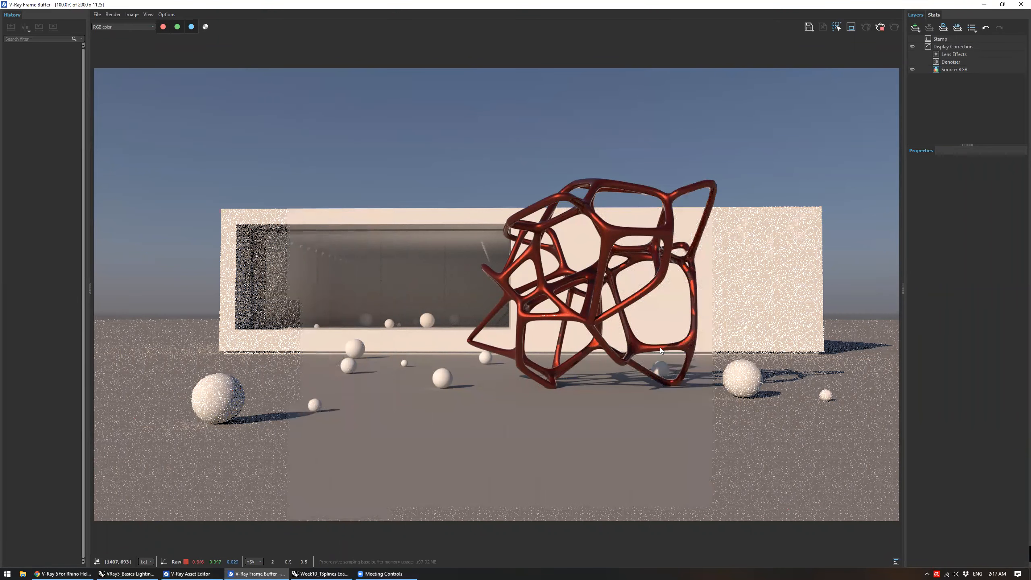
scroll(603, 353, up, 1)
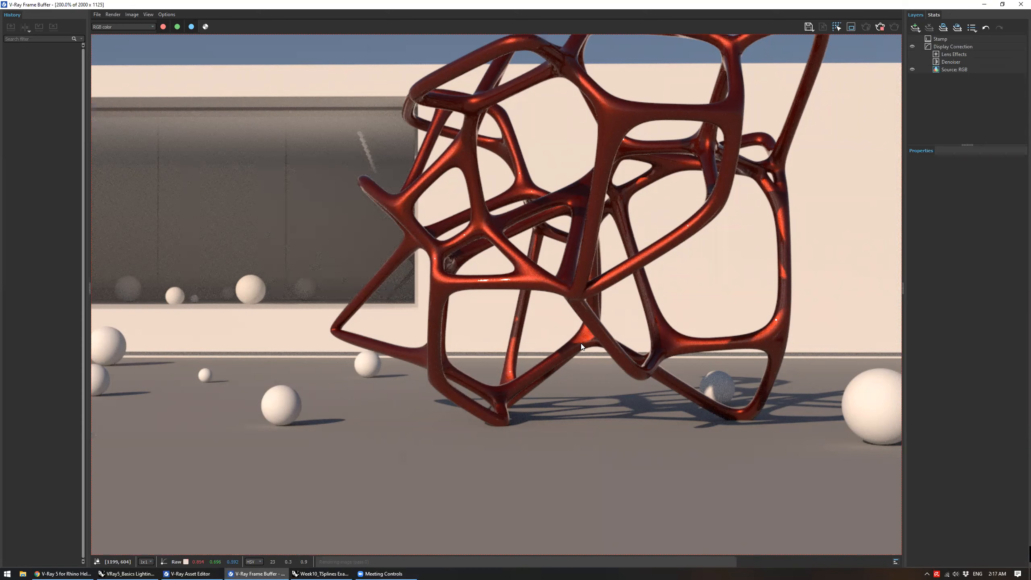
scroll(580, 344, down, 2)
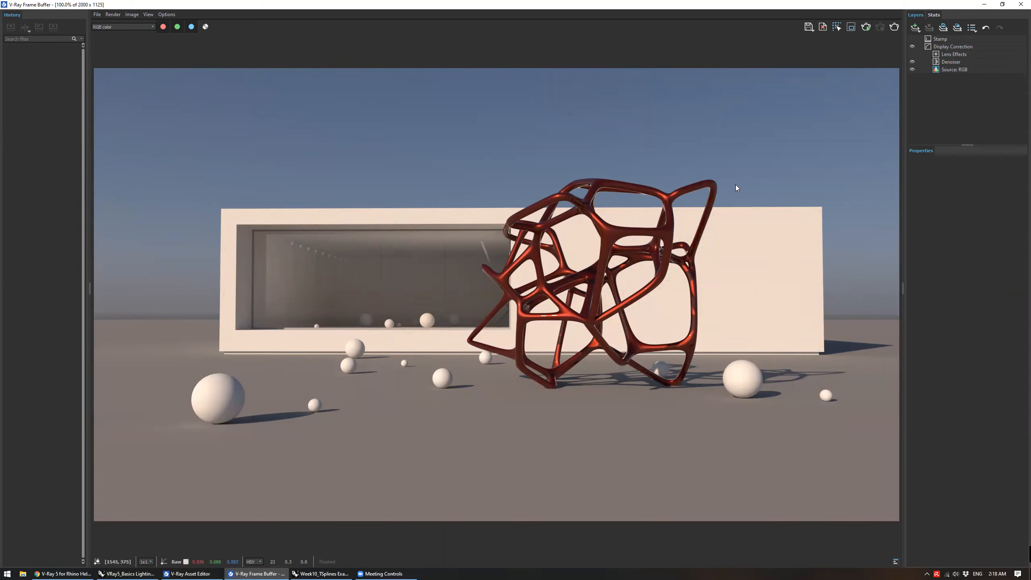
Close the frame buffer and set the viewport to the saved Interior-01 view
click(1020, 4)
drag(677, 264, 704, 217)
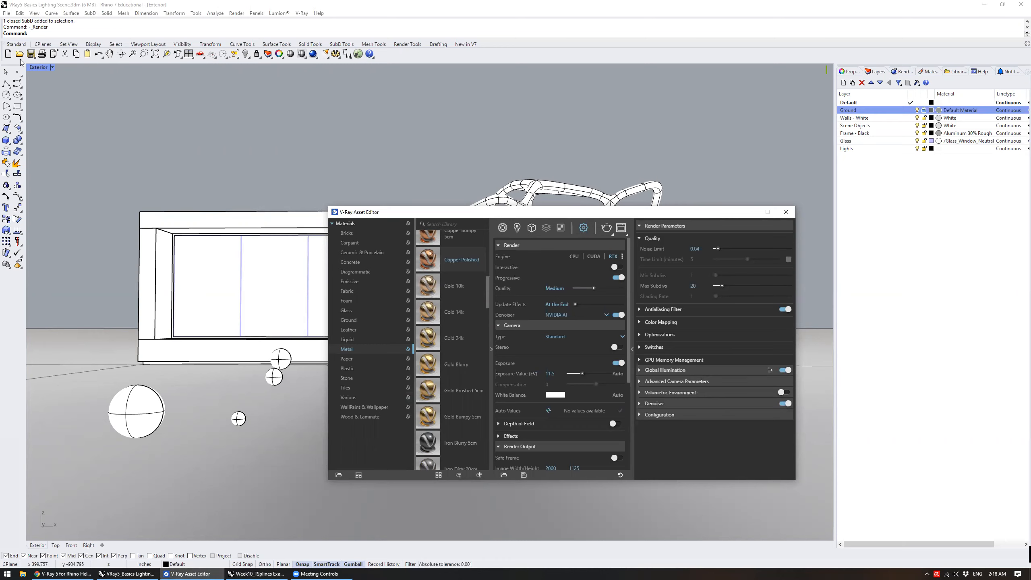
click(38, 68)
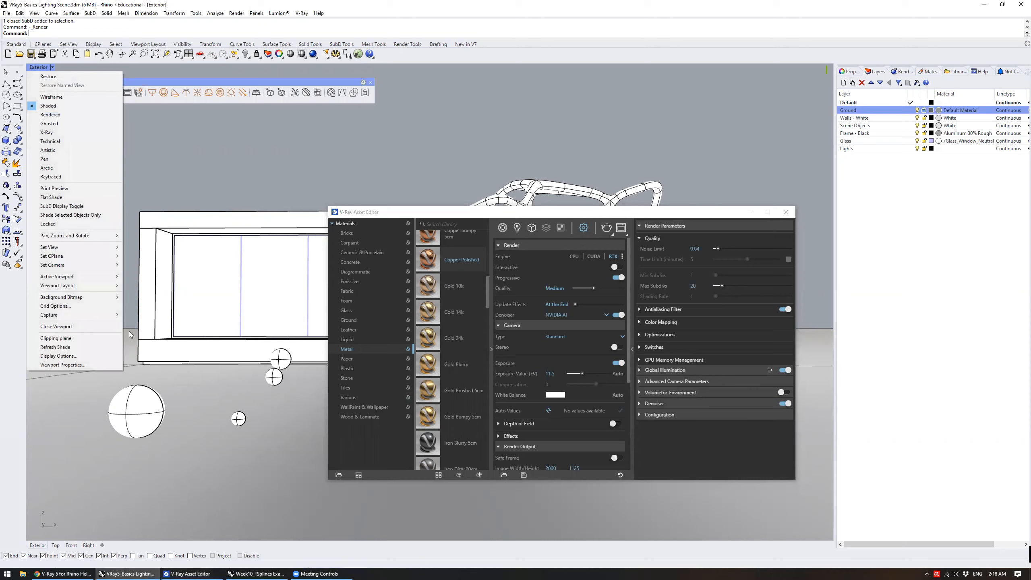
mouse_move(108, 248)
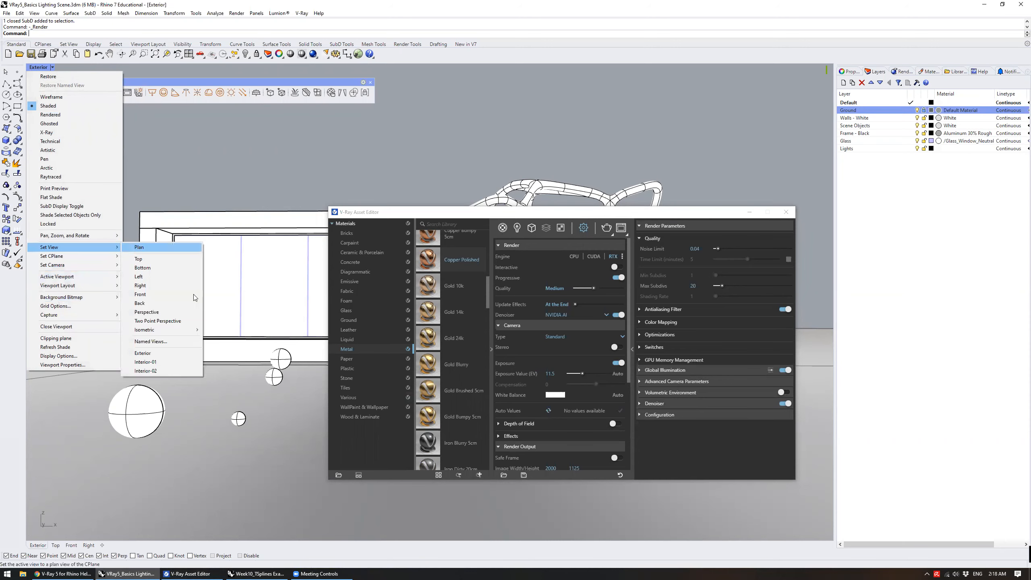
click(181, 362)
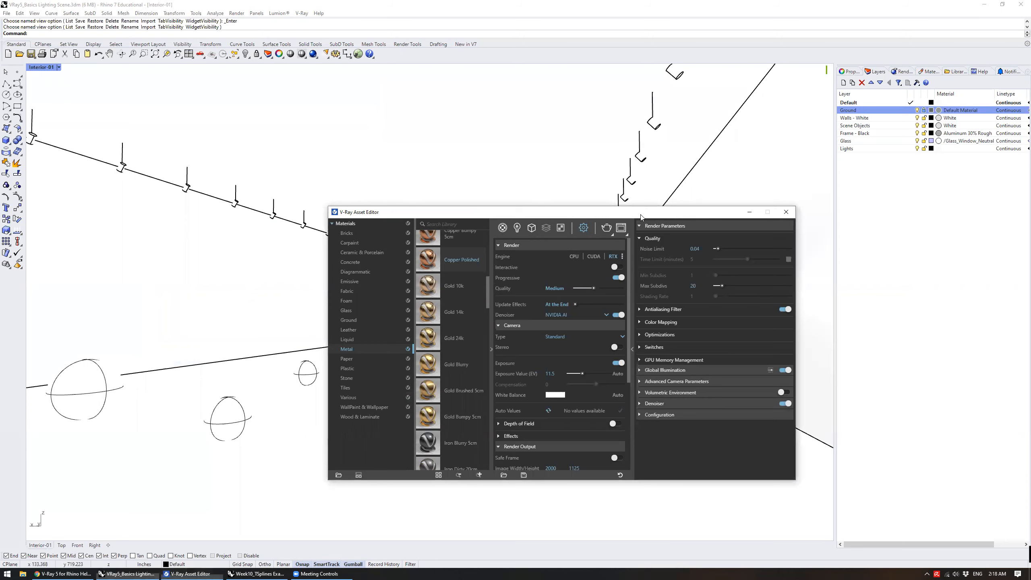
Switch the Interior-01 viewport to Wireframe display, keeping the asset editor clear of the room's interior
drag(640, 216, 834, 262)
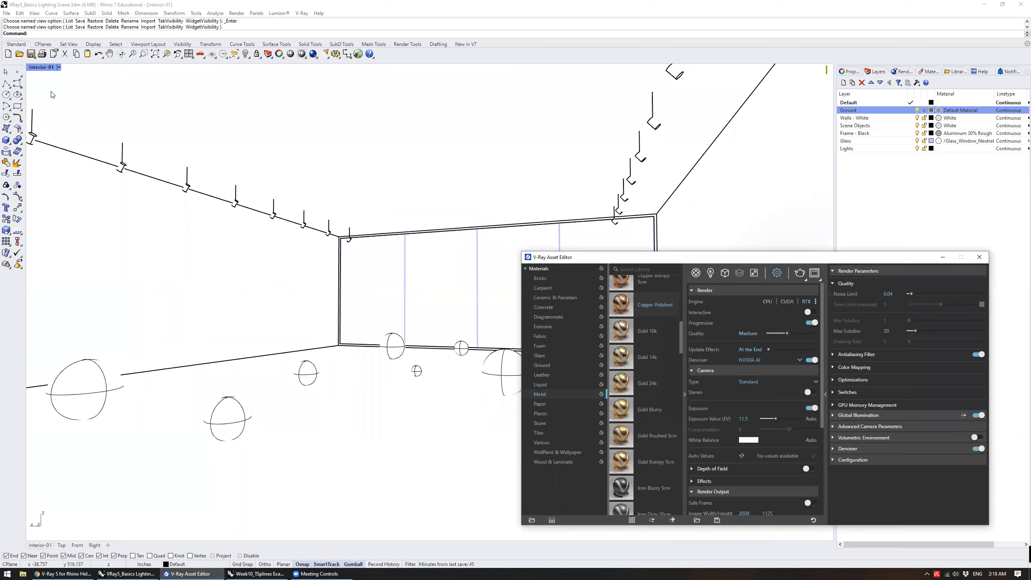
click(36, 68)
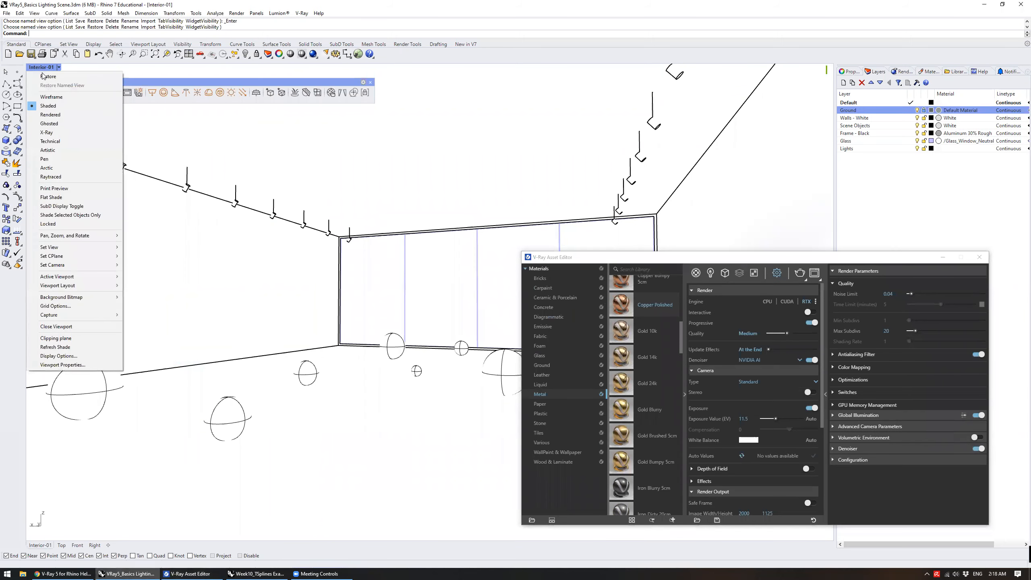
click(77, 99)
click(620, 258)
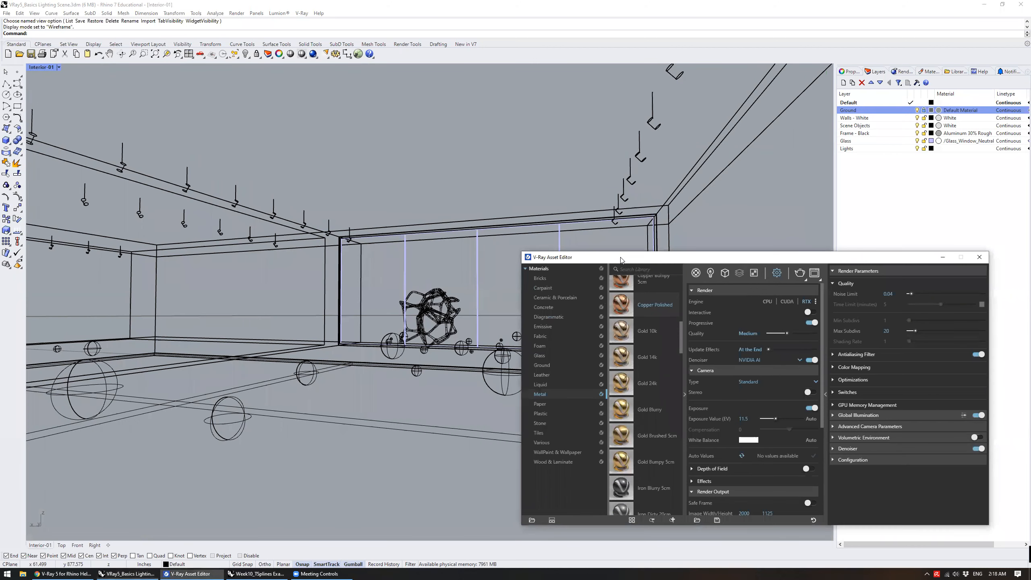
Set the render output width to 800 at 16:9 and start an interactive render of the Interior-01 view
drag(620, 258, 475, 238)
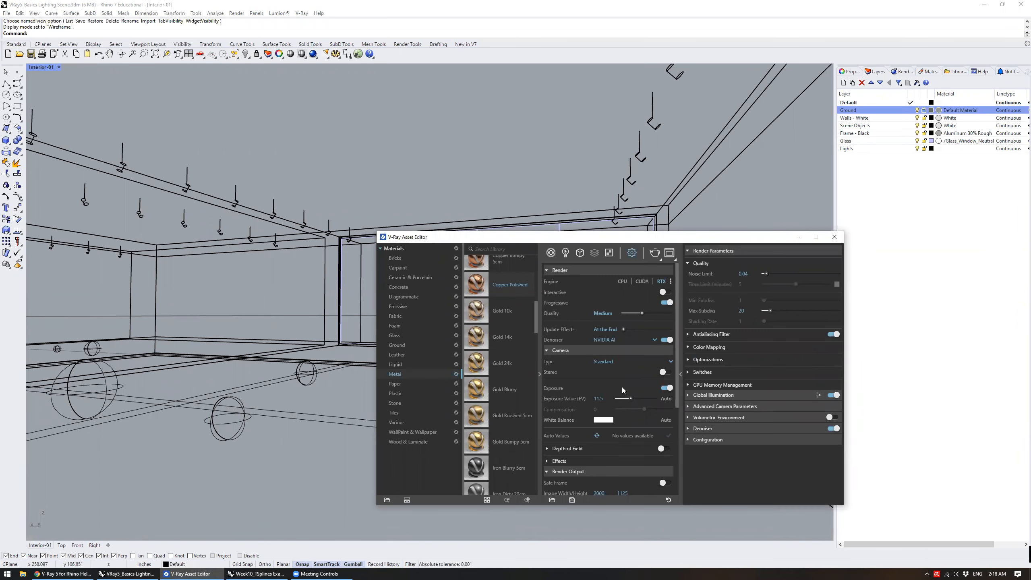
scroll(680, 340, down, 3)
scroll(677, 422, up, 1)
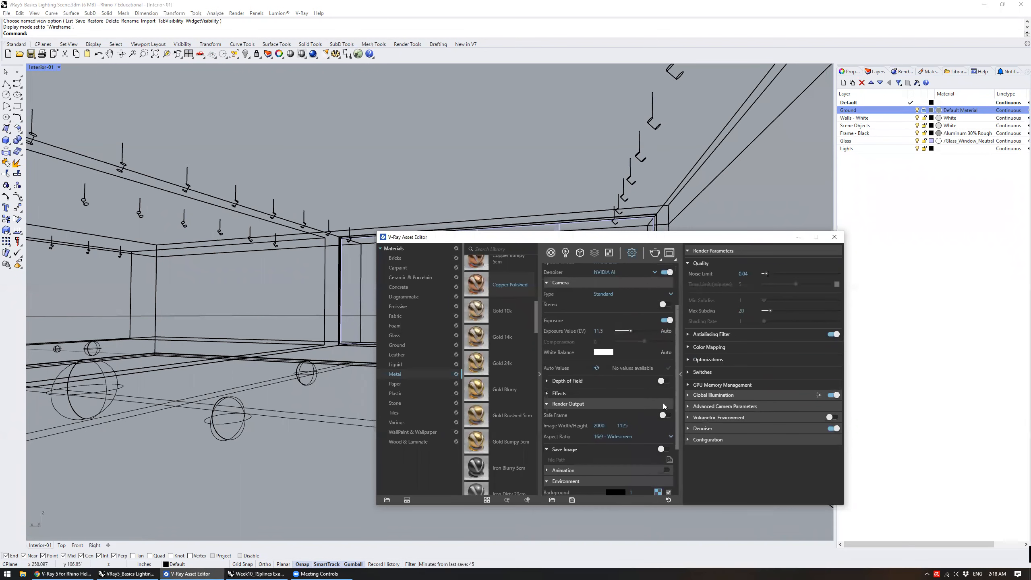
double_click(609, 425)
drag(678, 319, 676, 275)
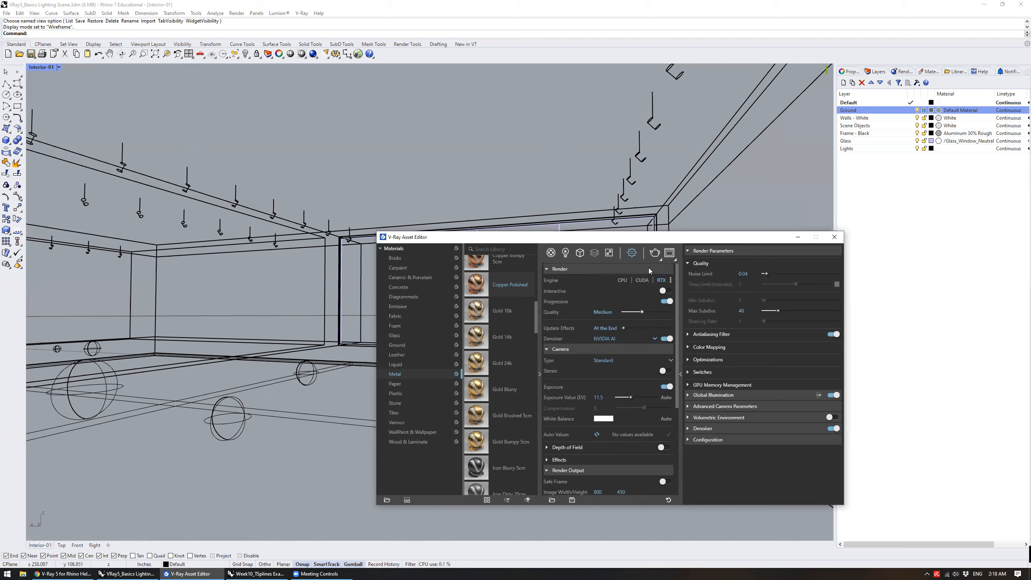
click(661, 261)
click(654, 289)
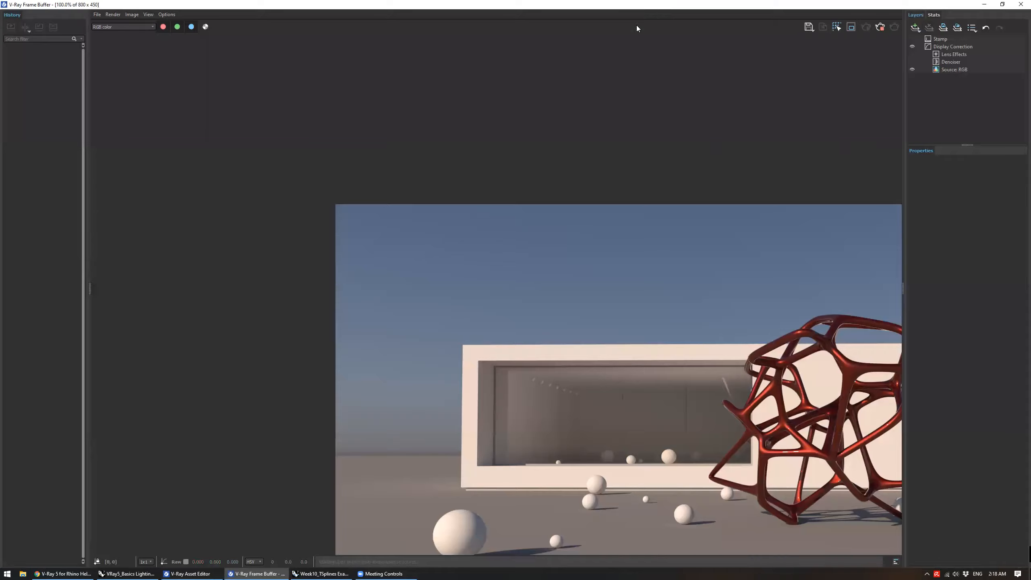
Restore and resize the frame buffer window, and examine the lighting in the interior render at different magnifications
double_click(636, 4)
scroll(558, 215, down, 3)
scroll(560, 214, up, 1)
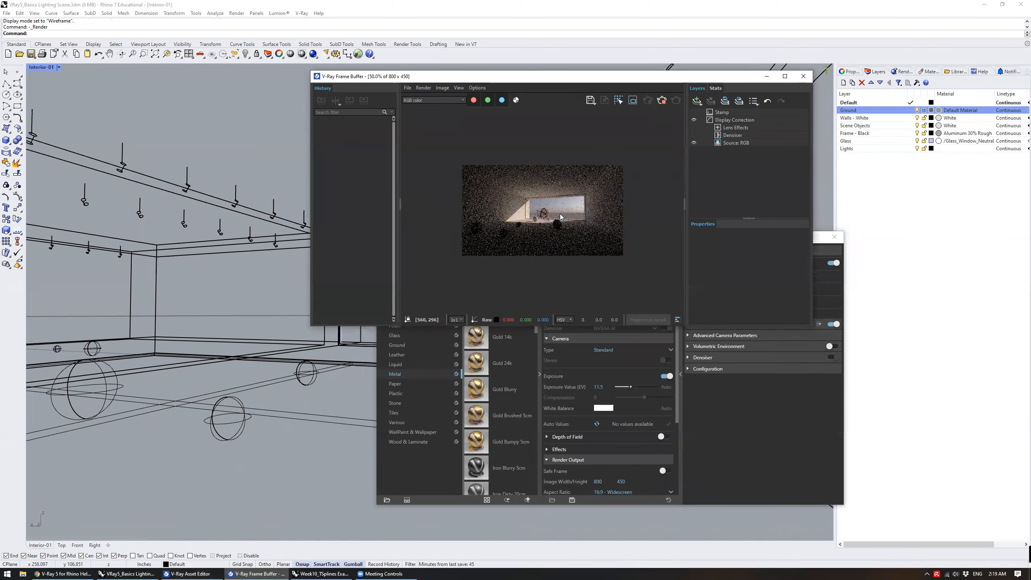
scroll(560, 213, up, 1)
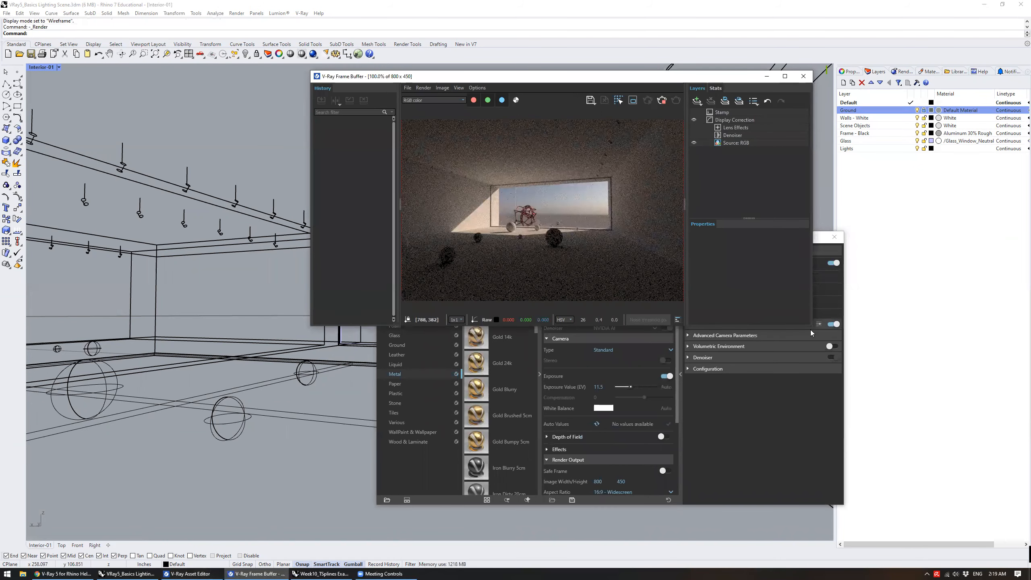
drag(812, 326, 948, 391)
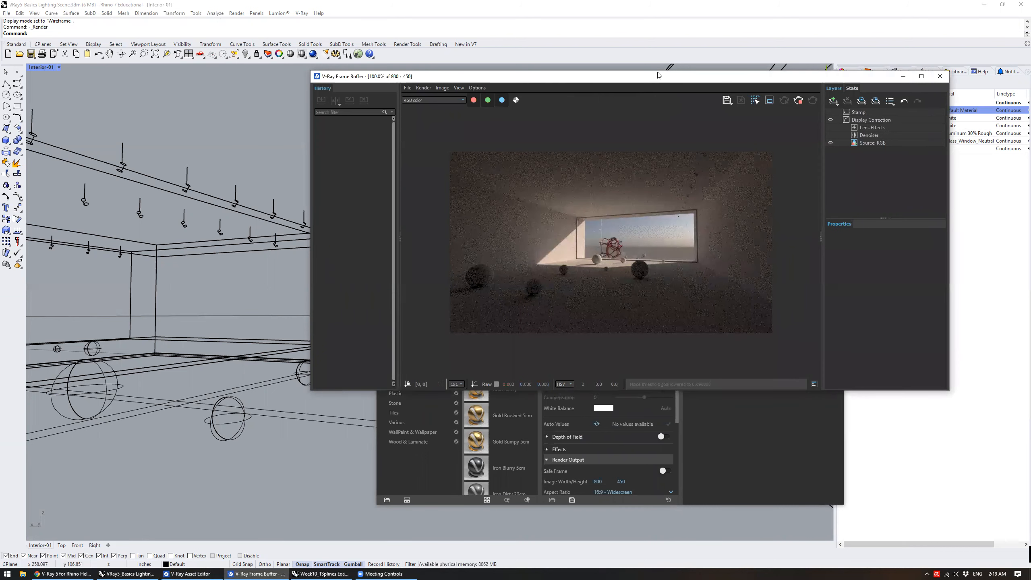
drag(852, 76, 849, 42)
scroll(568, 224, up, 1)
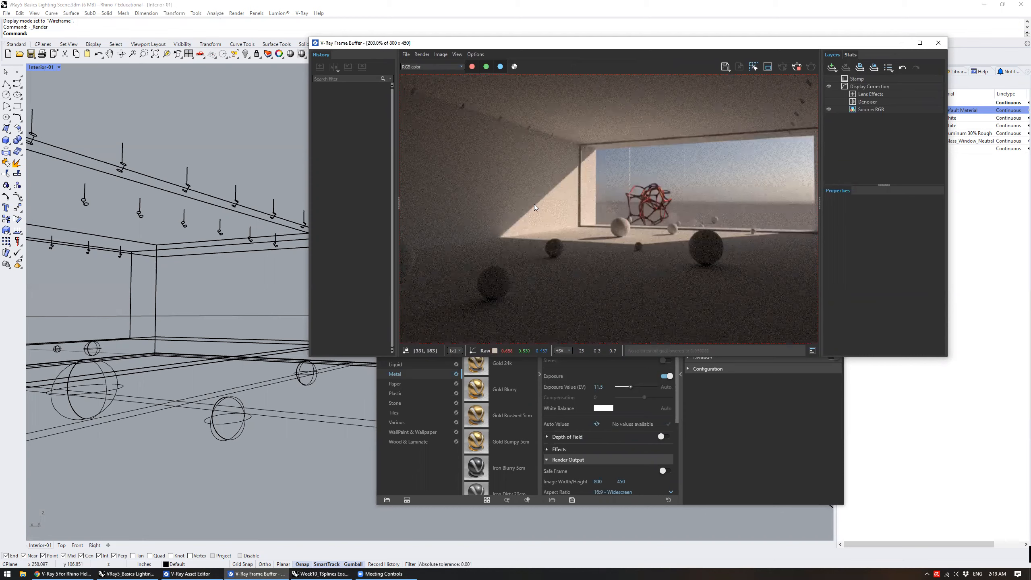
scroll(518, 249, down, 1)
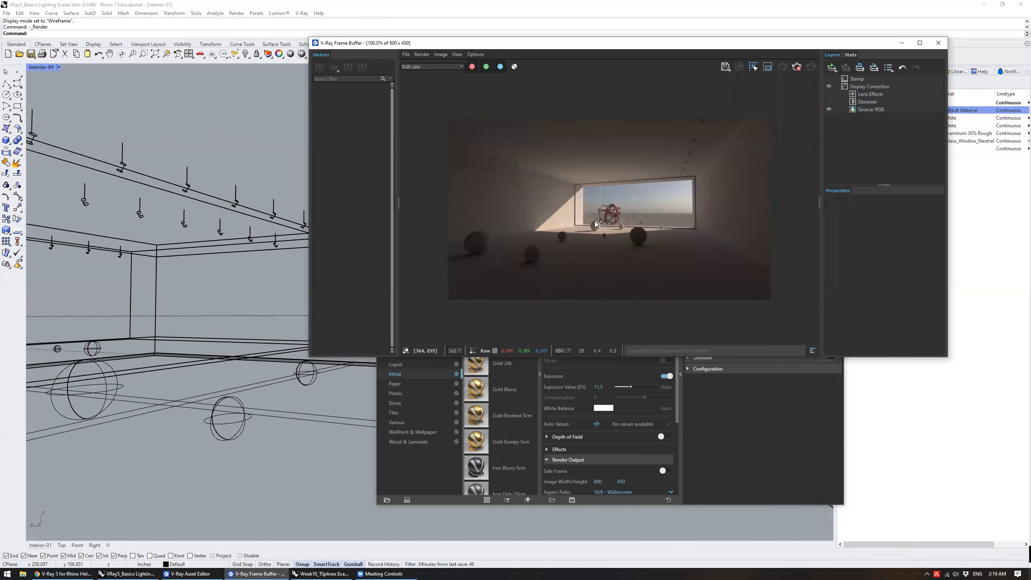
Place the asset editor beneath the interior render's frame buffer and switch to the Week10_TSplines Examples document
click(718, 424)
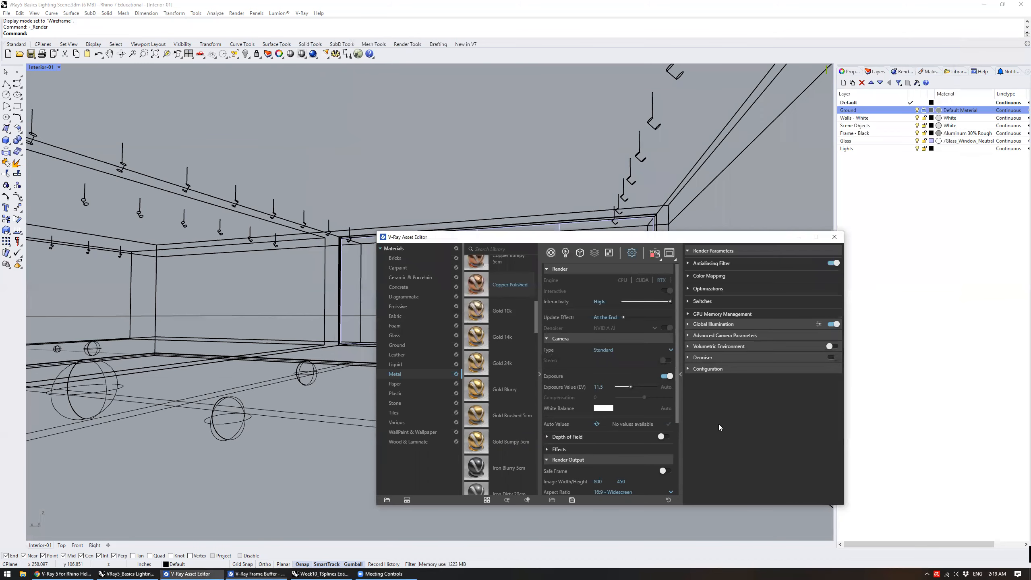
drag(593, 237, 584, 322)
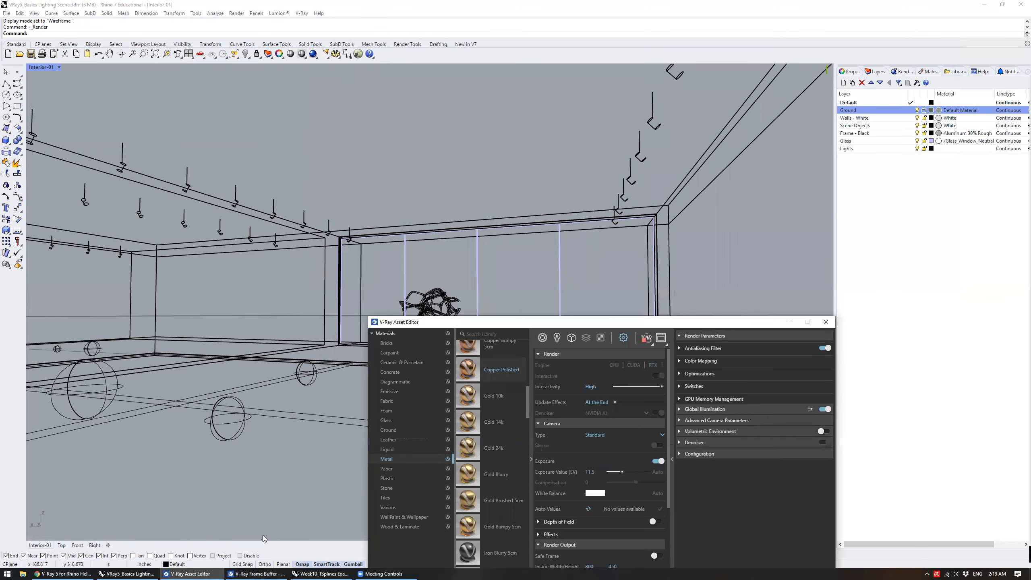
click(249, 572)
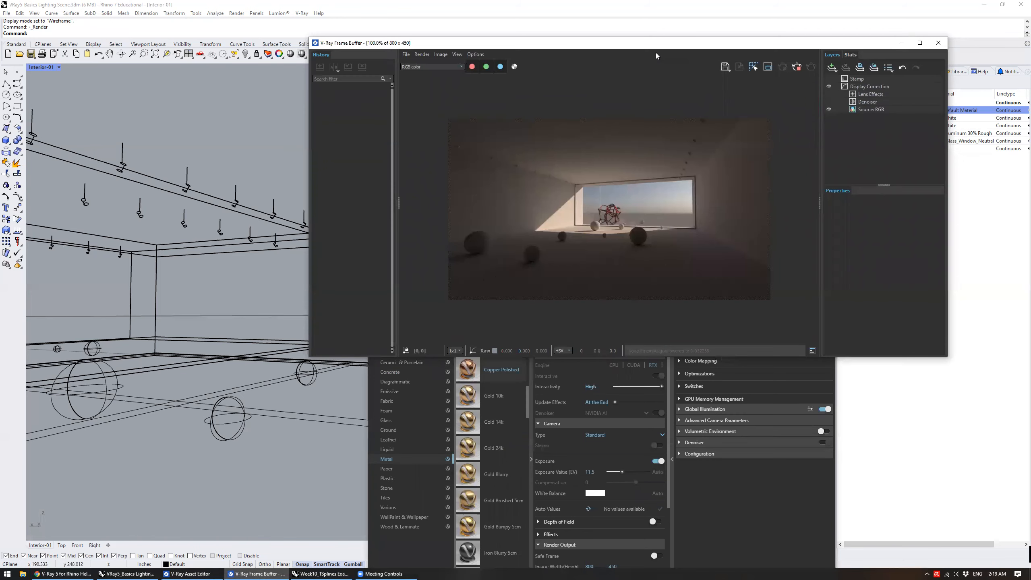
drag(568, 43, 564, 6)
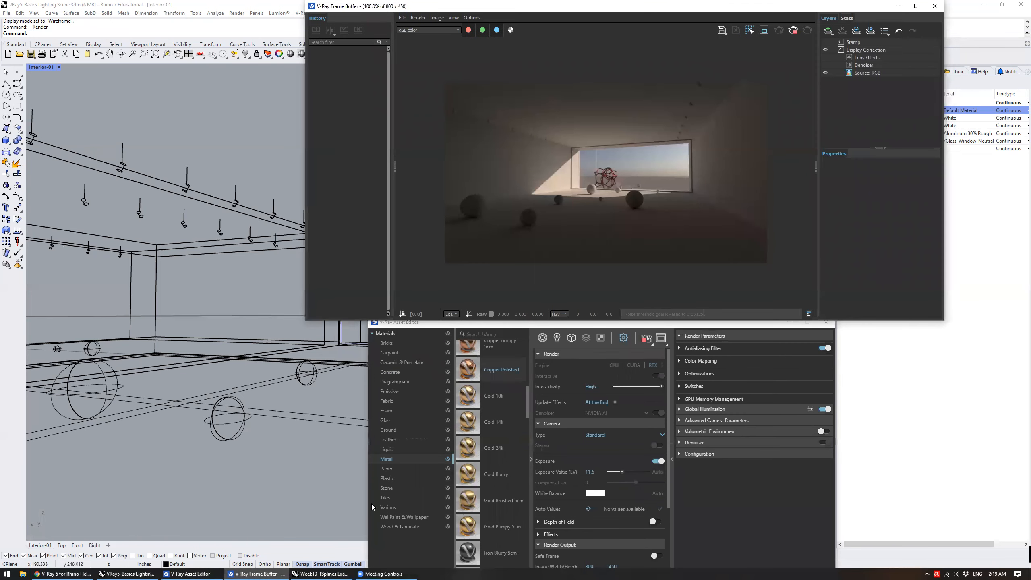
click(322, 573)
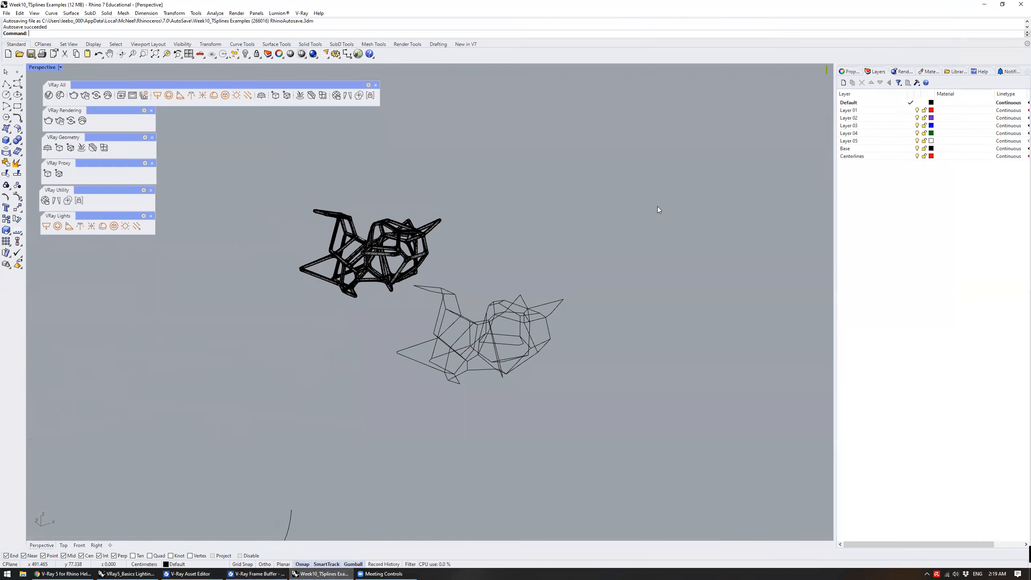
Close the Week10_TSplines Examples document without saving, and reposition and shrink the interior render's frame buffer above the asset editor
click(1020, 3)
key(n)
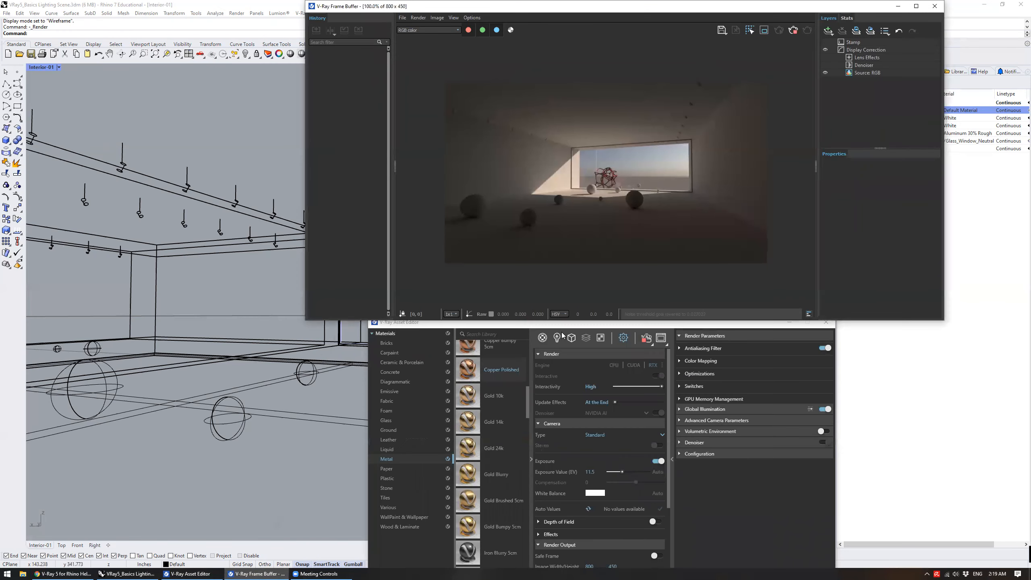
click(556, 326)
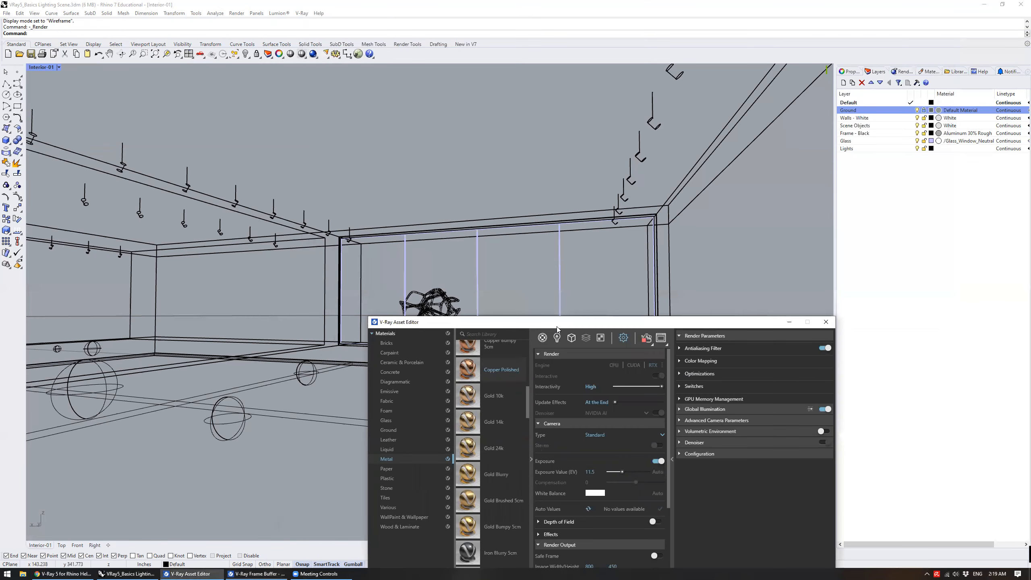
drag(556, 326, 493, 312)
click(256, 574)
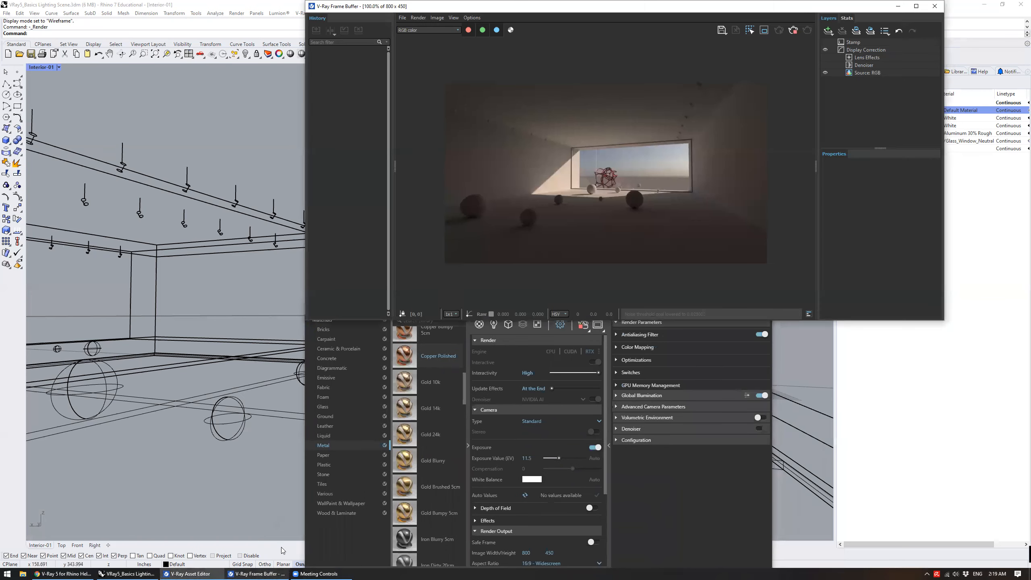
drag(500, 7, 560, 12)
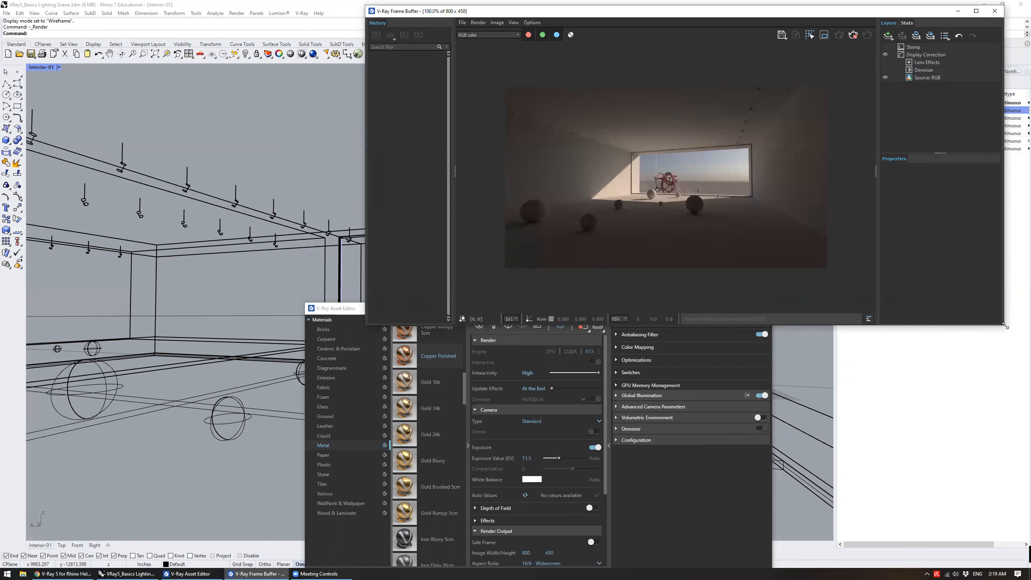
drag(1006, 326, 888, 285)
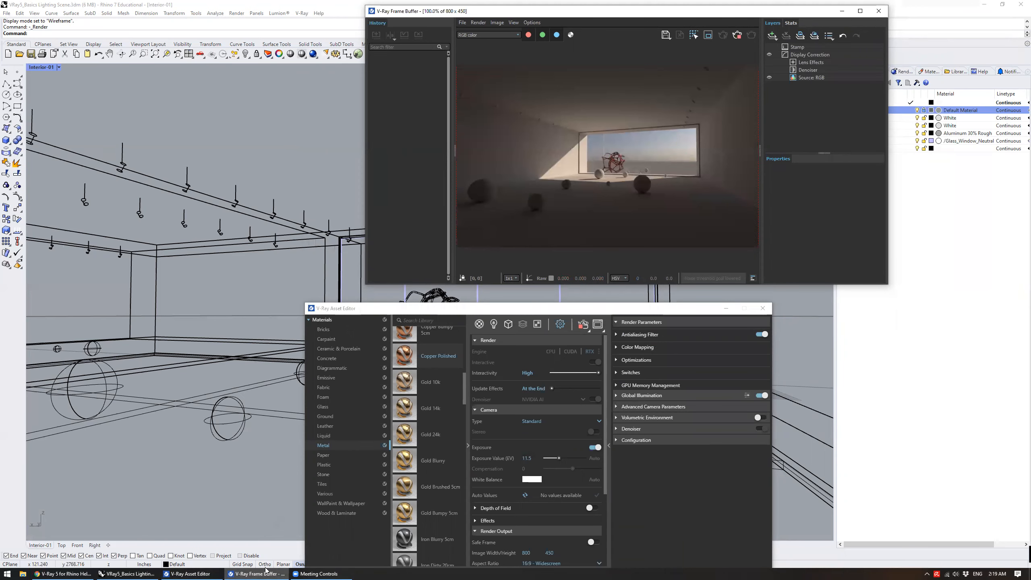
Bring the lighting scene's asset editor and frame buffer forward, and place the asset editor directly beneath the render
click(124, 573)
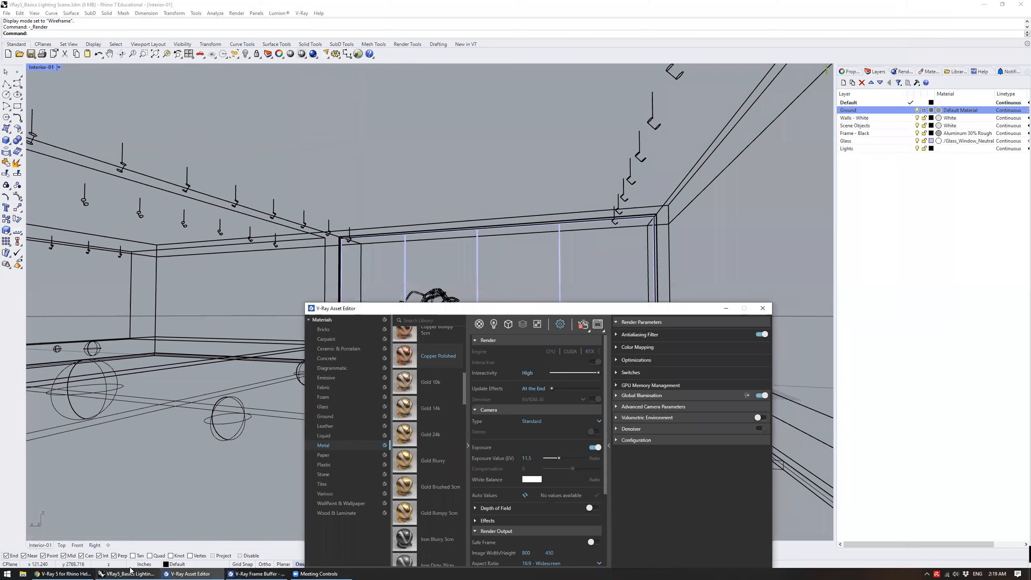
click(203, 571)
click(202, 572)
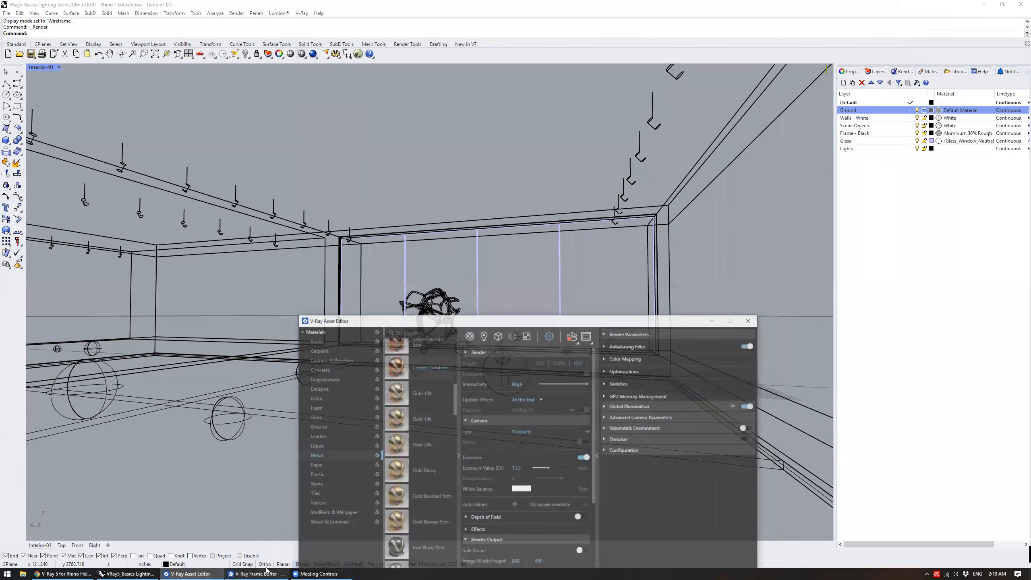
click(269, 570)
drag(598, 309, 632, 296)
click(256, 574)
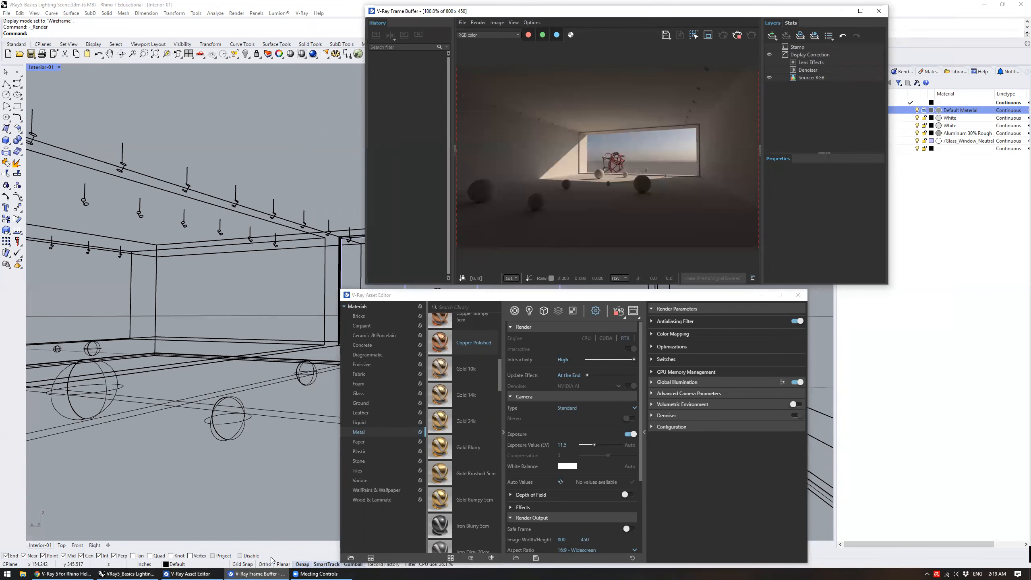
Minimize and restore the lighting scene window, and shift the asset editor slightly while checking how the floating windows stack
click(979, 6)
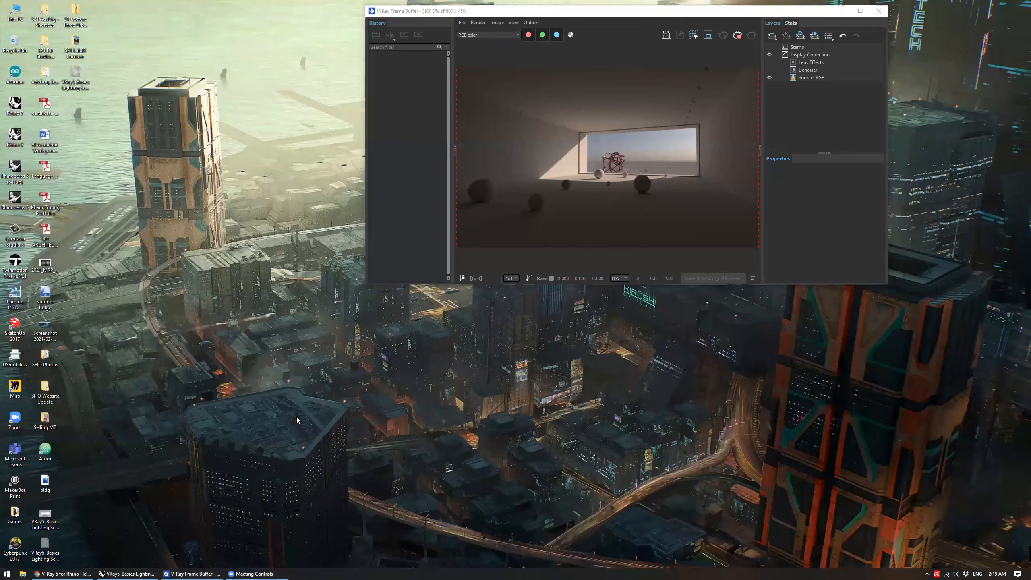
click(131, 573)
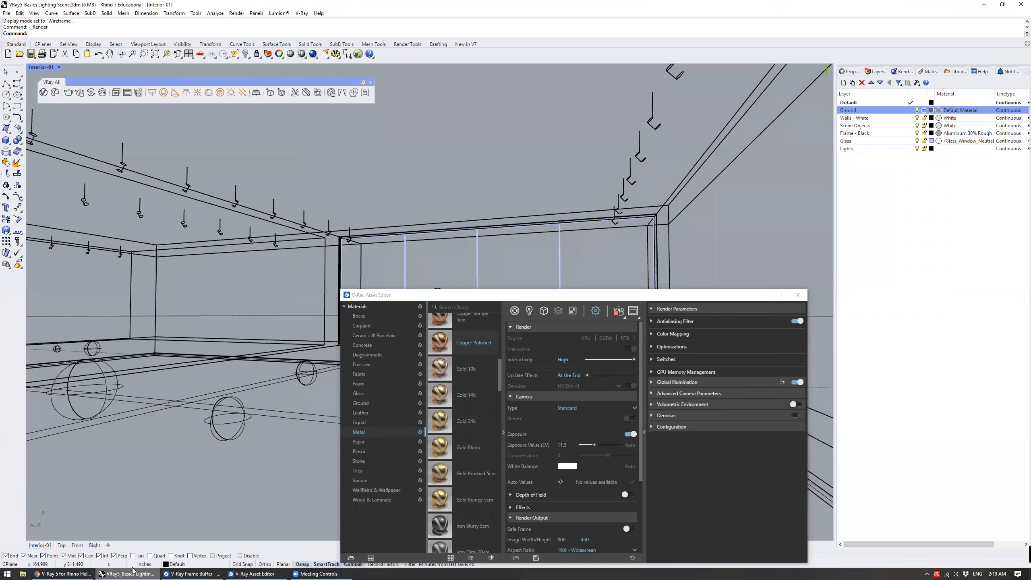
click(189, 572)
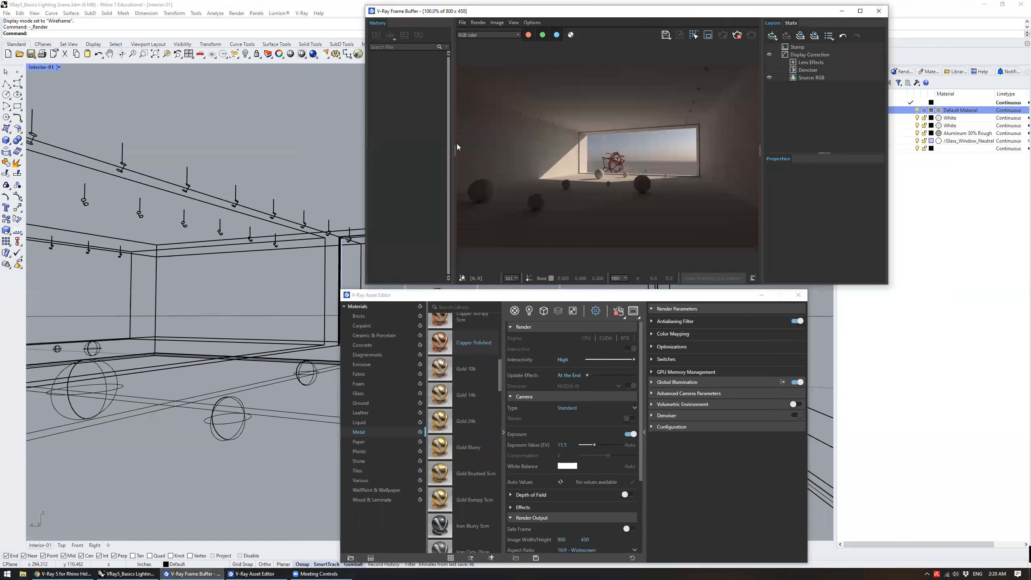
drag(256, 571, 194, 569)
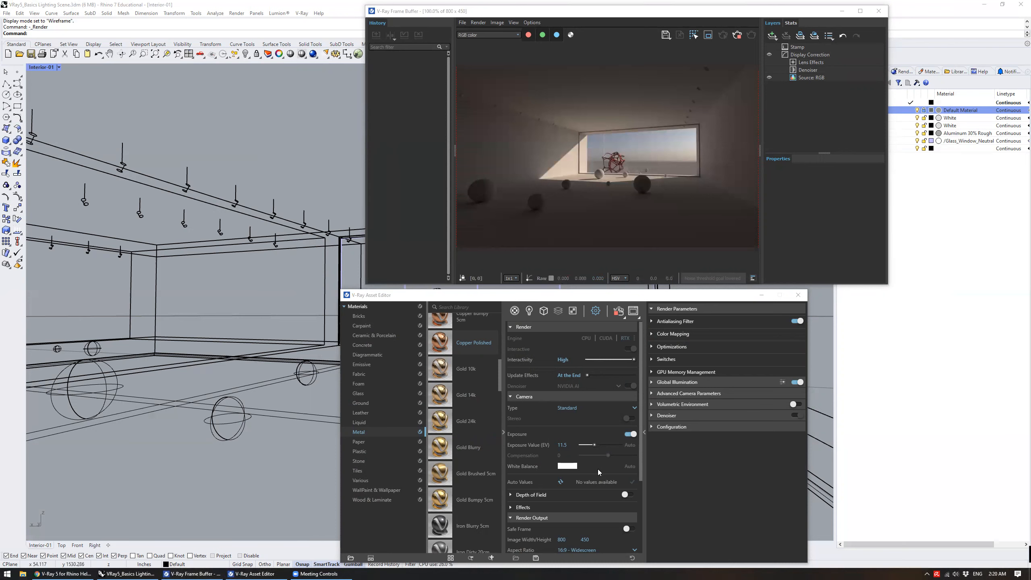
click(623, 295)
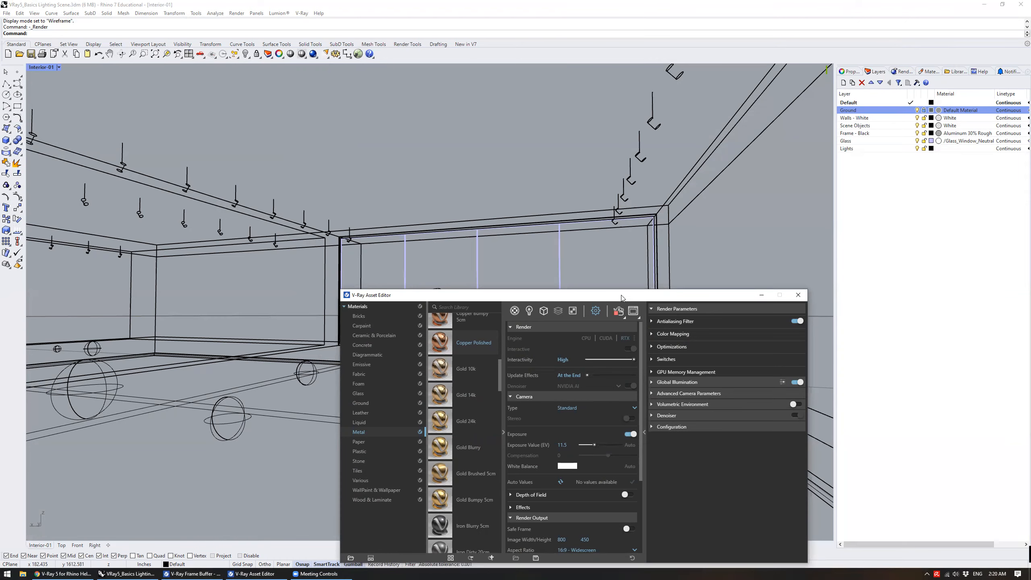
drag(638, 293, 654, 287)
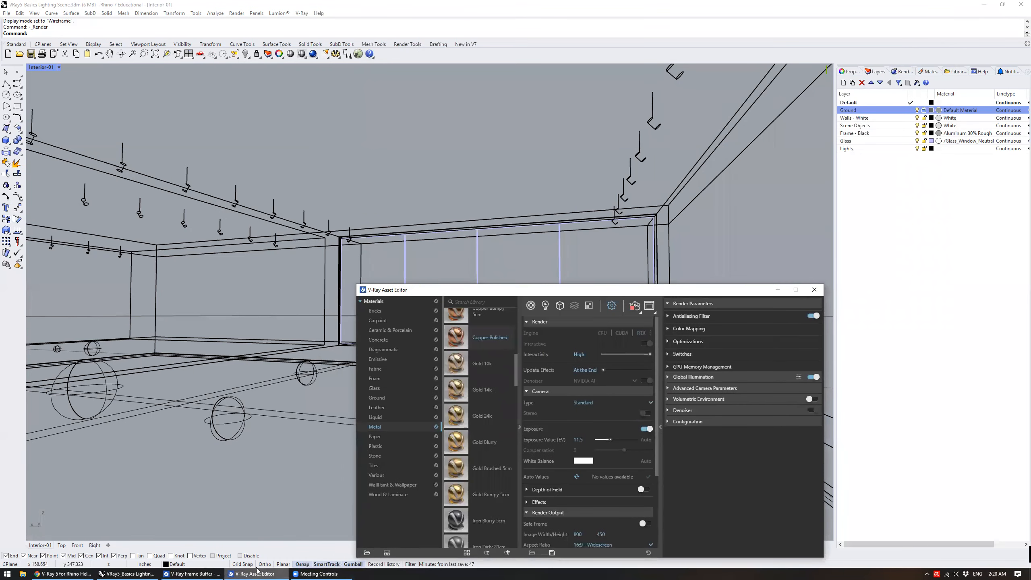
Bring the interior render's frame buffer back up and open the Rhino Document Sun's light settings
click(193, 573)
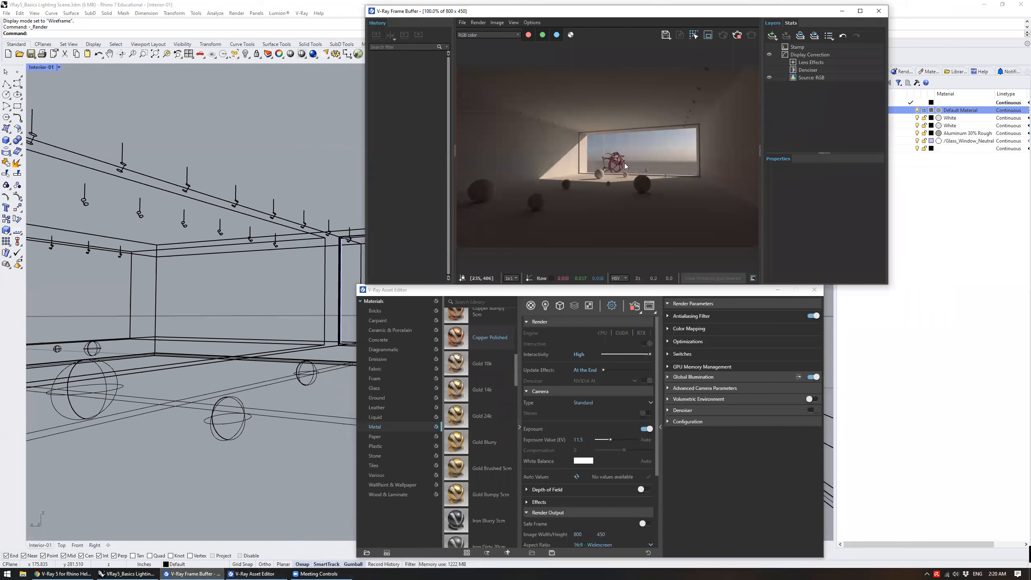
click(545, 305)
click(576, 342)
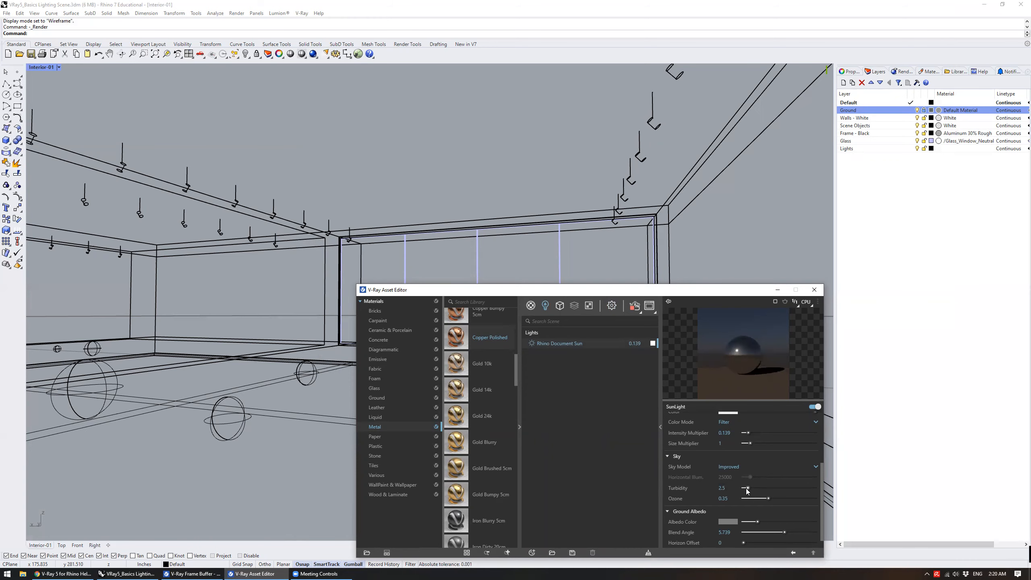
Fit the lighting scene's Rhino window to one half of the desktop and widen its Interior-01 viewport against the layer list
click(985, 22)
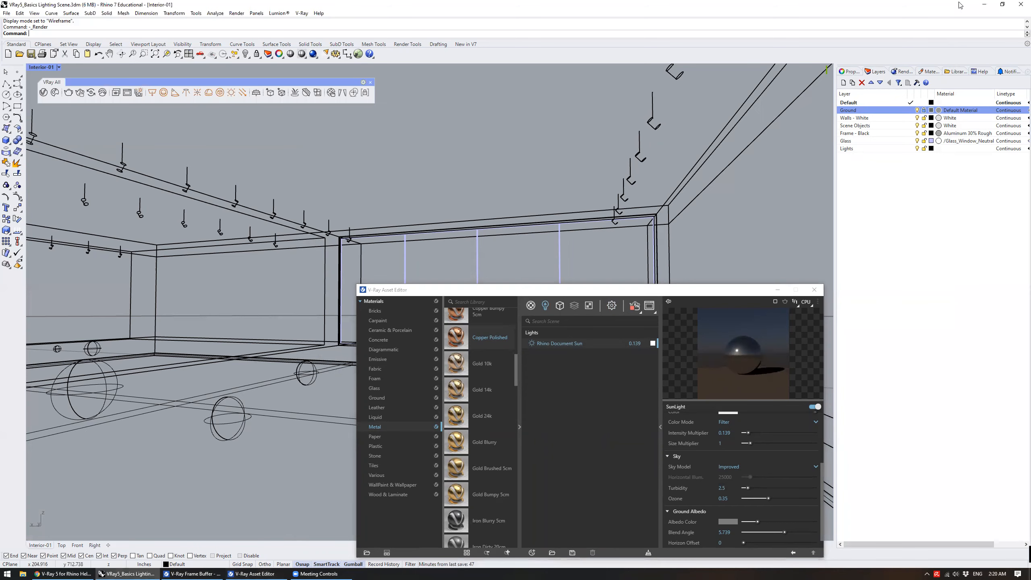
click(1002, 5)
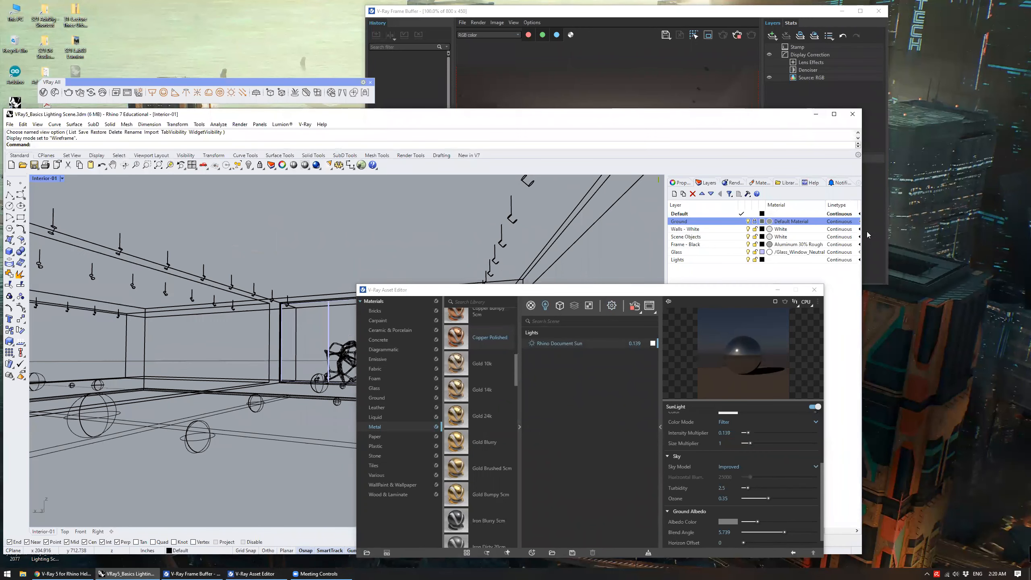
drag(861, 233, 568, 233)
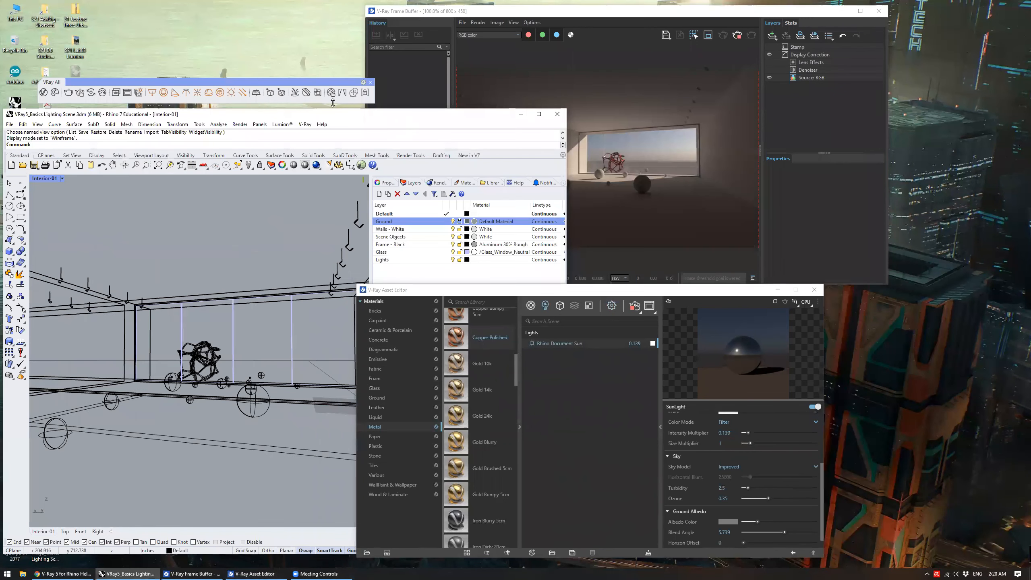
drag(300, 115, 0, 182)
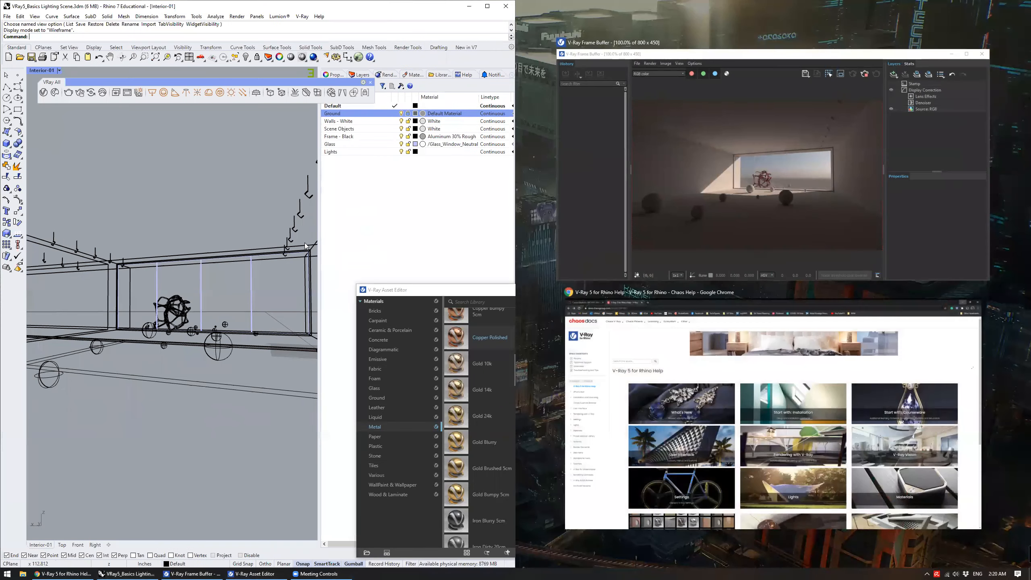
drag(319, 246, 452, 247)
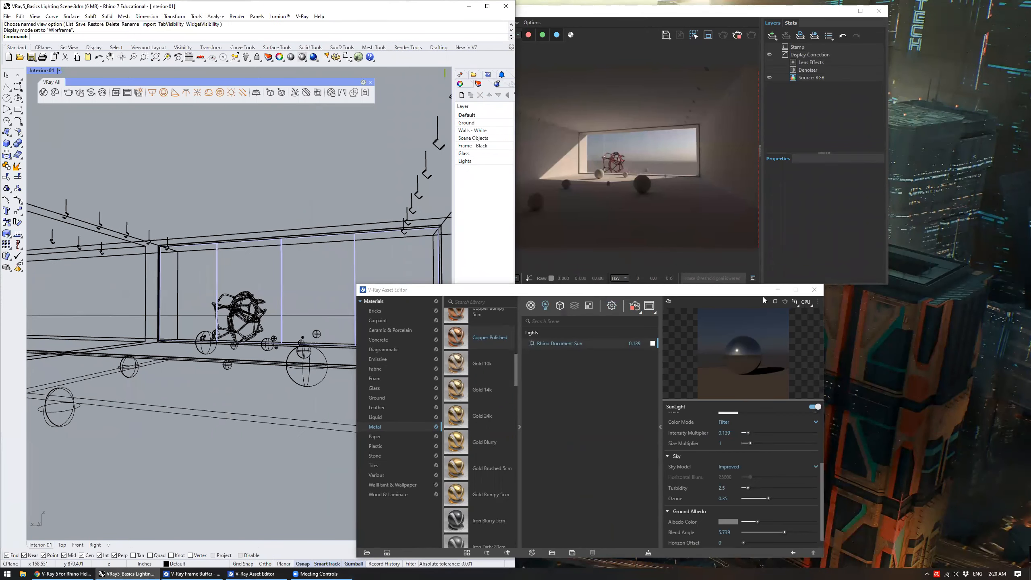
Arrange the frame buffer and the asset editor beside the Rhino window, with the render above the editor
click(794, 19)
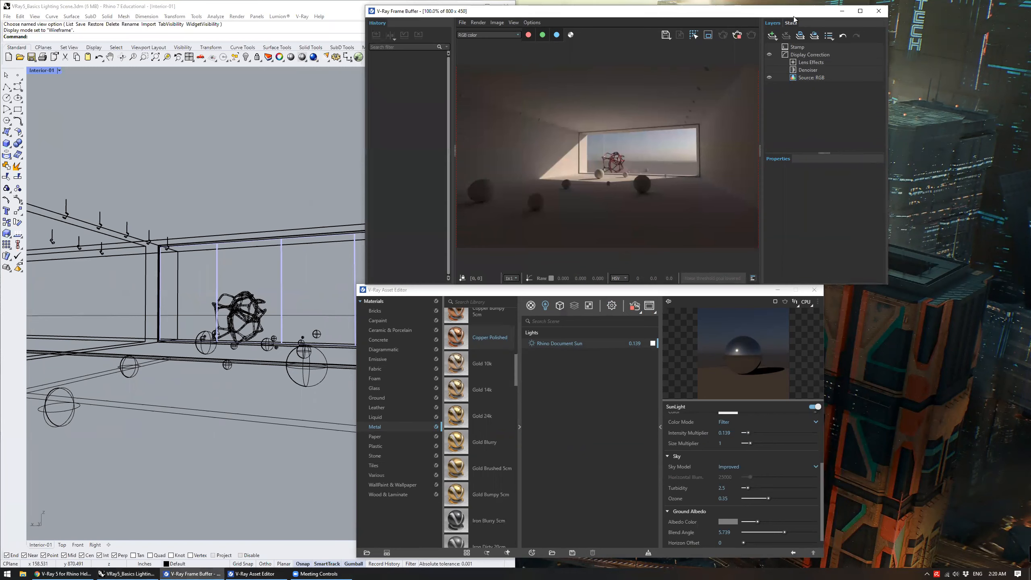
drag(793, 16, 926, 13)
click(757, 289)
drag(757, 290, 948, 290)
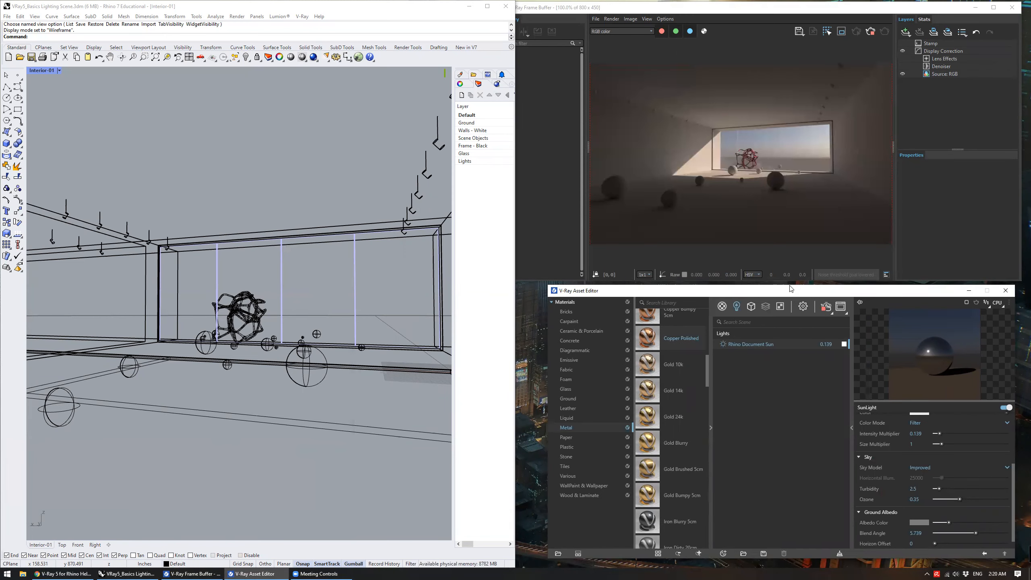
drag(791, 288, 787, 292)
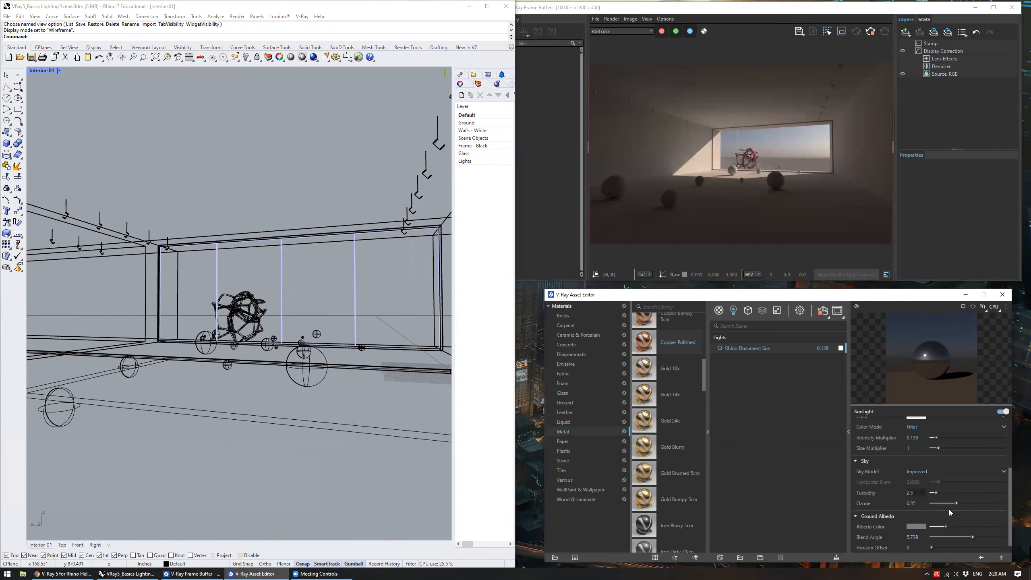
Reorient the Rhino Document Sun to a horizontal angle of about 134.9 and a vertical angle of about 48.7
scroll(989, 473, up, 3)
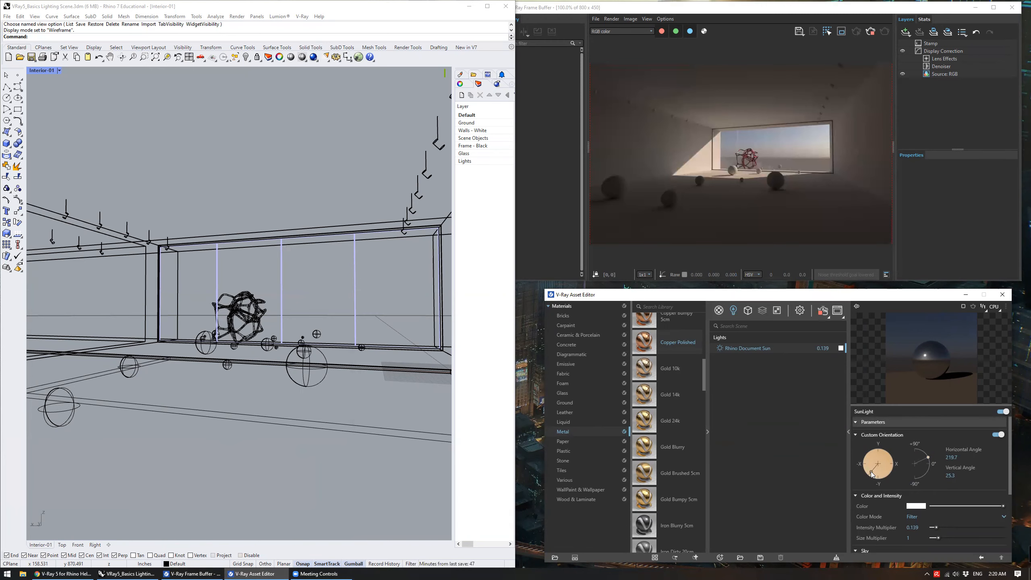
drag(871, 471, 873, 454)
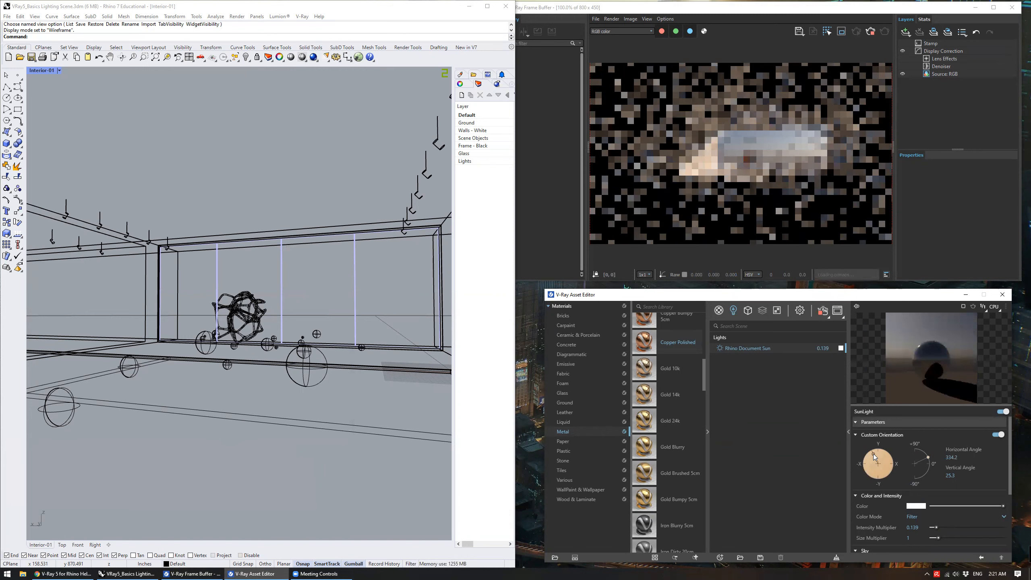
drag(873, 454, 888, 455)
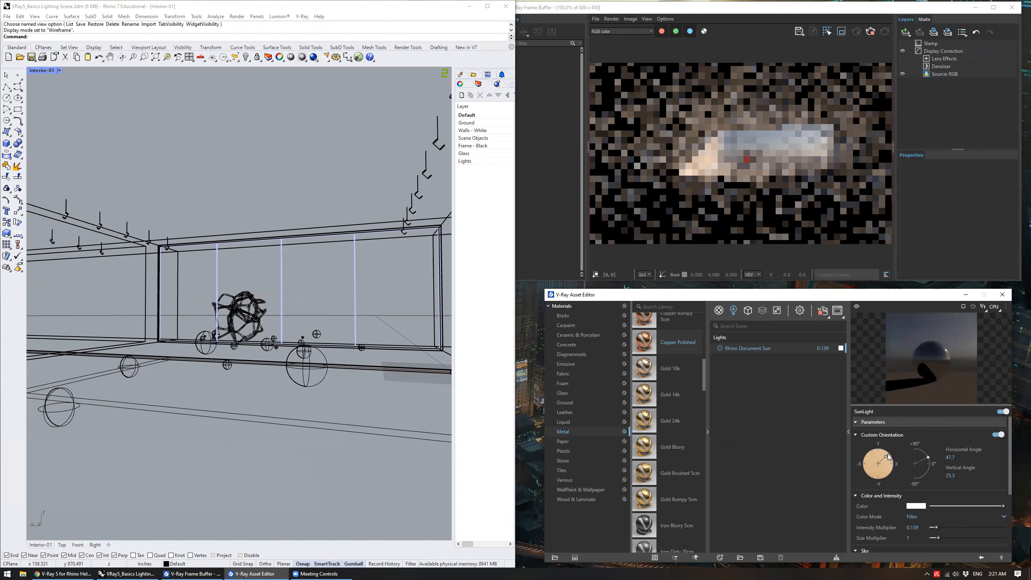
drag(888, 456, 887, 470)
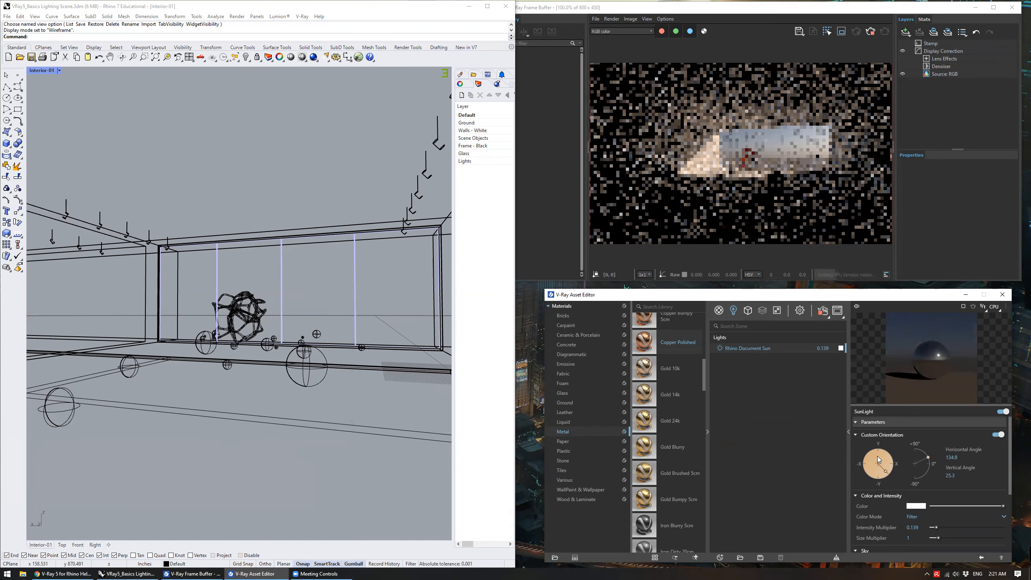
drag(867, 295, 767, 260)
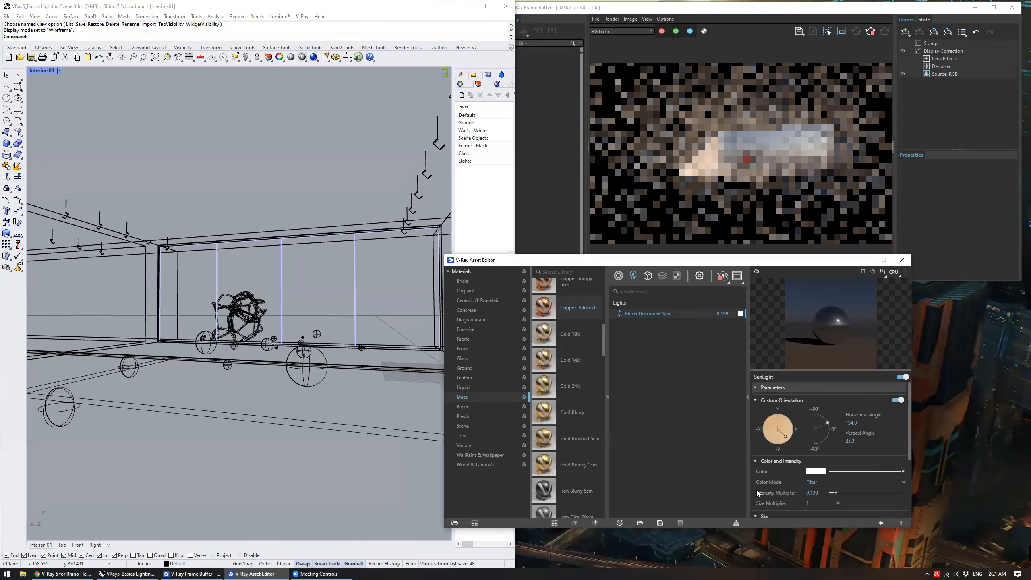
drag(827, 422, 824, 418)
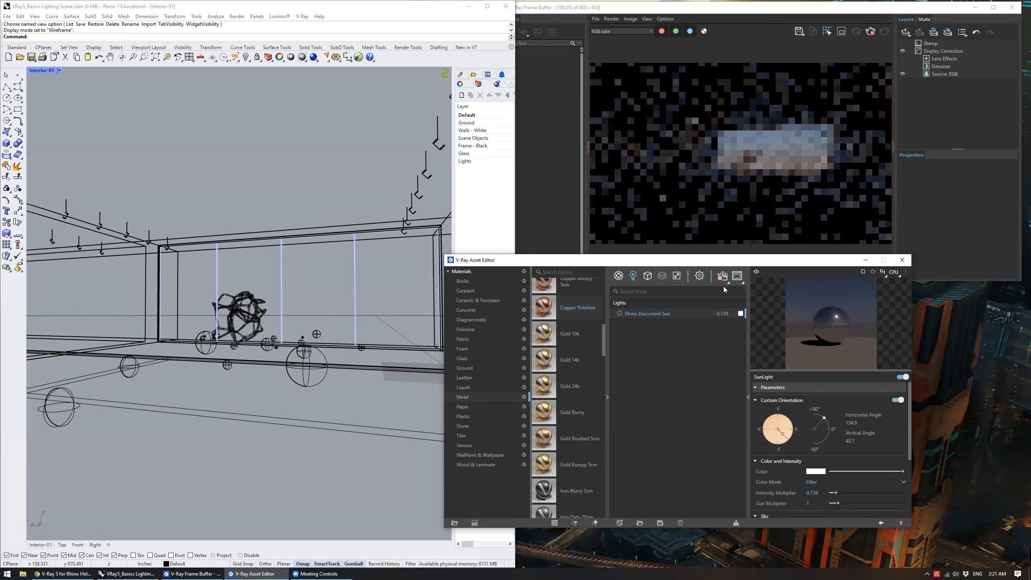
Restart the interactive render of the Interior-01 view and reopen the sun's light settings
click(699, 276)
click(723, 278)
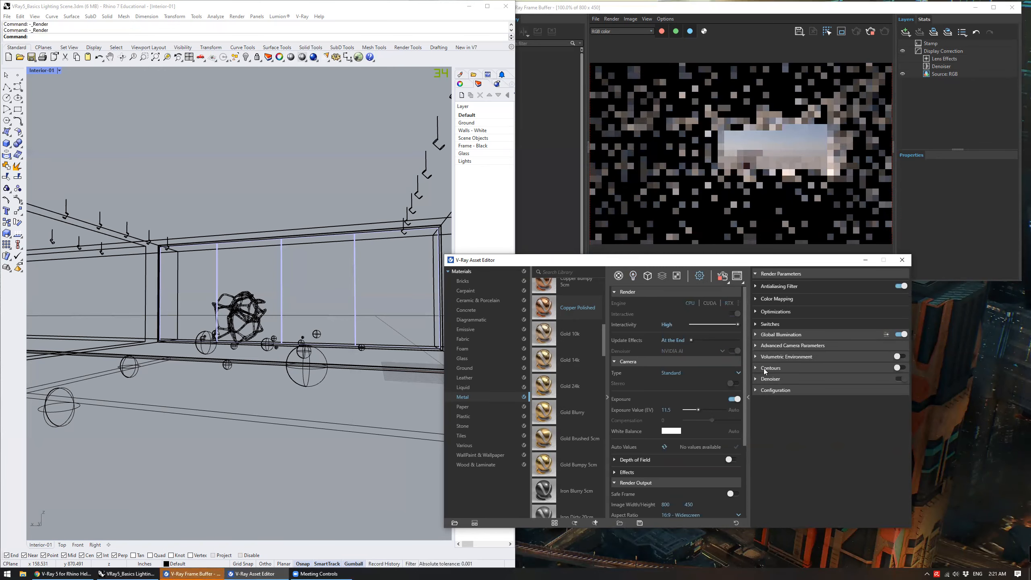
click(633, 276)
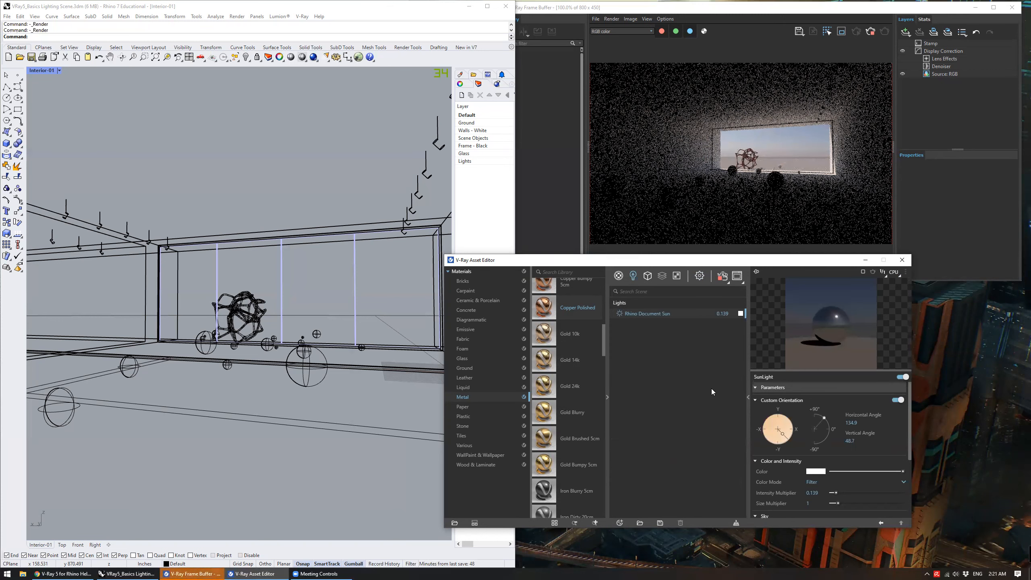
Set the sun's horizontal angle to about 40.6 and magnify the render to 200% around the window and sculpture
drag(761, 262, 793, 266)
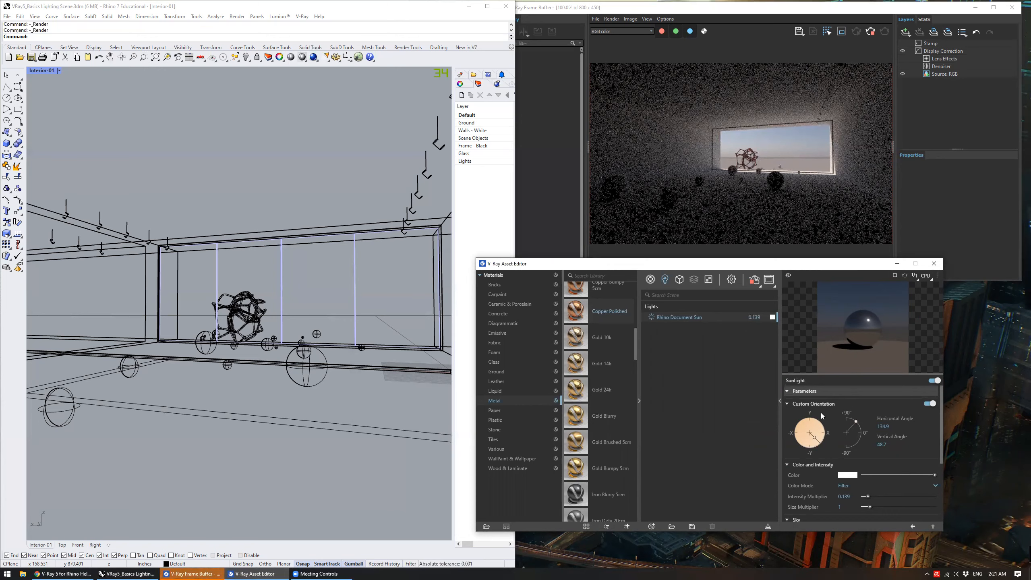
drag(816, 439, 813, 439)
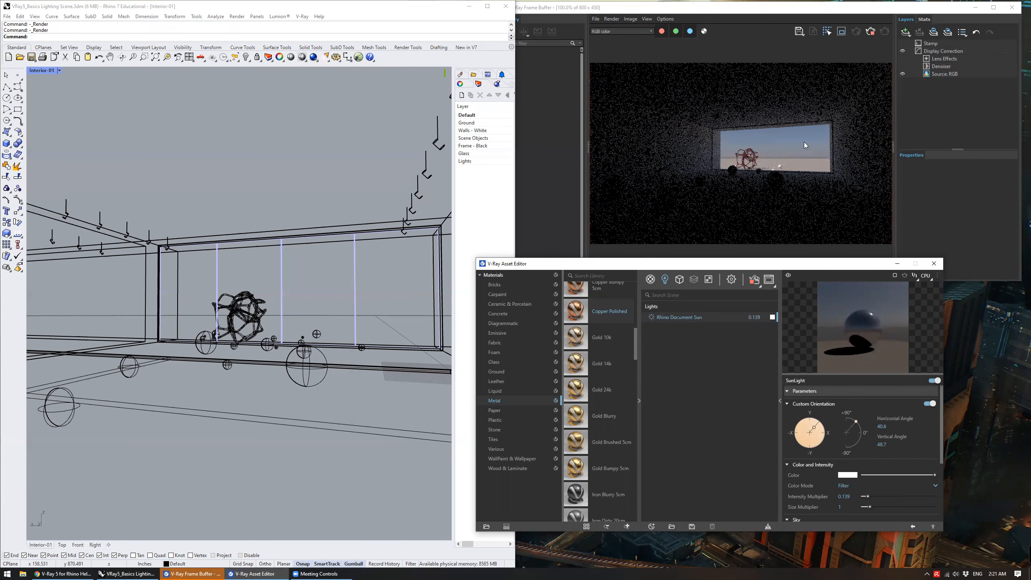
scroll(780, 153, up, 1)
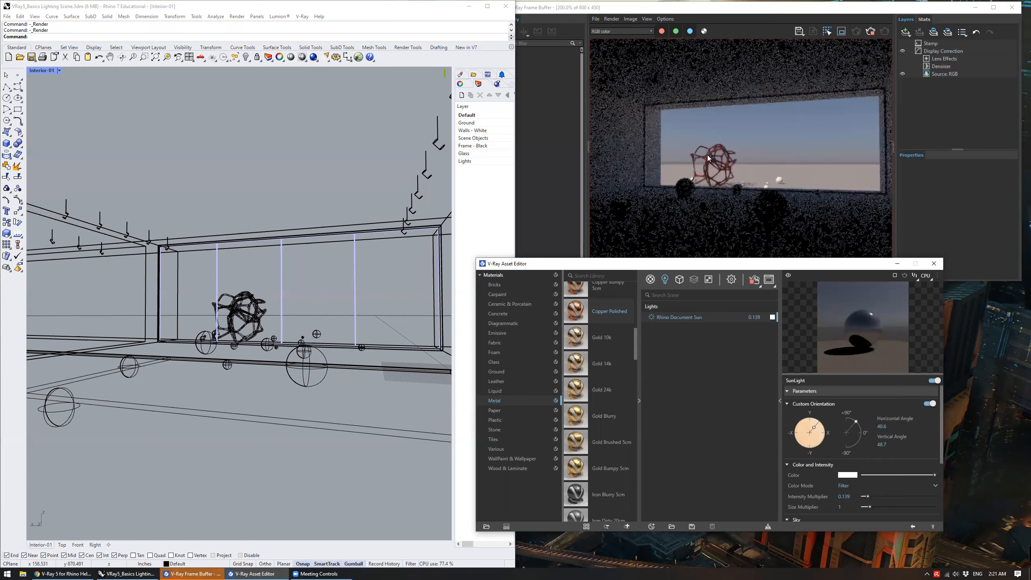
Reorient the Rhino Document Sun to a horizontal angle of 226.1 and a vertical angle of about 27 so sunlight enters the room
scroll(701, 157, down, 1)
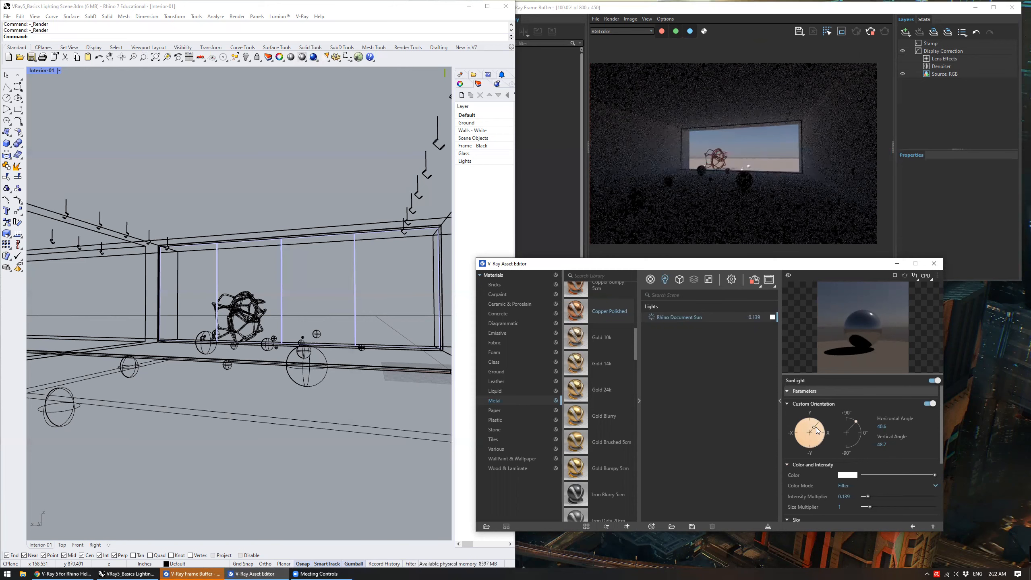
drag(856, 423, 859, 427)
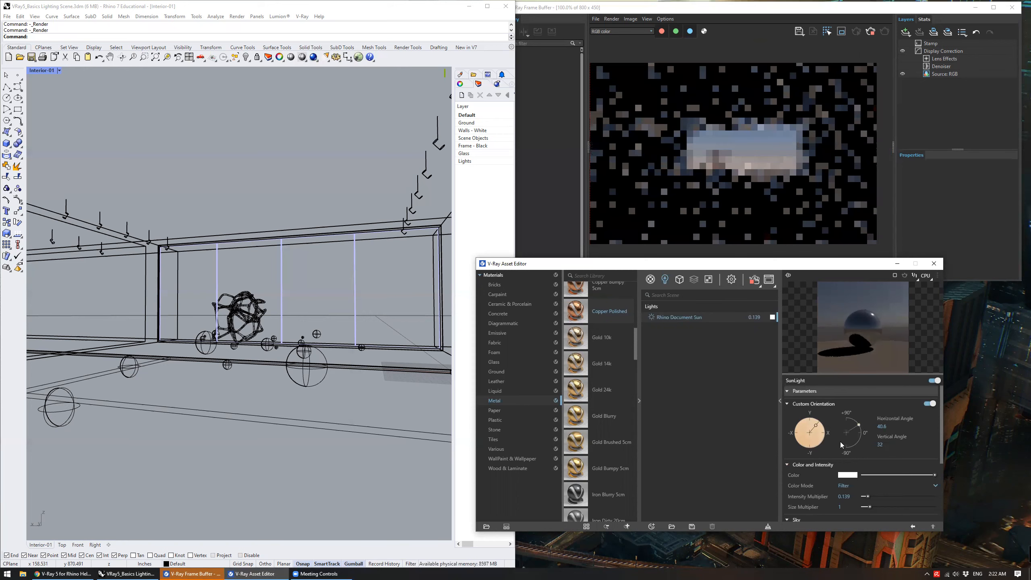
drag(817, 428, 803, 444)
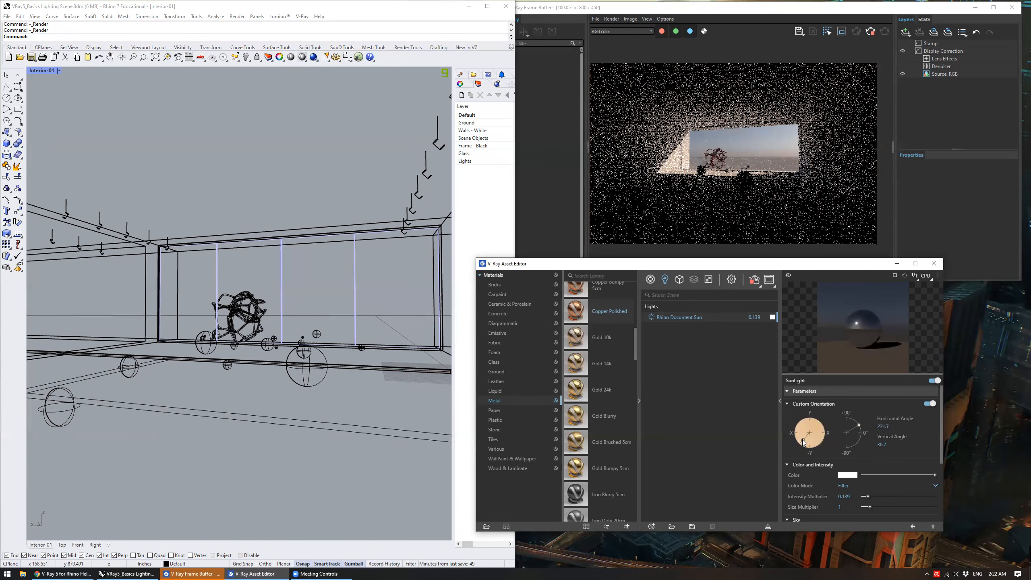
click(802, 439)
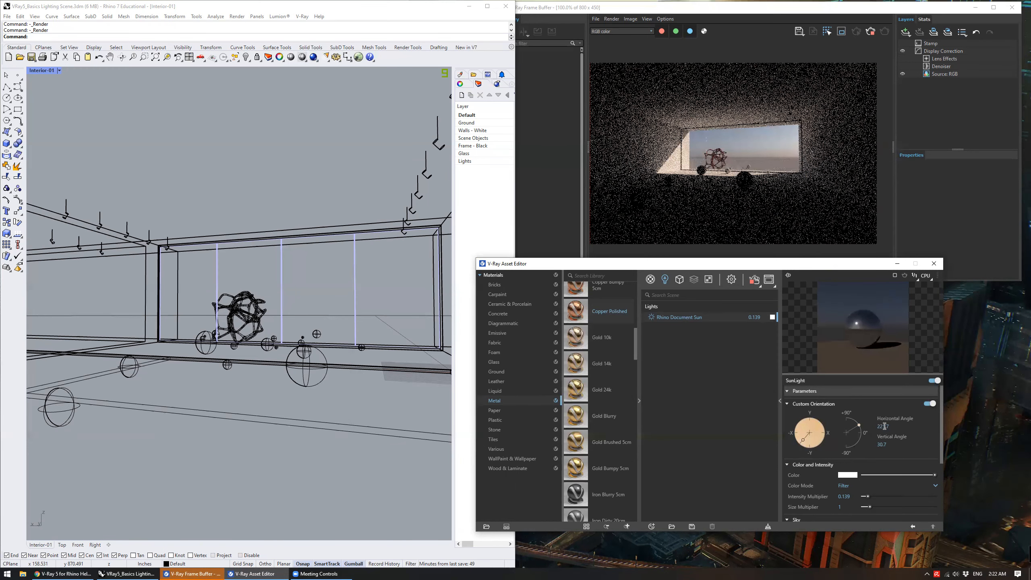
drag(858, 423, 855, 420)
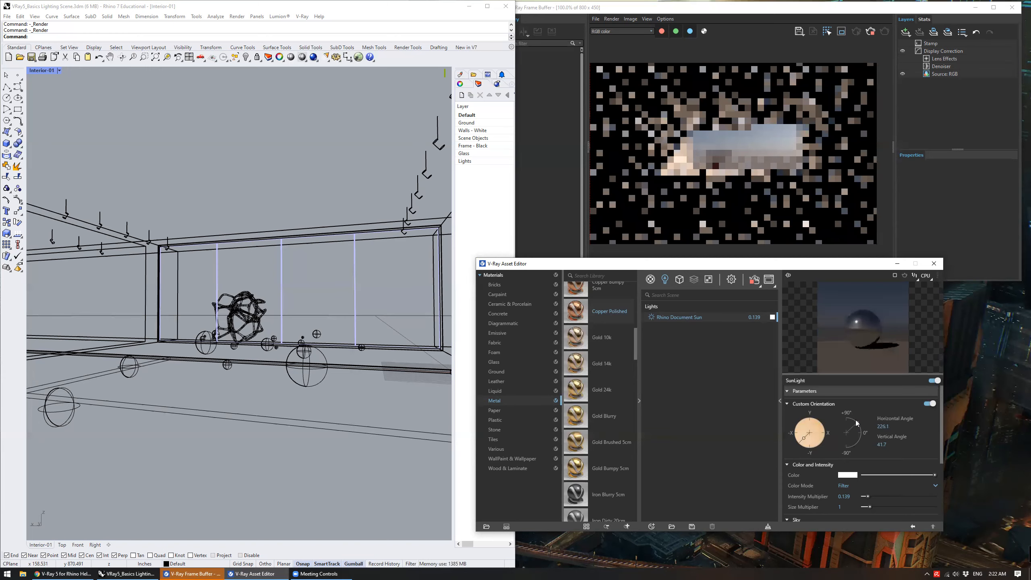
click(855, 421)
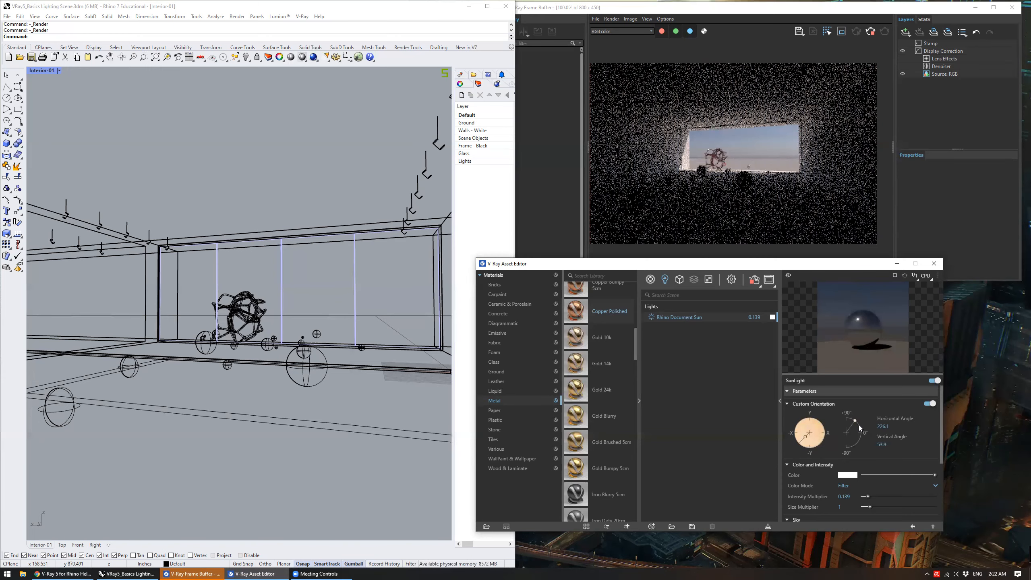
click(859, 426)
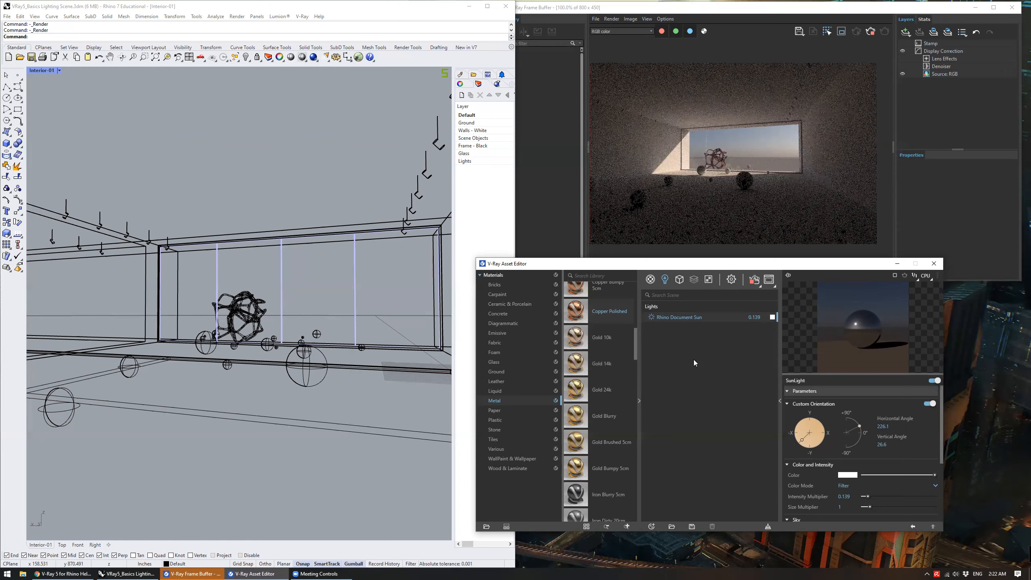
Open the render settings and brighten the camera exposure to an EV of about 8.96
click(731, 279)
click(709, 414)
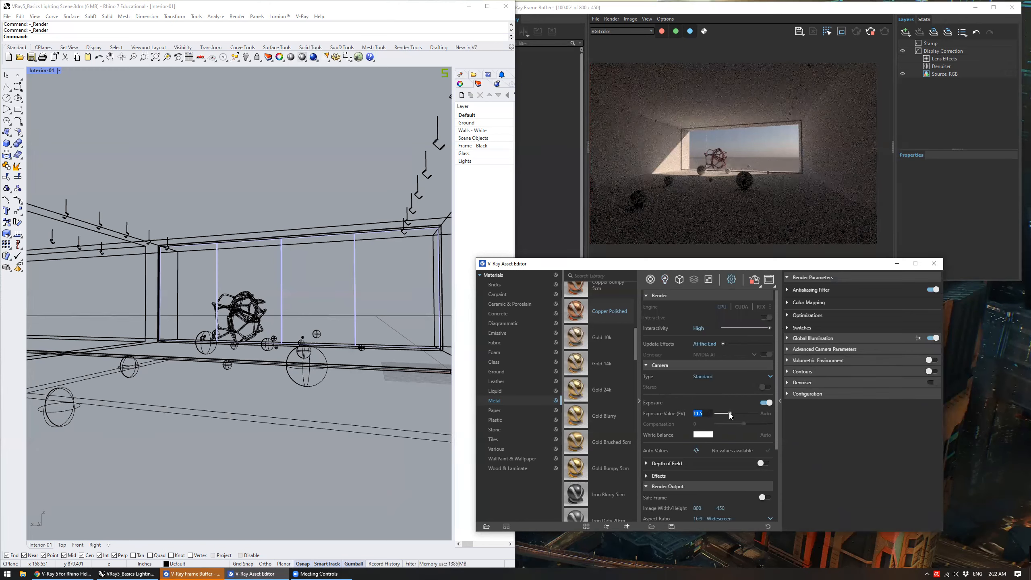
click(728, 414)
drag(729, 414, 733, 415)
click(732, 413)
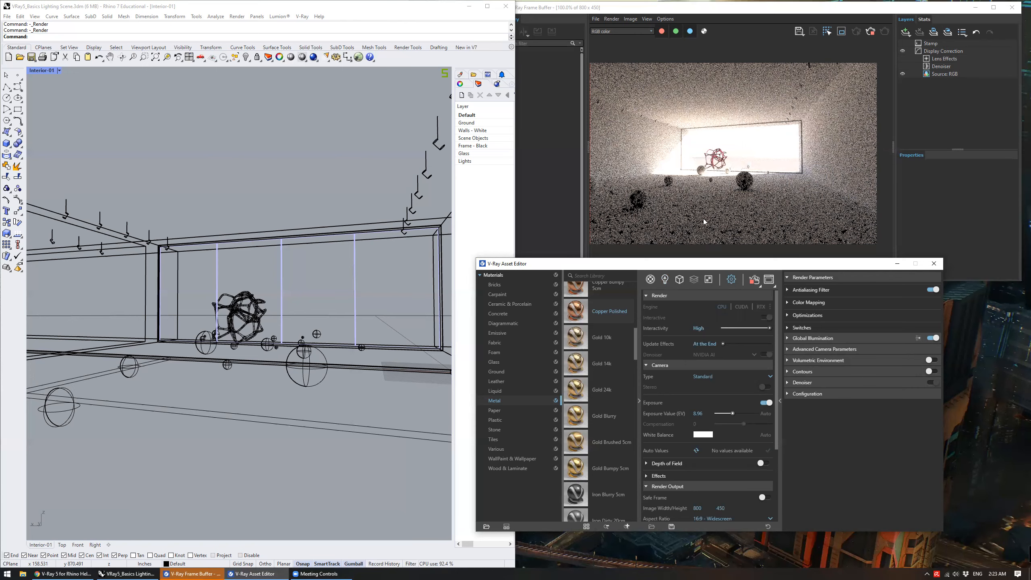
Try darker camera exposure values, including 12.6, and enter an EV of 11.5
click(727, 414)
click(728, 413)
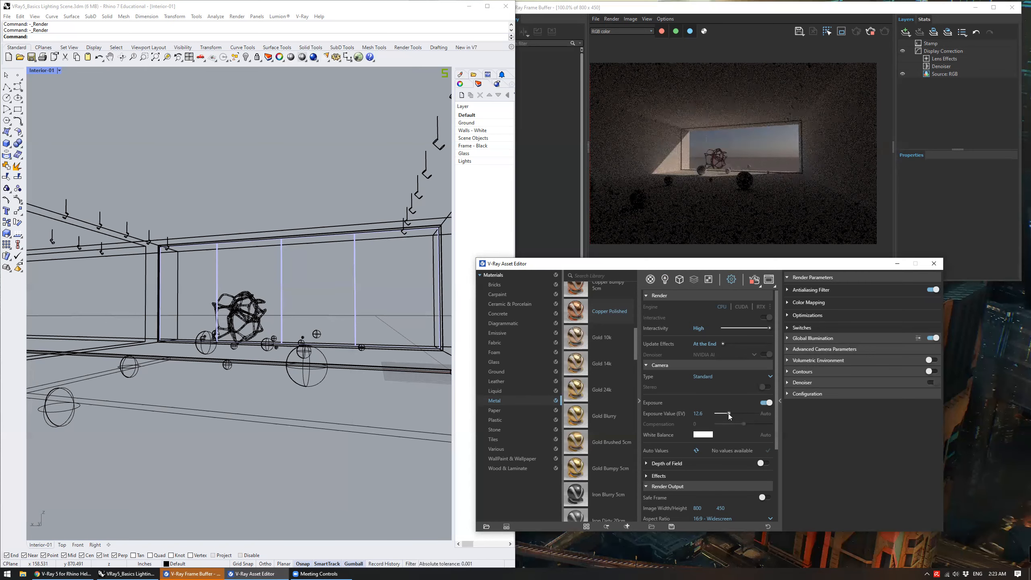
drag(729, 414, 731, 414)
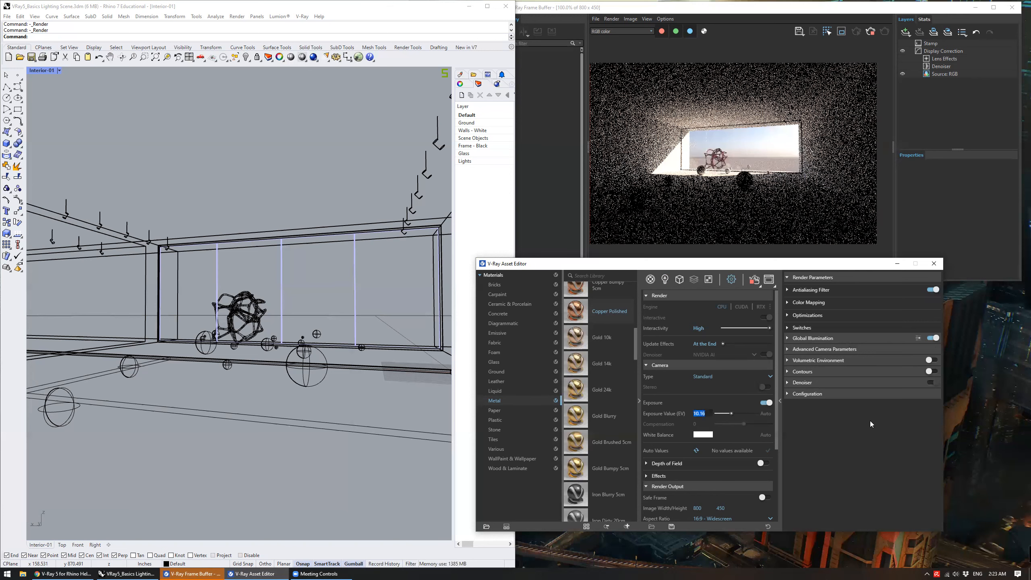
text(11.5)
key(Return)
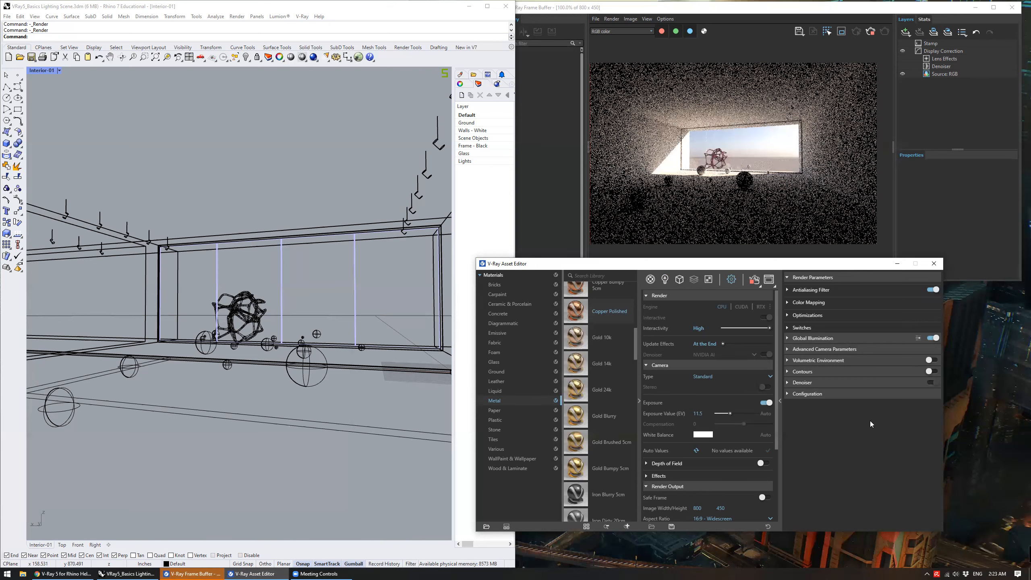
Set the camera's exposure value to 10.5
click(706, 416)
double_click(706, 417)
text(10.5)
key(Return)
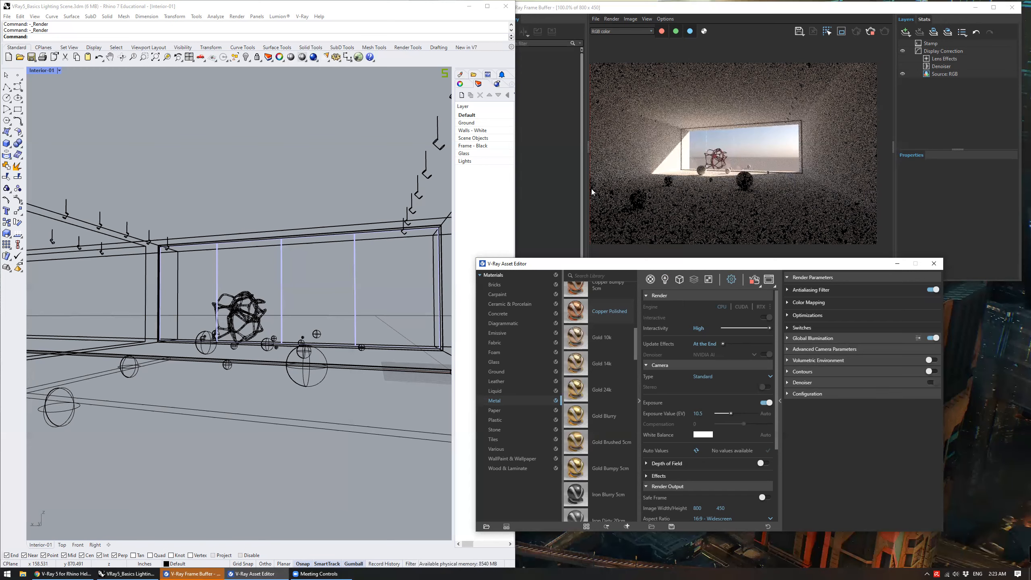
Draw a V-Ray rectangle light about 326 by 97 inches on the ground outside the room's window
click(455, 198)
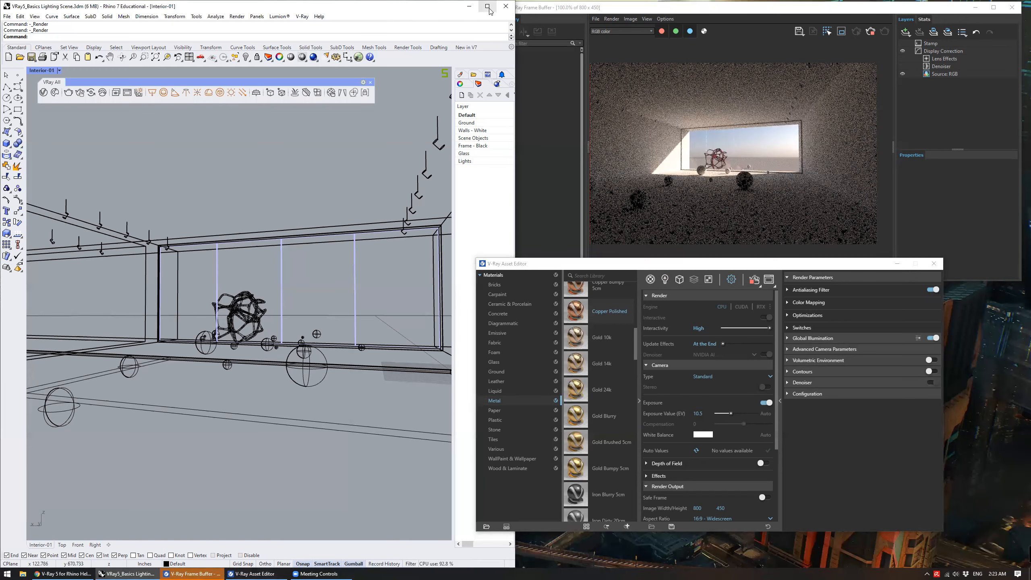
click(303, 17)
mouse_move(340, 83)
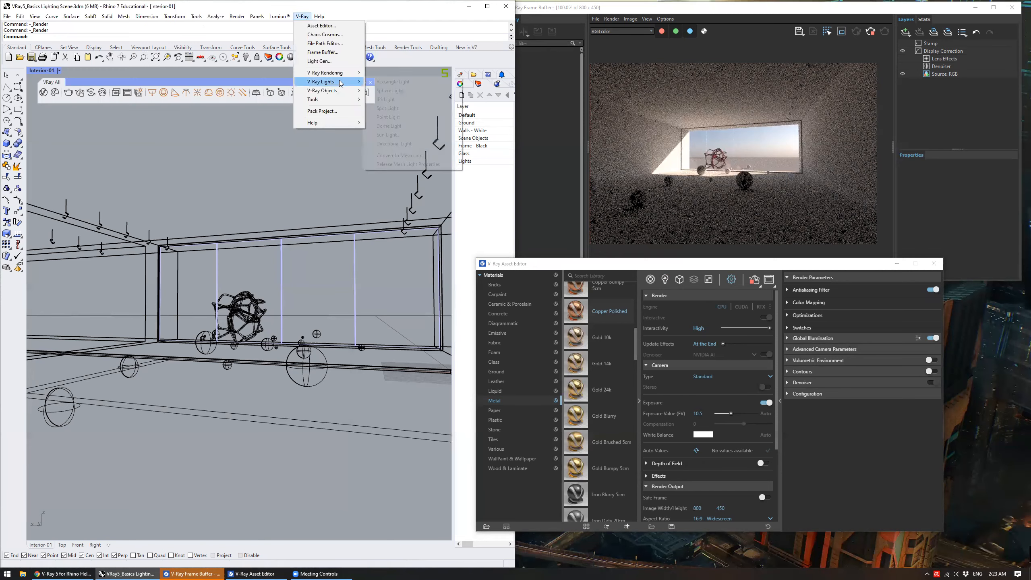
click(416, 81)
scroll(295, 244, down, 6)
right_drag(296, 306, 319, 353)
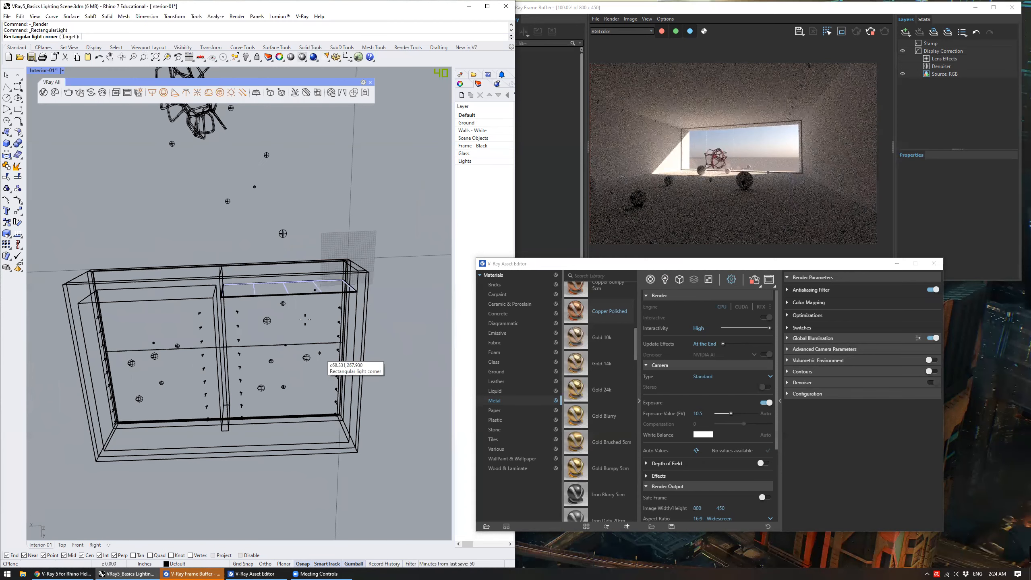
click(221, 254)
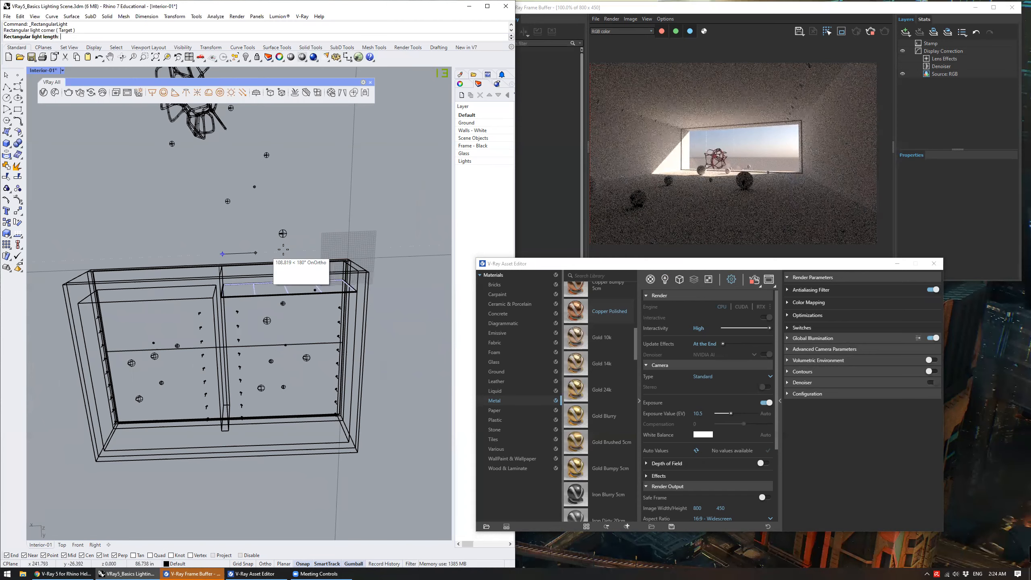
click(346, 248)
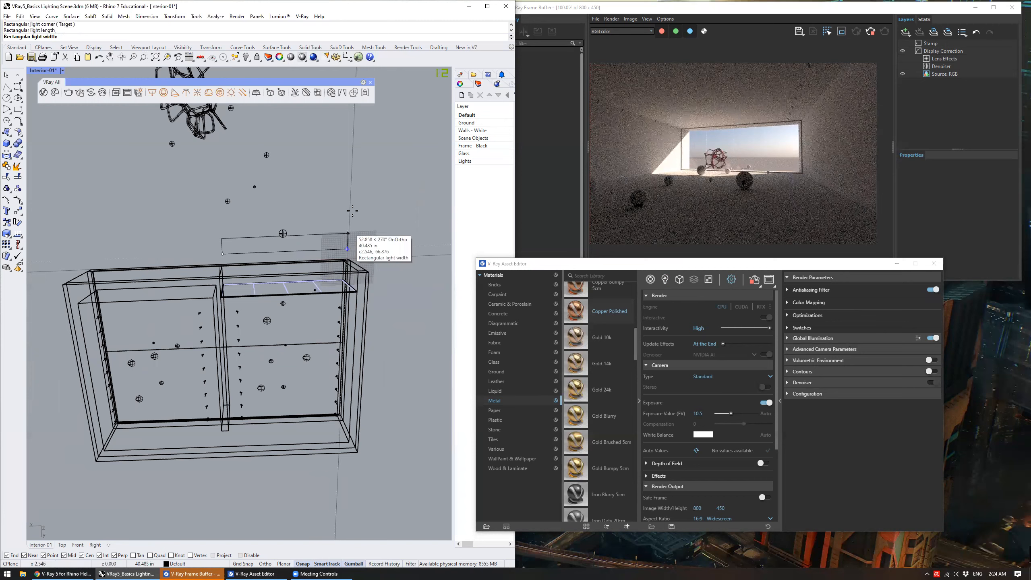
click(297, 227)
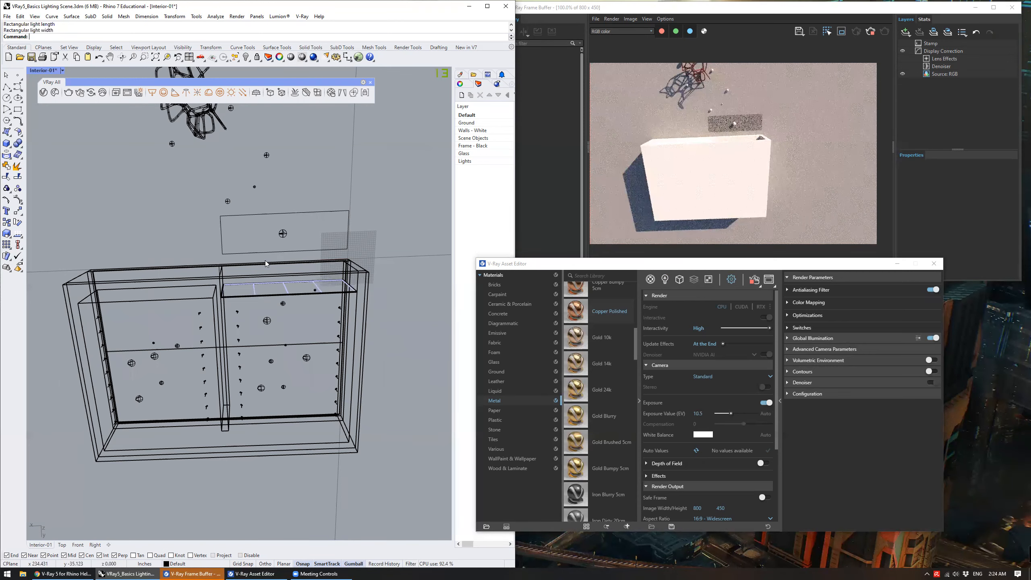
Raise the rectangle light off the ground and rotate it 90 degrees so it stands upright, parallel to the window
right_drag(334, 215, 267, 306)
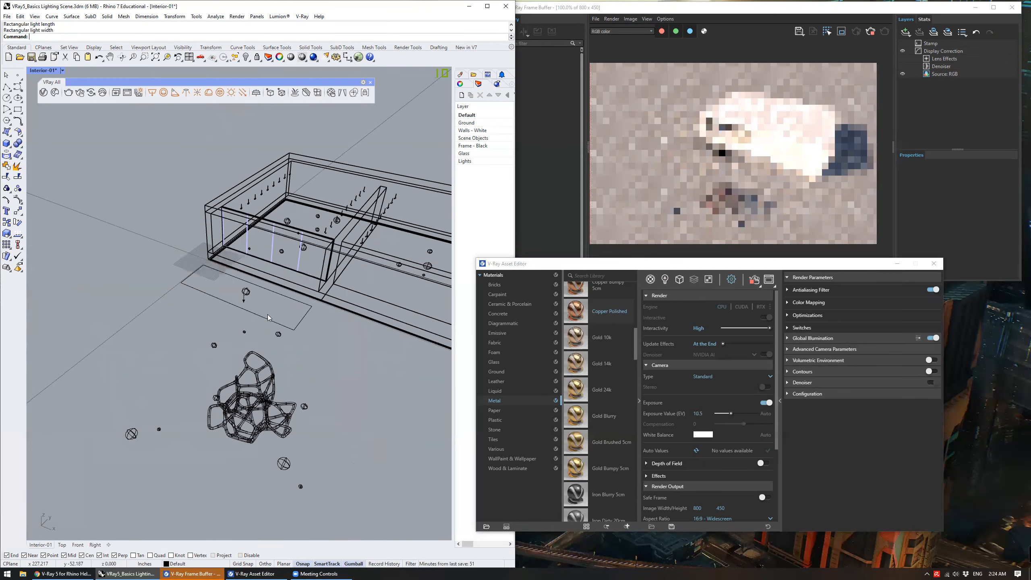
scroll(290, 293, up, 6)
scroll(208, 339, down, 3)
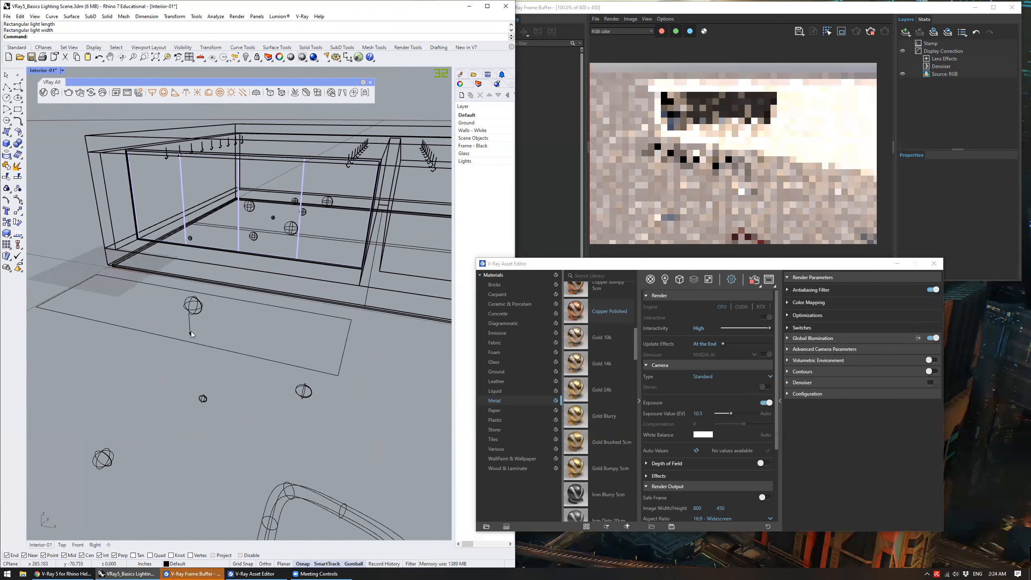
click(159, 341)
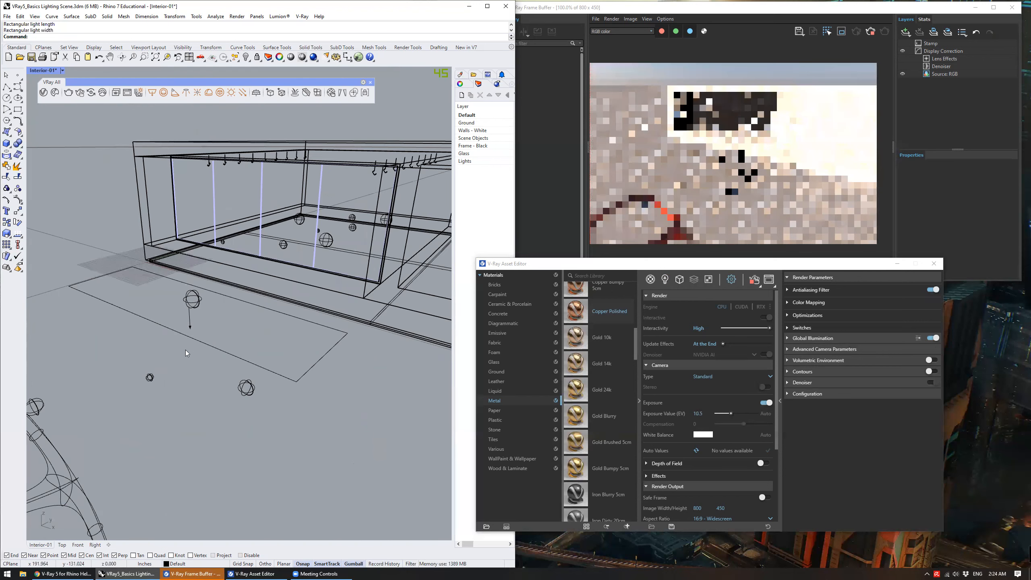
scroll(185, 349, up, 3)
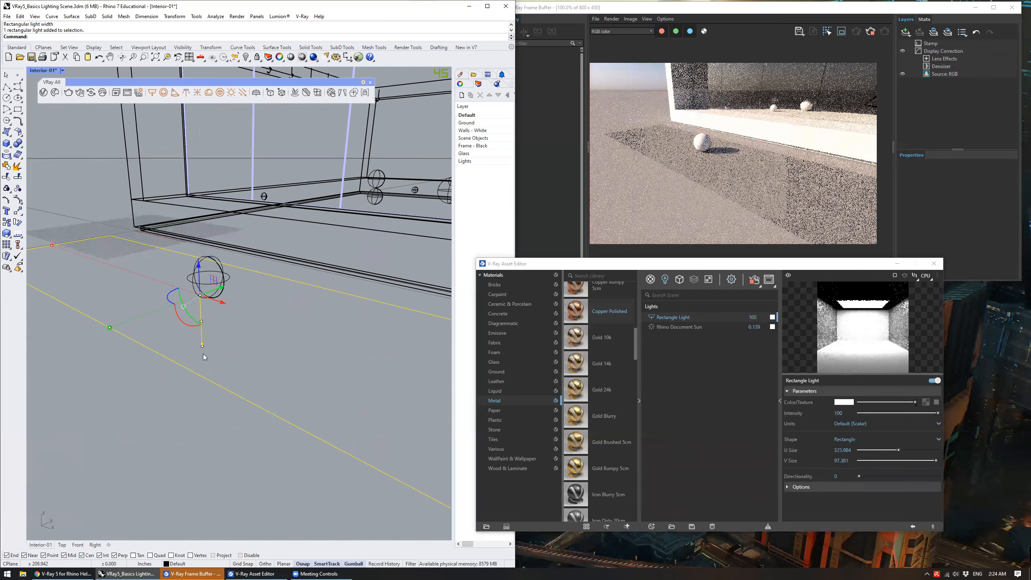
right_drag(205, 305, 235, 329)
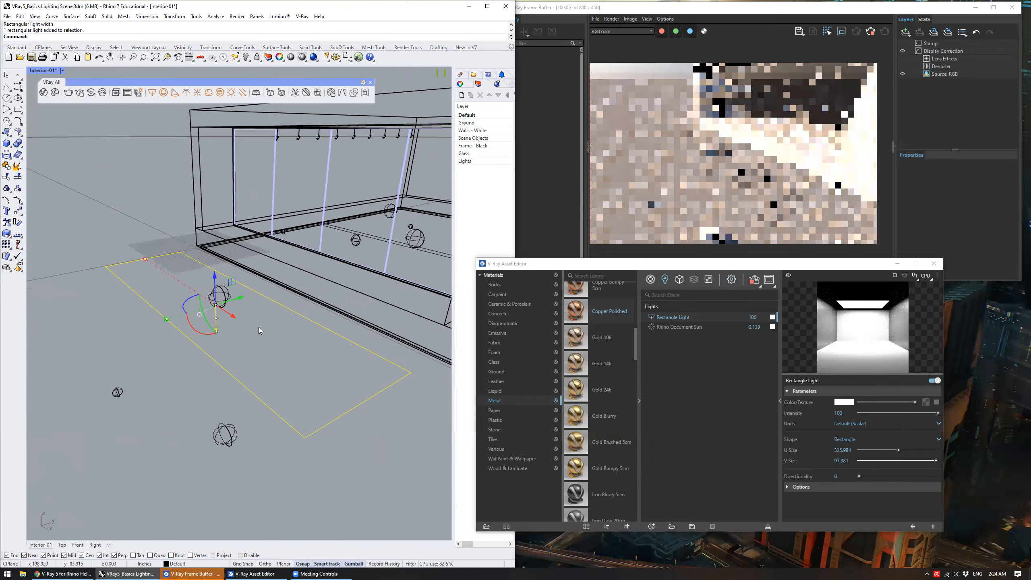
scroll(226, 286, down, 2)
drag(222, 286, 240, 242)
right_drag(227, 247, 261, 261)
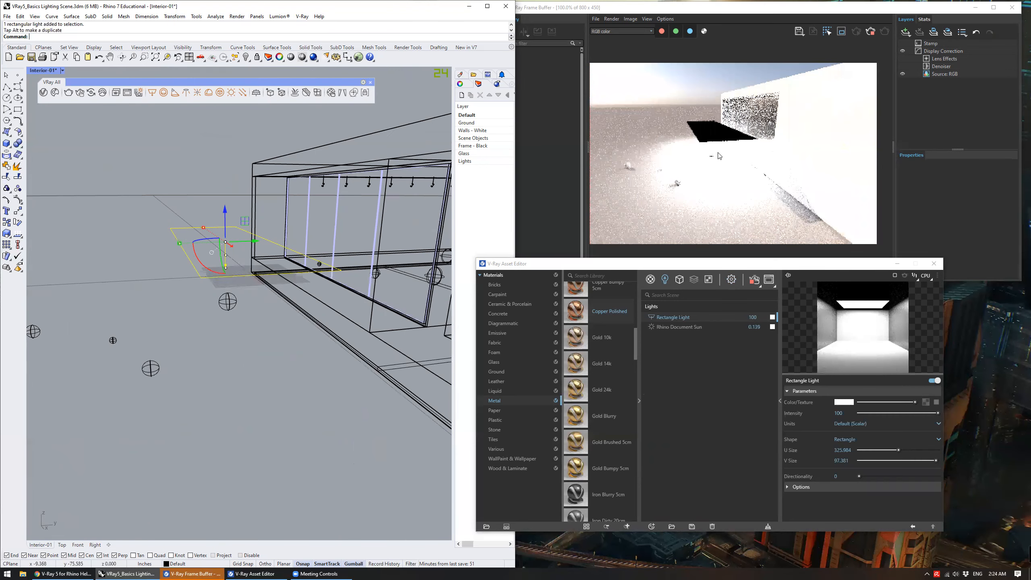
drag(208, 272, 239, 282)
drag(200, 247, 200, 247)
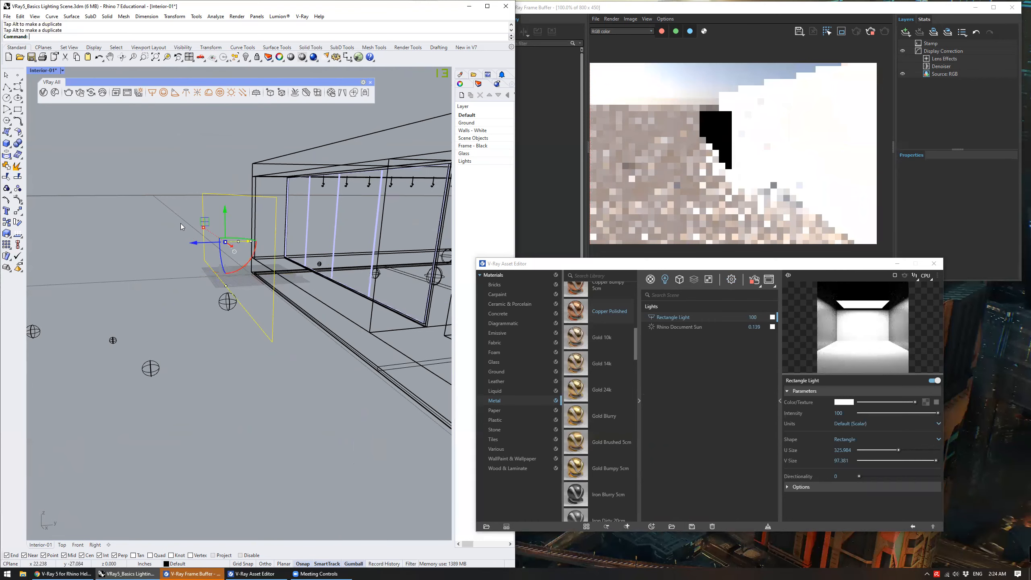
Move the upright rectangle light up against the room's window opening
right_drag(381, 249, 249, 202)
right_drag(268, 245, 273, 221)
right_drag(272, 221, 224, 295)
drag(223, 329, 264, 212)
scroll(369, 214, up, 6)
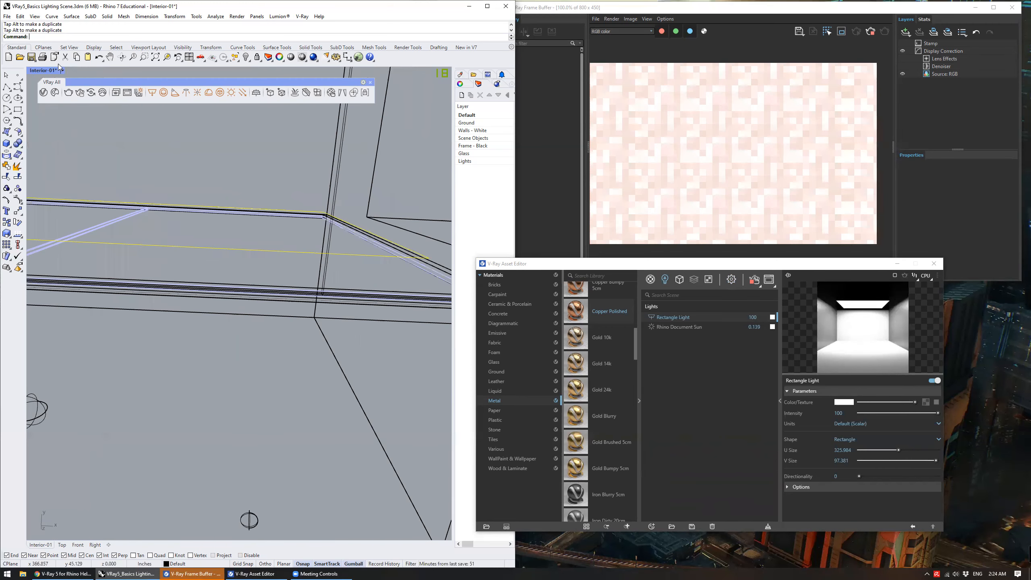
In the Top view, nudge the rectangle light just outside the glass and centre it along the window's width
right_drag(43, 73, 45, 80)
double_click(40, 71)
double_click(36, 71)
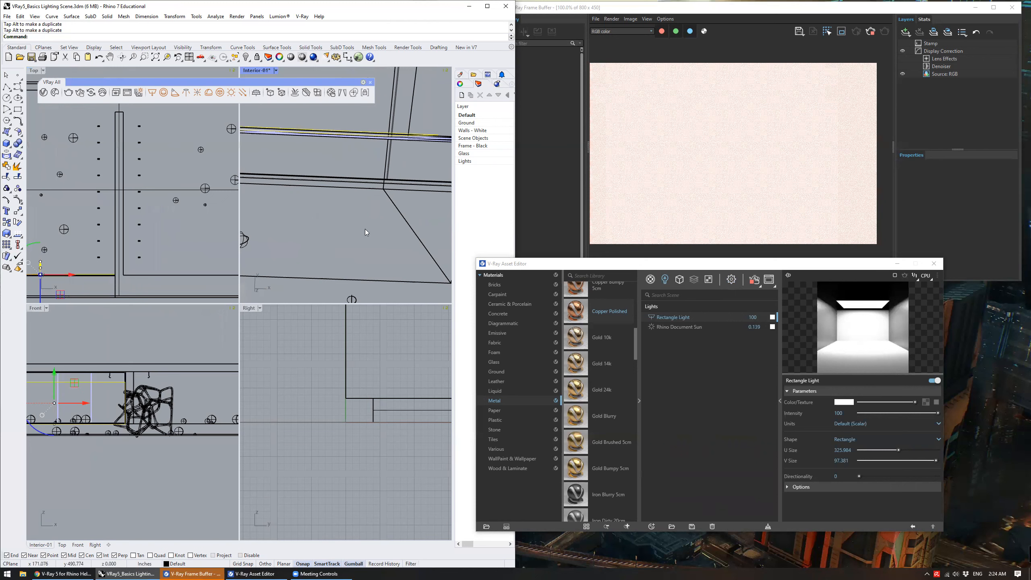
scroll(295, 300, up, 5)
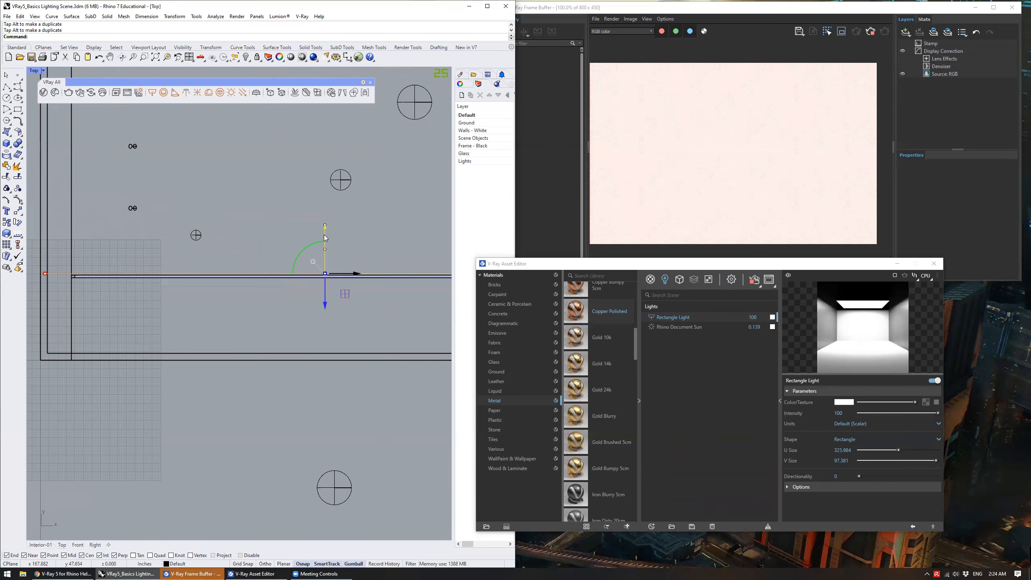
drag(326, 238, 328, 244)
right_drag(359, 322, 210, 319)
right_drag(349, 304, 373, 301)
scroll(313, 299, down, 6)
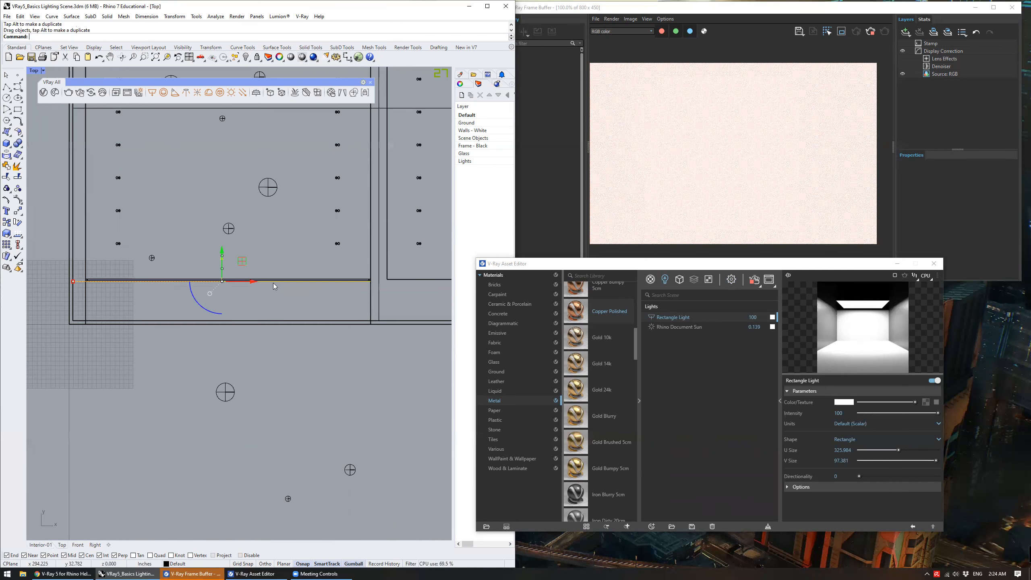
drag(279, 285, 282, 286)
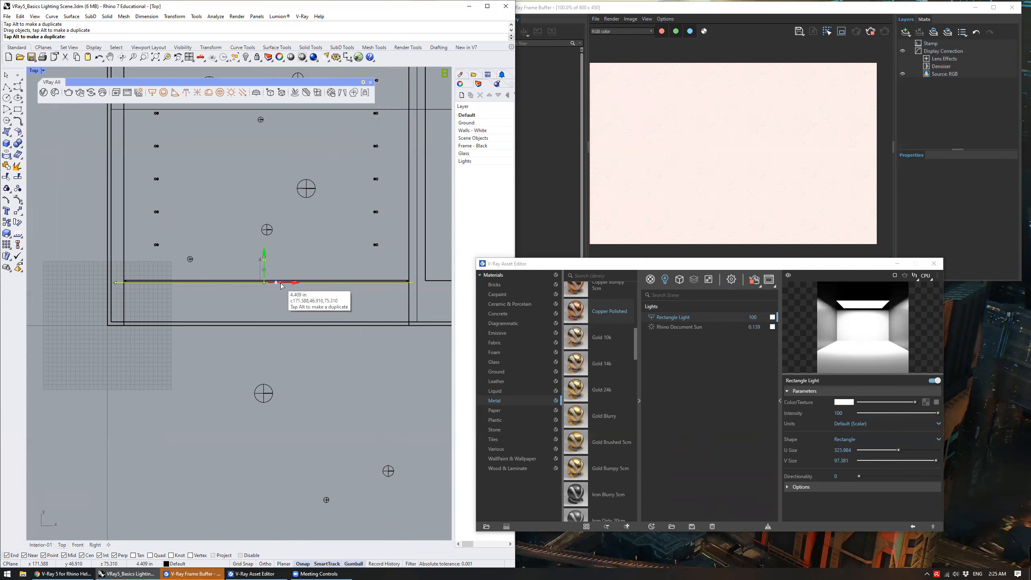
In the Front view, raise the rectangle light so it is vertically centred on the window opening
double_click(33, 70)
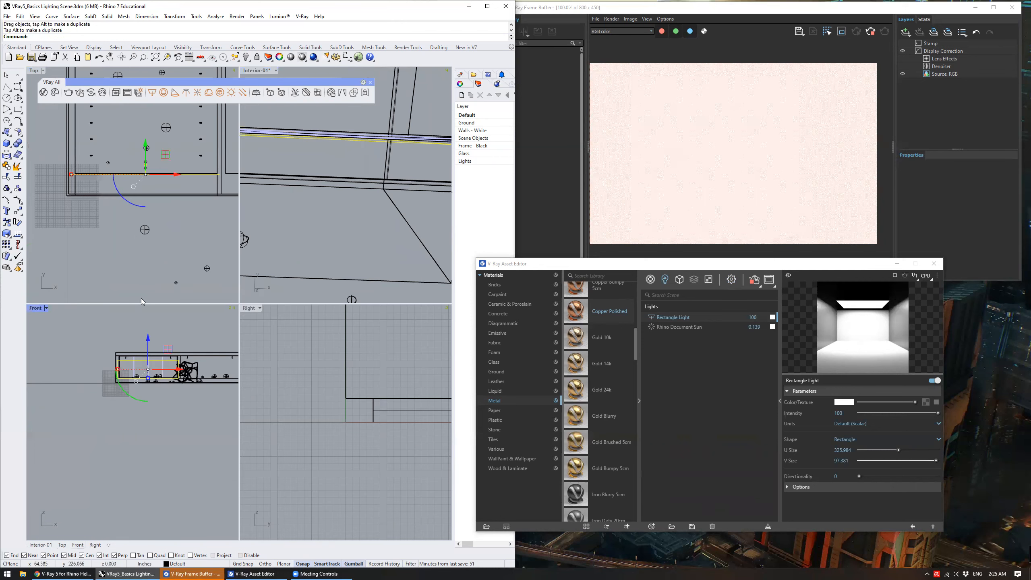
key(ctrl+F2)
scroll(282, 225, up, 3)
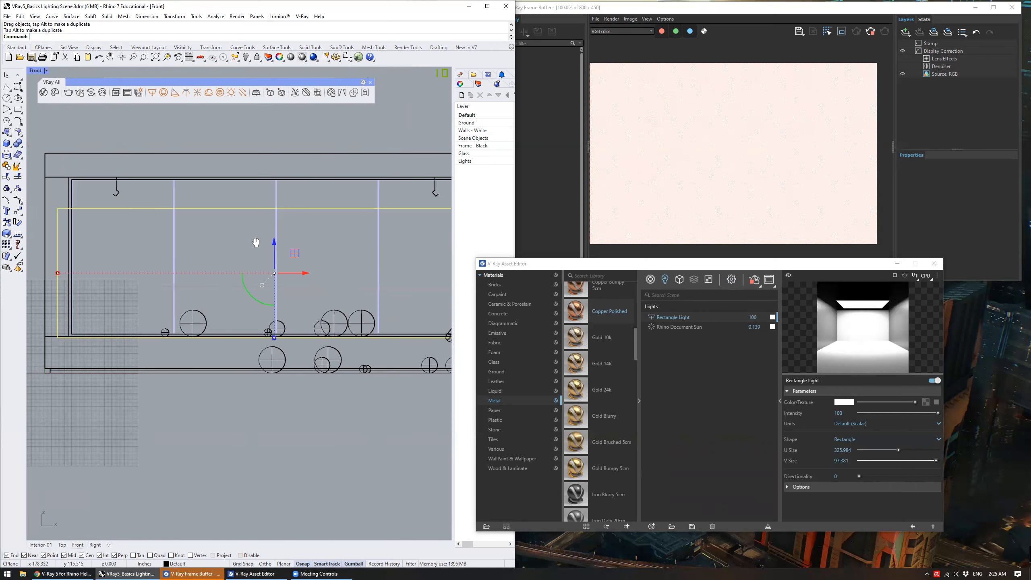
scroll(186, 282, down, 2)
scroll(224, 310, down, 1)
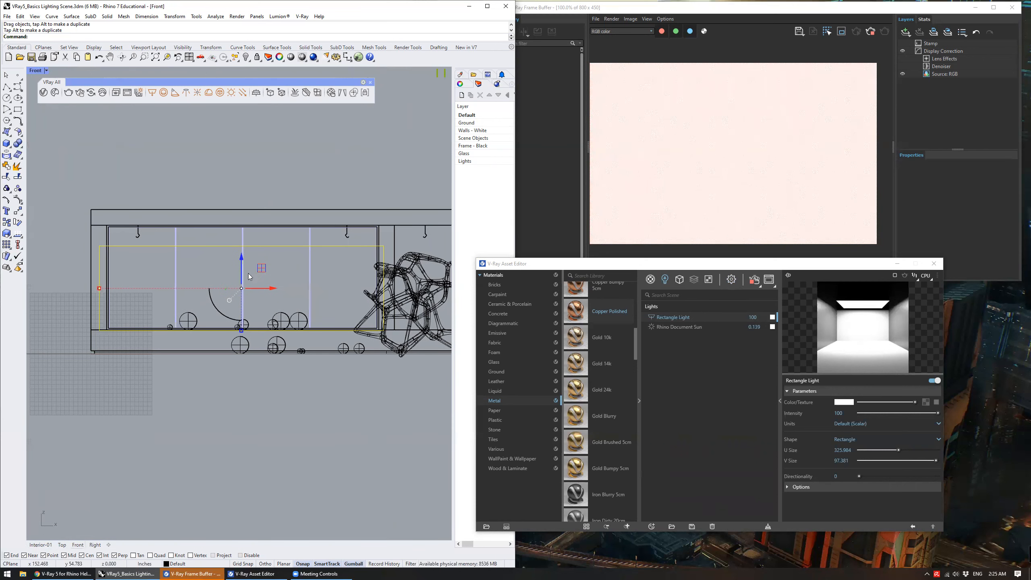
drag(243, 256, 243, 282)
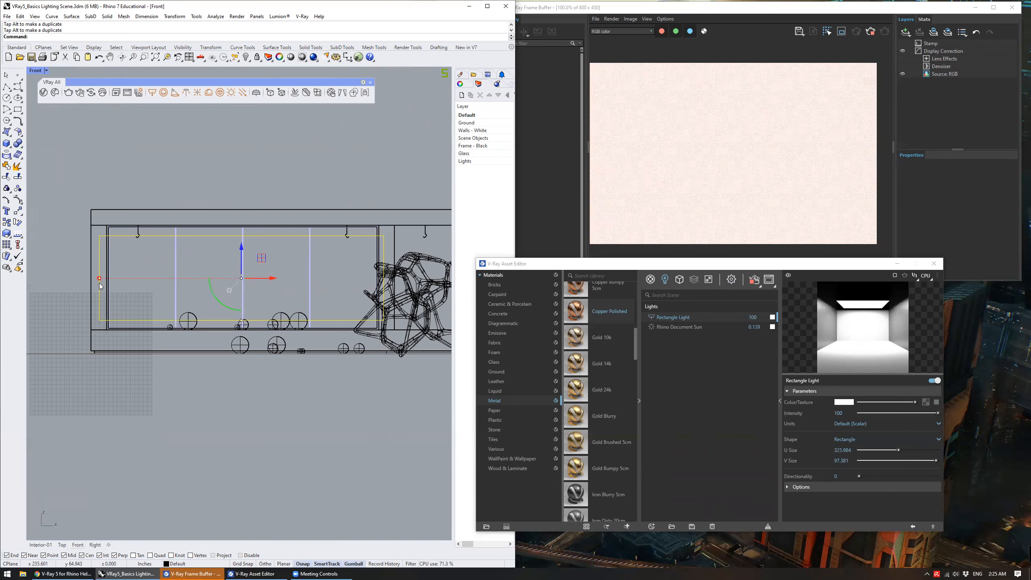
In the Front view, resize the rectangle light's width and height to match the window opening and re-centre it
drag(108, 280, 106, 279)
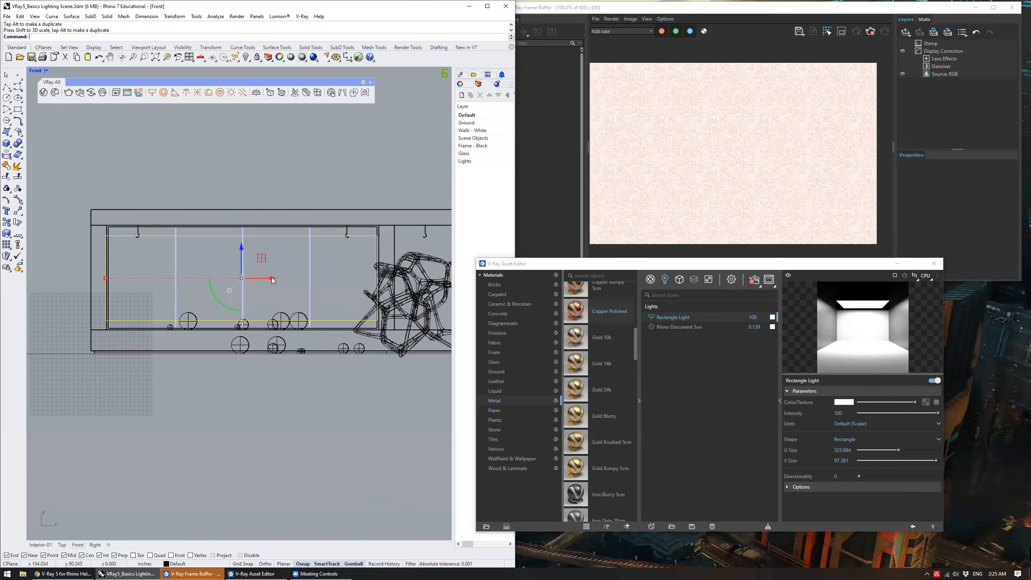
click(273, 280)
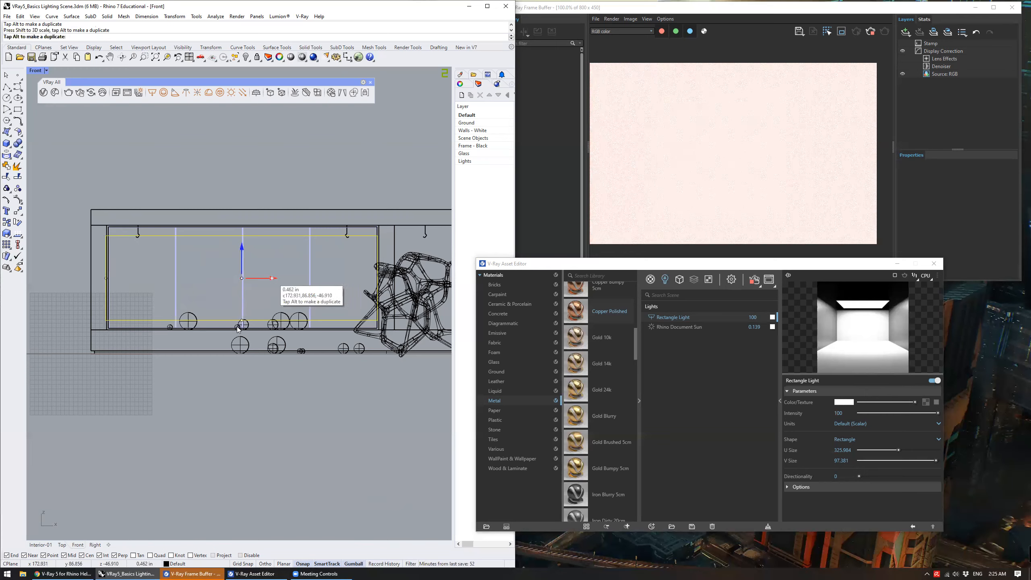
scroll(244, 320, up, 6)
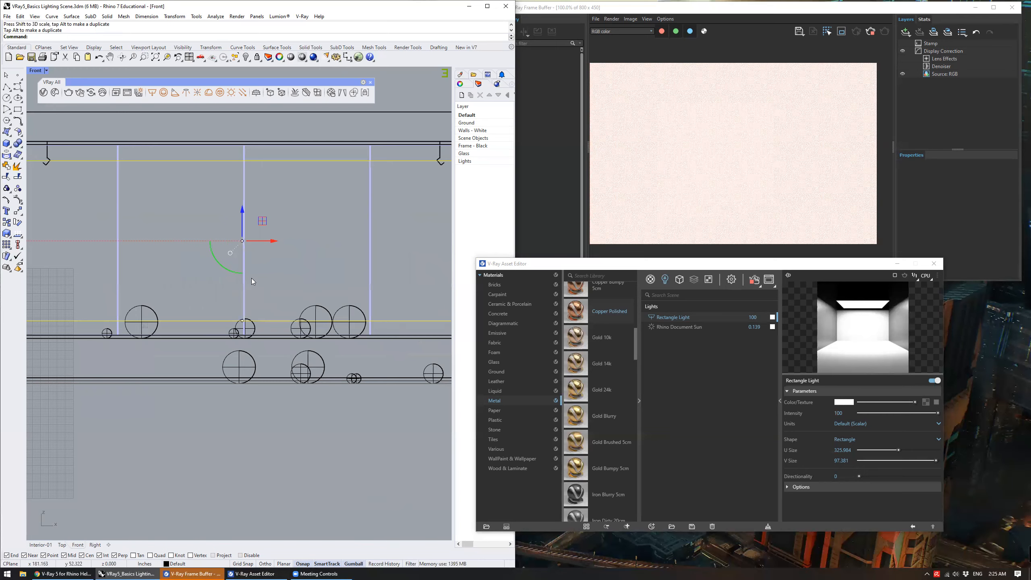
scroll(252, 279, down, 4)
click(262, 250)
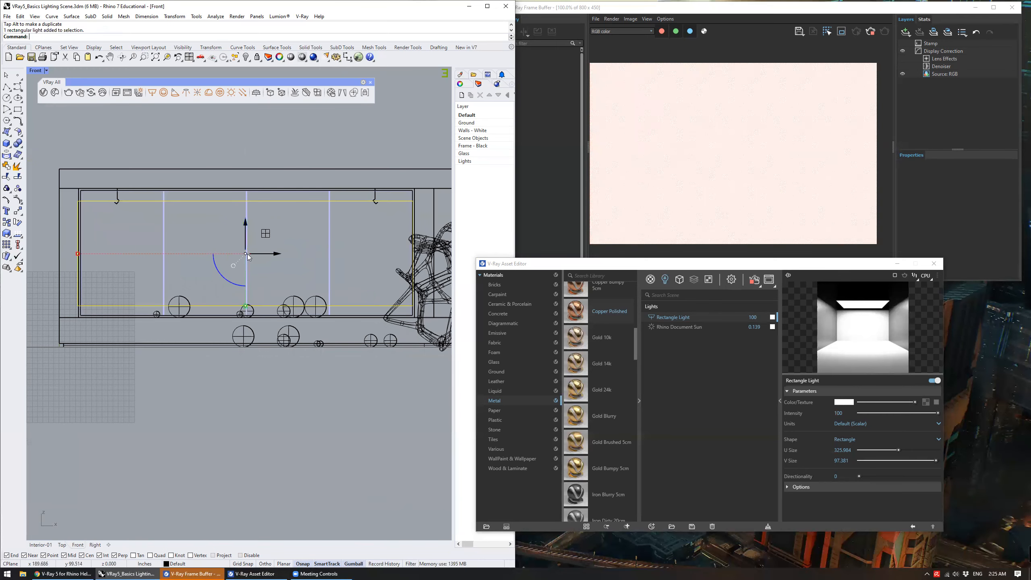
drag(245, 313, 246, 318)
drag(244, 232, 246, 235)
From an outside view of the window, enable the Invisible option for the rectangle light
double_click(38, 69)
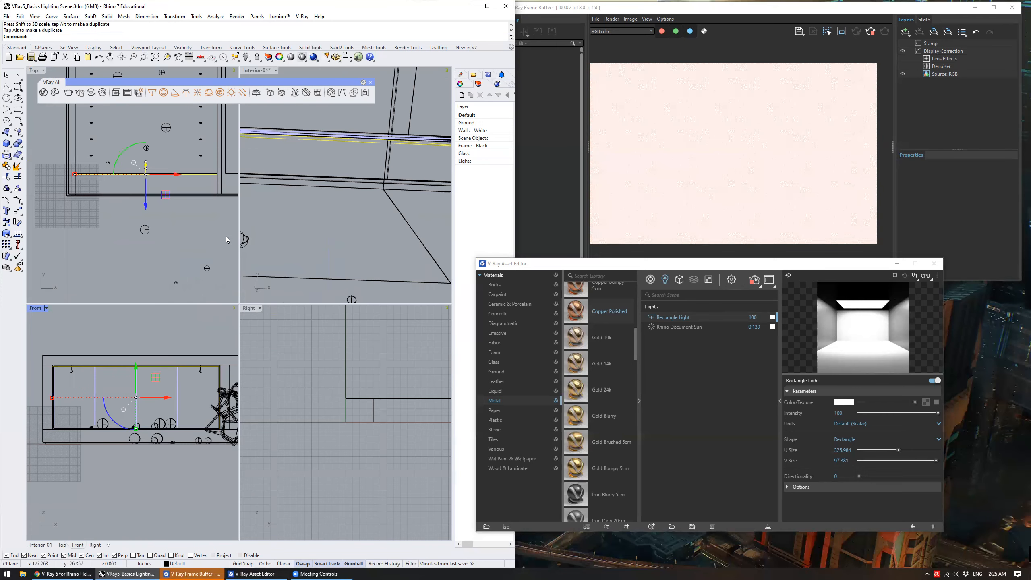
double_click(256, 70)
scroll(291, 210, down, 10)
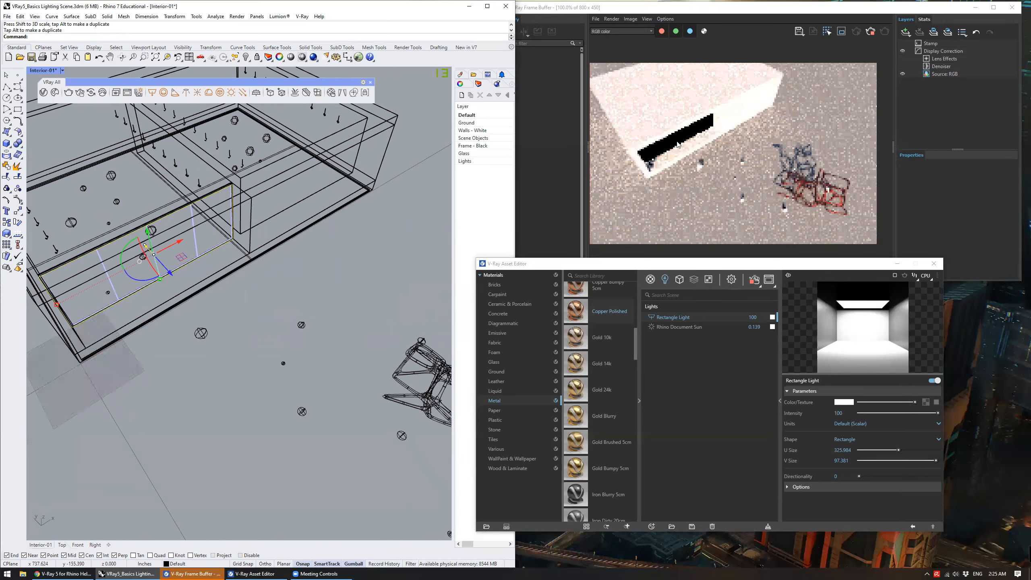
right_drag(174, 182, 175, 122)
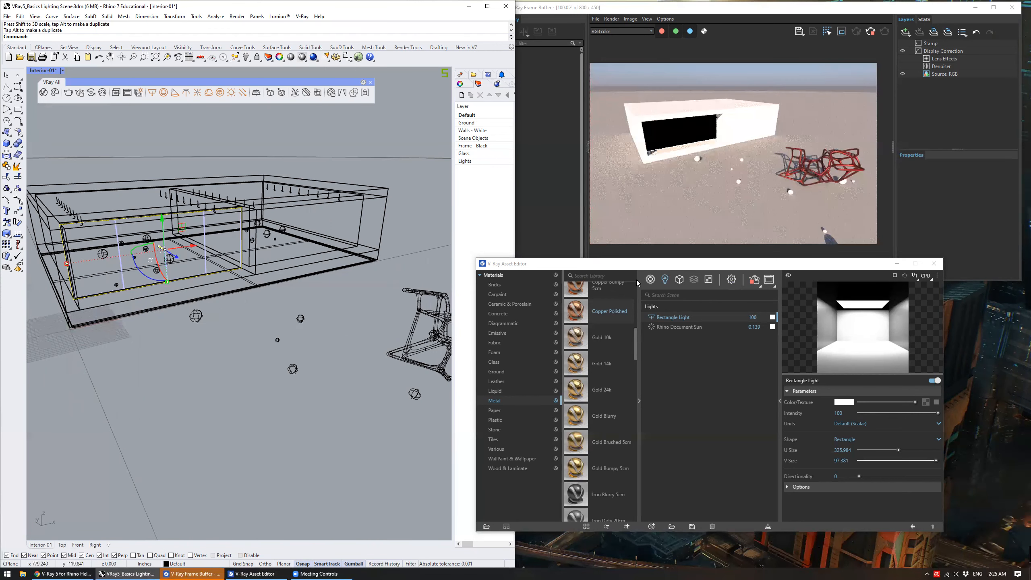
click(682, 317)
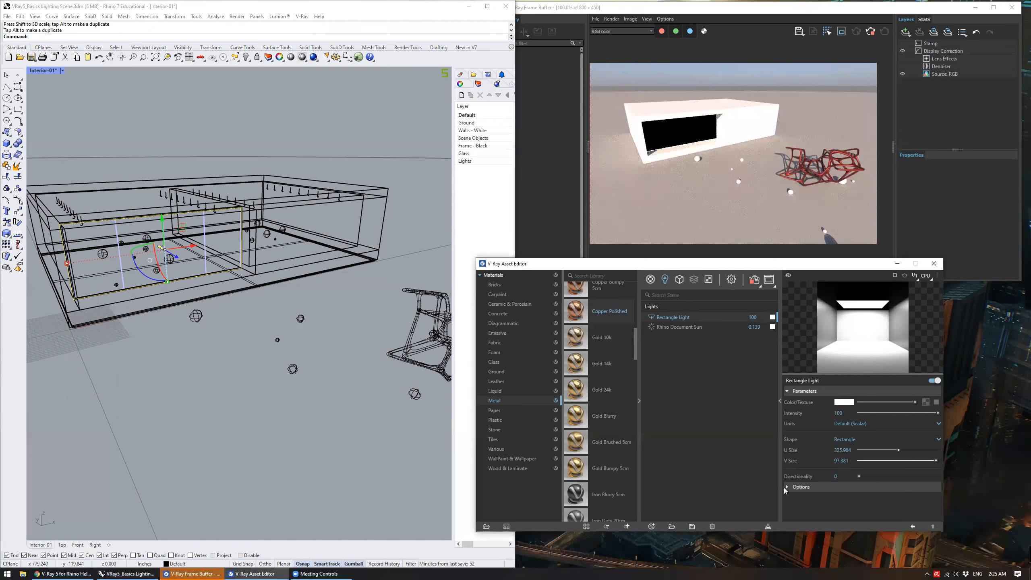
click(798, 487)
scroll(839, 437, down, 2)
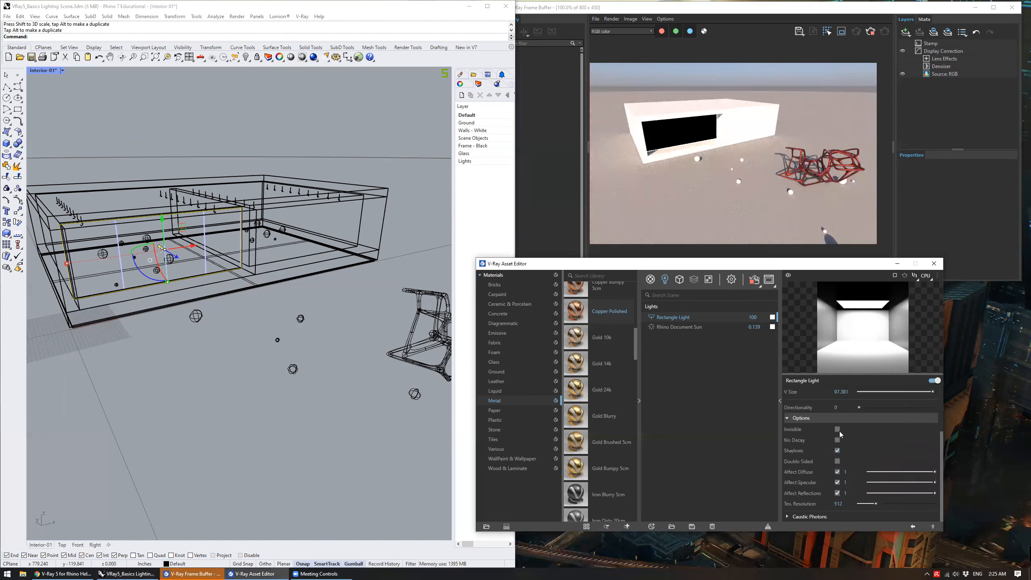
click(838, 429)
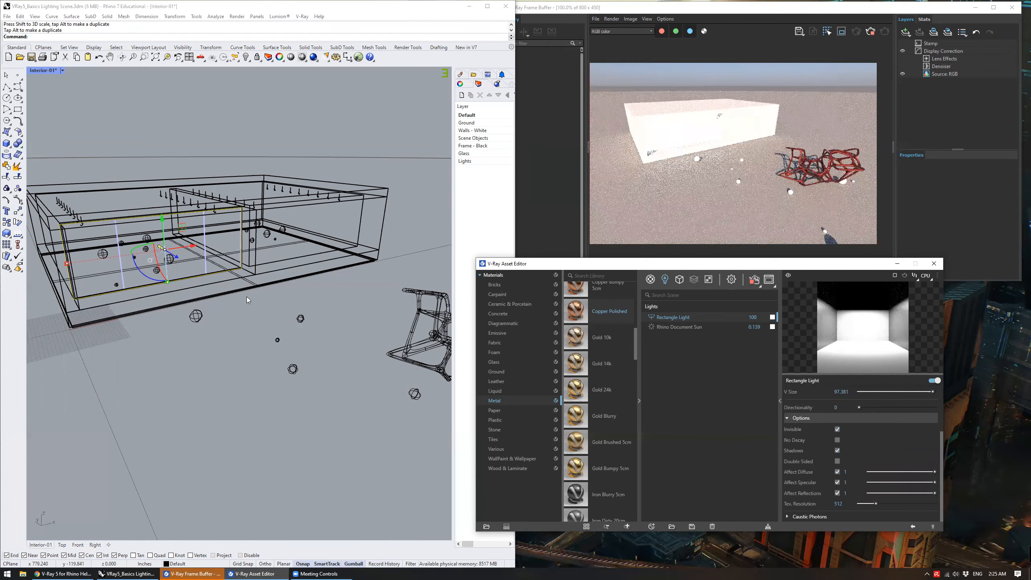
Restore the Interior-01 named view
click(193, 265)
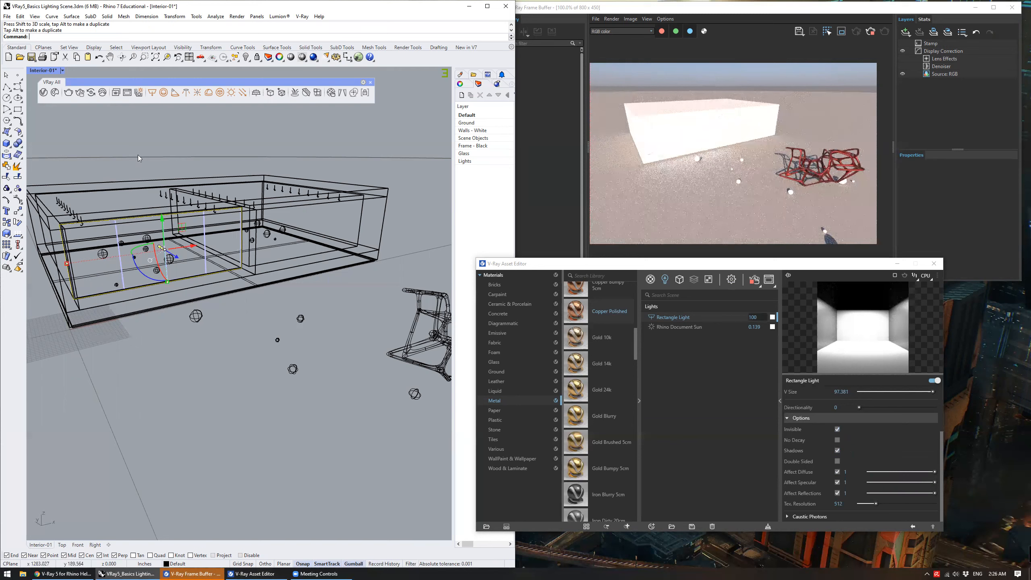
click(38, 70)
mouse_move(102, 250)
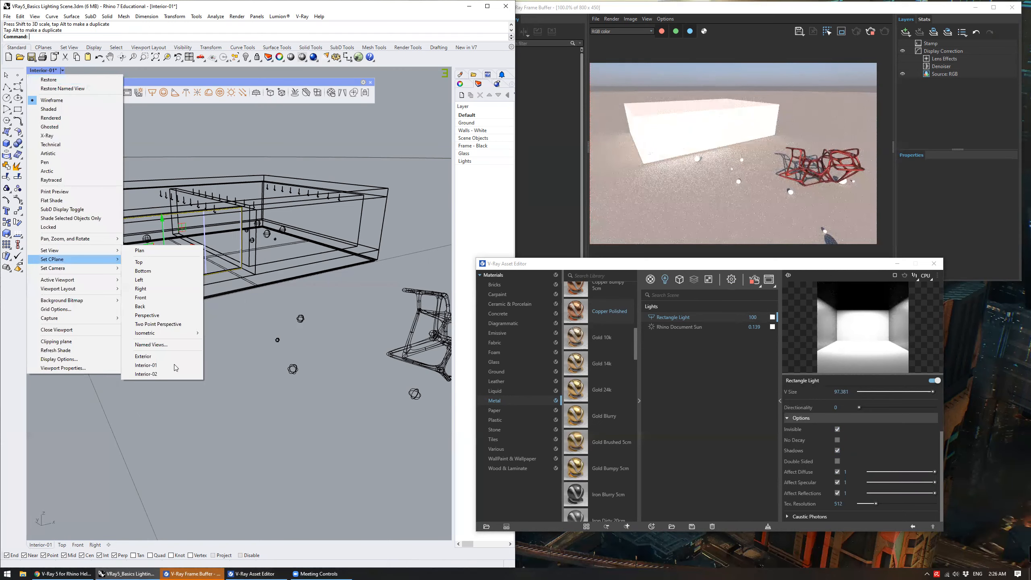
click(146, 365)
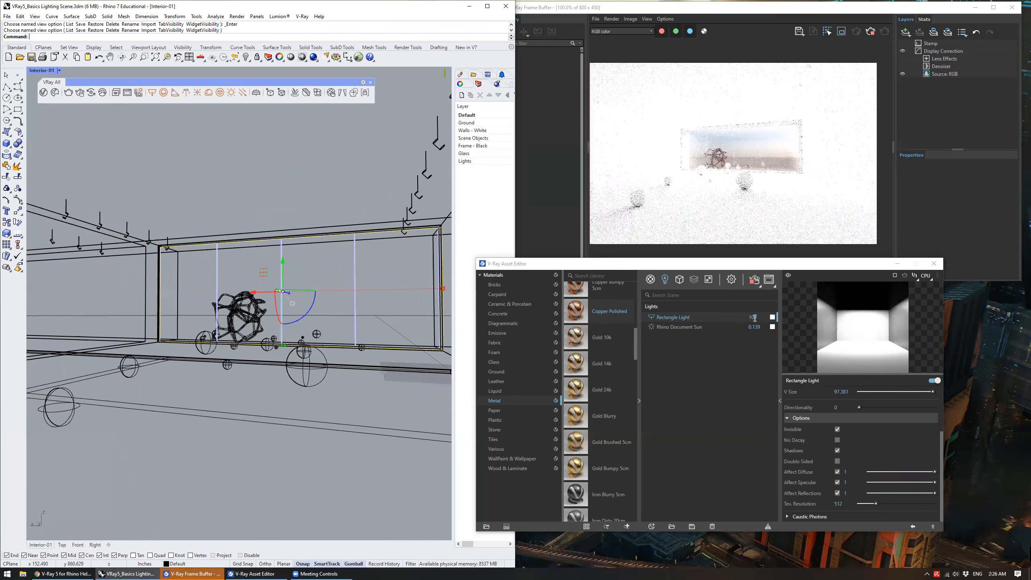
Try rectangle light intensities of 30, 20, 5 and 10 in the interactive render
click(744, 374)
text(30)
key(Return)
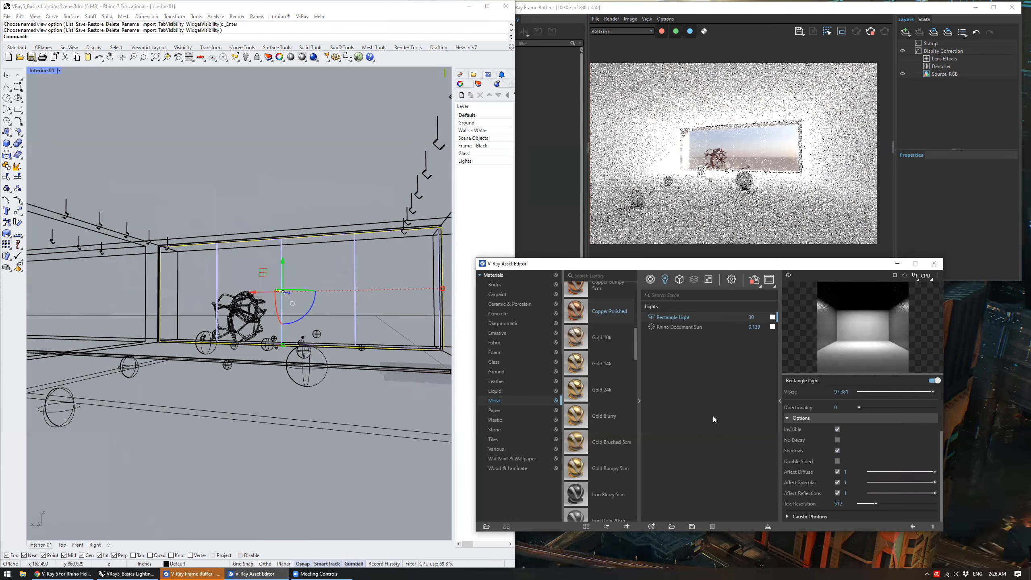
click(753, 317)
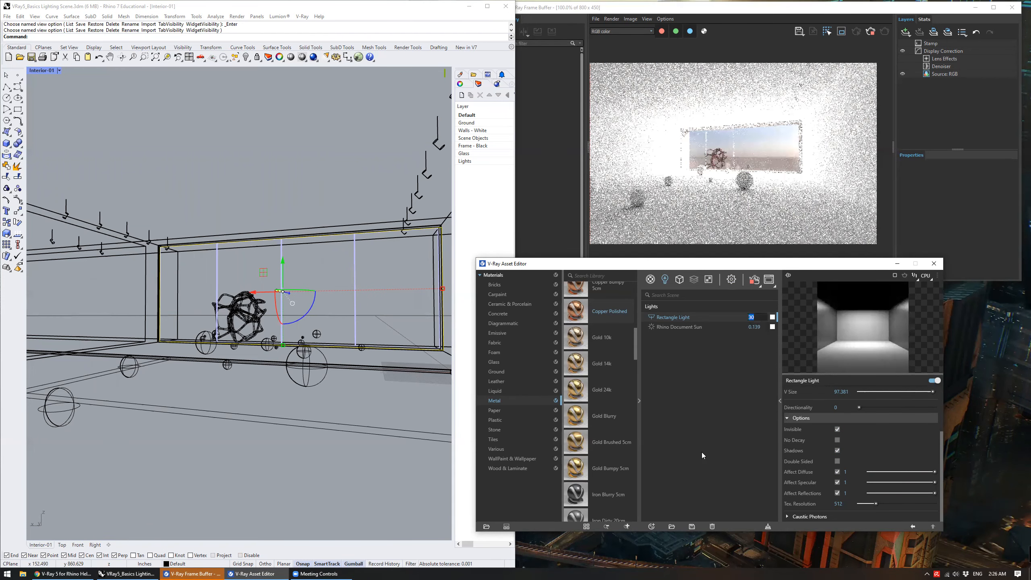
text(20)
key(Return)
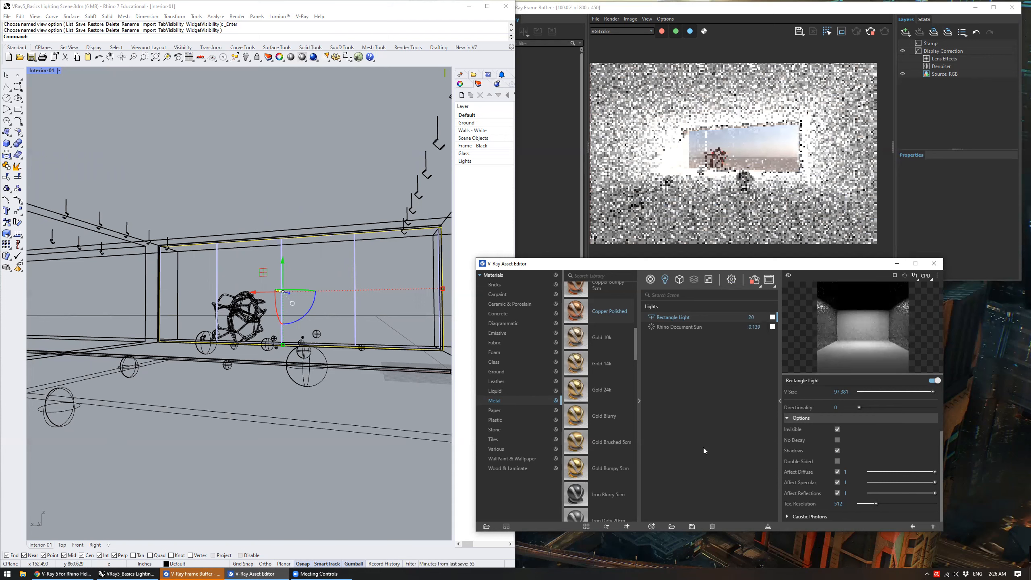
double_click(759, 317)
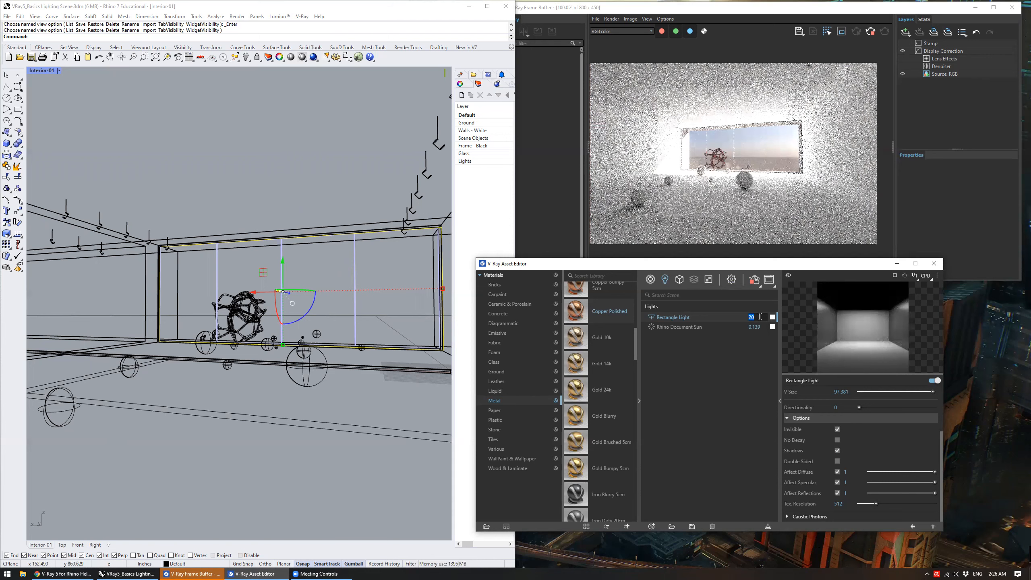
text(5)
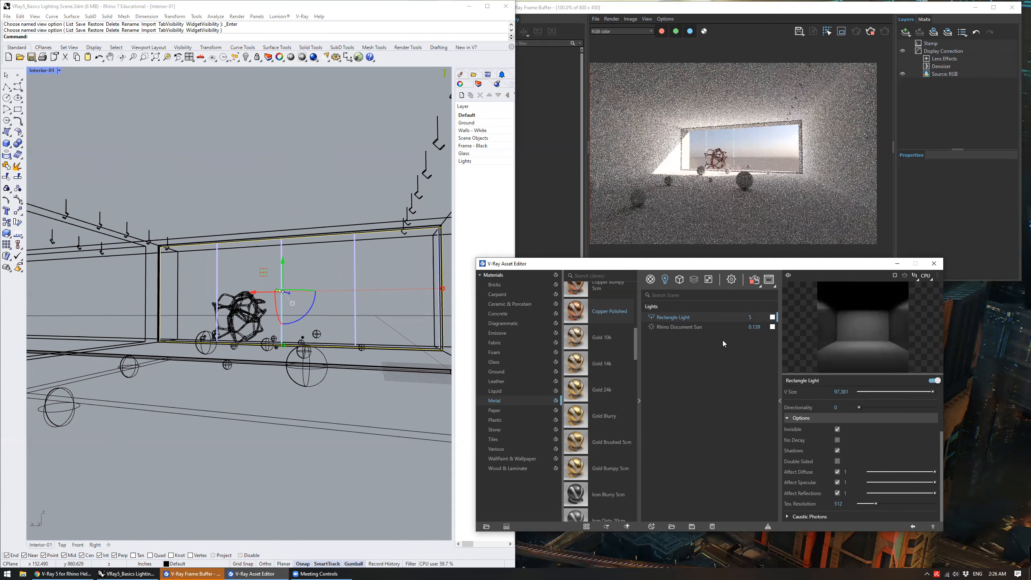
double_click(755, 317)
text(10)
key(Return)
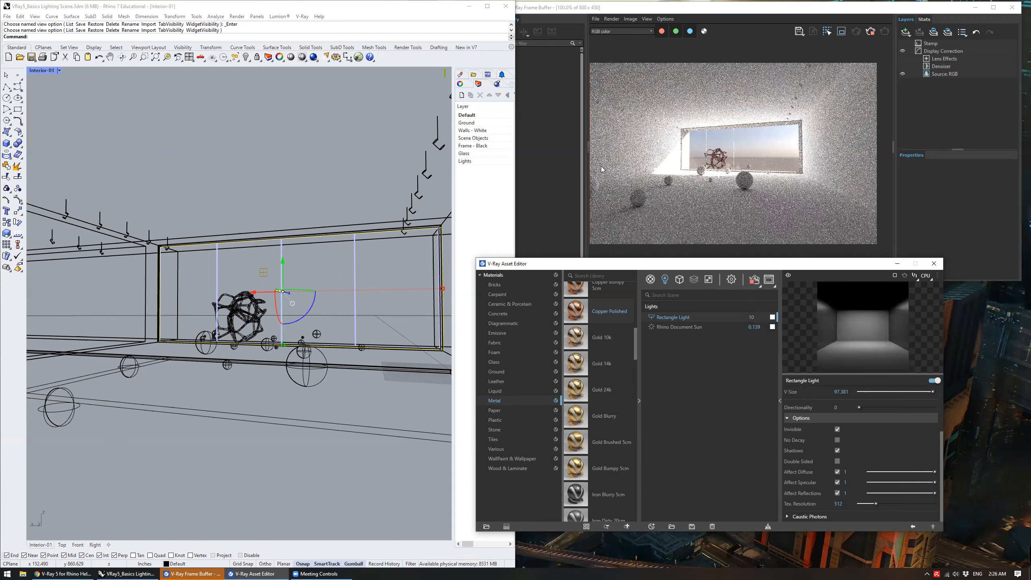
Set the rectangle light's intensity to 8
click(752, 316)
double_click(752, 316)
text(8)
key(Return)
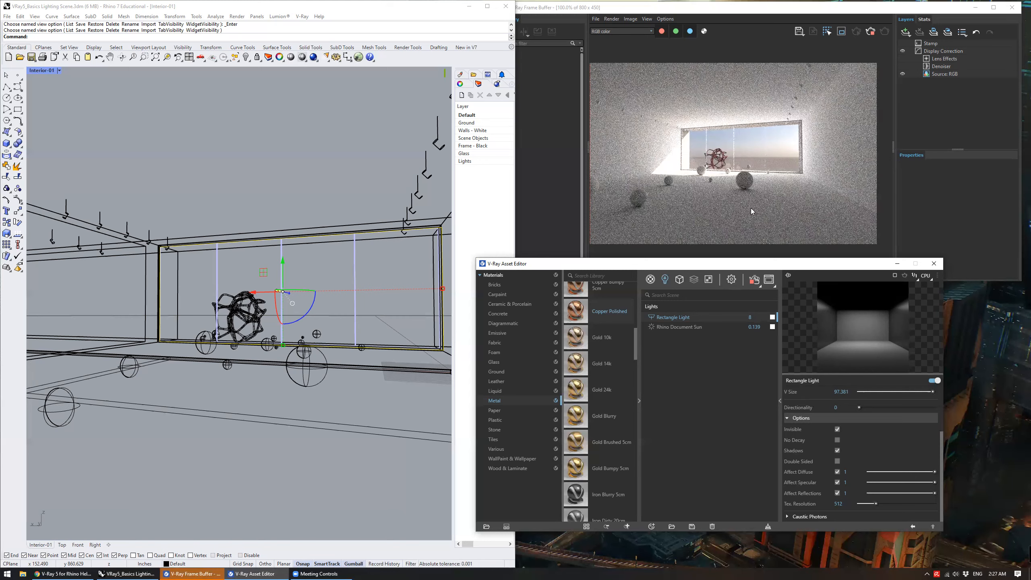
Stop the interactive render and set the render output width to 2000, keeping the 16:9 widescreen ratio
click(870, 32)
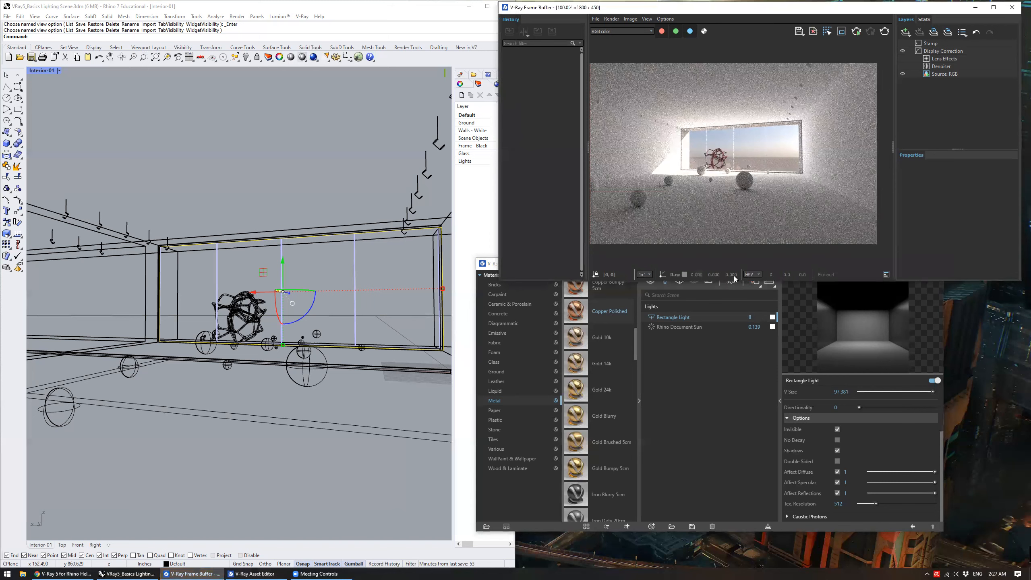
click(760, 287)
click(760, 286)
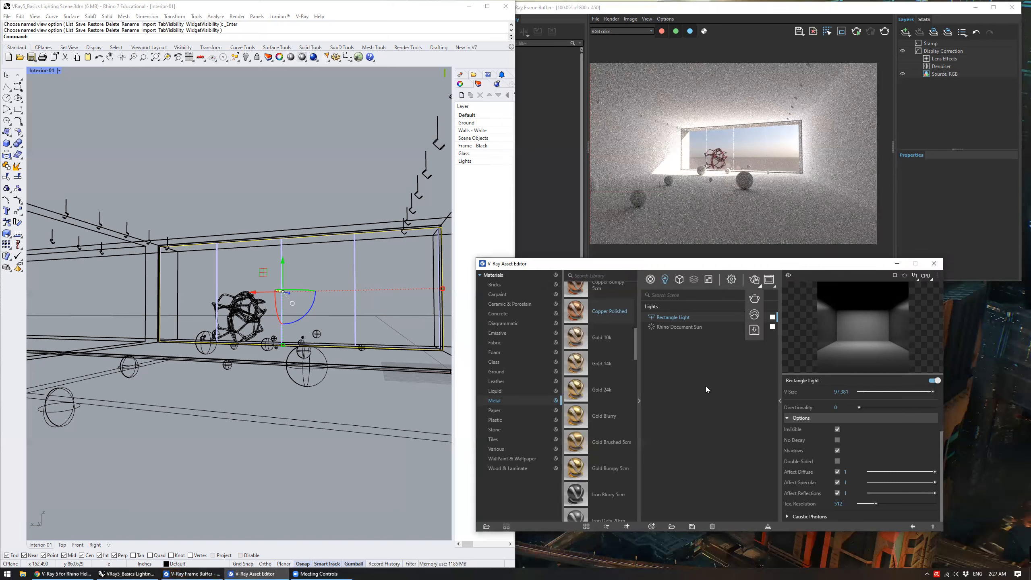
click(731, 280)
scroll(703, 479, down, 3)
double_click(704, 402)
text(2000)
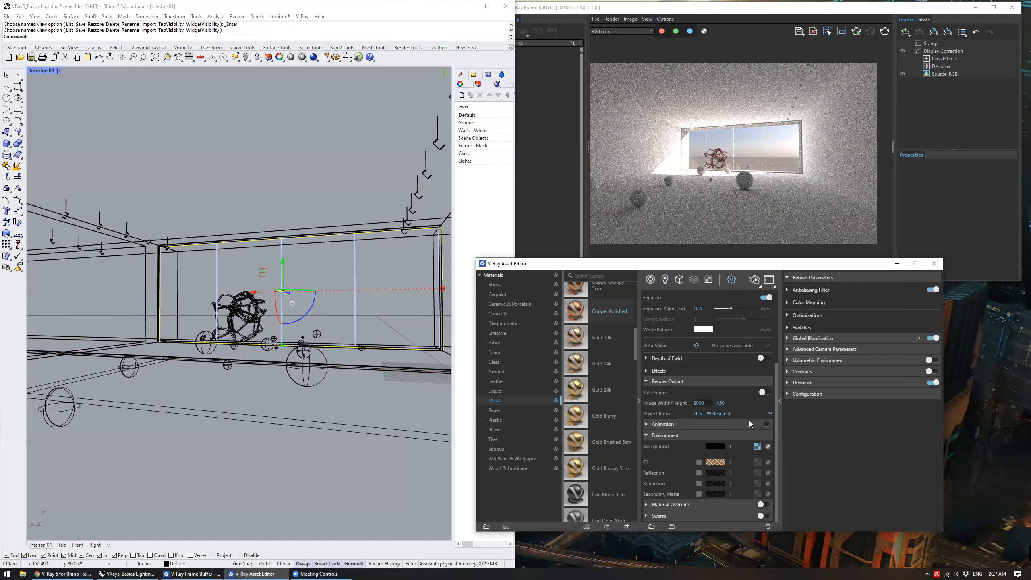
click(356, 343)
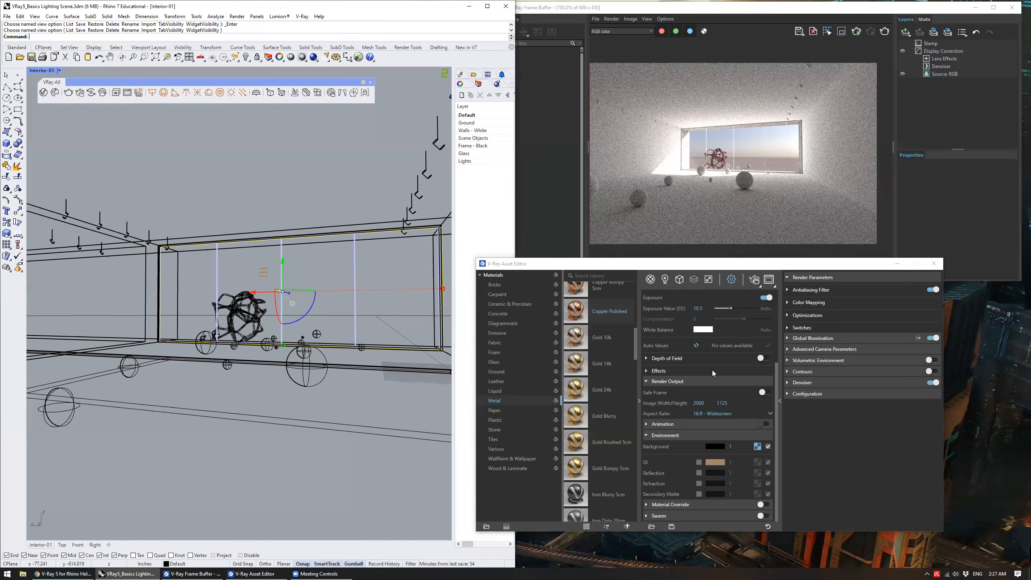
Switch the render engine to RTX with interactive mode off, and start a production render
scroll(739, 400, up, 3)
scroll(744, 396, up, 1)
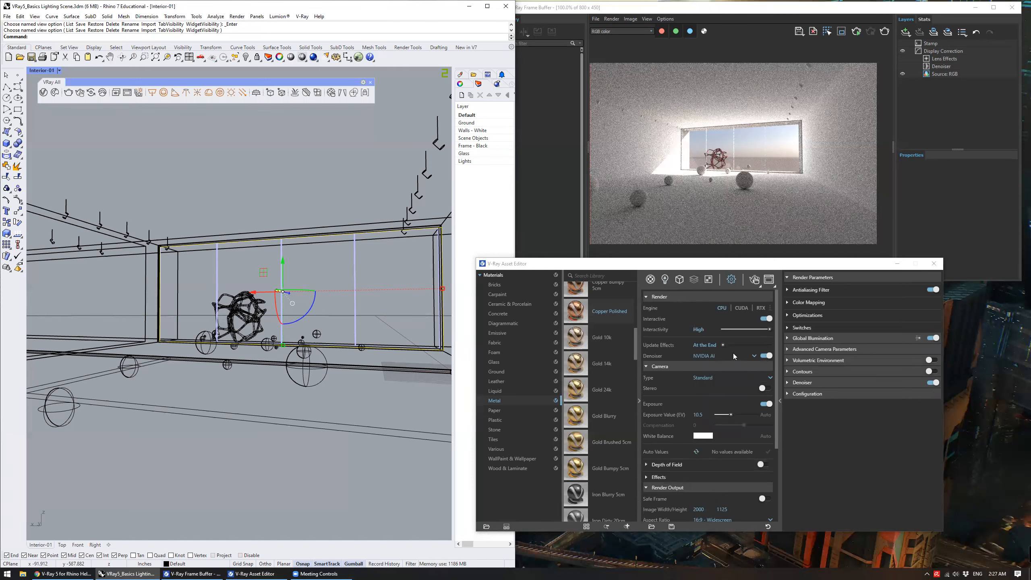
click(760, 308)
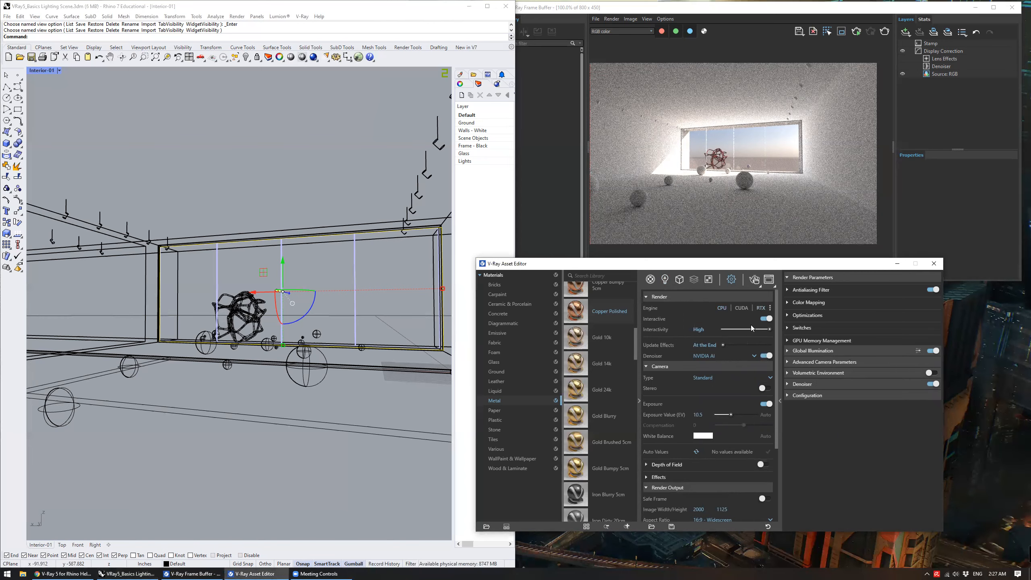
click(765, 319)
click(754, 279)
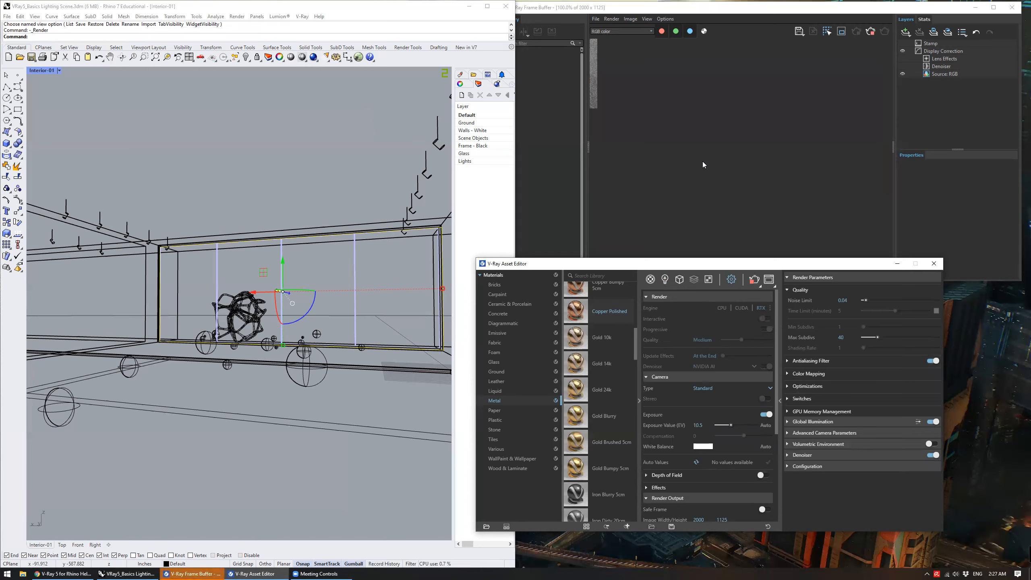
Enlarge the frame buffer to examine the rendered interior at full and half size, and close it when done
click(751, 15)
drag(739, 15, 493, 14)
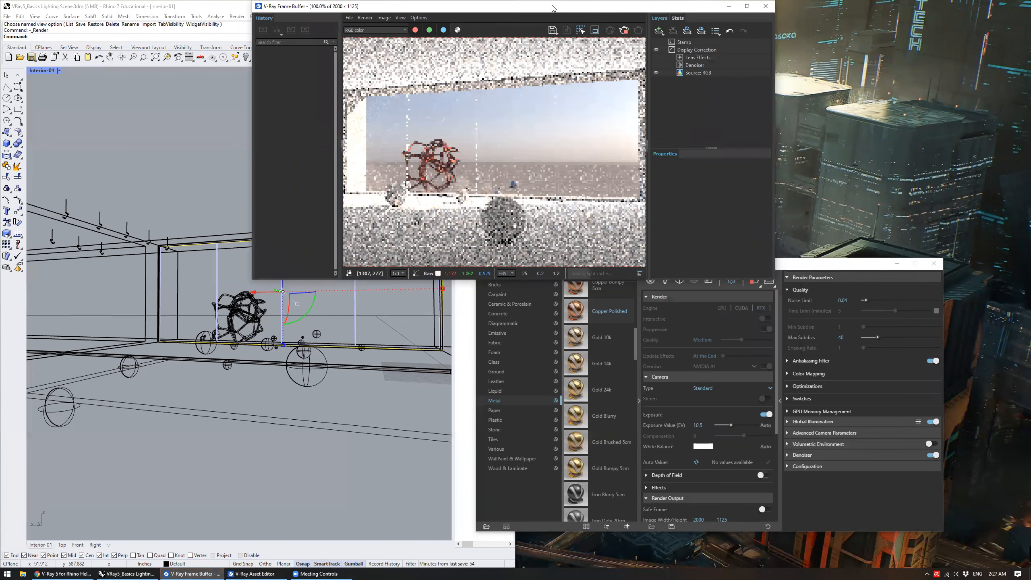
double_click(547, 6)
scroll(542, 241, down, 1)
scroll(540, 243, up, 1)
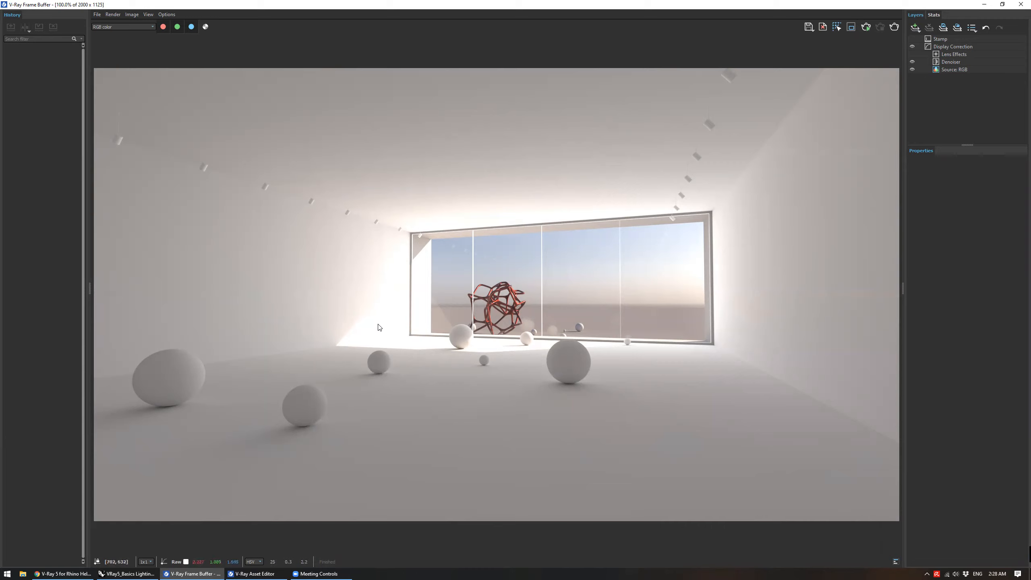
scroll(692, 295, down, 1)
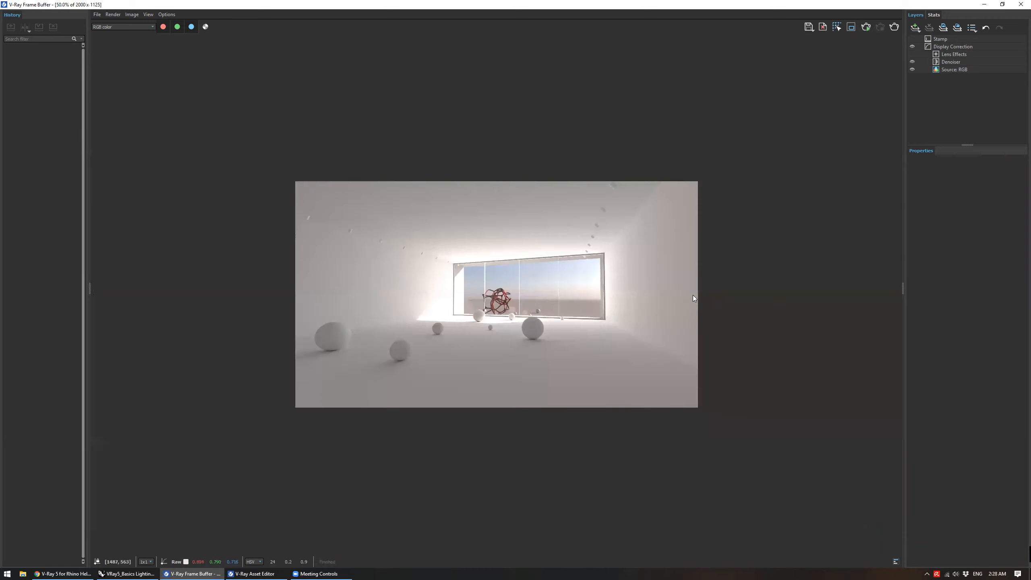
scroll(556, 291, up, 1)
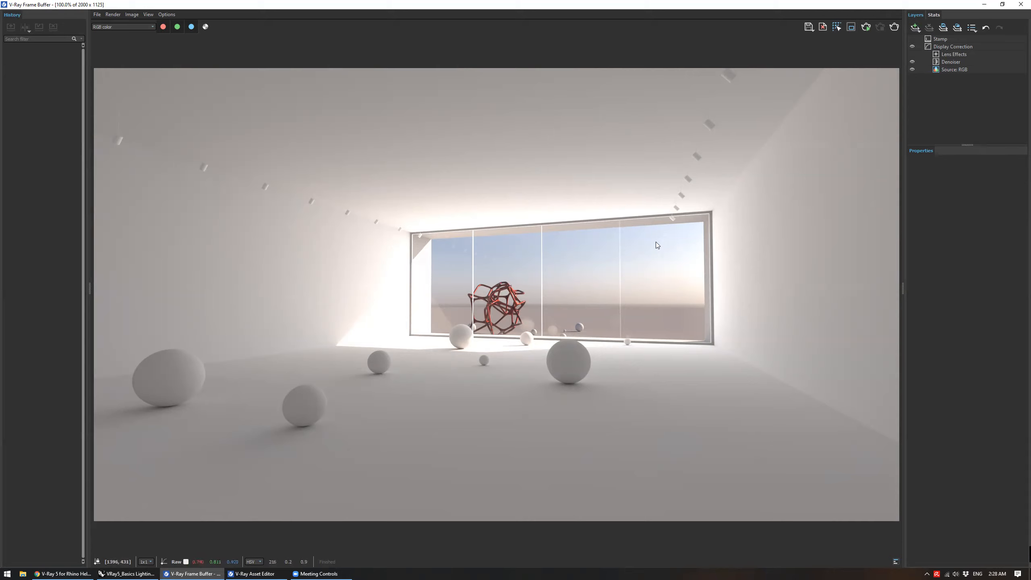
click(1021, 4)
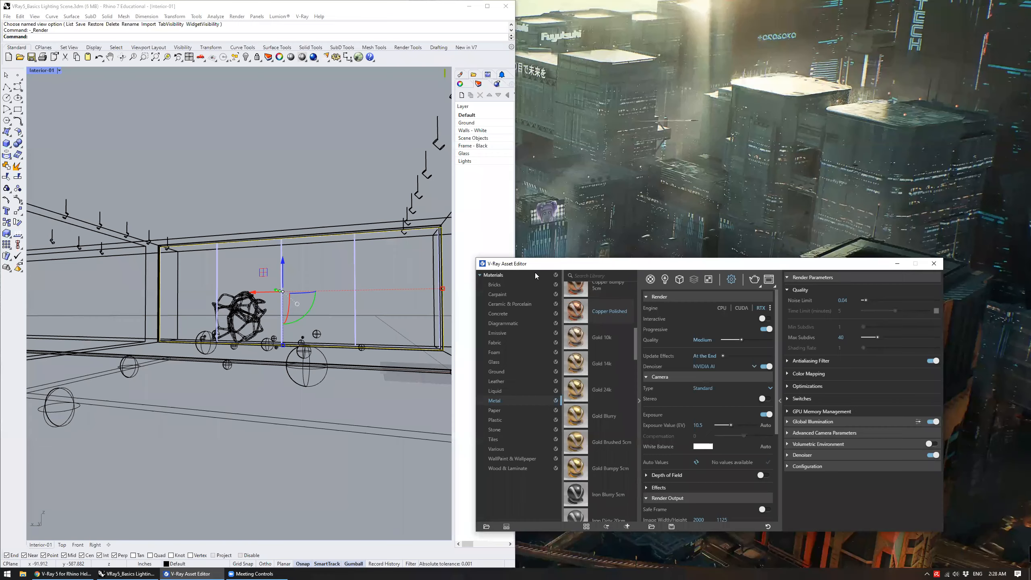
Clear the light selection and set the render output width to 800 for the 16:9 widescreen image
click(385, 188)
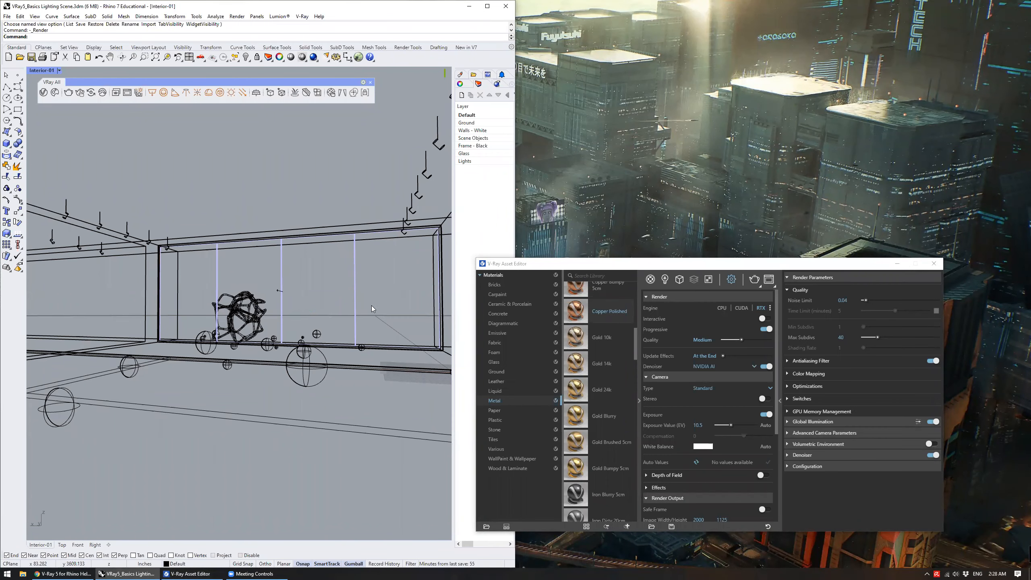
right_drag(353, 260, 353, 319)
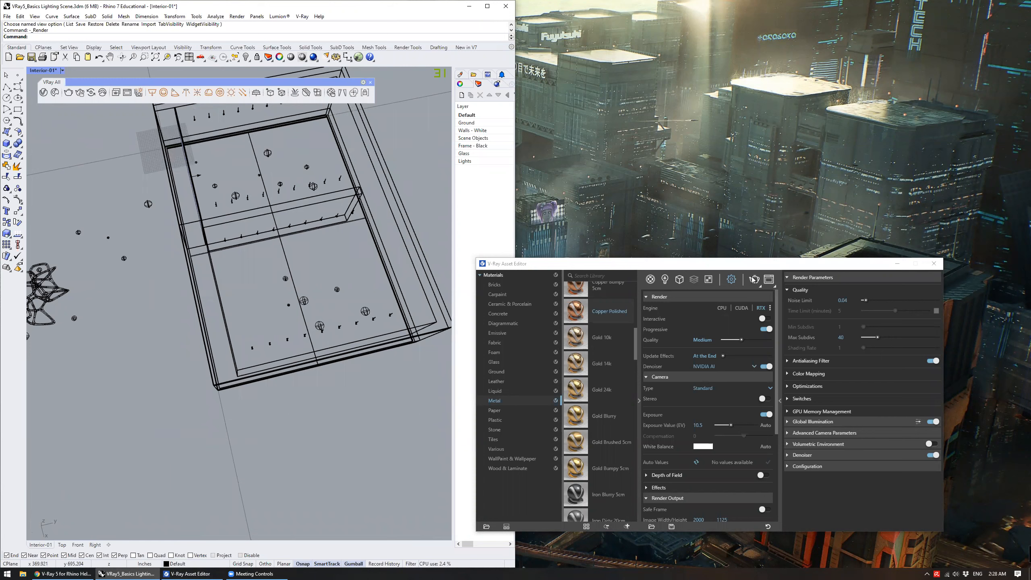
scroll(708, 442, down, 5)
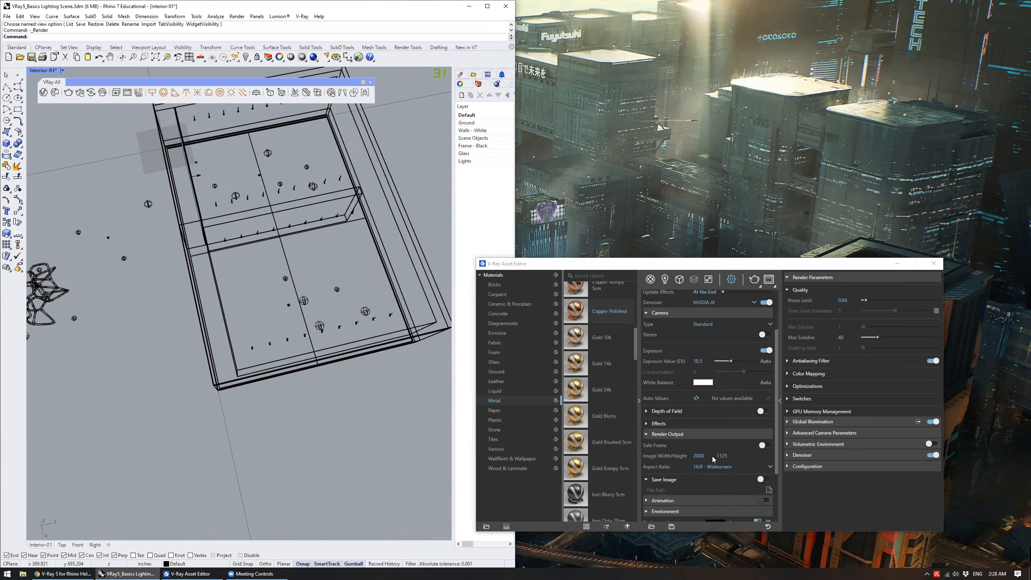
double_click(709, 398)
text(800)
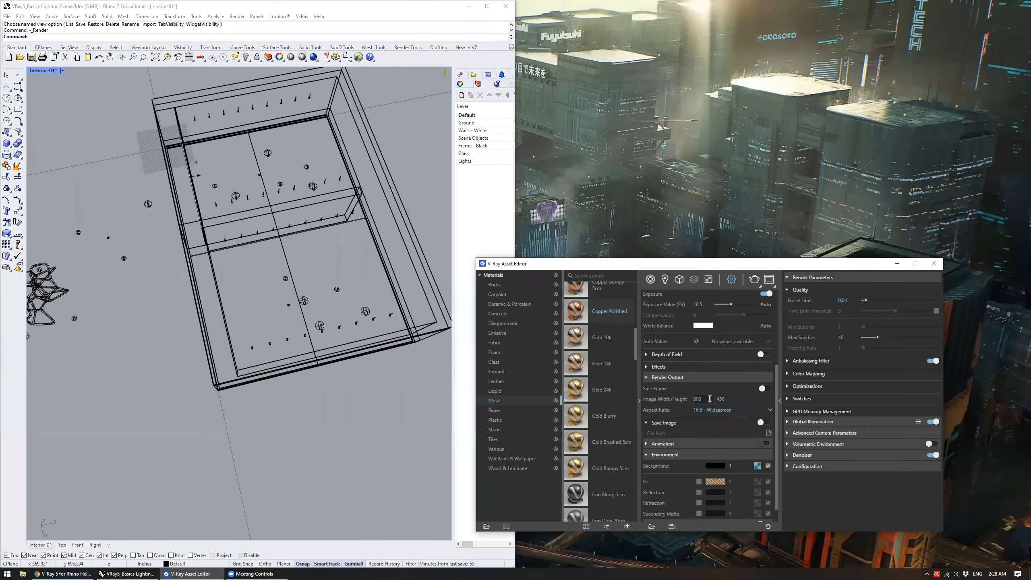
Switch the render engine to CPU and start an interactive render
scroll(731, 349, up, 3)
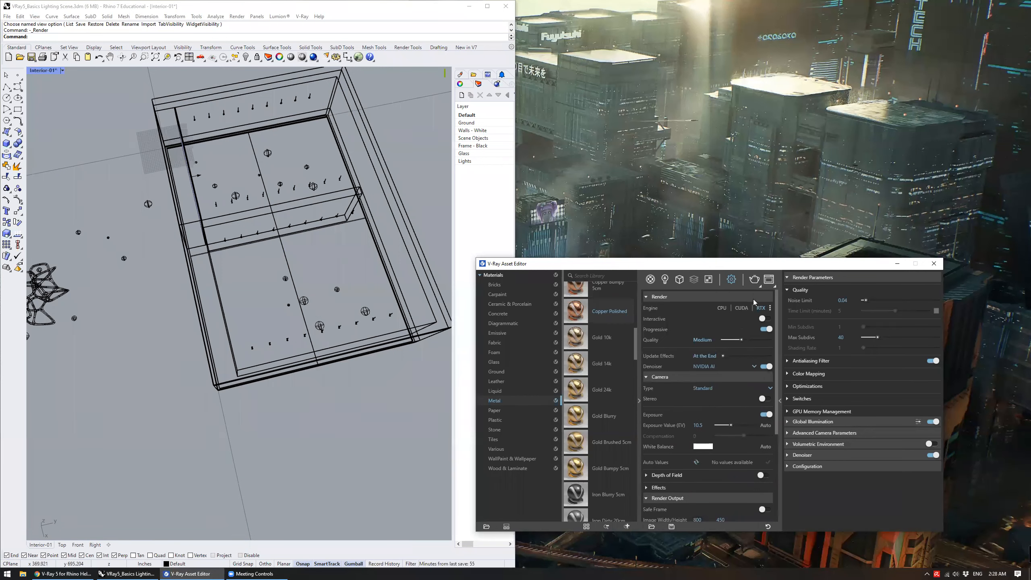
click(721, 308)
click(754, 280)
click(754, 305)
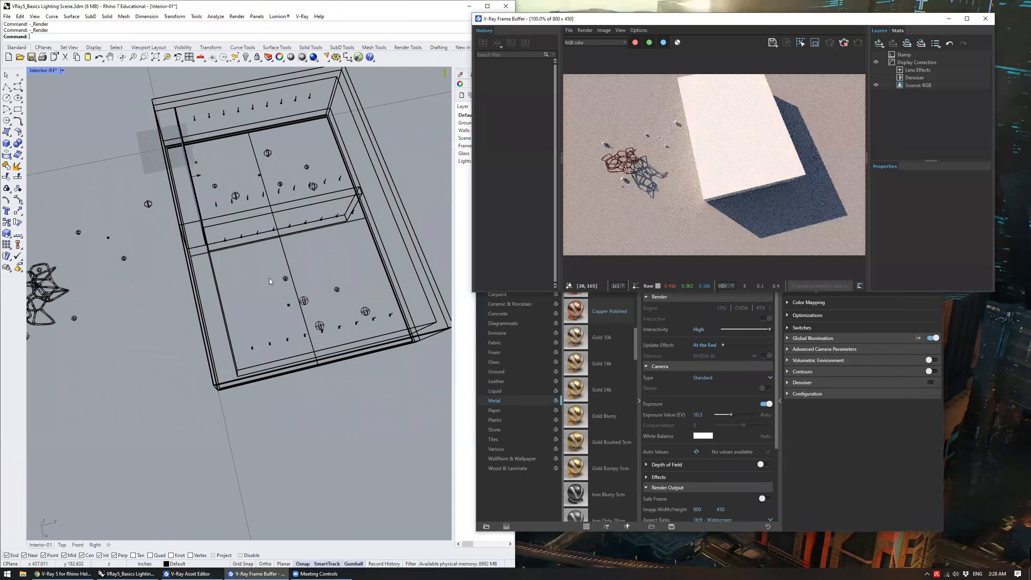
Set the viewport to the named view Interior-02 and move the V-Ray Asset Editor clear of the modelling window
right_drag(269, 278, 345, 234)
click(41, 70)
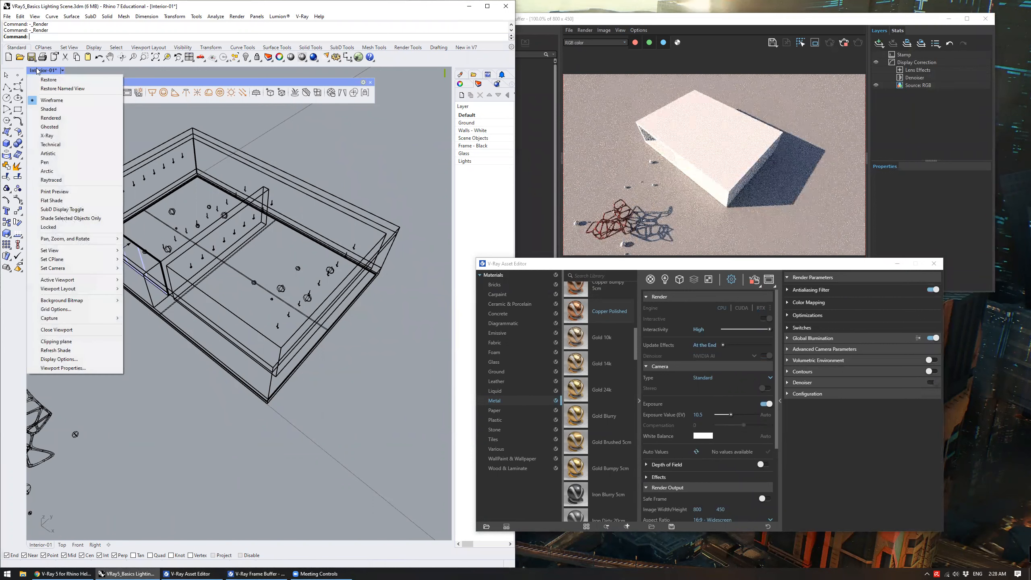
mouse_move(75, 251)
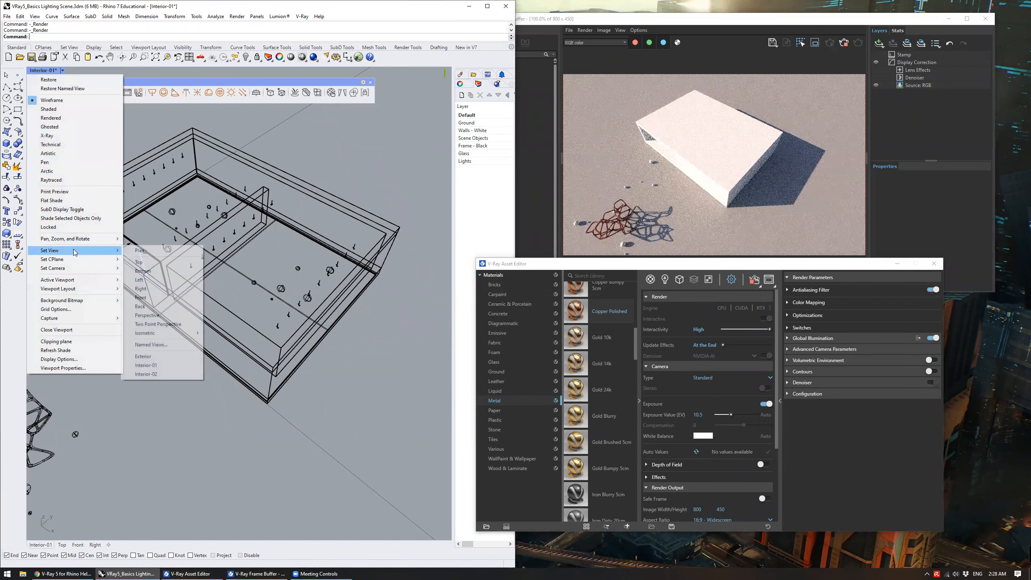
click(181, 374)
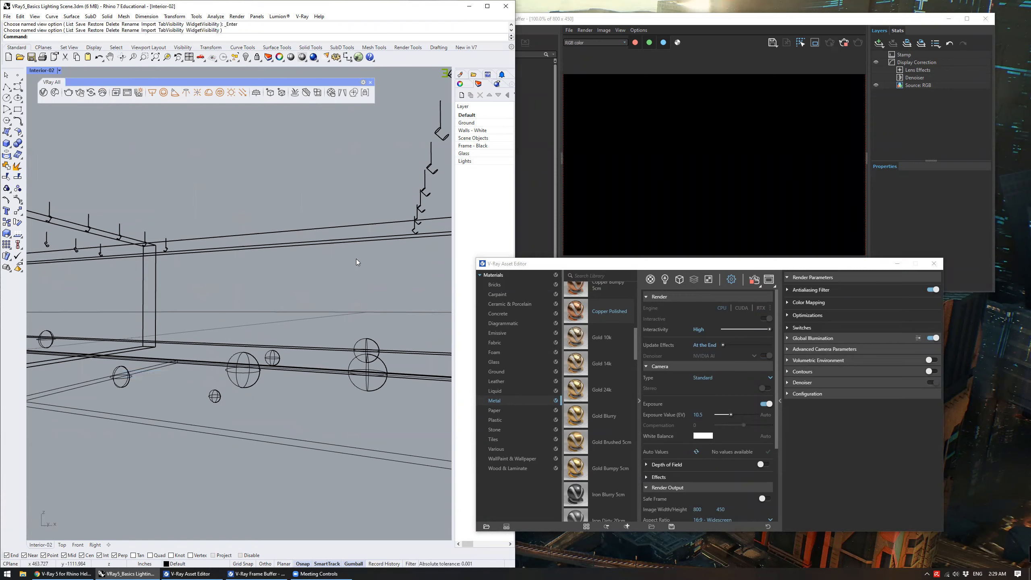
scroll(271, 306, up, 2)
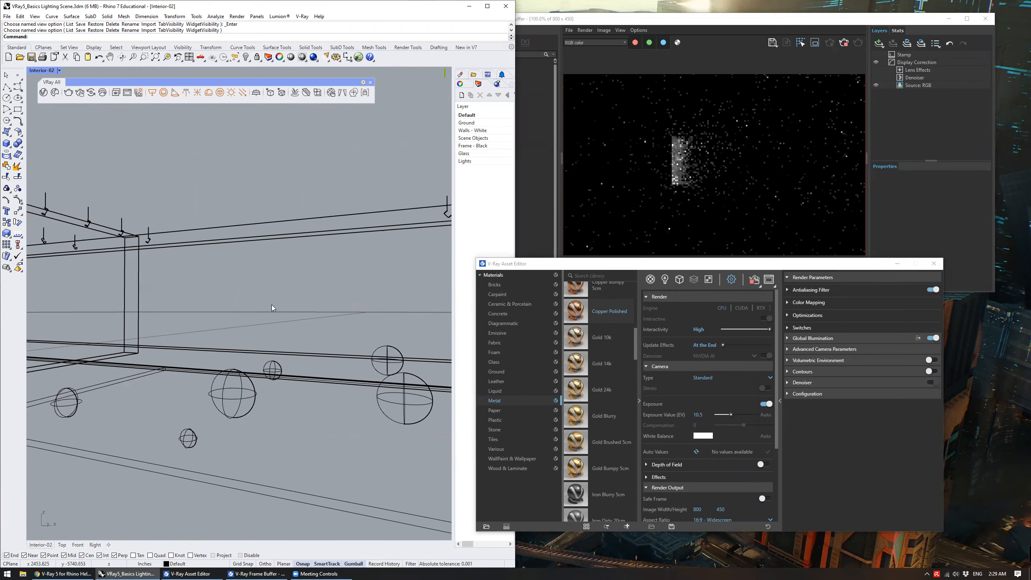
scroll(272, 303, down, 3)
scroll(272, 303, up, 3)
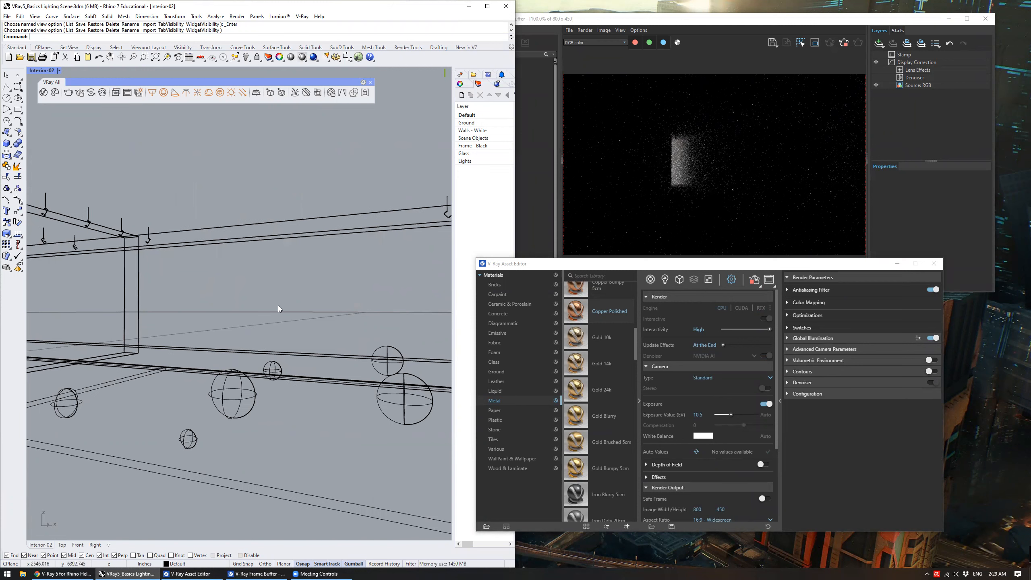
scroll(278, 308, down, 2)
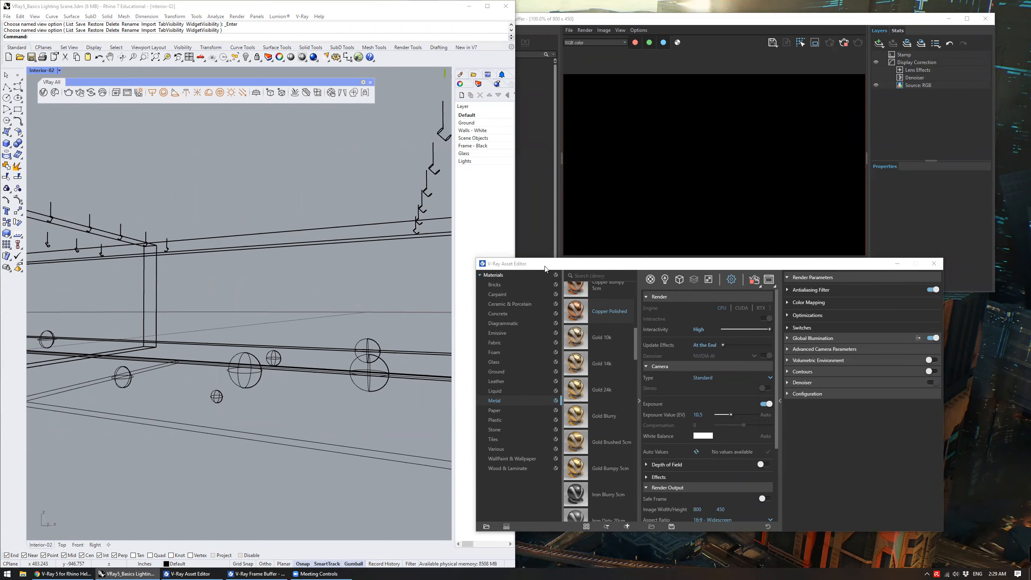
drag(545, 269, 588, 295)
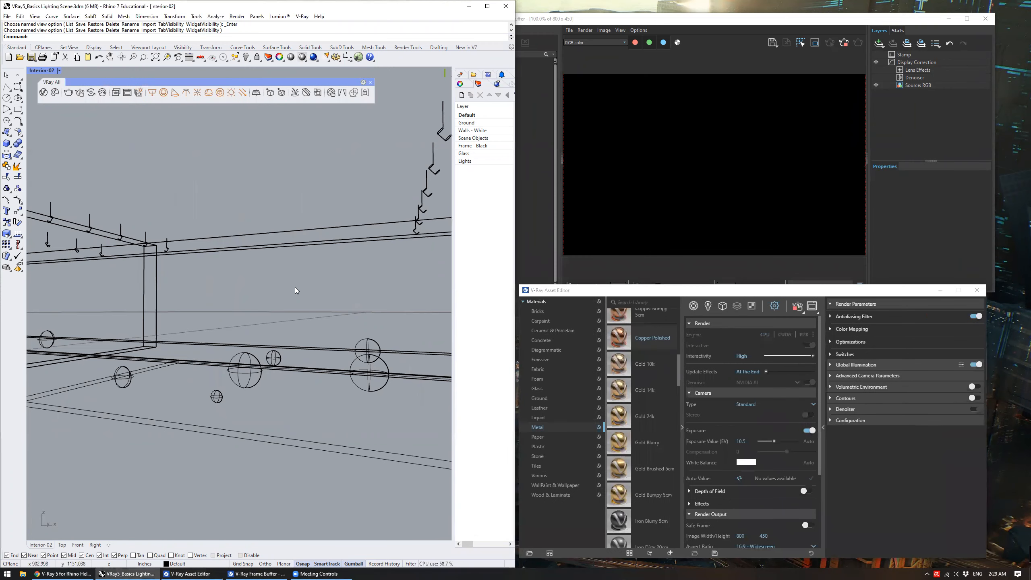
scroll(295, 286, up, 2)
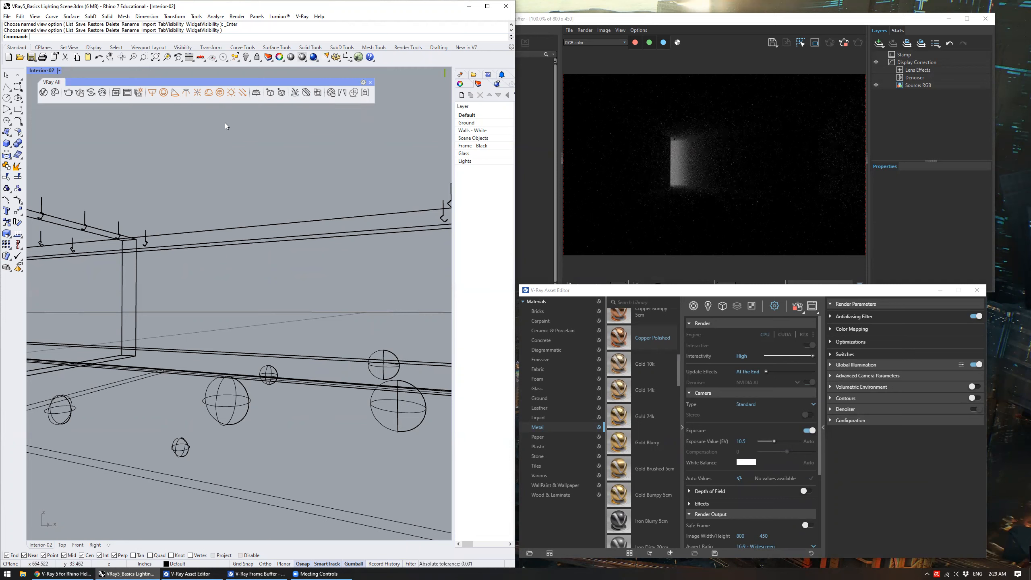
click(302, 16)
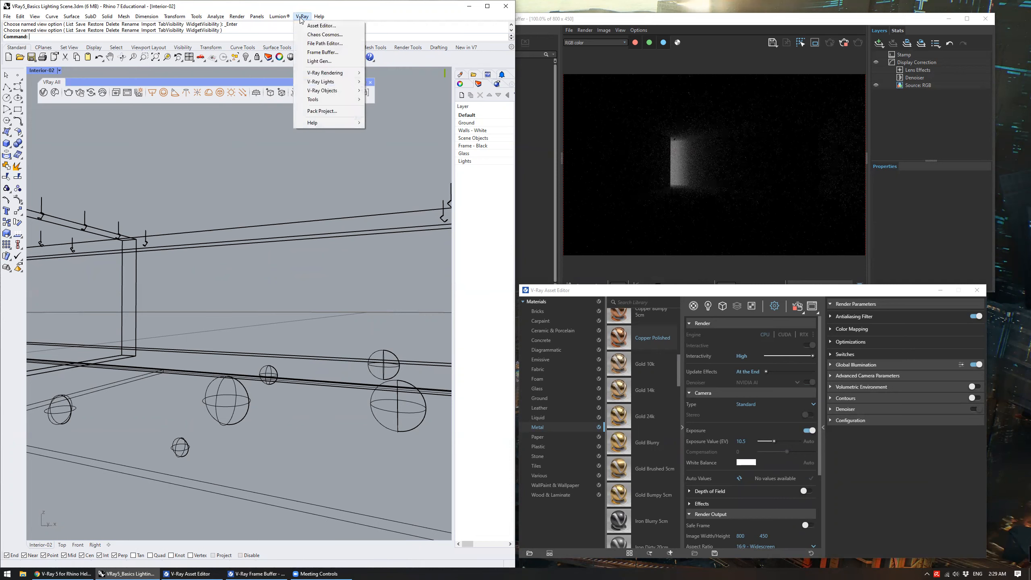
mouse_move(339, 82)
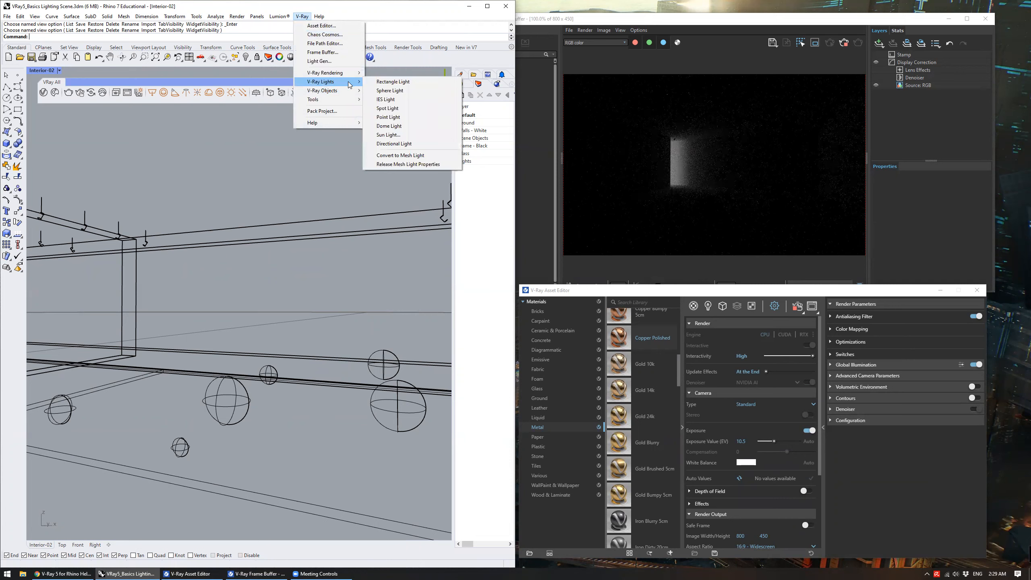
click(389, 108)
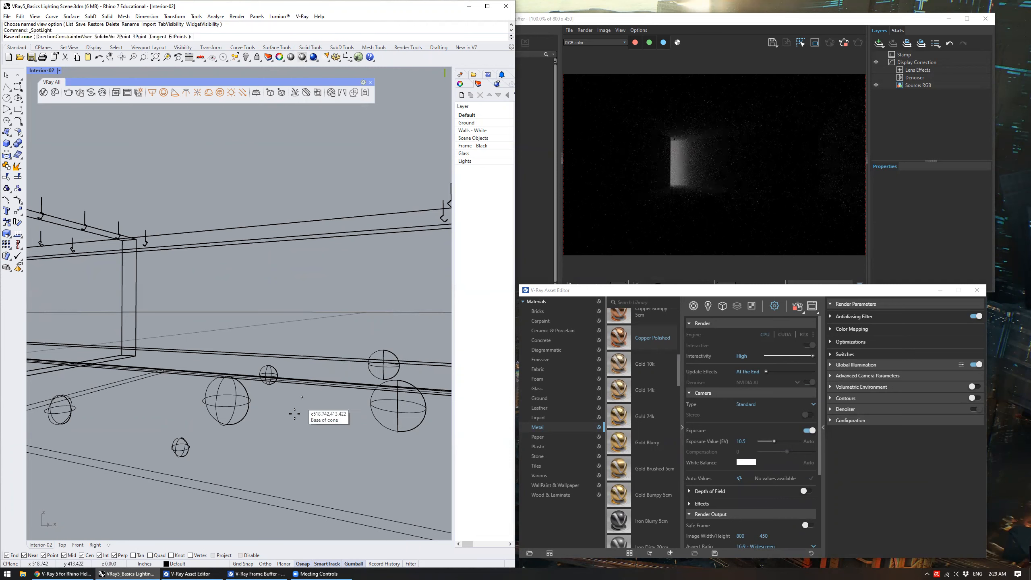
click(285, 427)
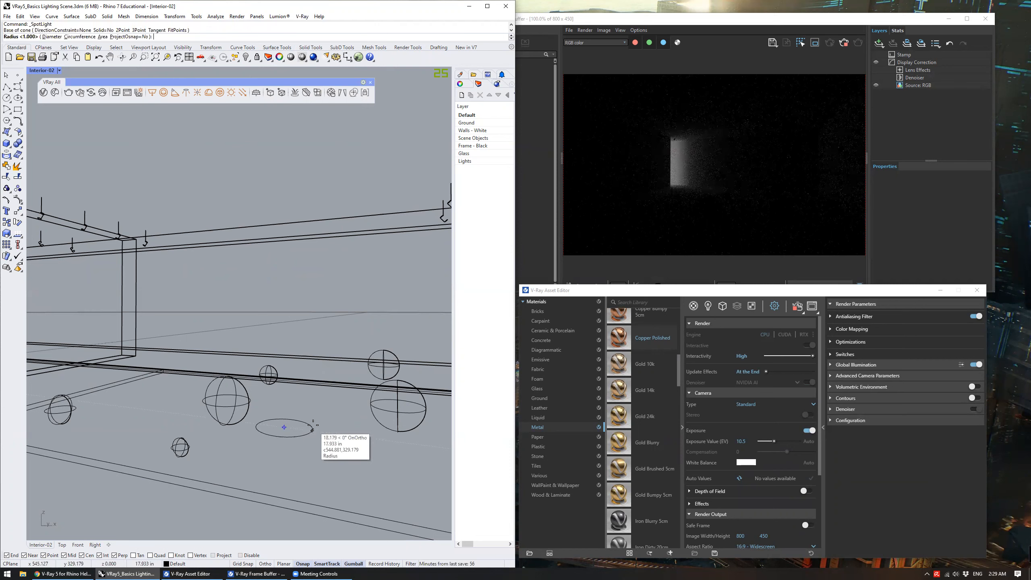
key(Escape)
Place a V-Ray point light on the floor among the spheres and raise it to about mid-height of the room
click(302, 16)
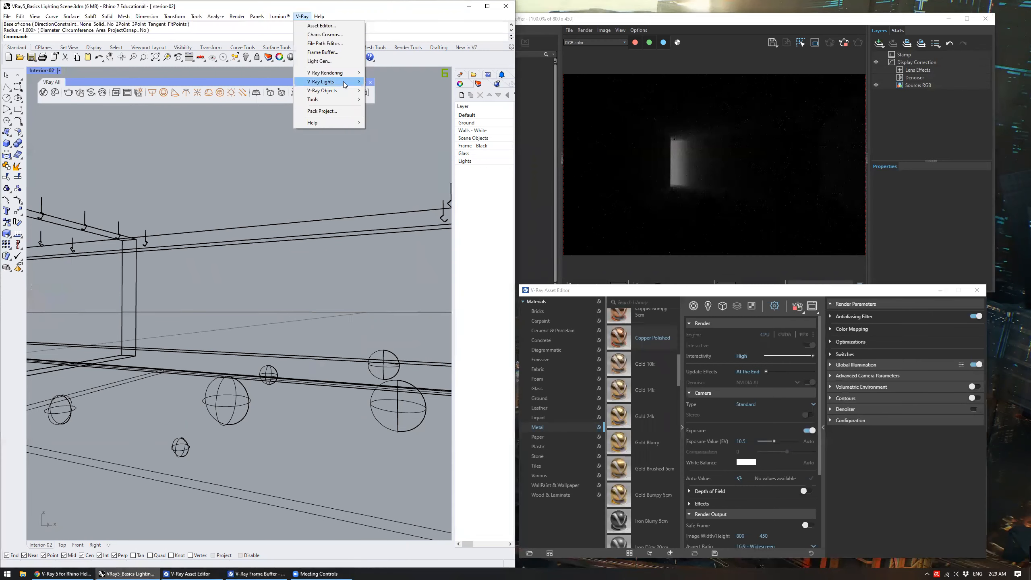
mouse_move(343, 83)
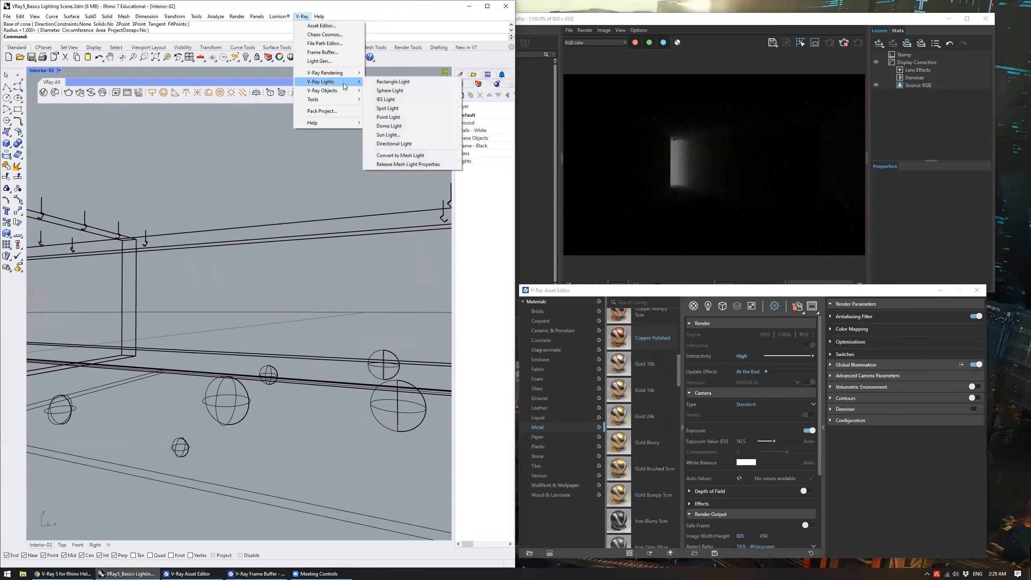
click(409, 118)
click(292, 426)
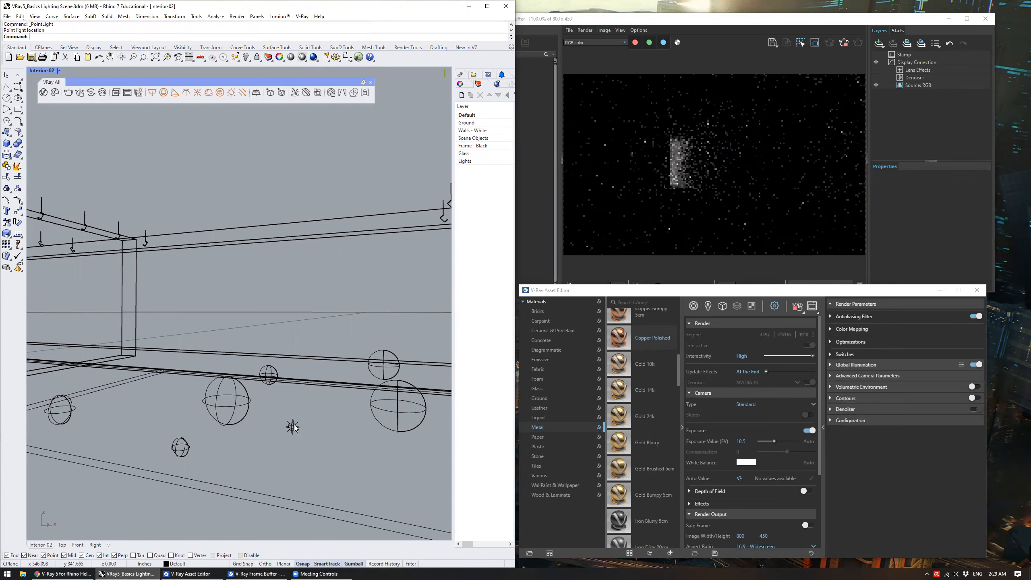
drag(311, 405, 312, 268)
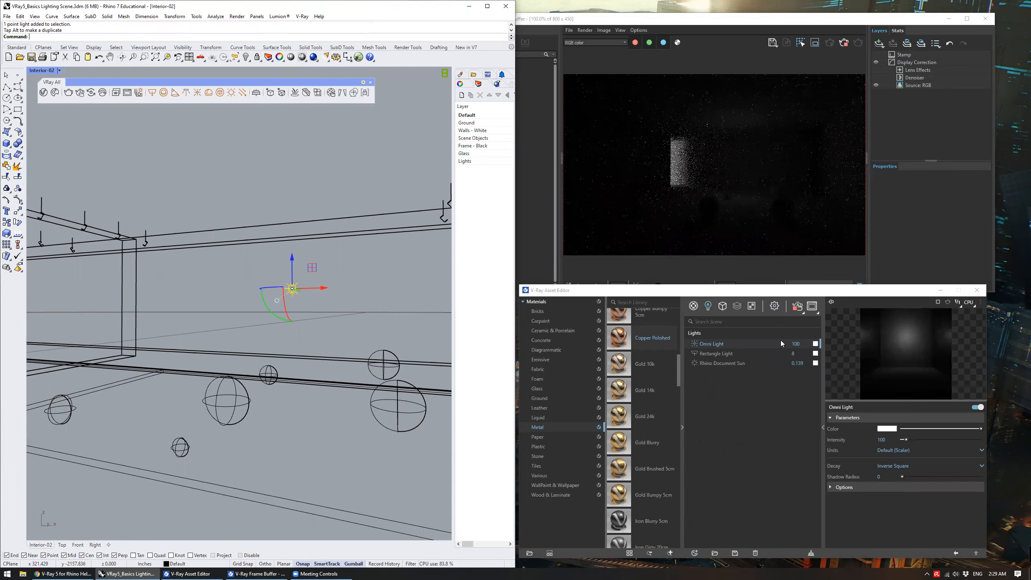
Set the omni light's intensity to 10000
double_click(803, 343)
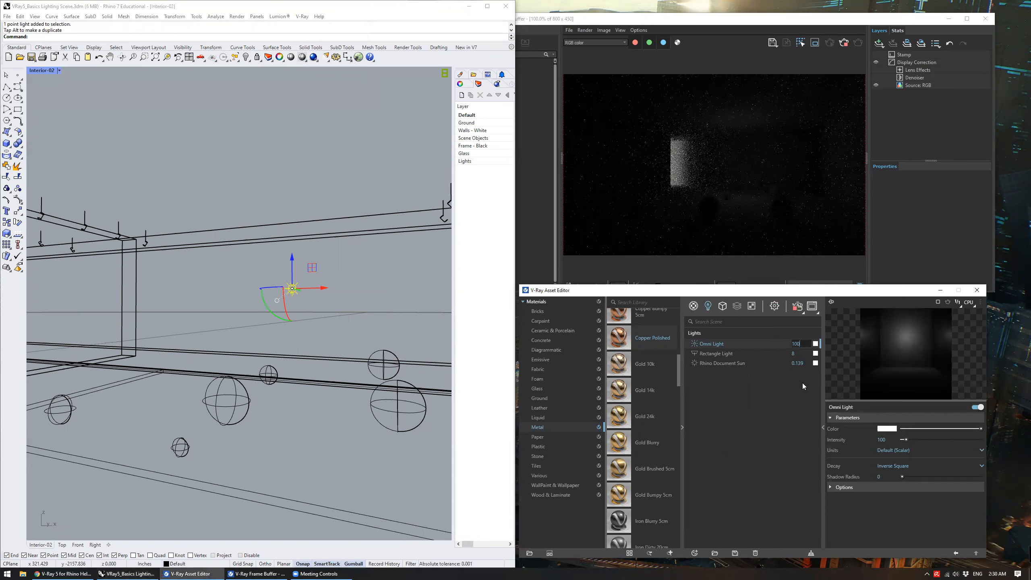
text(10000)
key(Return)
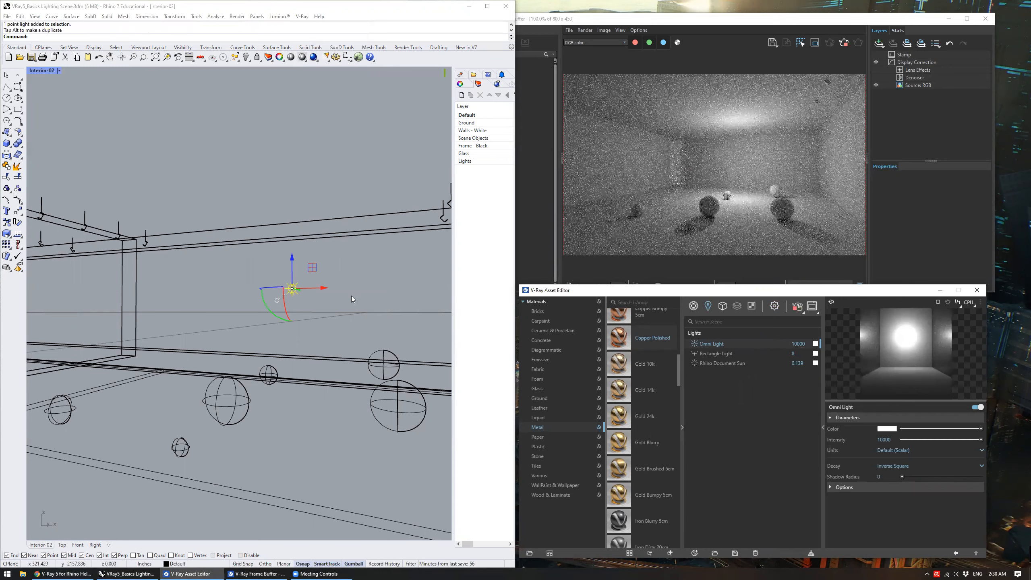
Move the omni light sideways across the room in both directions, leaving it slightly to one side of its original spot
click(352, 299)
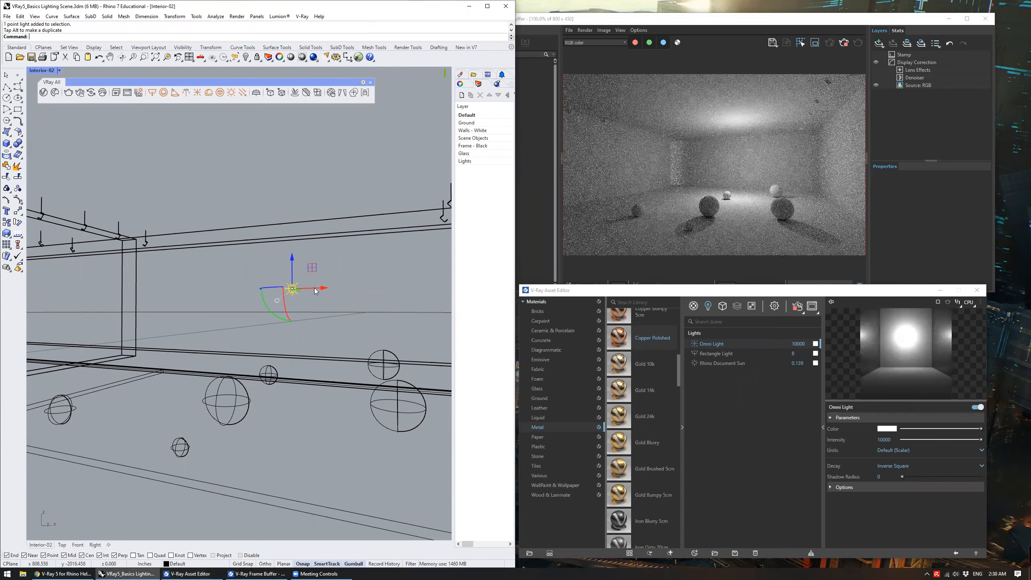
drag(318, 286, 403, 287)
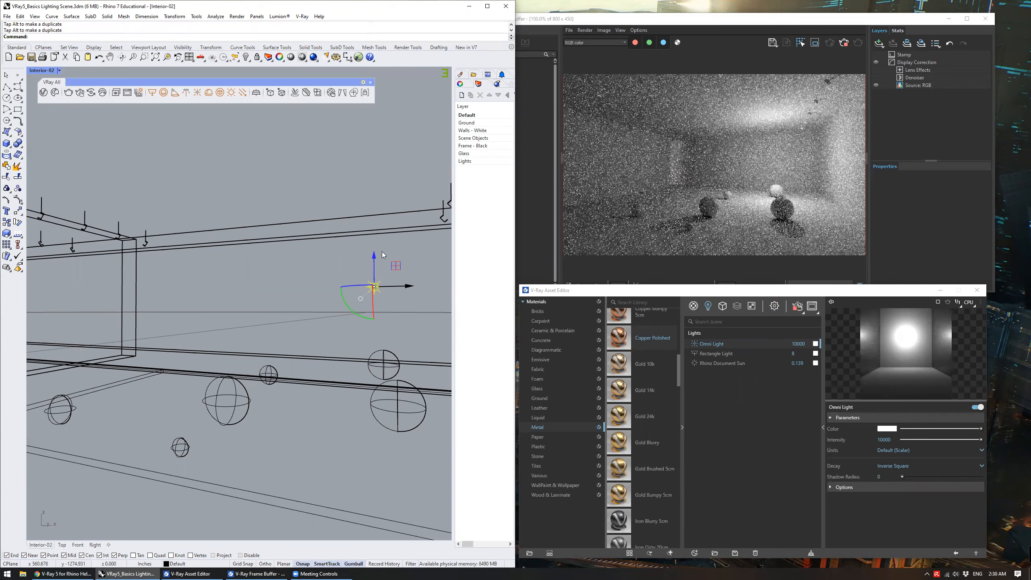
drag(399, 286, 233, 292)
drag(354, 287, 374, 286)
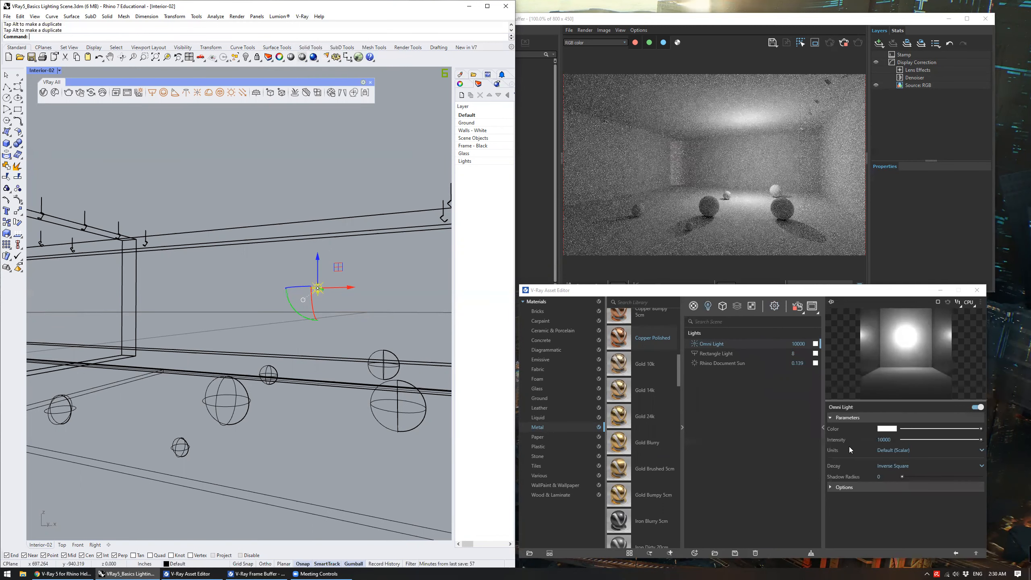
Change the omni light's decay to No Decay and reduce its intensity to 100 and then 1
click(971, 465)
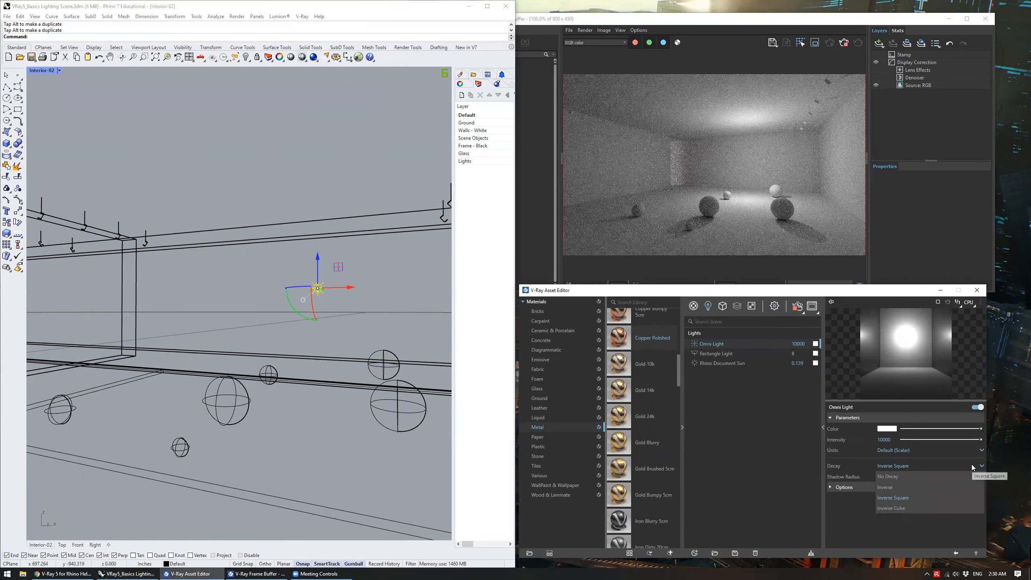
click(946, 475)
double_click(807, 345)
key(BackSpace)
key(BackSpace)
key(Return)
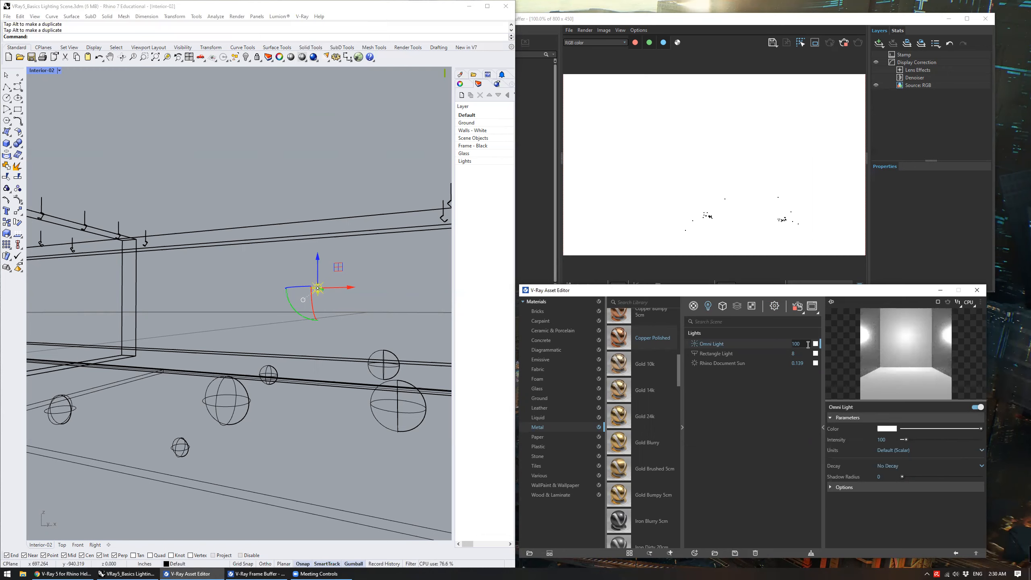
key(BackSpace)
key(BackSpace)
key(Return)
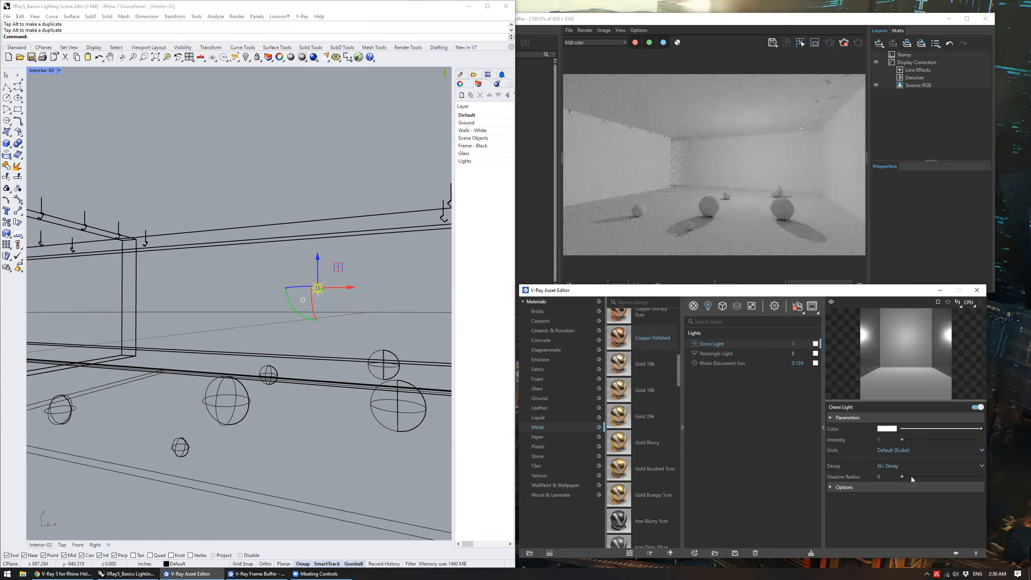
Turn the omni light's shadows off and back on in its options to compare the render
click(801, 344)
click(728, 394)
click(852, 487)
click(880, 498)
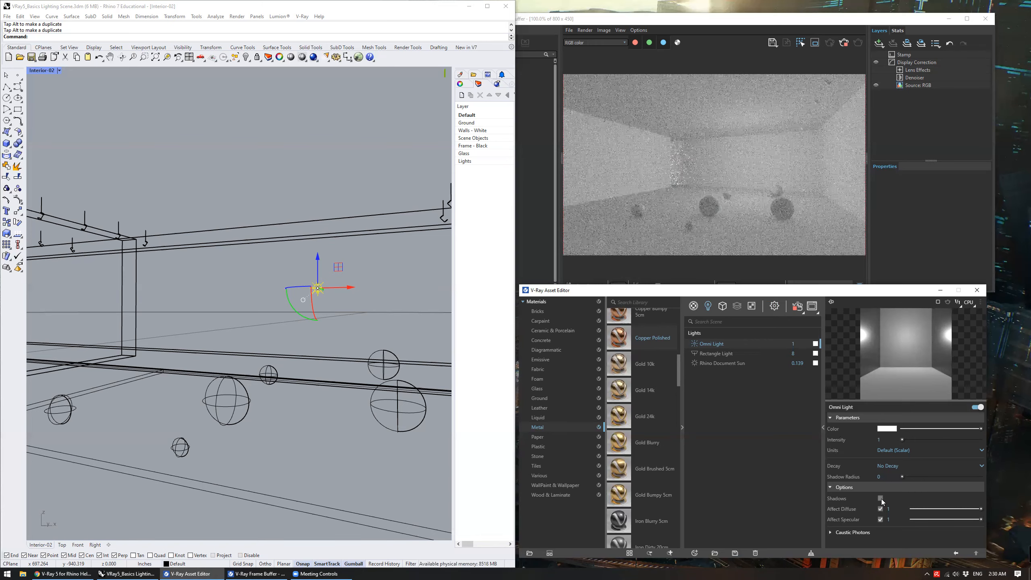
click(879, 498)
Return the omni light's decay to Inverse Square and set its intensity to 10000
click(904, 469)
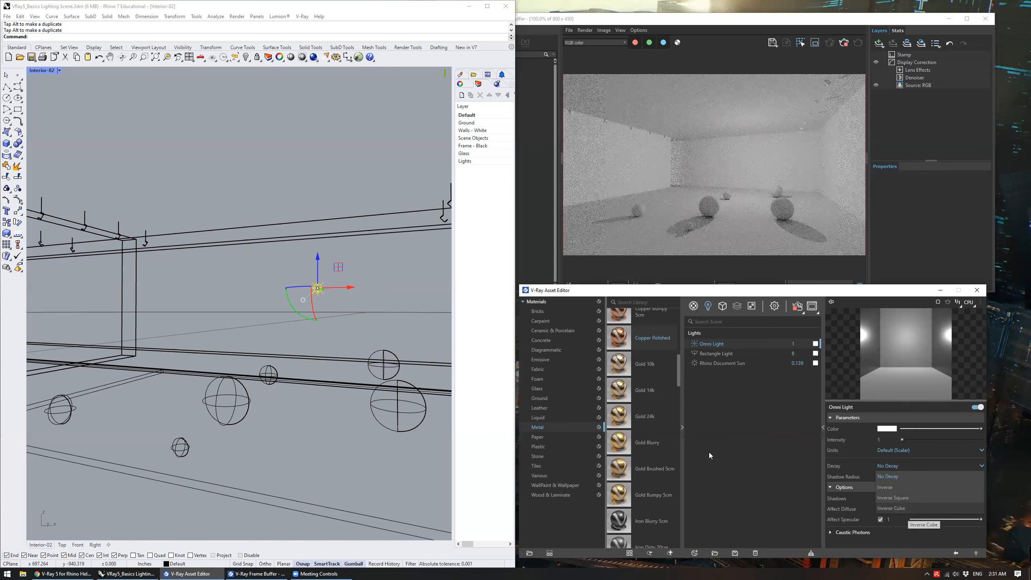
double_click(796, 343)
text(1000)
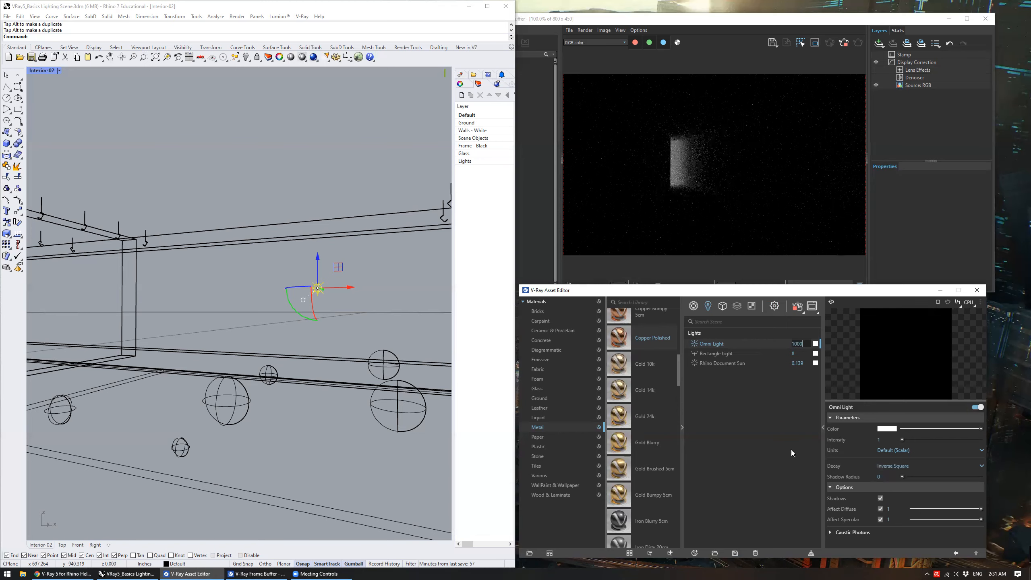
text(0)
key(Return)
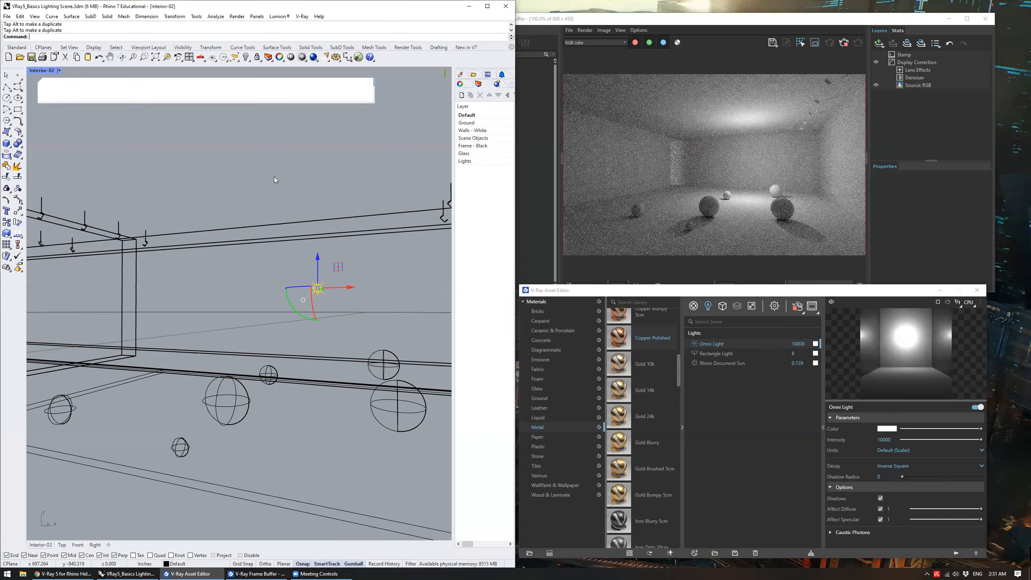
Replace the omni light with a V-Ray sphere light of size about 15.75 in mid-room, and raise it towards the ceiling
key(Delete)
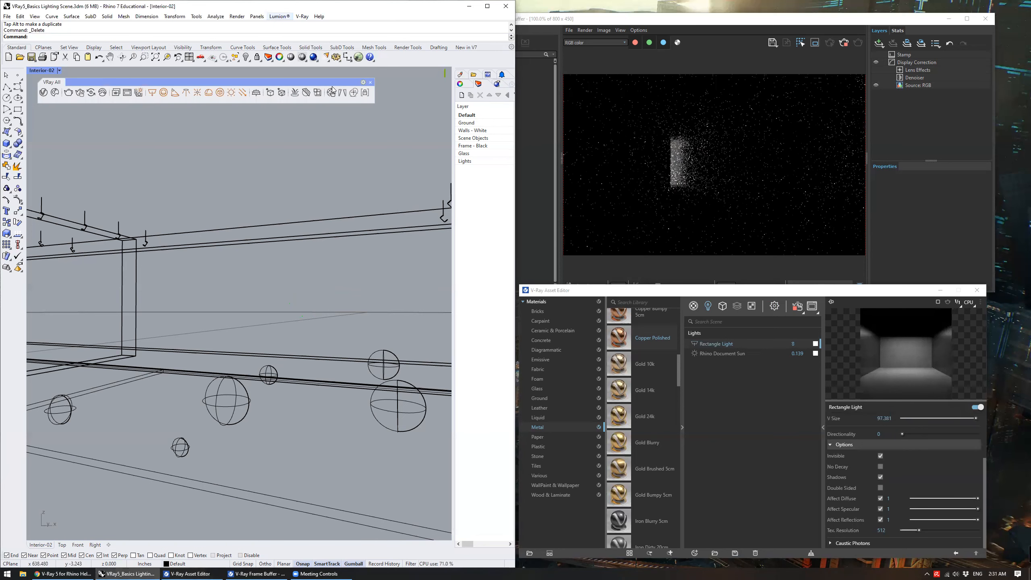
click(302, 16)
mouse_move(333, 84)
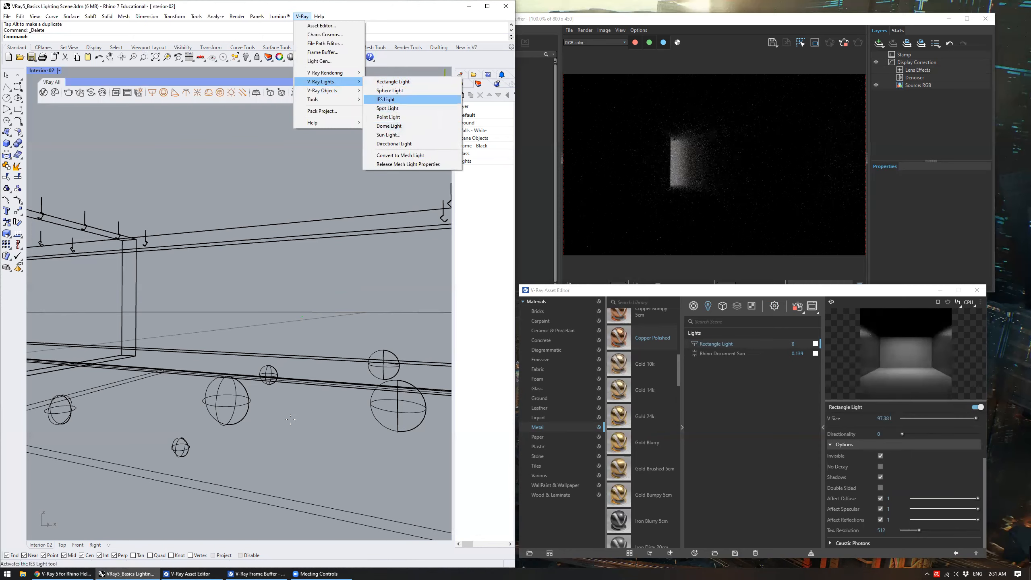
click(390, 91)
click(289, 318)
click(299, 315)
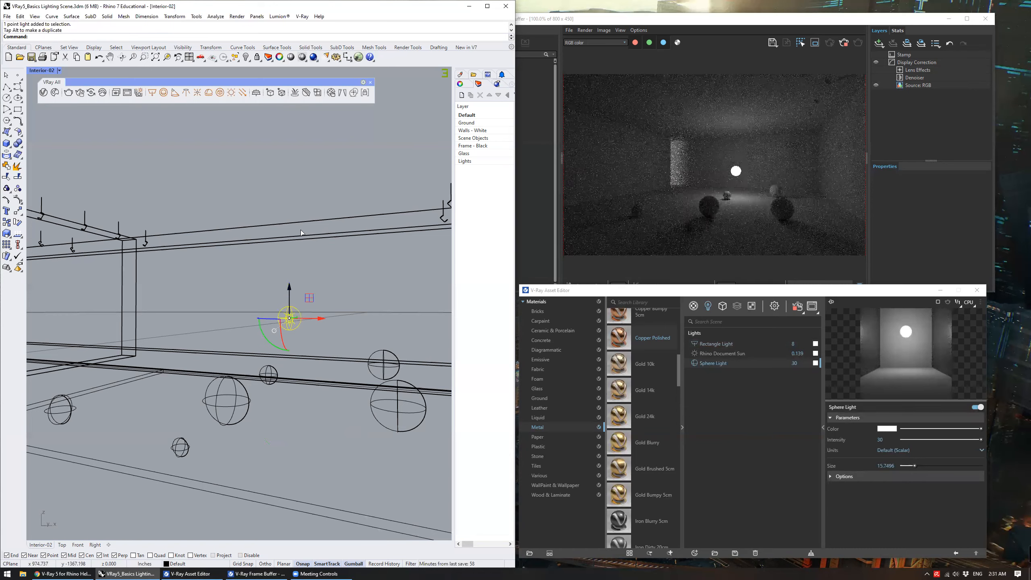
drag(289, 290, 300, 230)
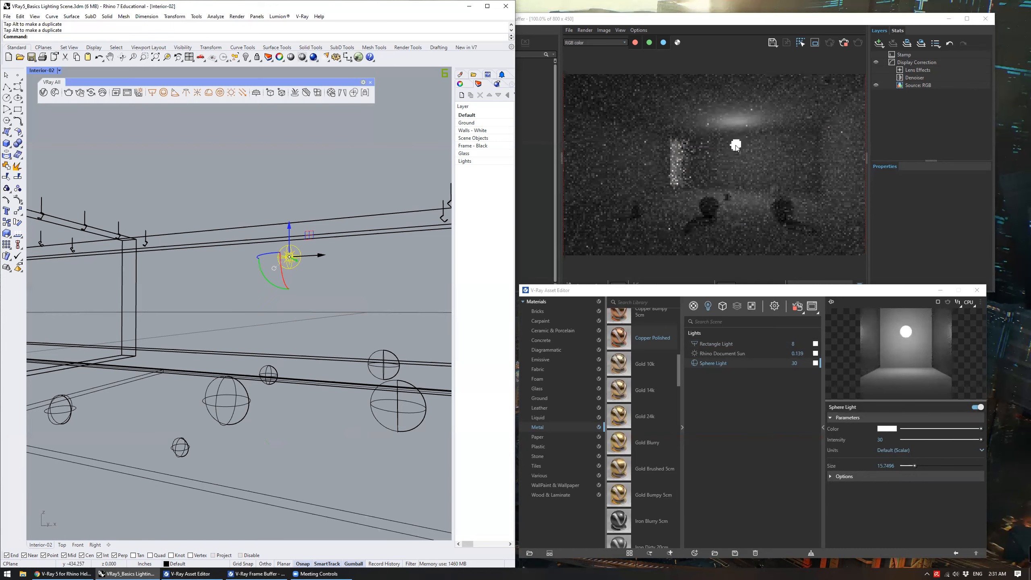